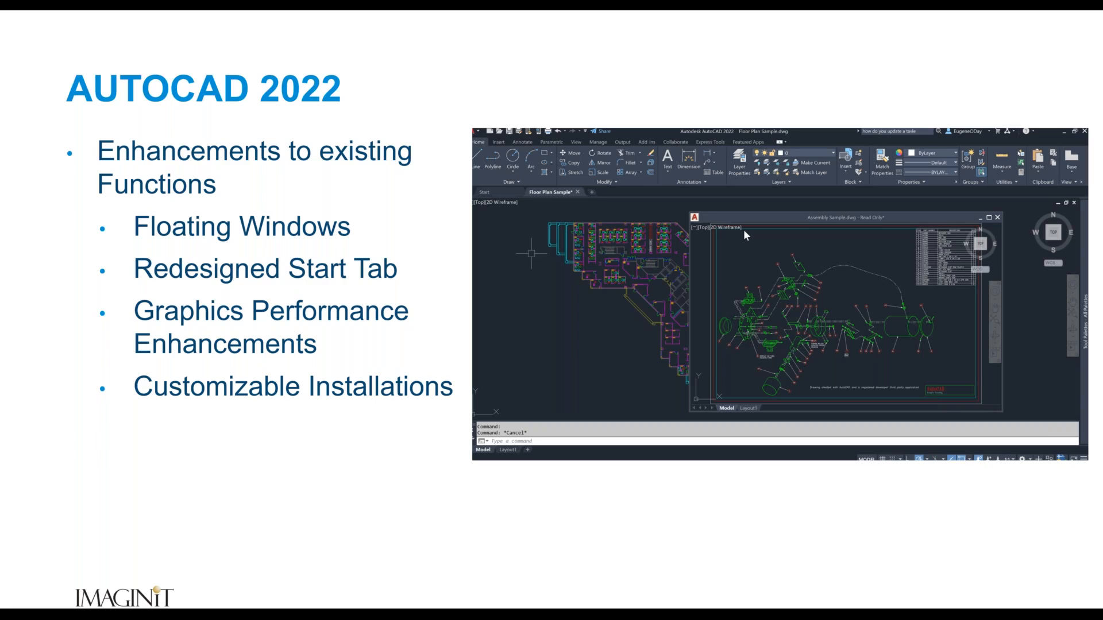
key(Right)
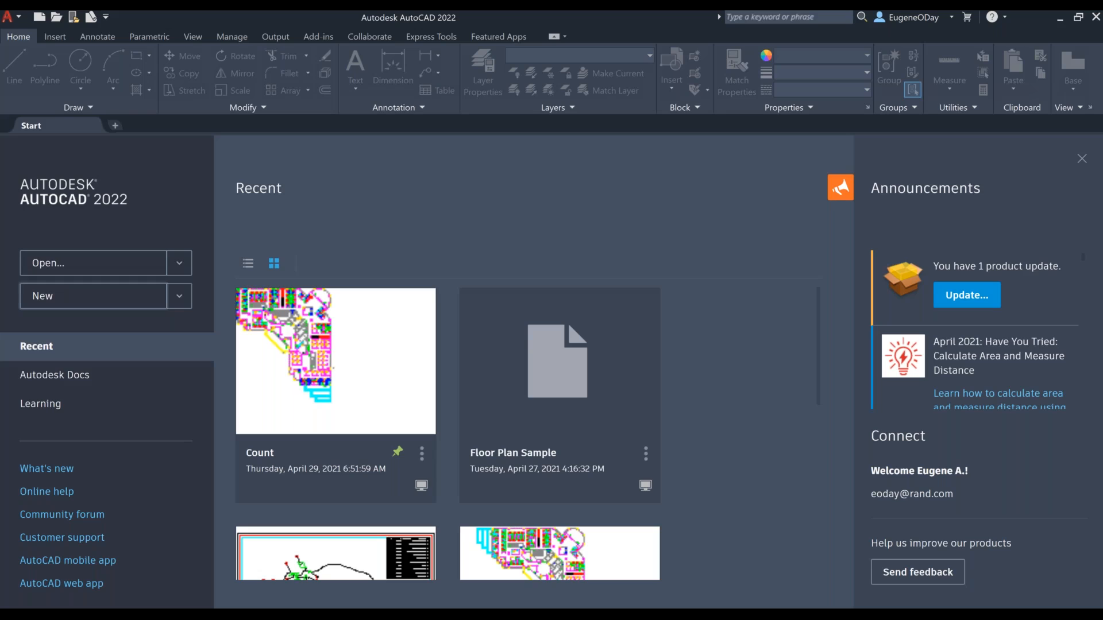
Step: Open the recent Count drawing and display the block count list for the floor plan
click(331, 344)
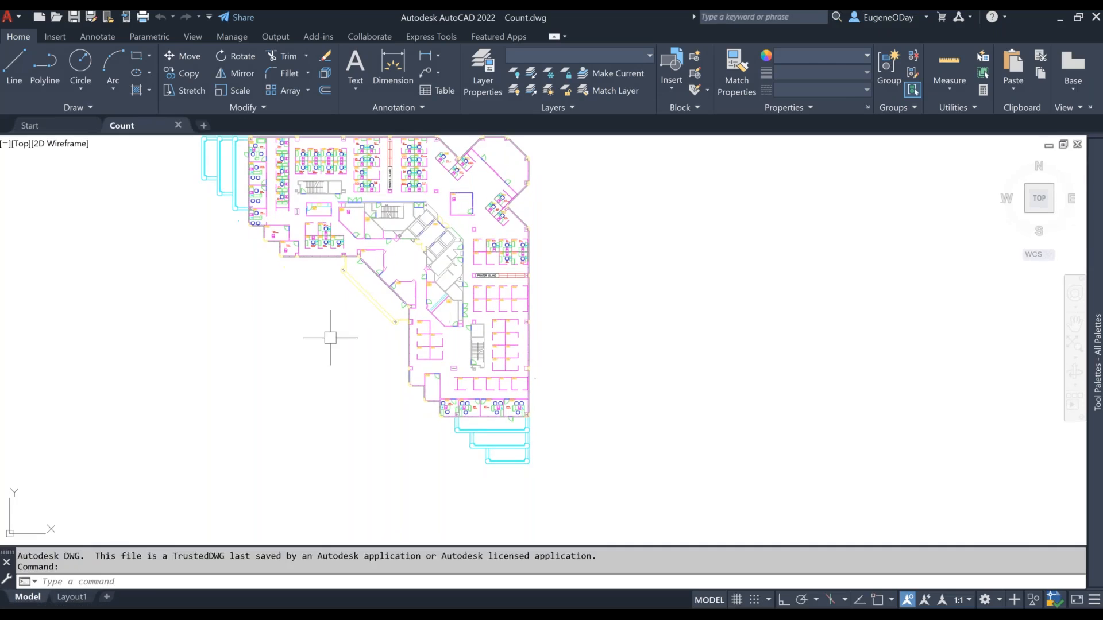
middle_drag(373, 195, 635, 225)
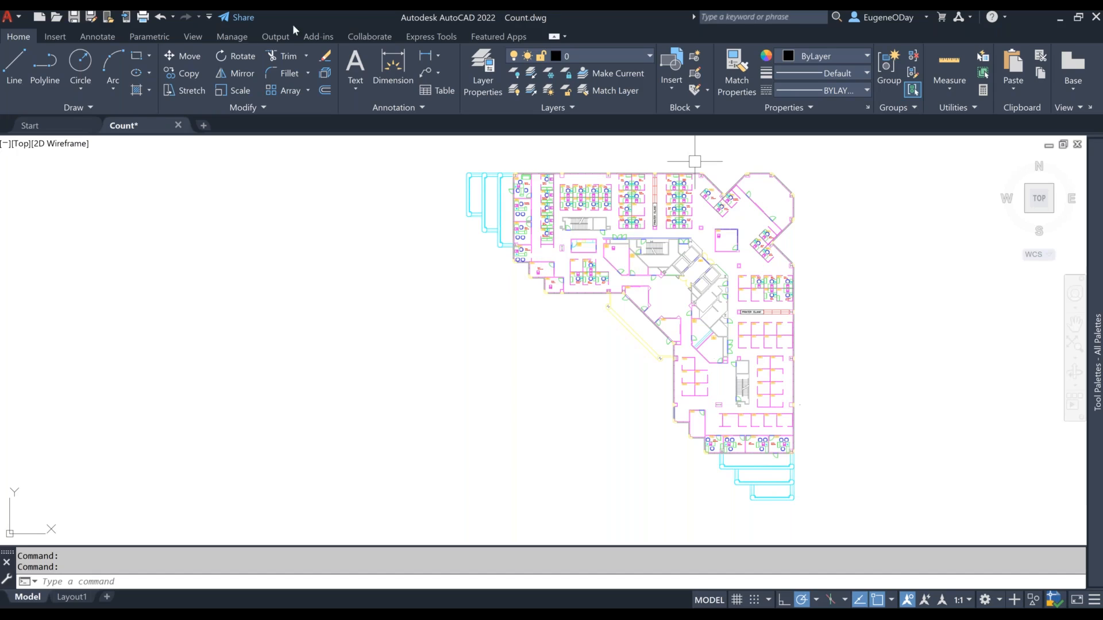
click(192, 37)
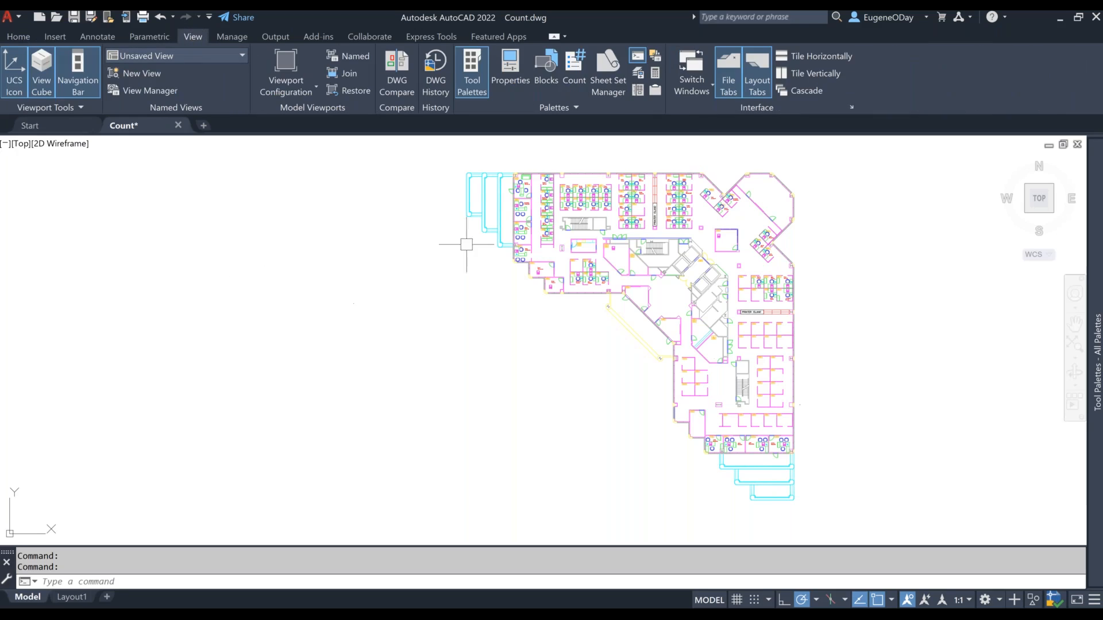
click(572, 83)
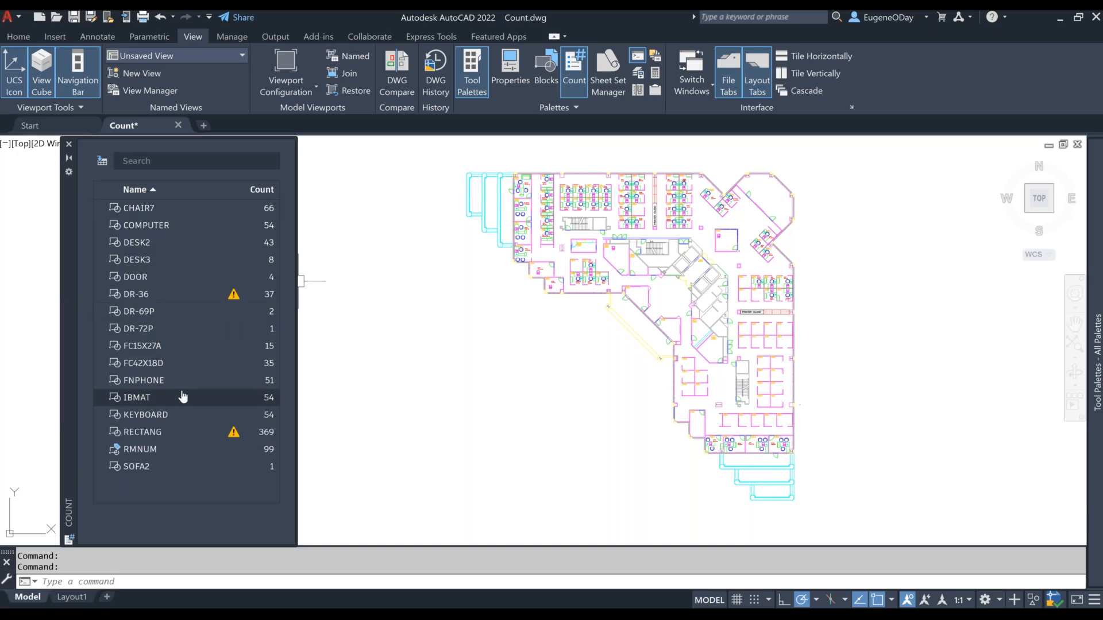
key(ctrl)
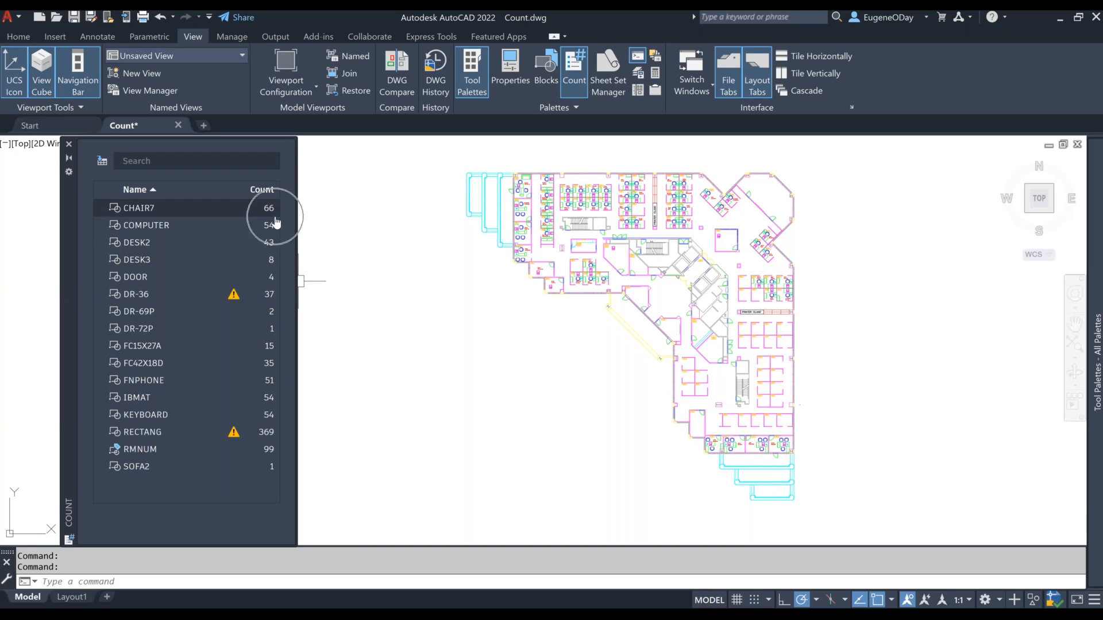
Step: Insert a count table listing all blocks, placed in the open floor area just above room 6100
click(103, 164)
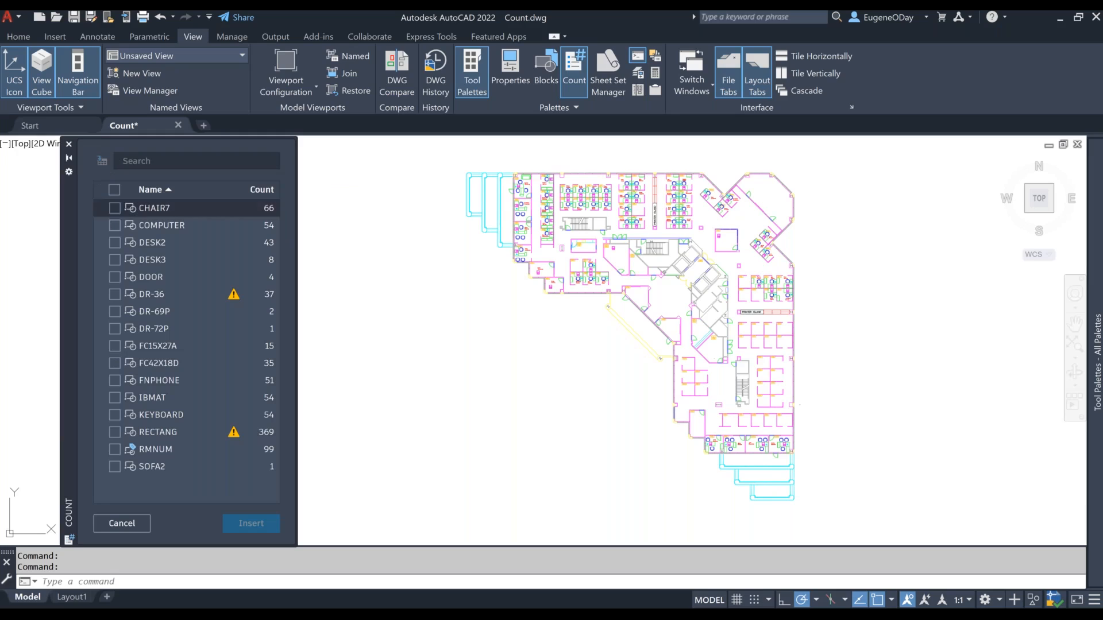
click(114, 190)
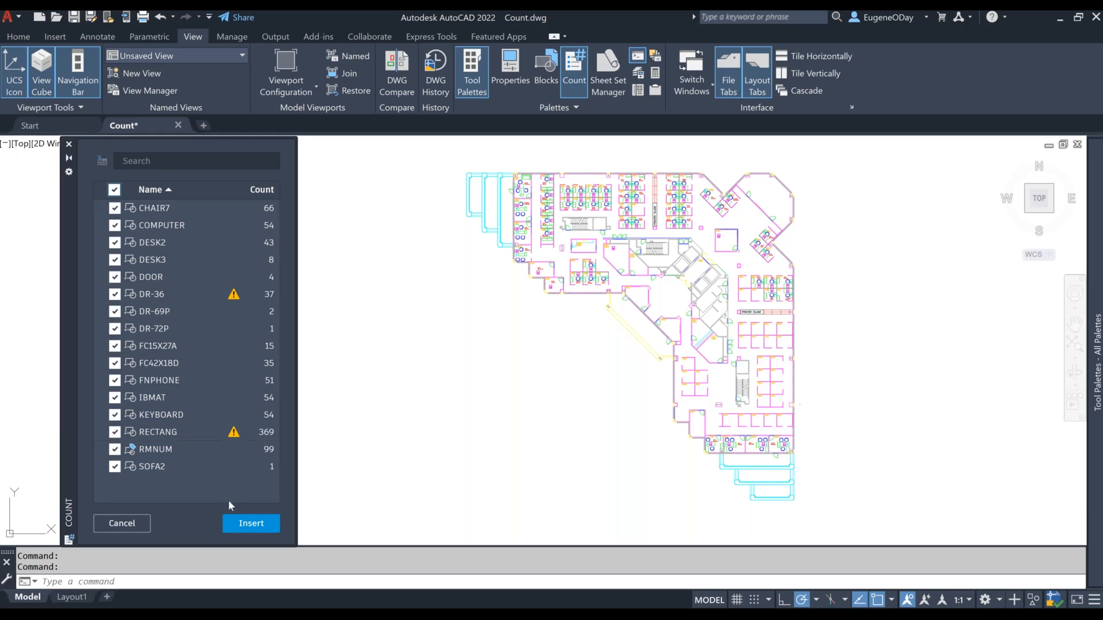
click(248, 526)
click(264, 524)
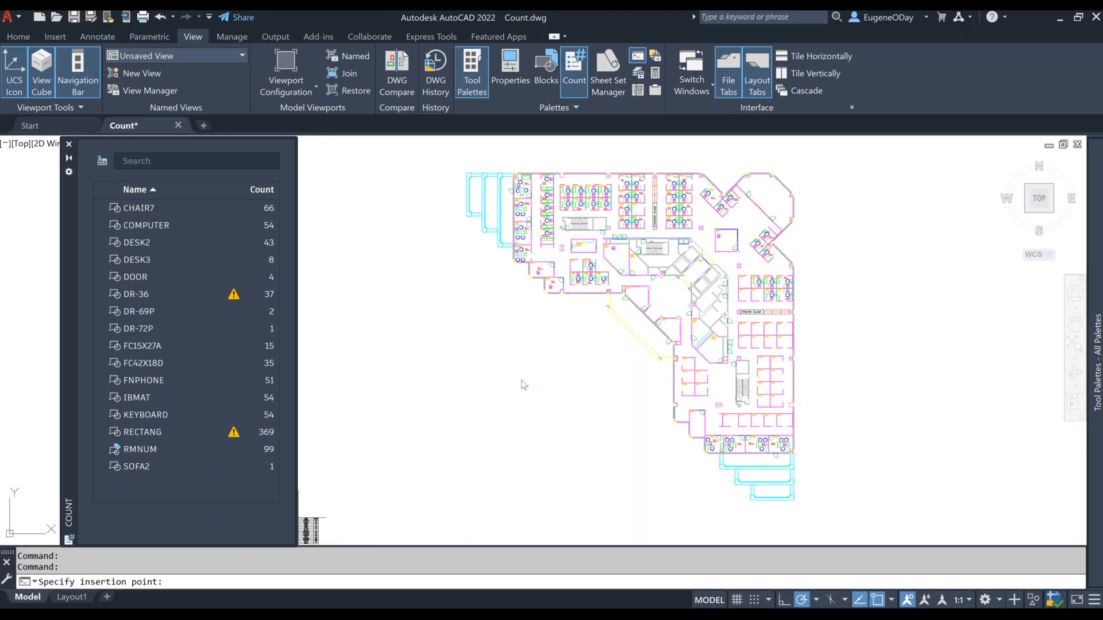
scroll(721, 219, up, 8)
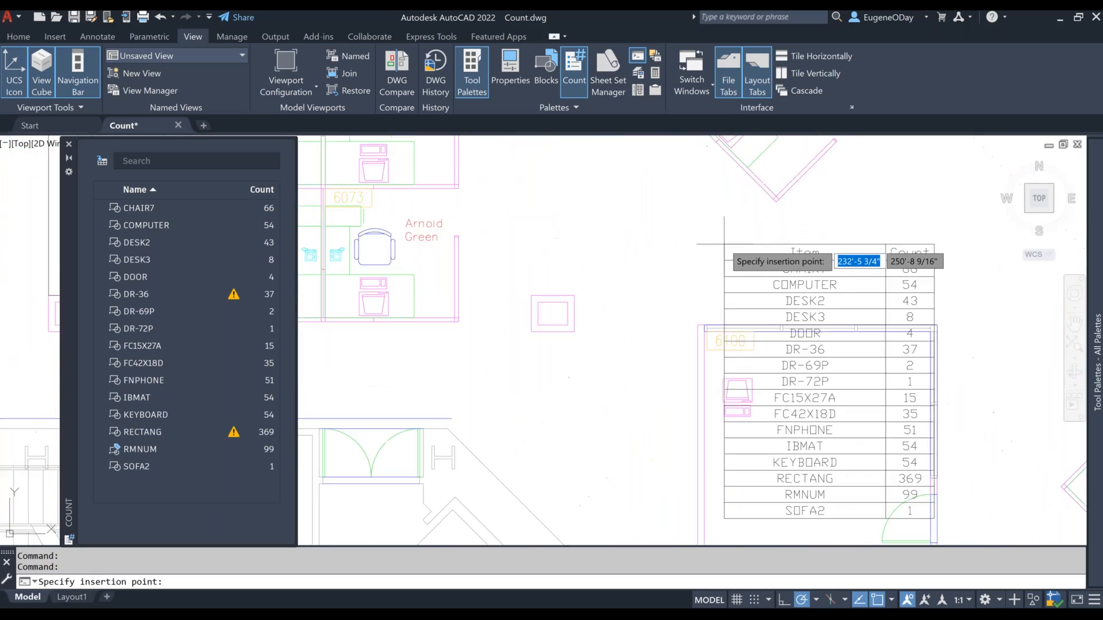
middle_drag(721, 214, 488, 307)
scroll(476, 319, down, 3)
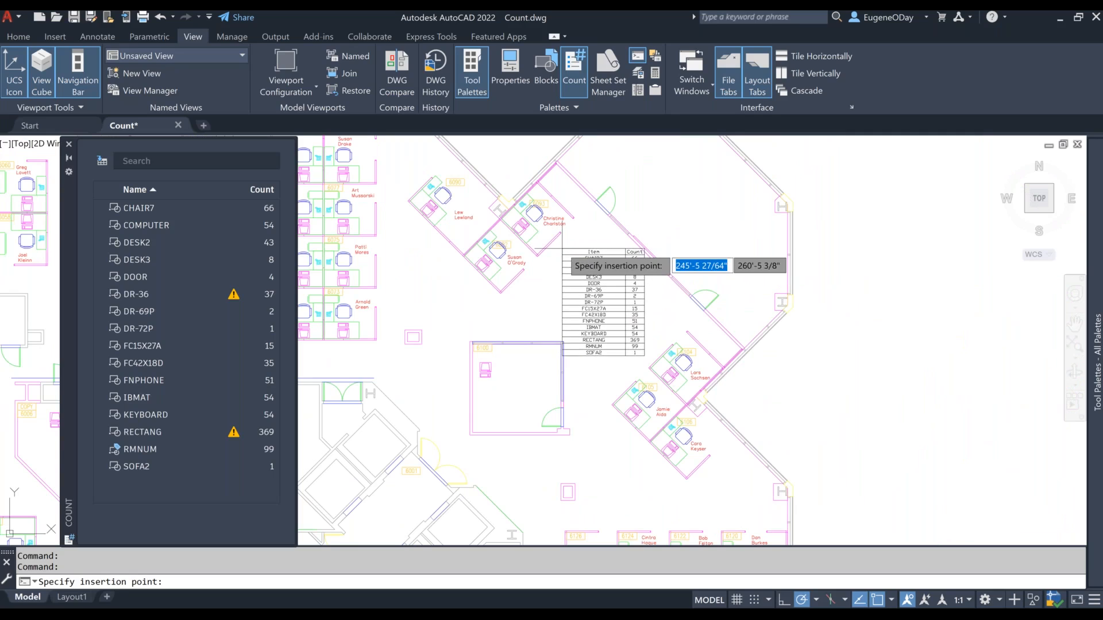
click(562, 249)
key(Escape)
key(Escape)
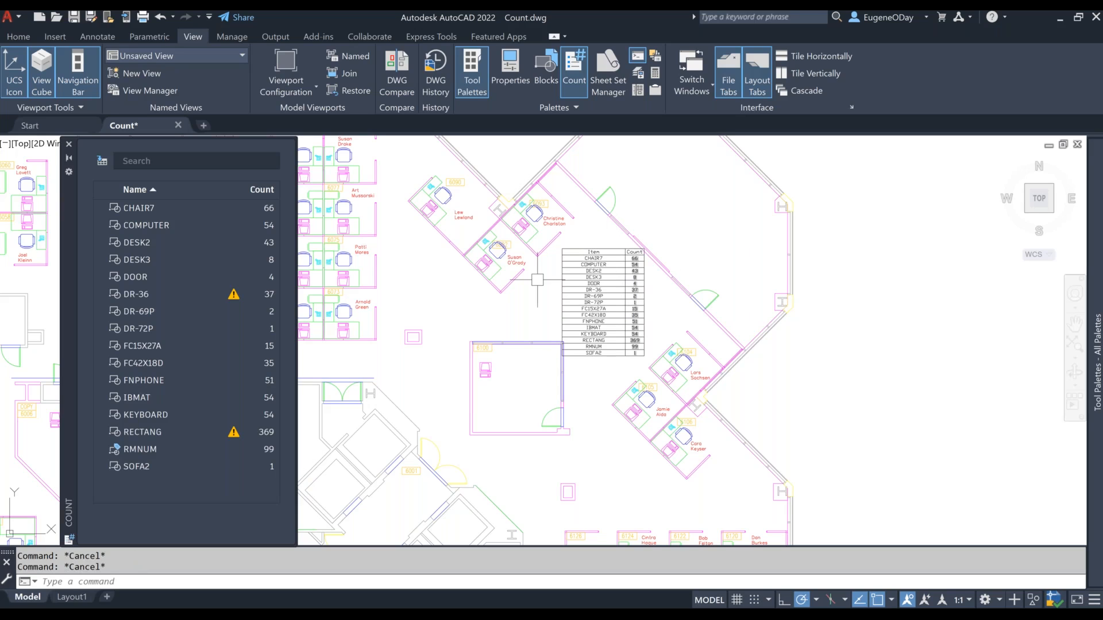
Step: Copy the chair in cubicle 6093 about 6' past its partition into the open area, and regenerate the drawing to update the table
scroll(537, 279, up, 6)
middle_drag(537, 283, 530, 437)
scroll(517, 439, down, 3)
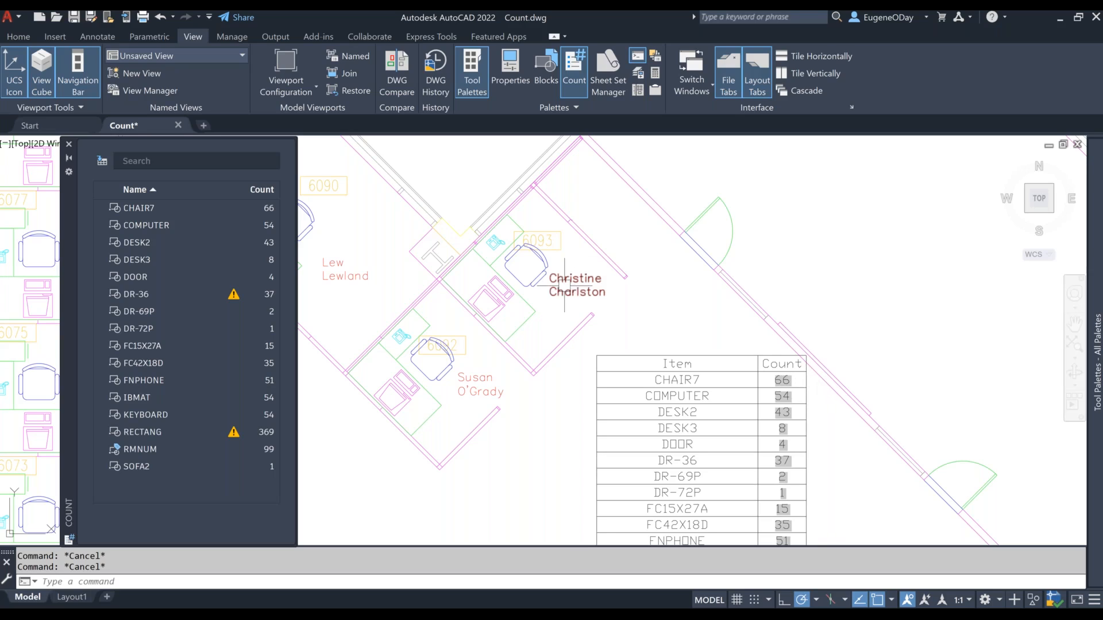
click(524, 259)
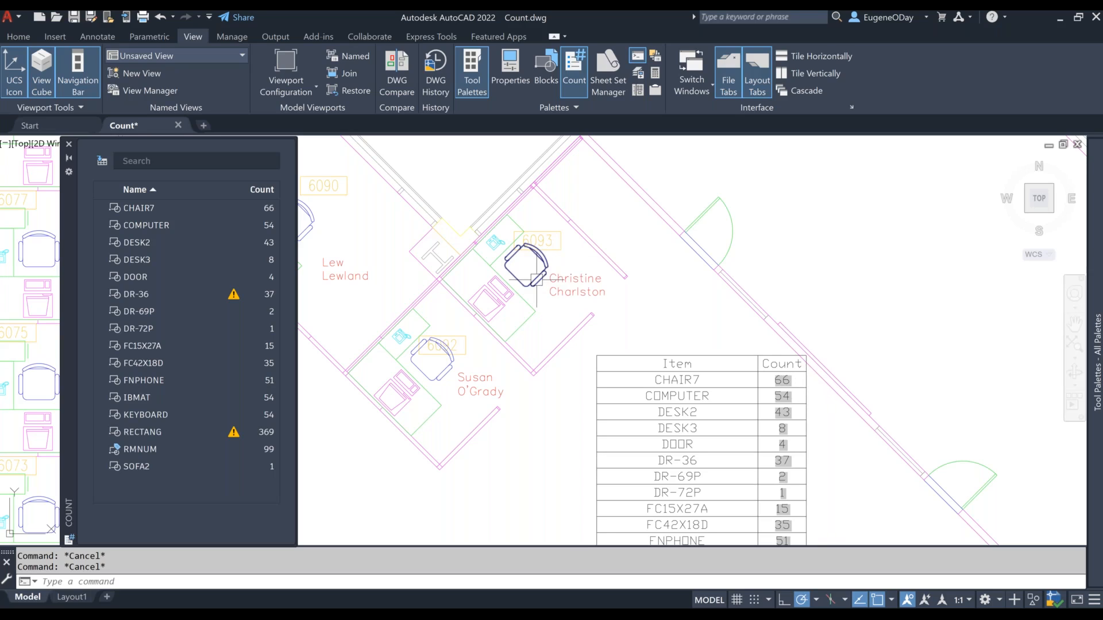
click(27, 37)
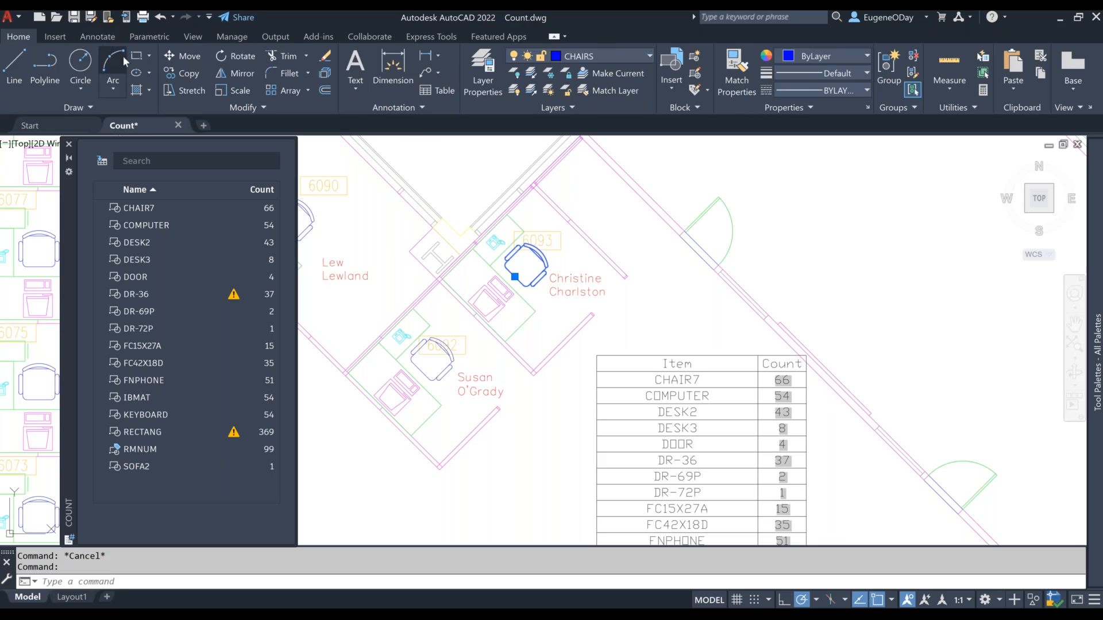
click(185, 73)
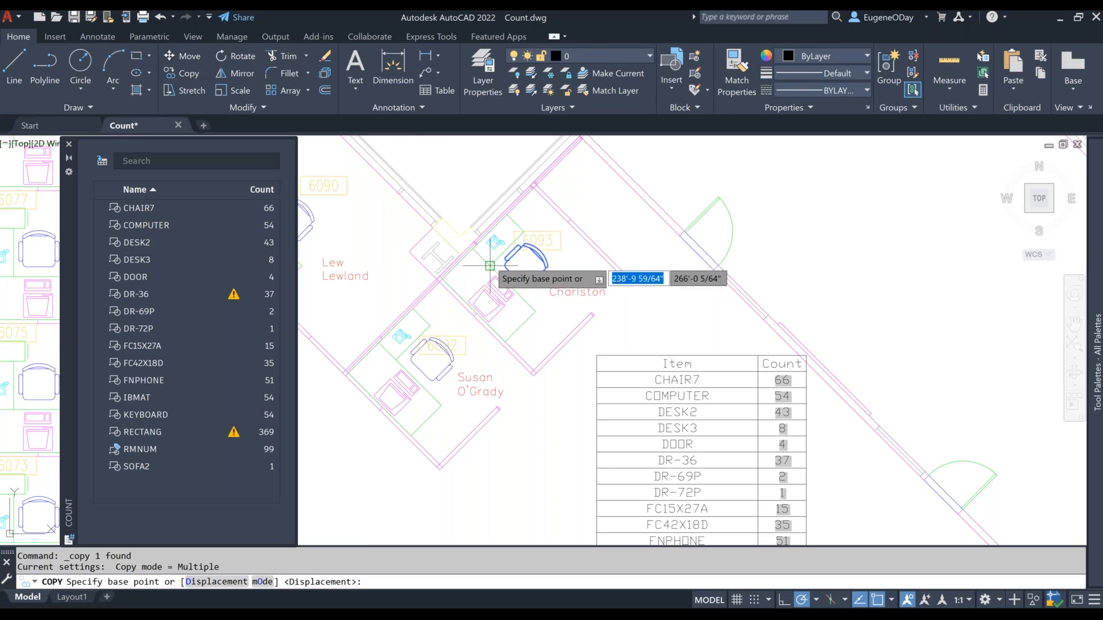
click(523, 265)
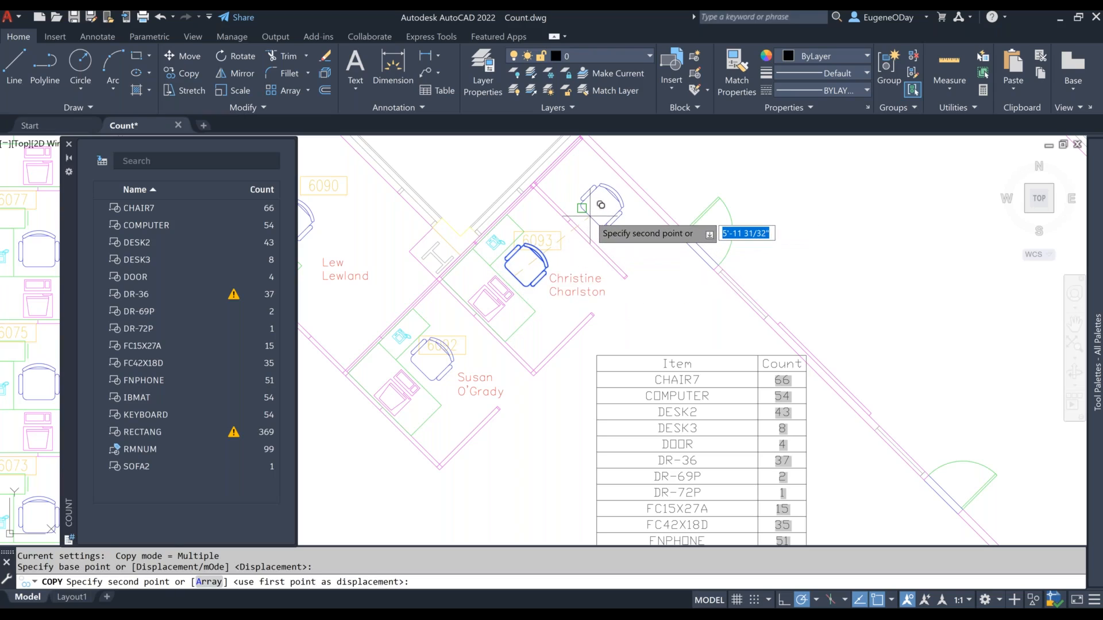
click(590, 217)
key(Escape)
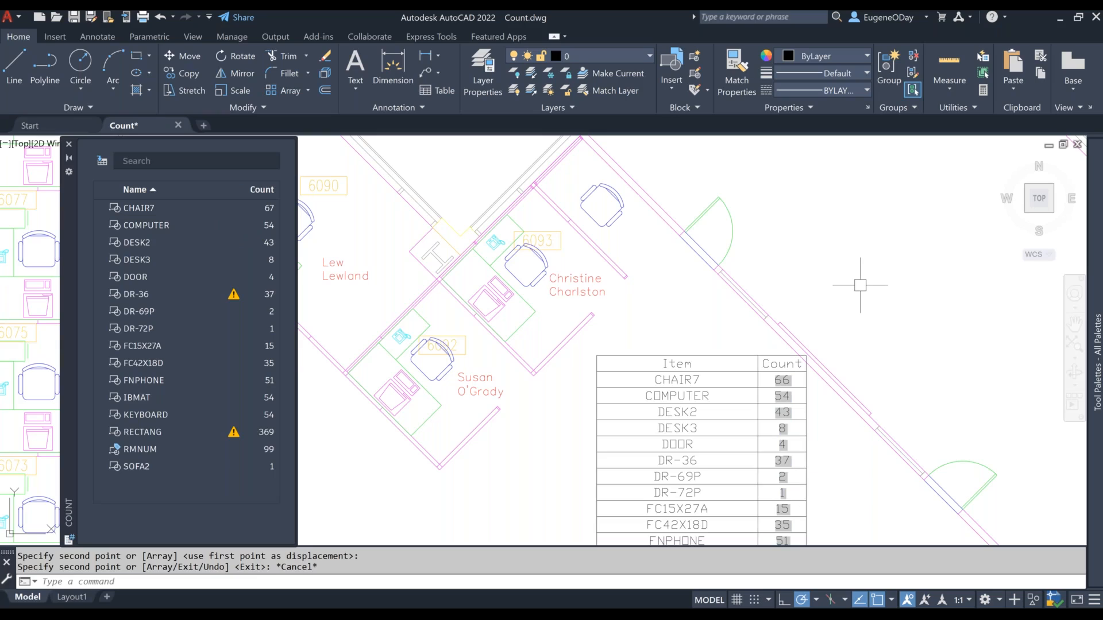
text(re)
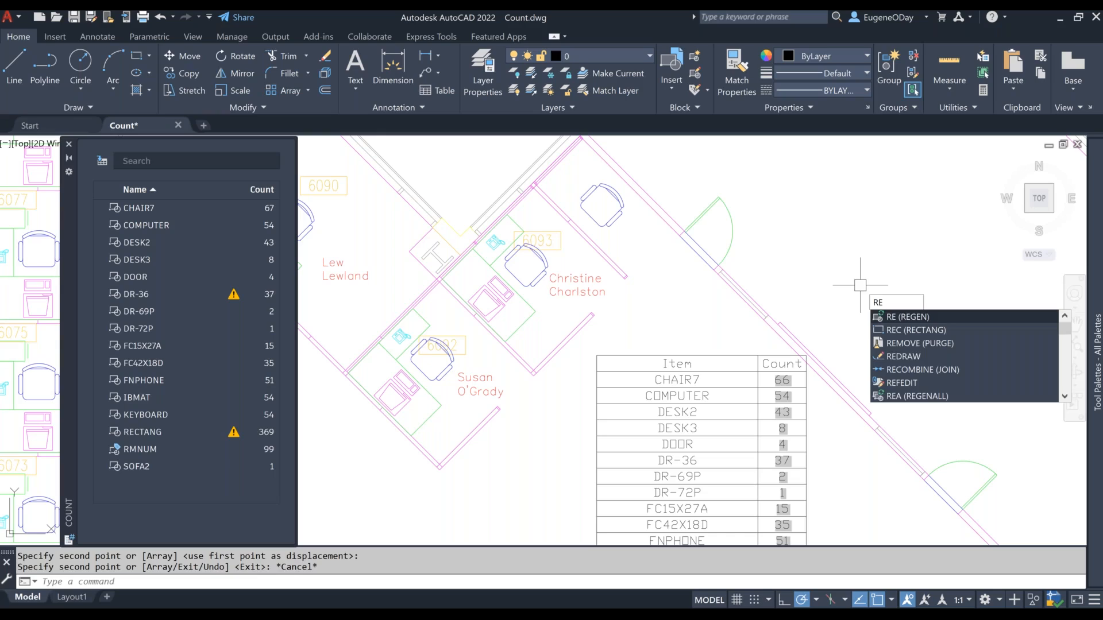
key(Return)
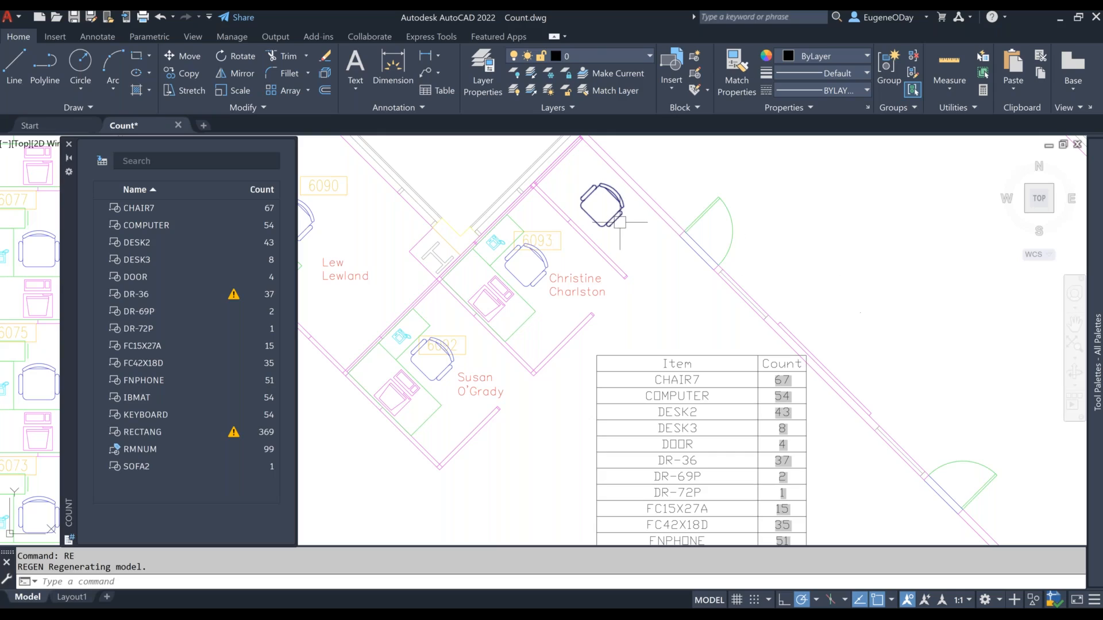
Step: Explode the copied chair block beyond cubicle 6093's partition and regenerate the drawing to update the count table
click(597, 209)
text(x)
key(Return)
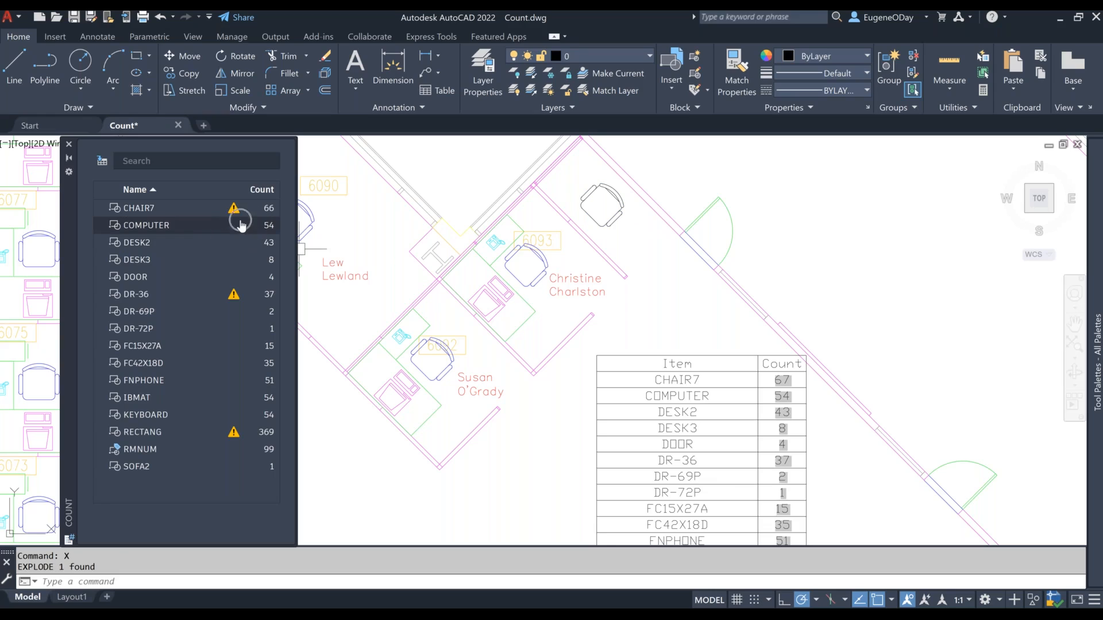
click(522, 463)
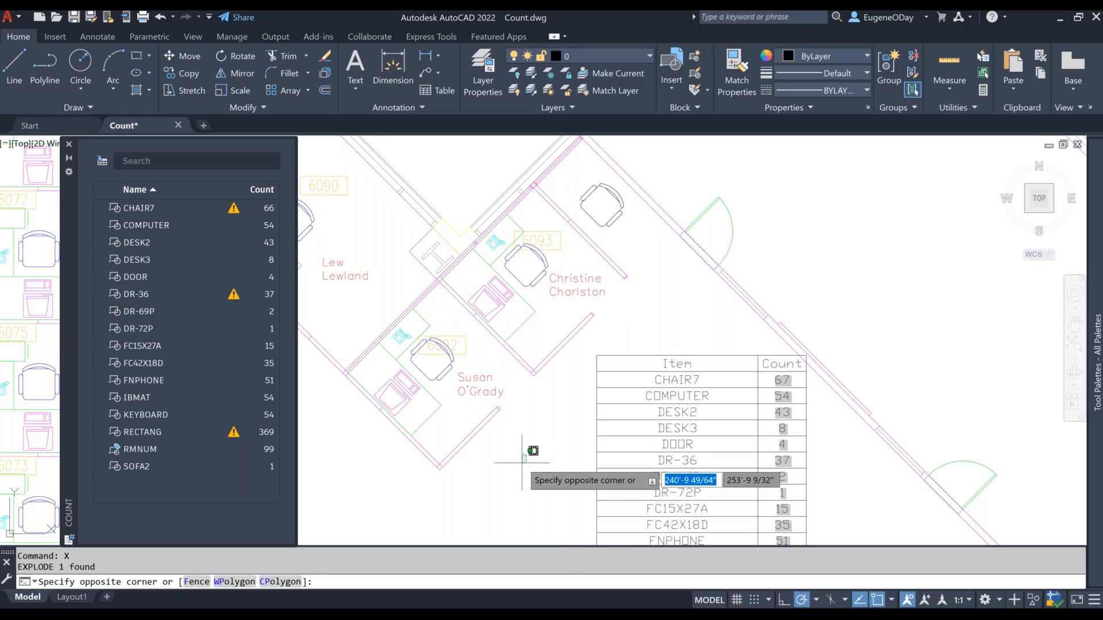
text(RE)
key(Return)
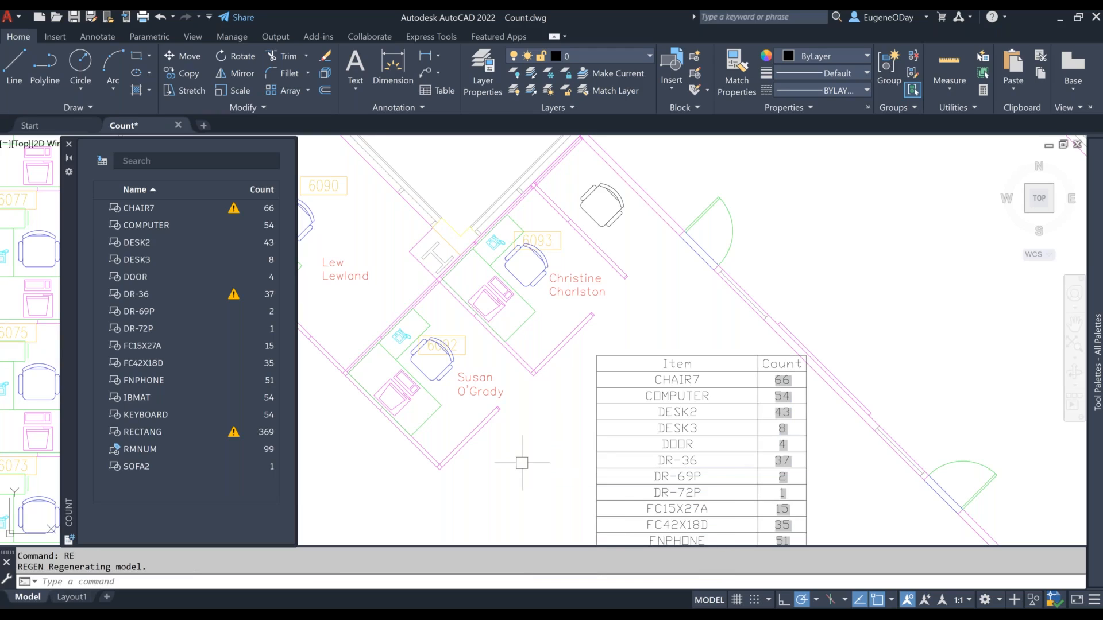
Step: Examine the CHAIR7 count error report across the whole plan and locate its exploded block in the drawing
text(z)
key(Return)
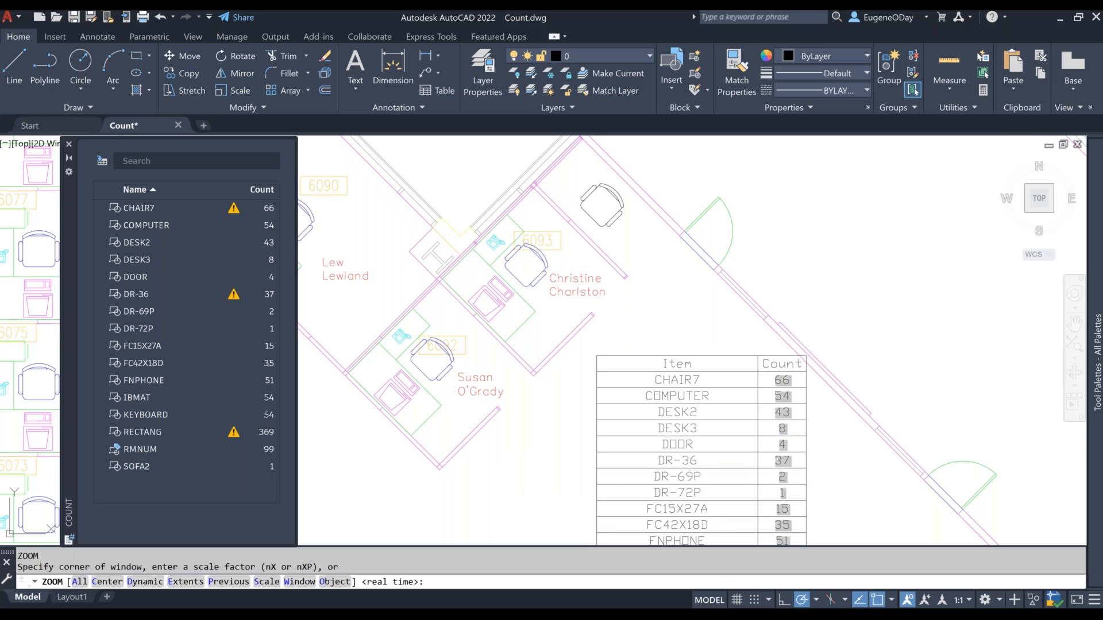
scroll(525, 453, down, 8)
text(a)
key(Return)
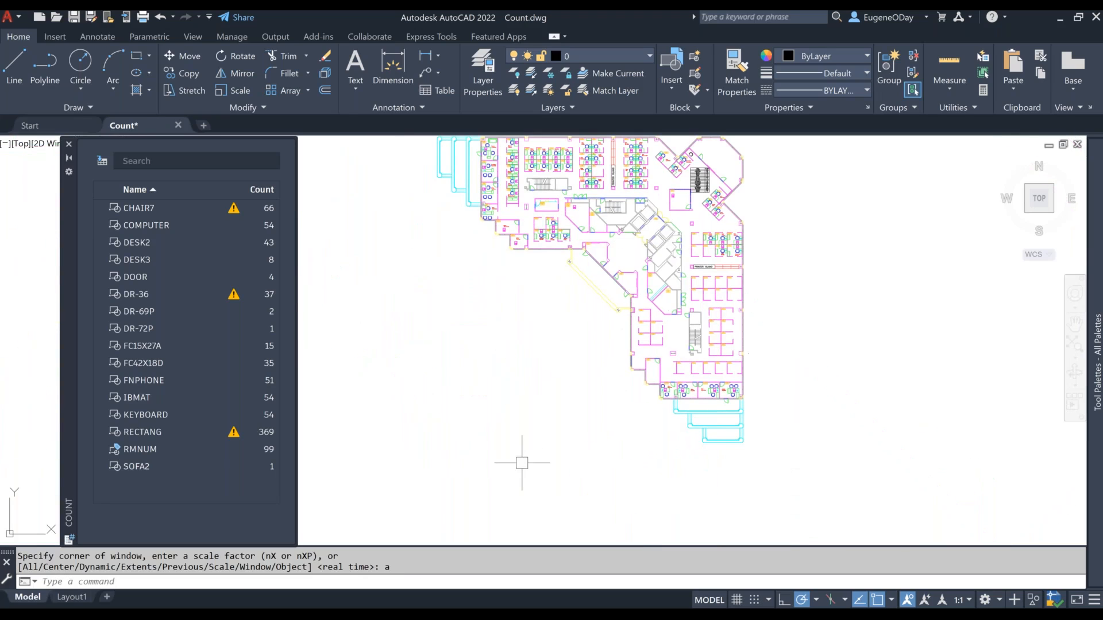
click(238, 214)
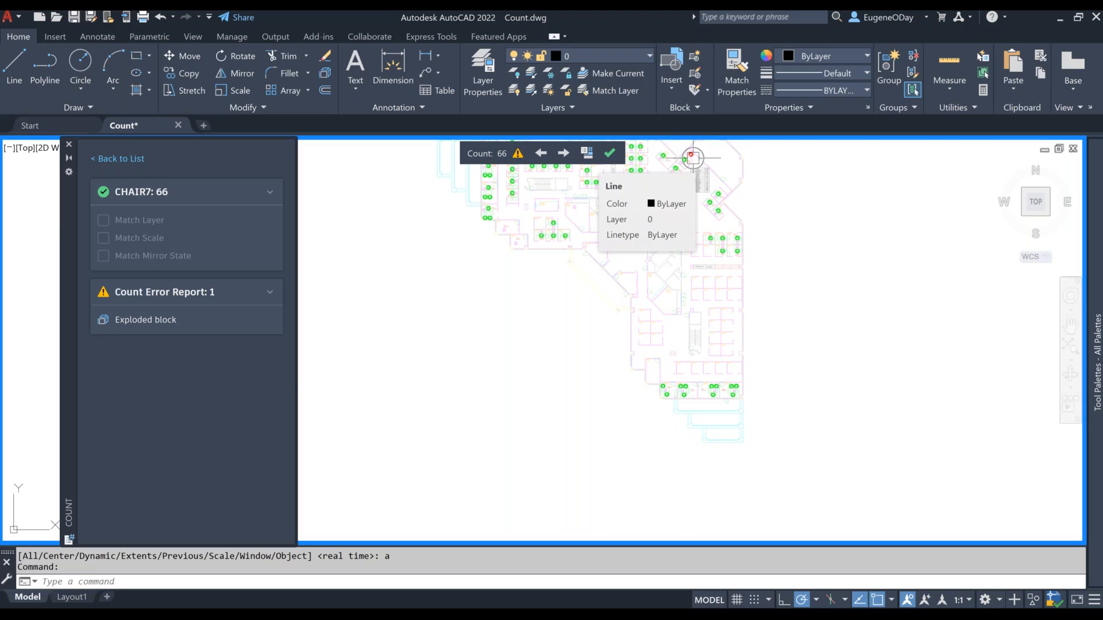
click(158, 320)
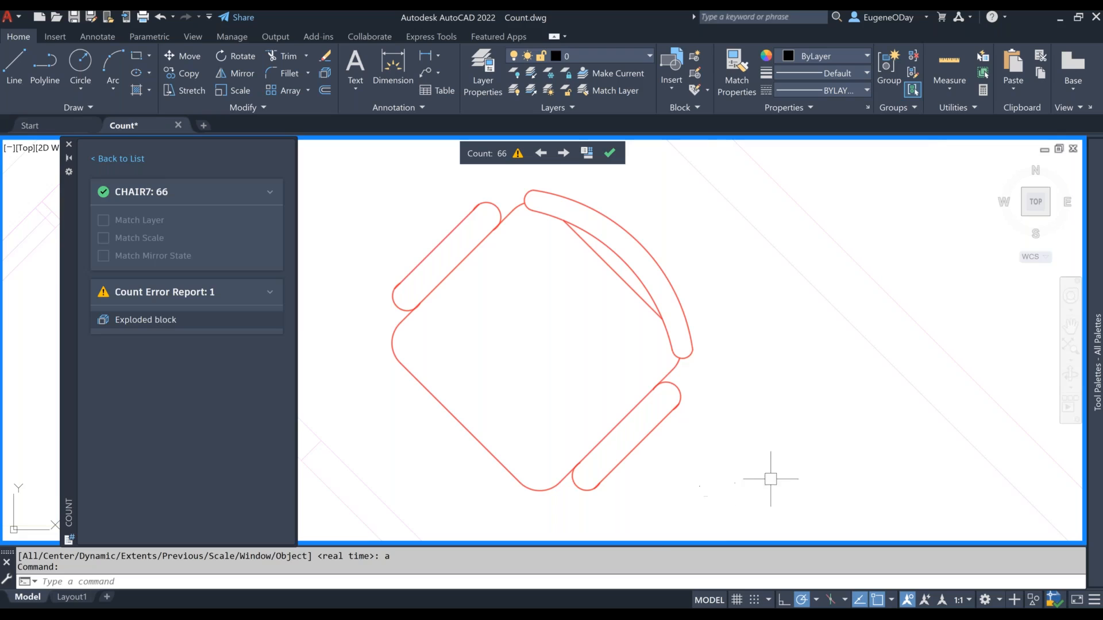
click(1056, 17)
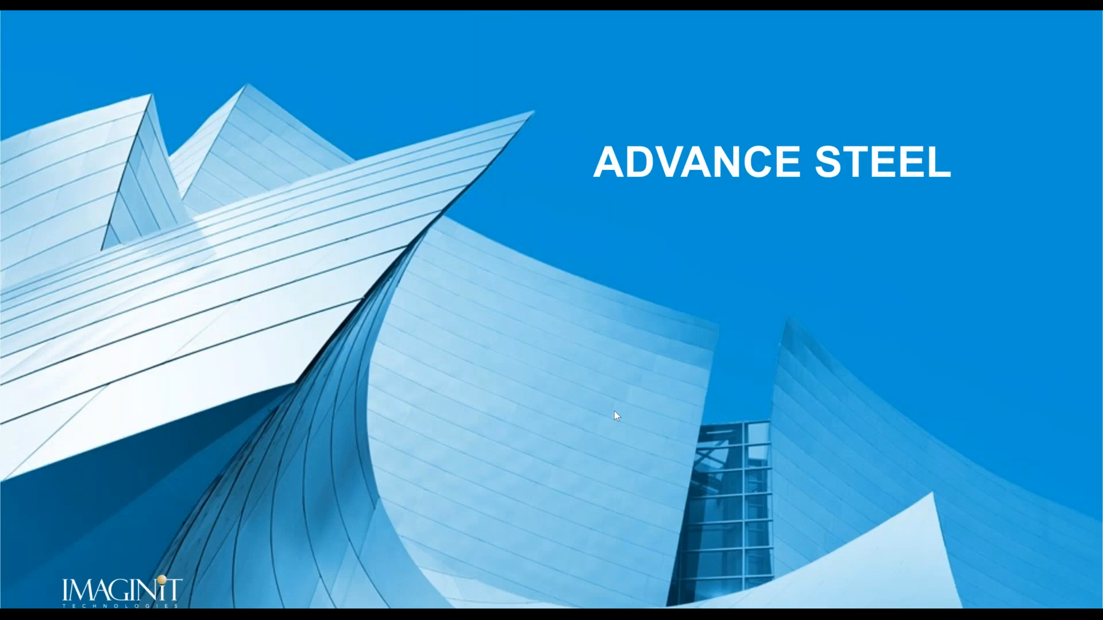
key(Right)
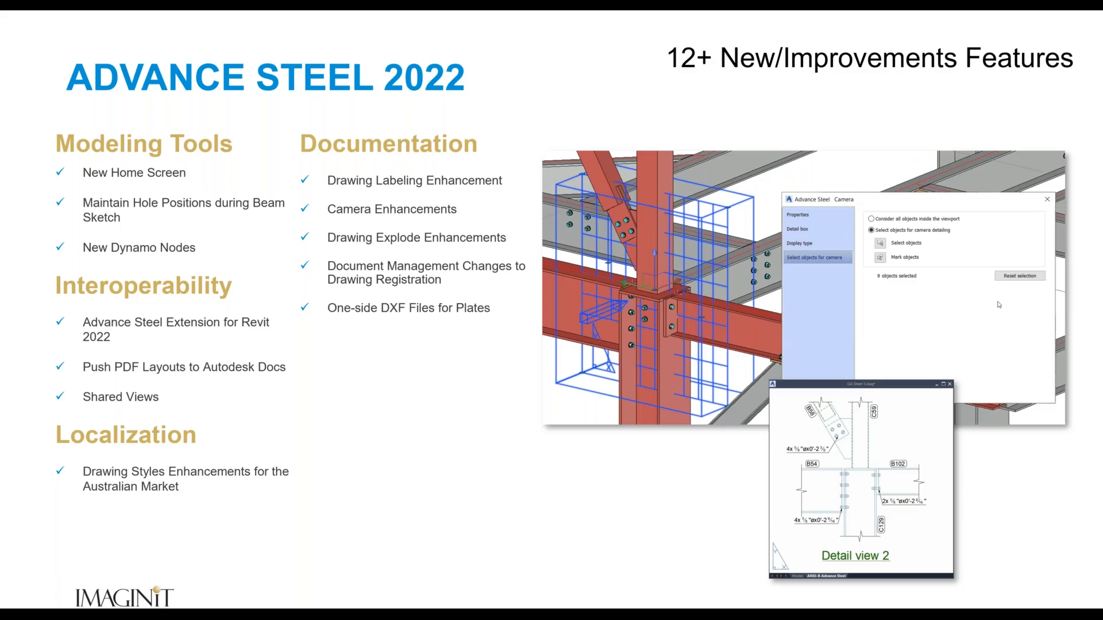
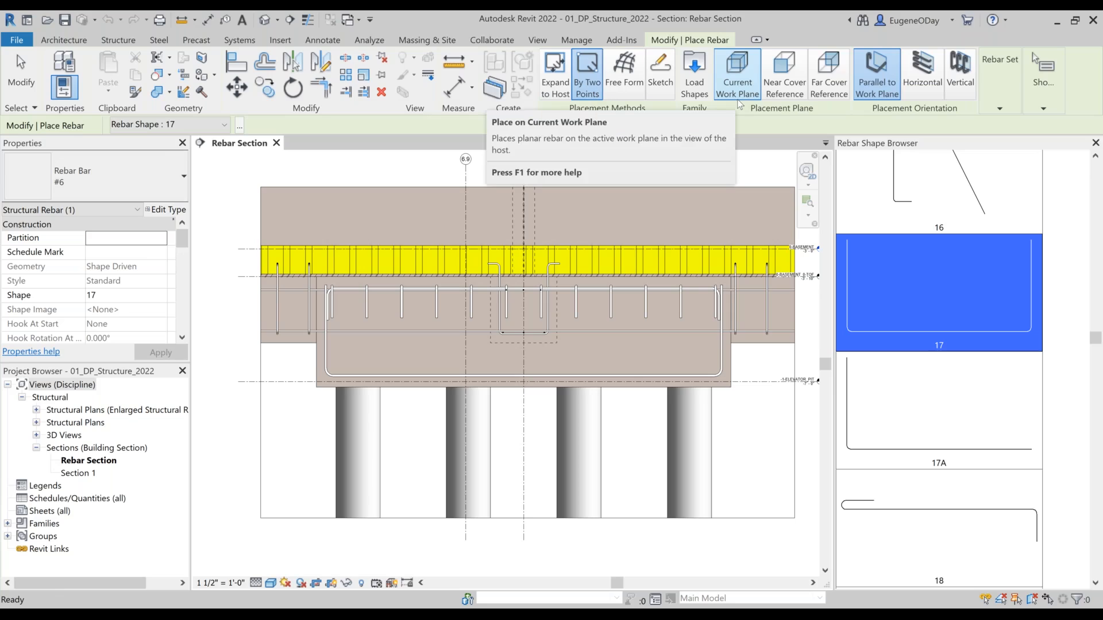
Step: Place a shape 17 rebar set by two points across the pile cap, using Near Cover Reference, Horizontal orientation and Maximum Spacing layout
click(782, 92)
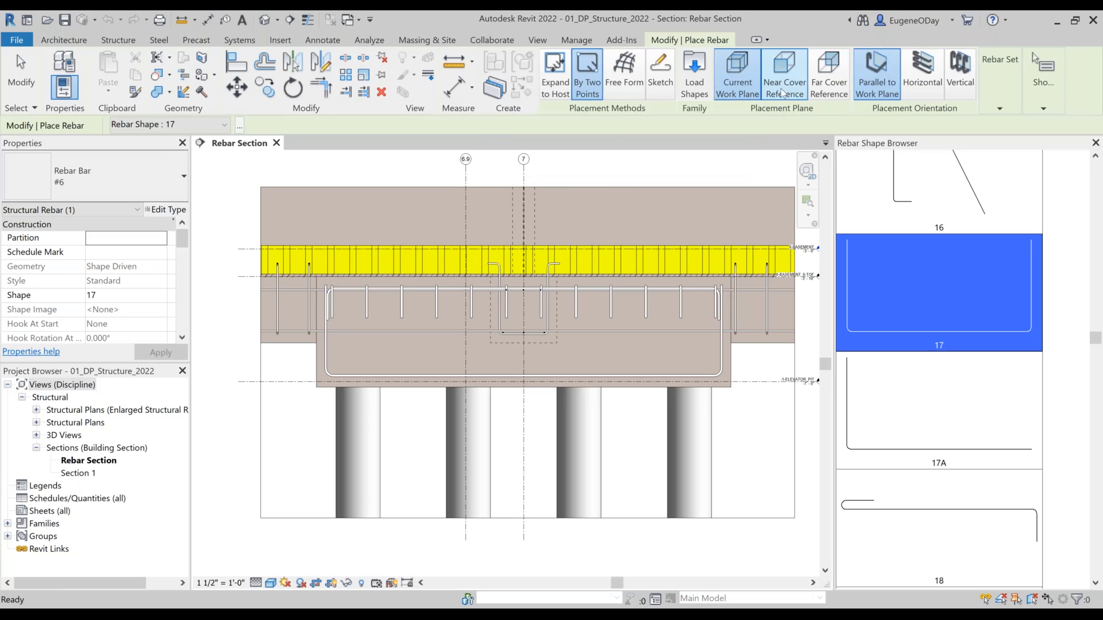
click(922, 75)
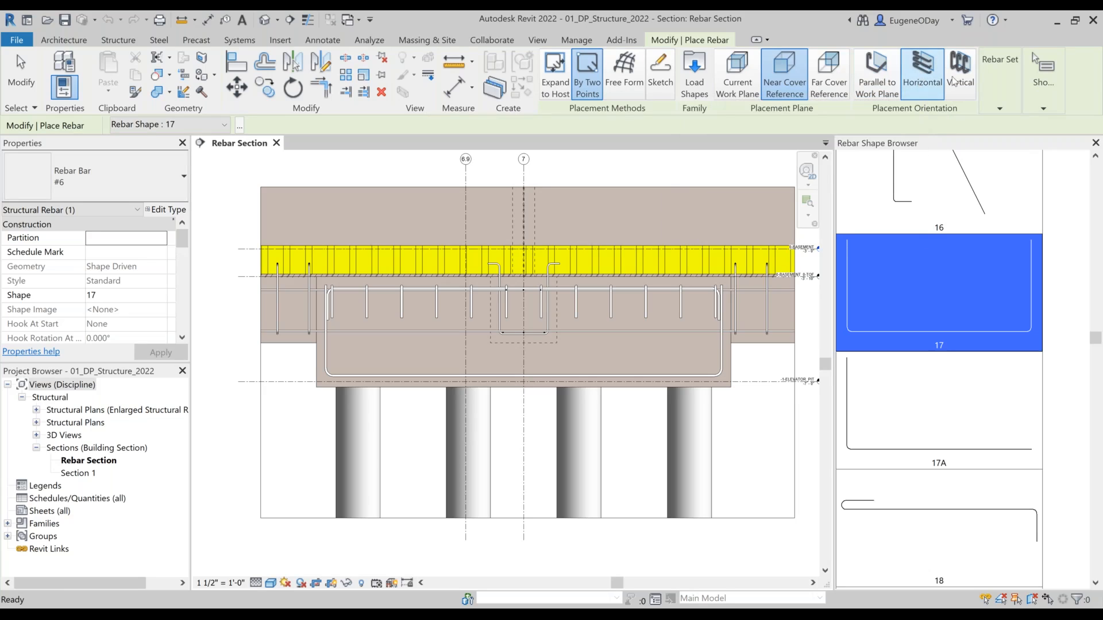
click(1002, 111)
click(987, 125)
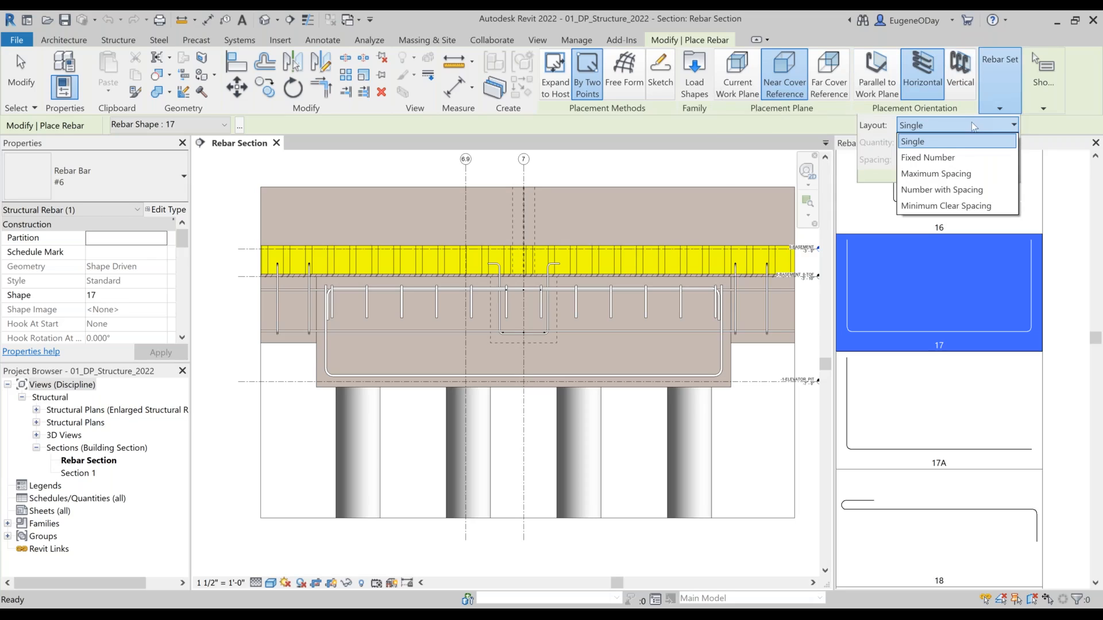
click(952, 173)
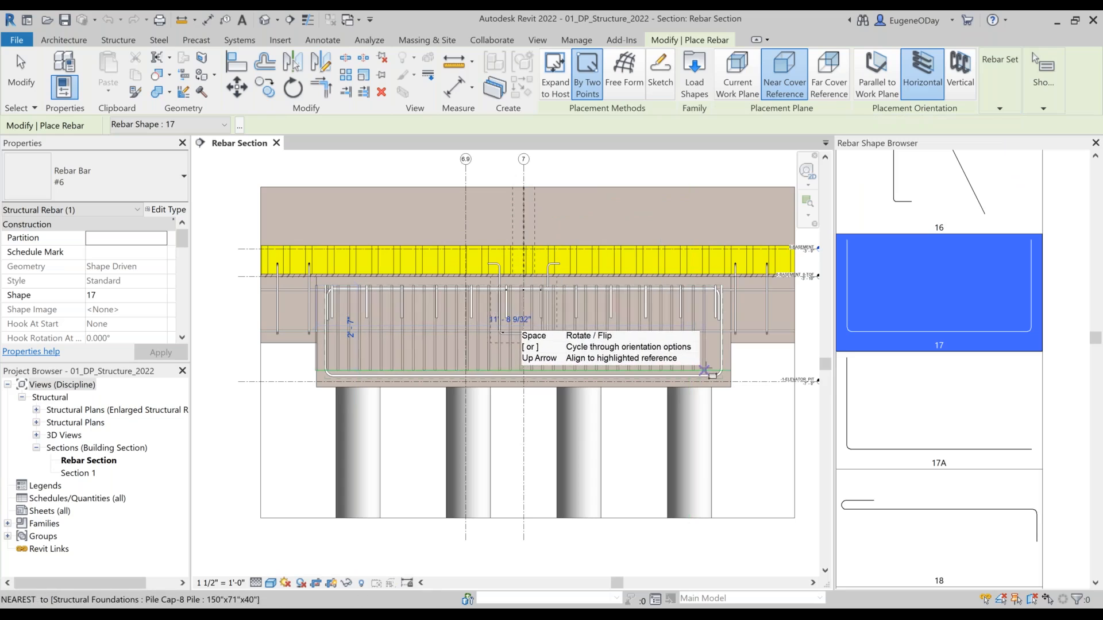
click(714, 374)
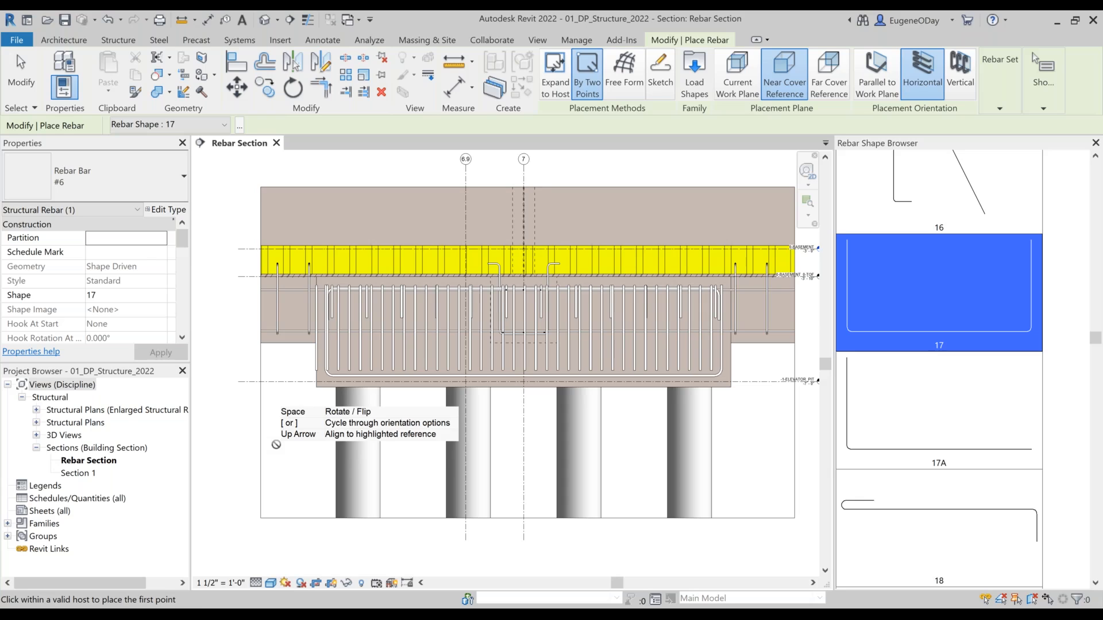
key(Escape)
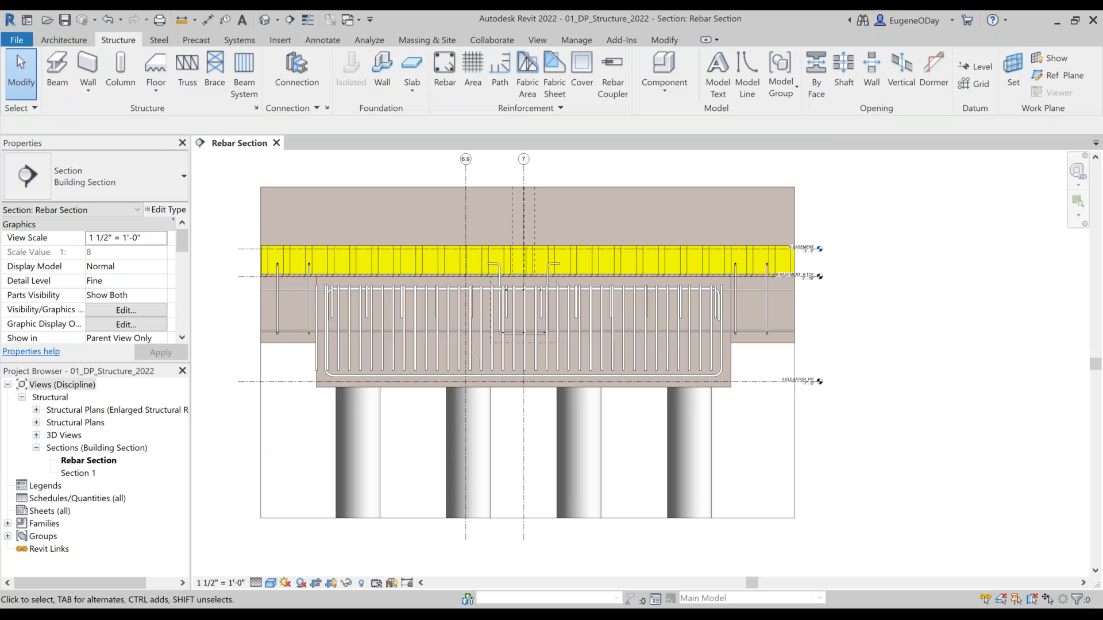
Step: Start editing individual bars of the new vertical rebar set and set bar 17's distance from bar 16 to 2"
click(422, 362)
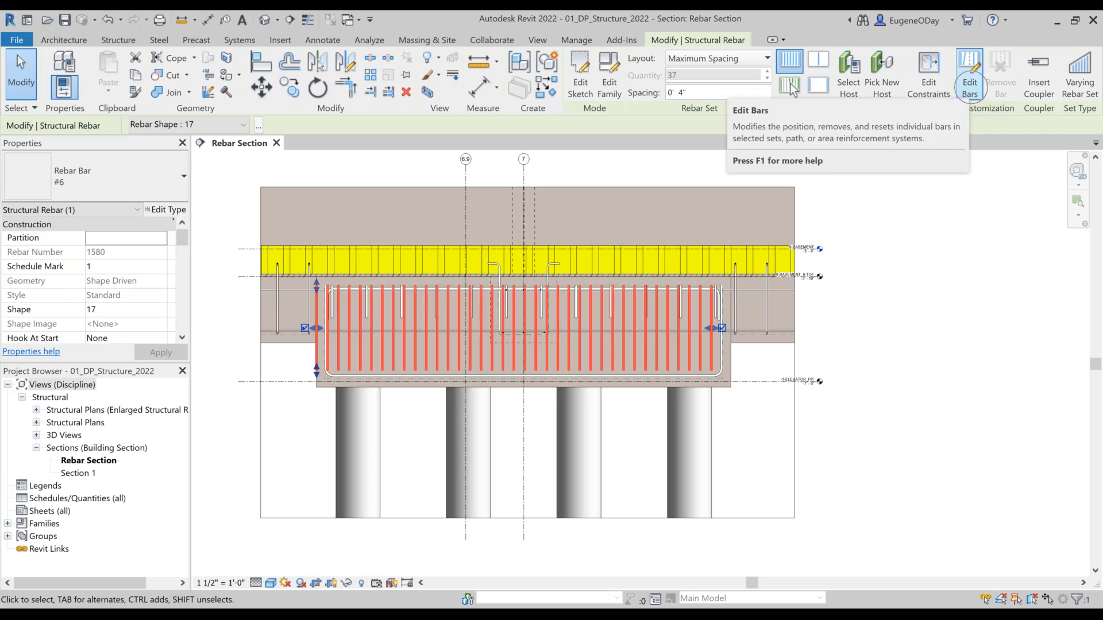
click(969, 77)
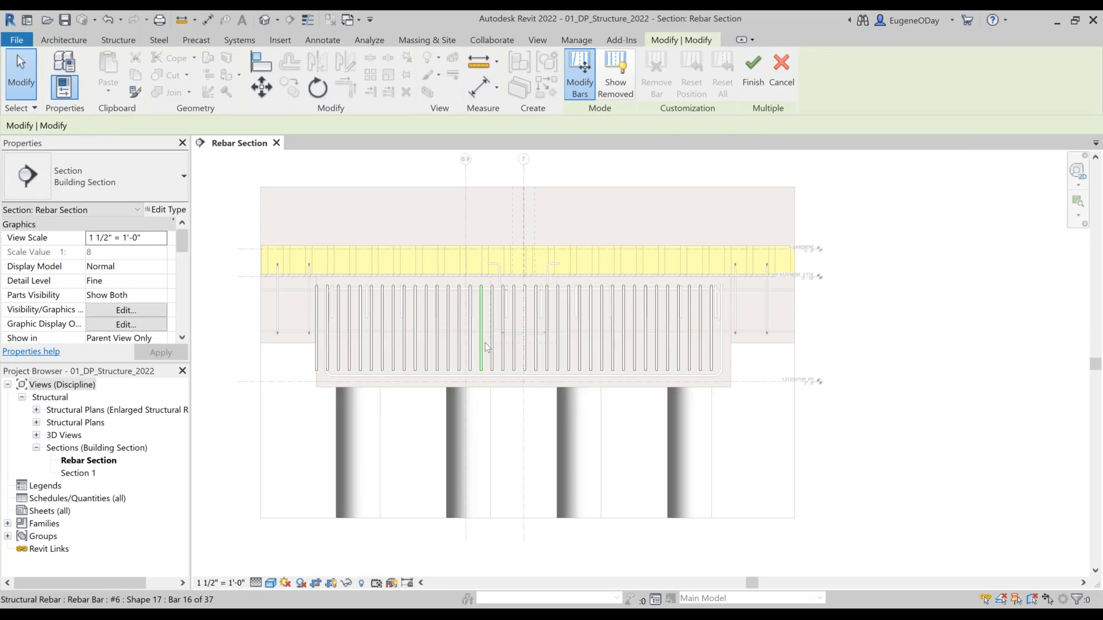
scroll(485, 343, up, 3)
scroll(484, 342, down, 1)
scroll(485, 342, up, 2)
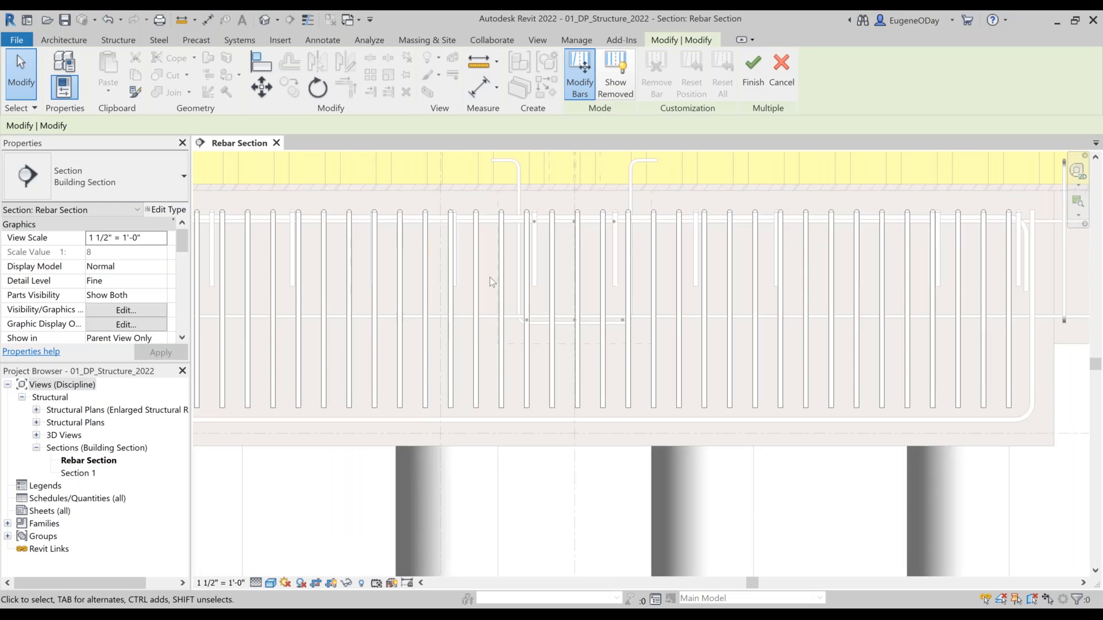
click(503, 277)
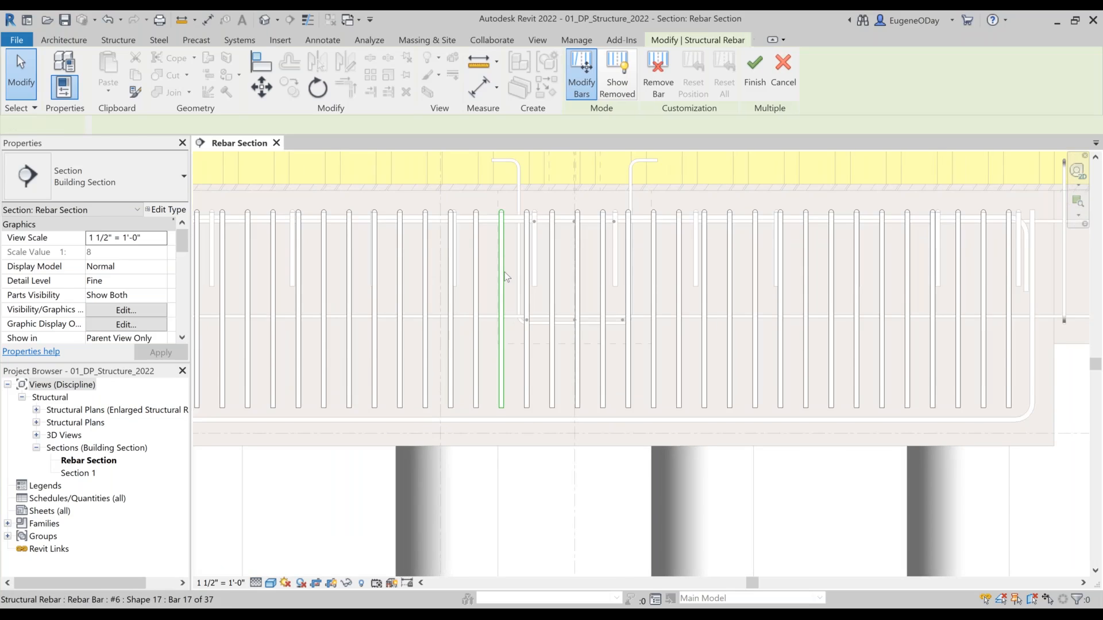
click(495, 304)
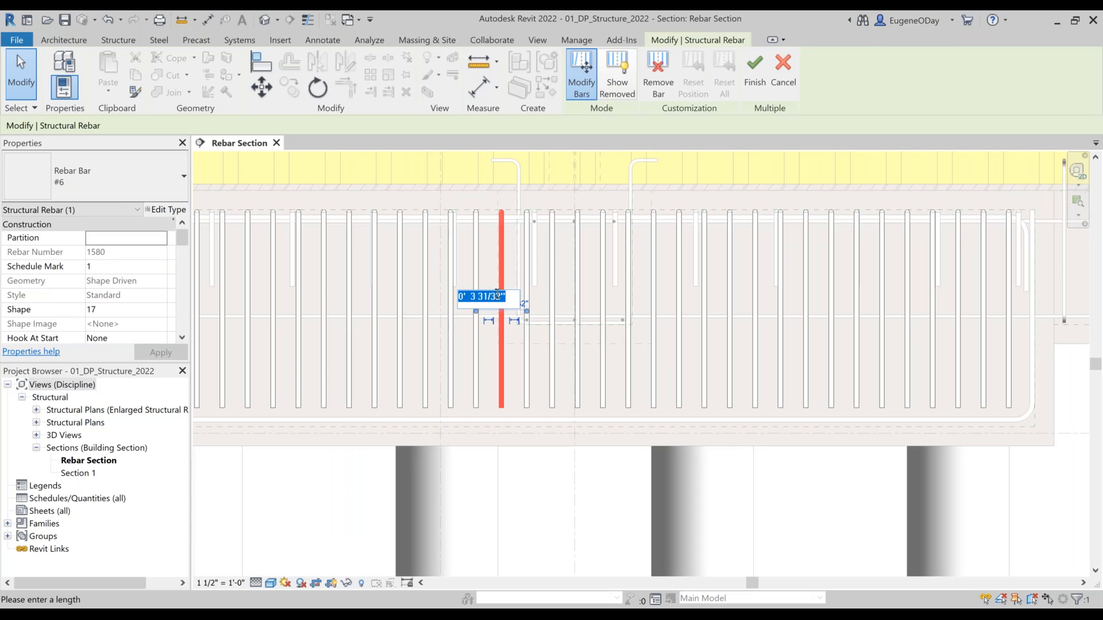
text(2")
key(Return)
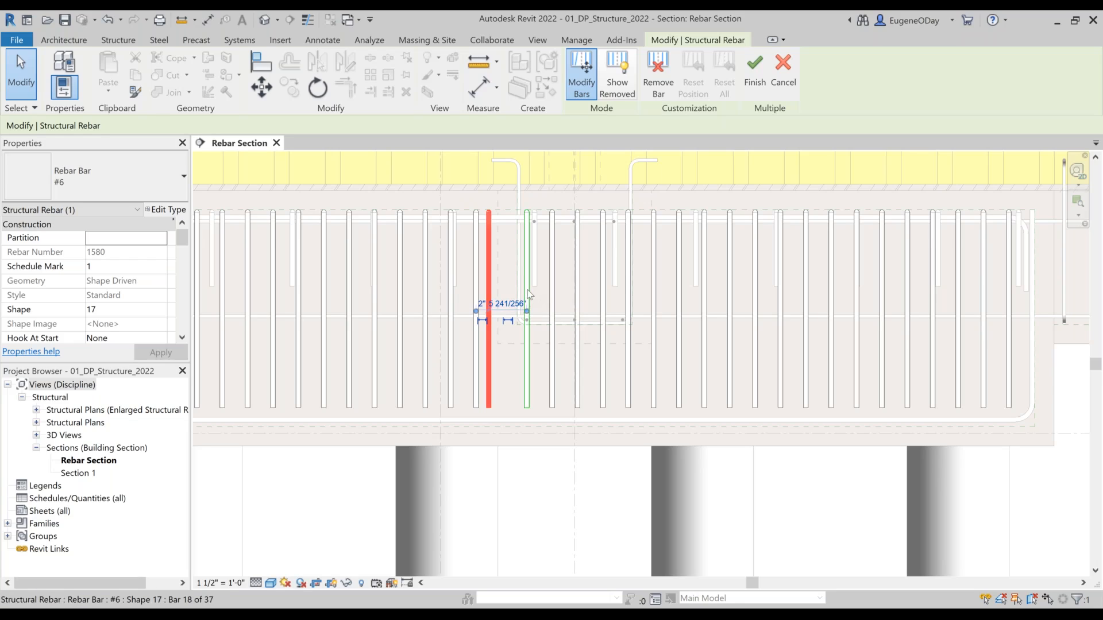
Step: Remove bars 17 through 22 of the set around grid 7, including the repositioned bar
ctrl+click(526, 290)
ctrl+click(552, 290)
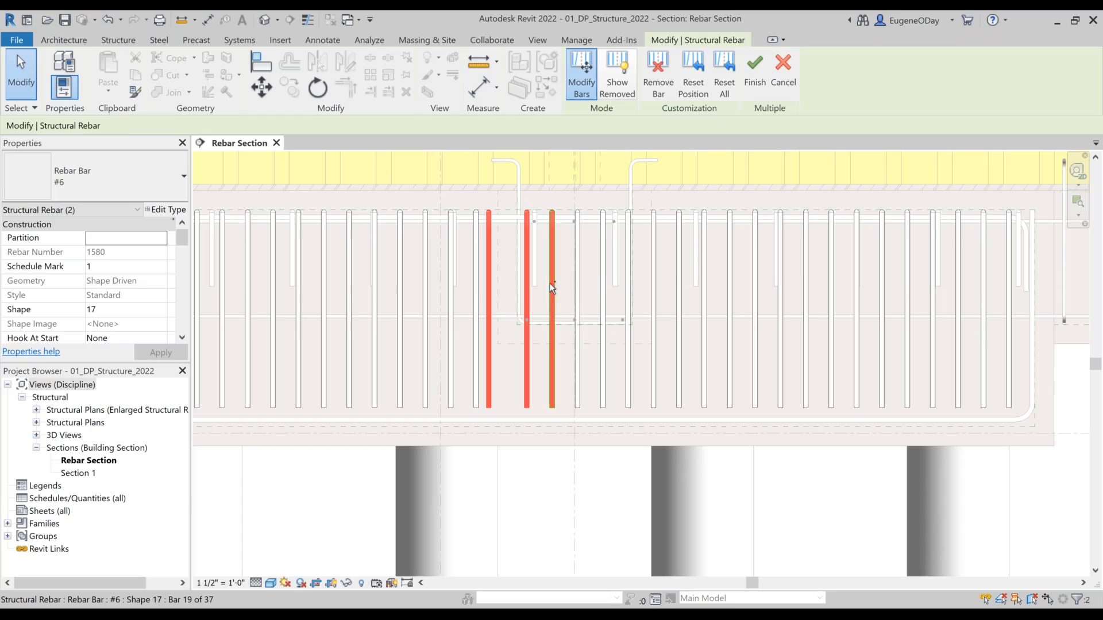
ctrl+click(579, 285)
ctrl+click(602, 301)
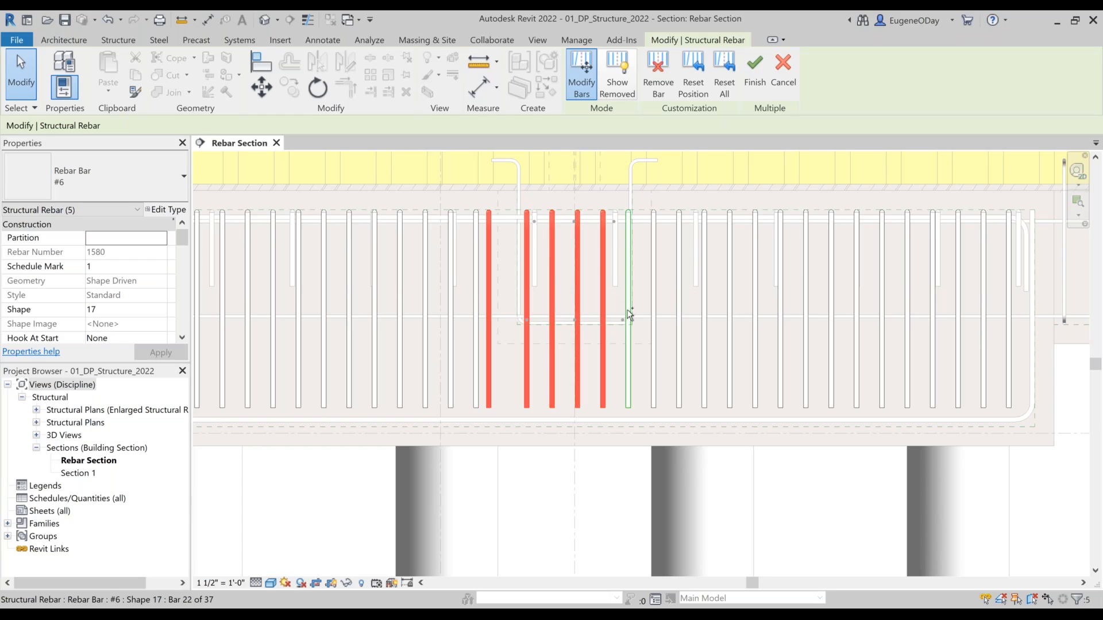
ctrl+click(629, 313)
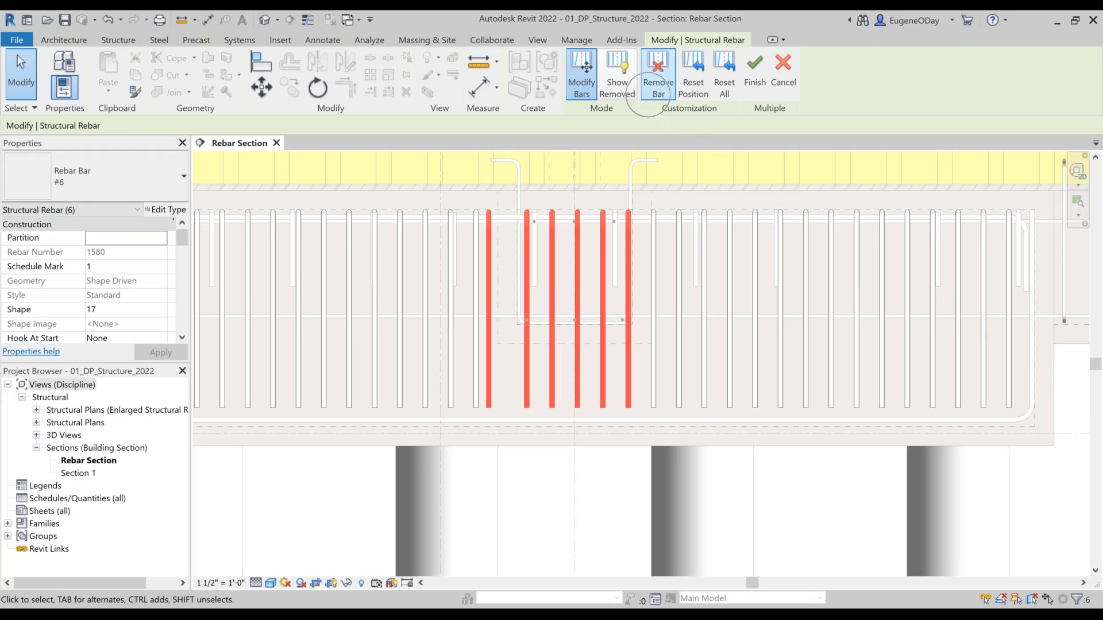
click(658, 77)
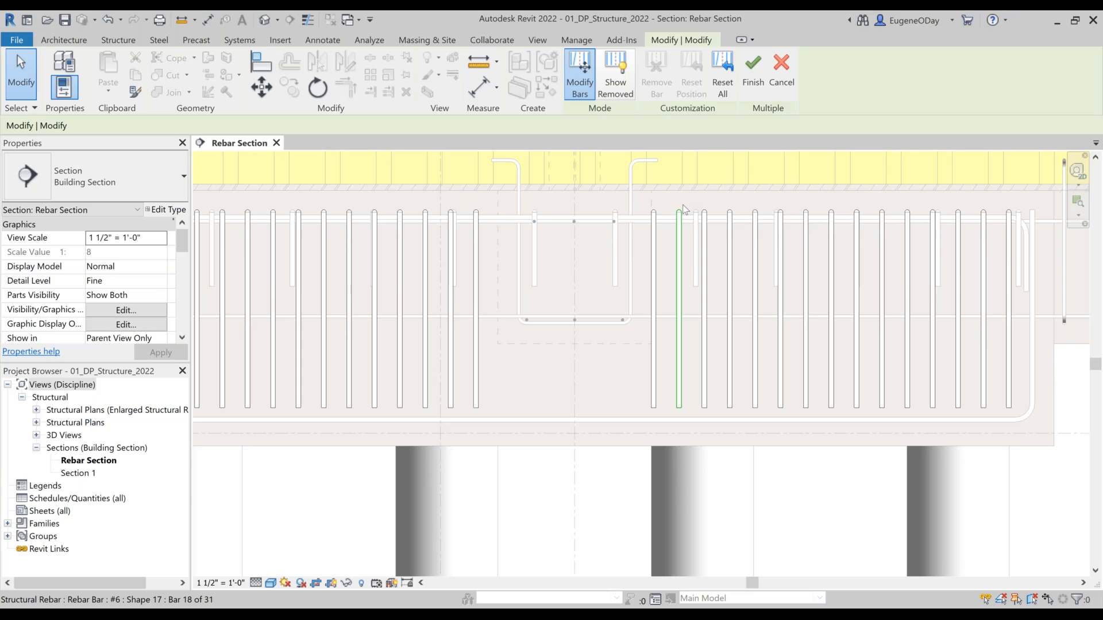
Step: Close 01_DP_Structure_2022 without saving changes and open the recent model 02_DP_Architecture_2022
click(276, 143)
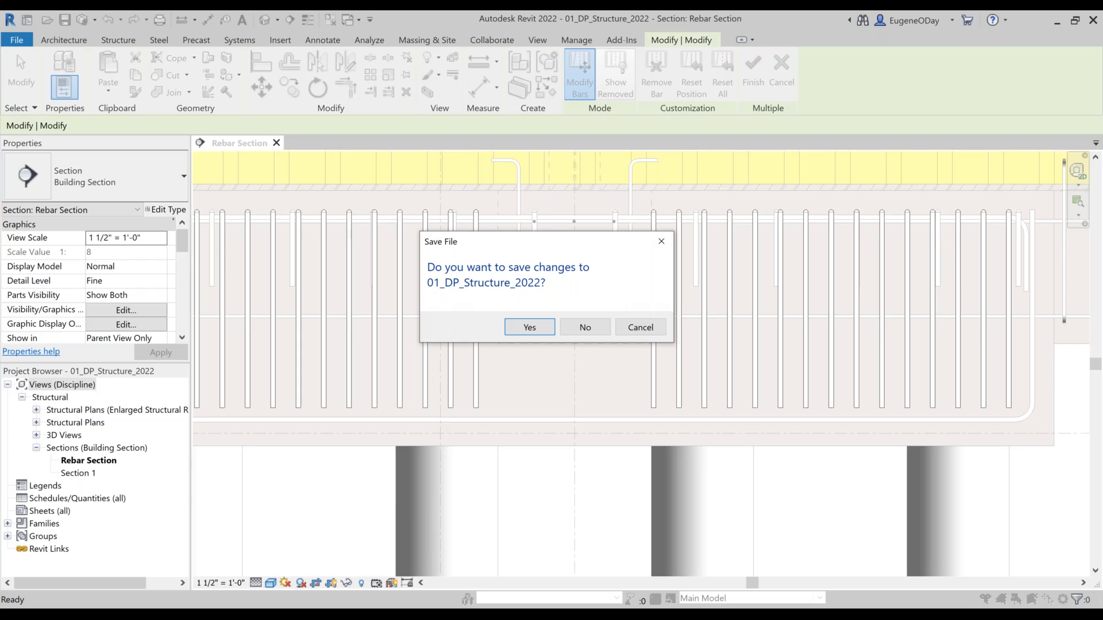
click(581, 328)
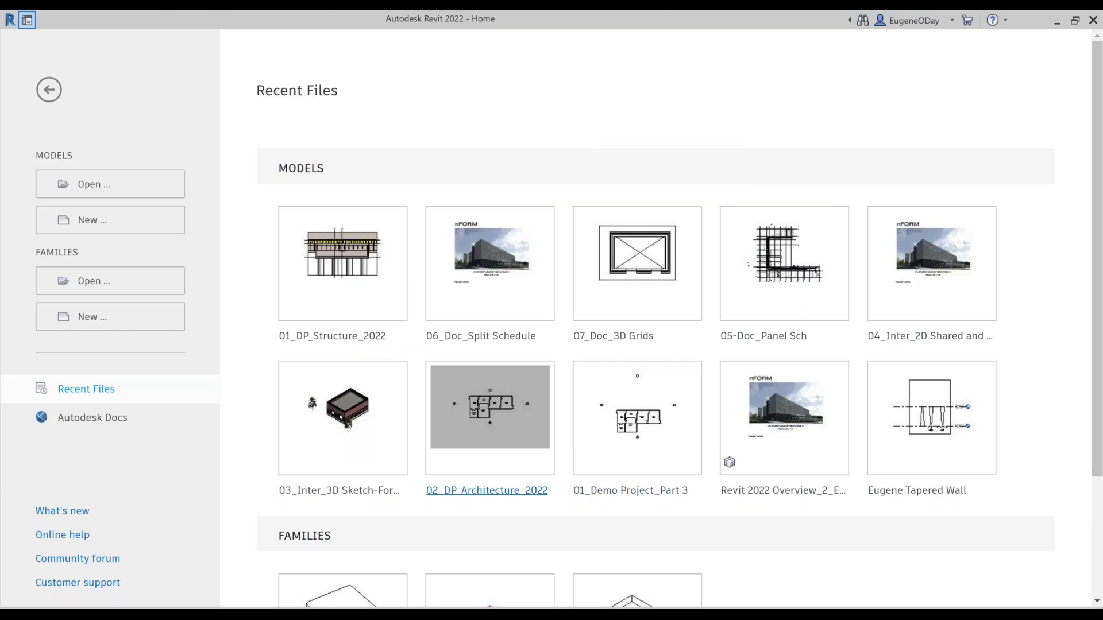
click(490, 407)
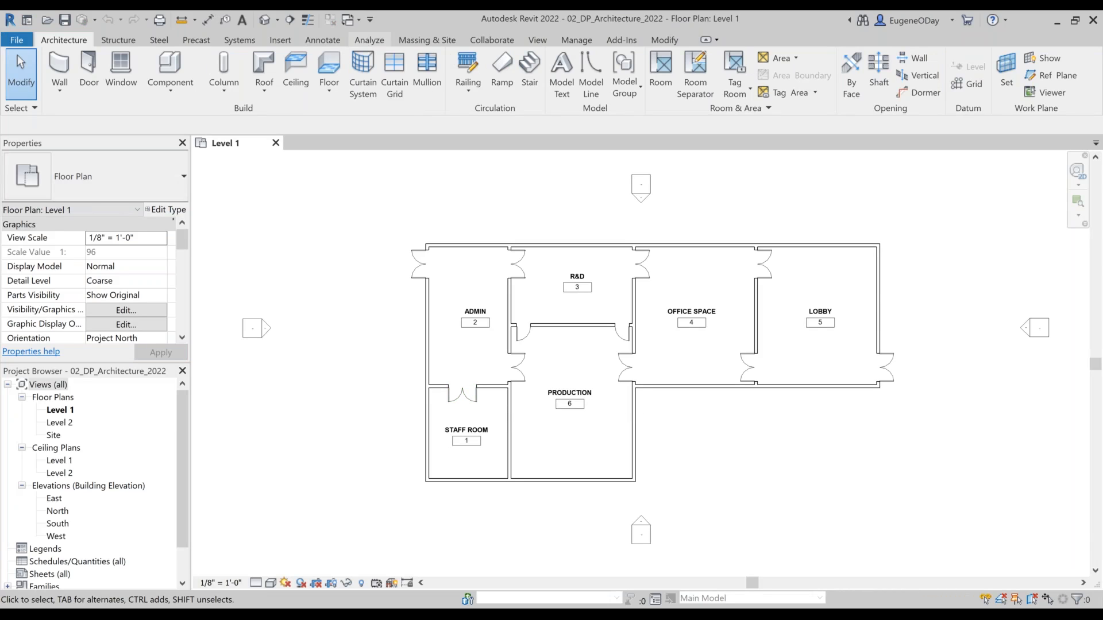
Step: Create multiple paths of travel with 2' minimum separation from the Staff Room's lower right corner to the Lobby's exterior double door
click(370, 39)
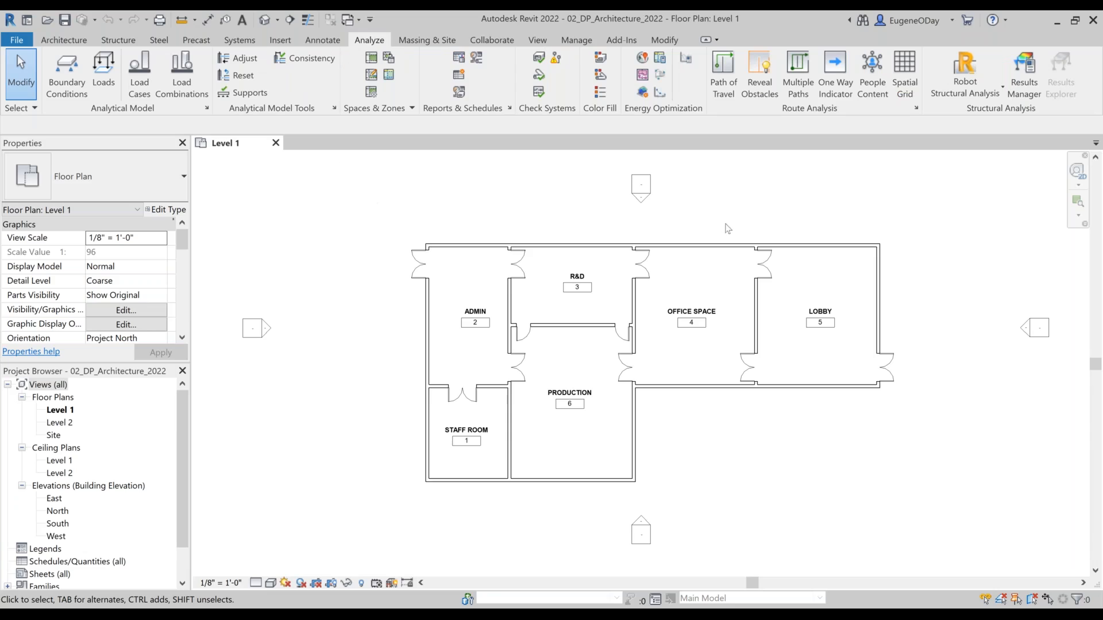
click(802, 92)
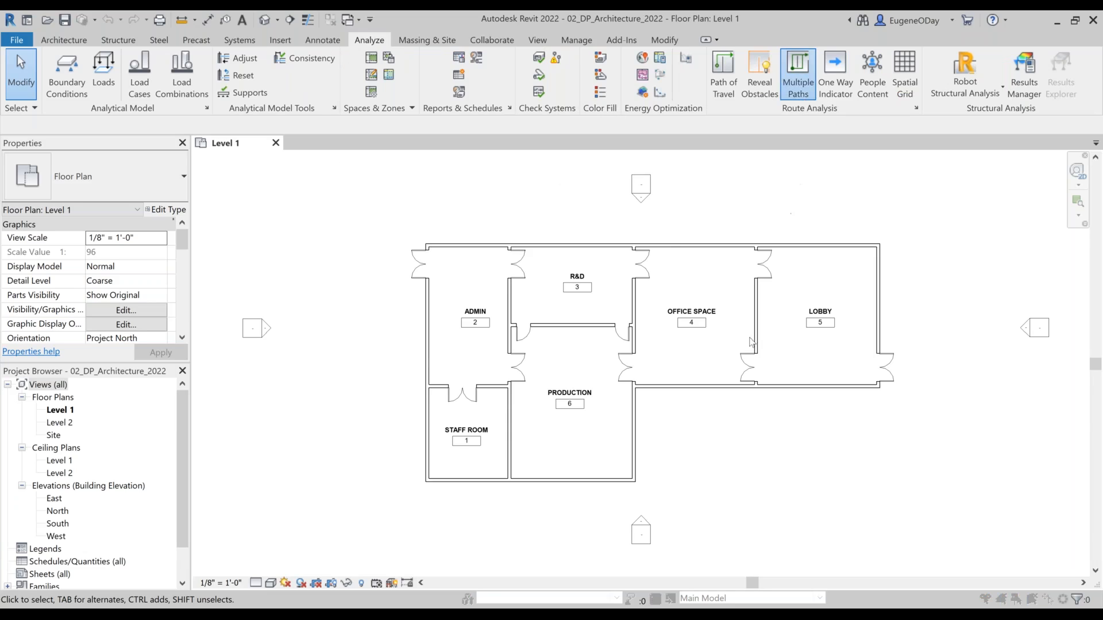
drag(591, 293, 490, 308)
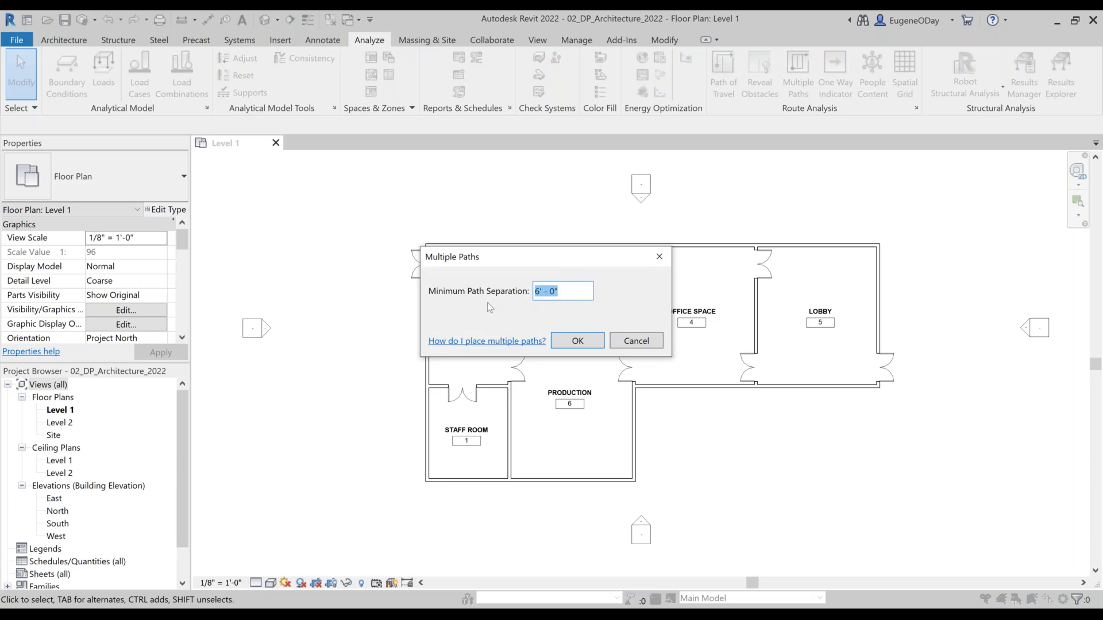
text(2)
key(Return)
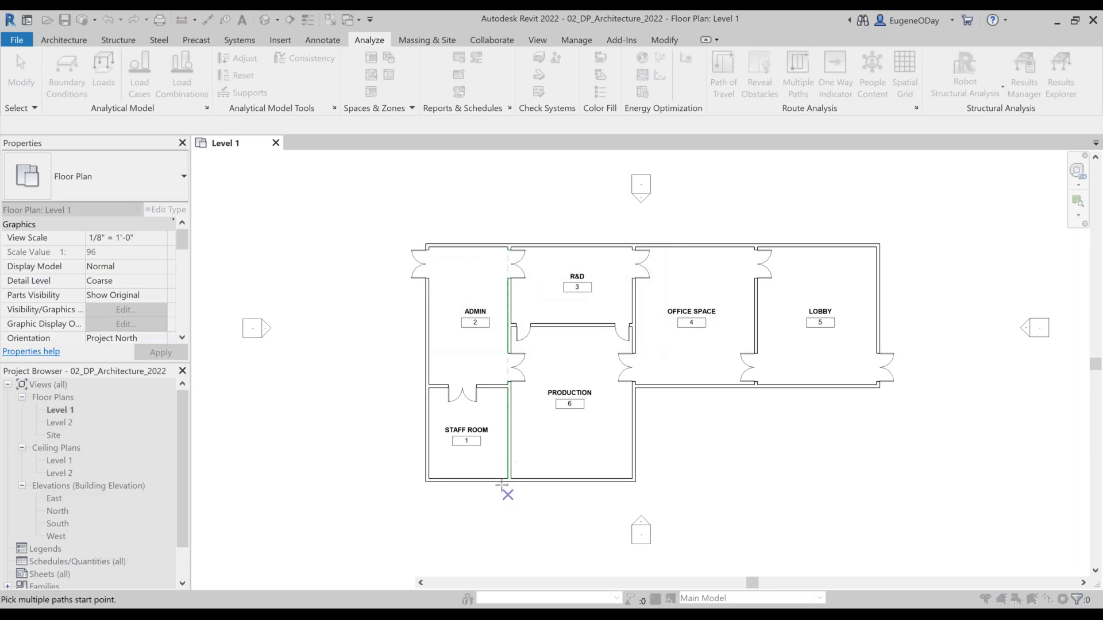
click(499, 472)
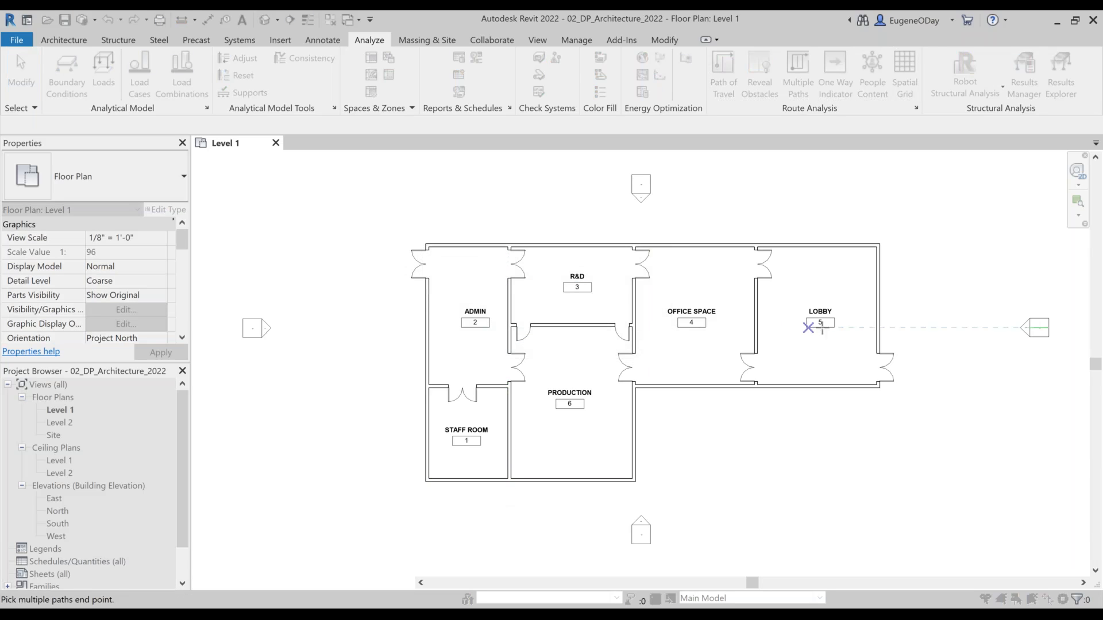
click(879, 367)
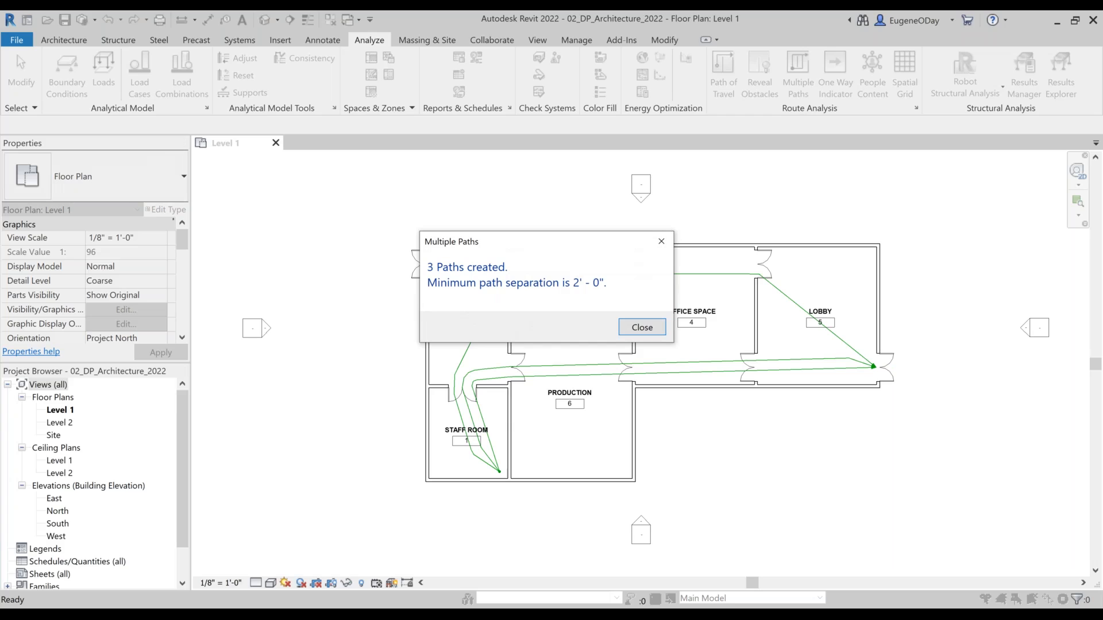
click(642, 326)
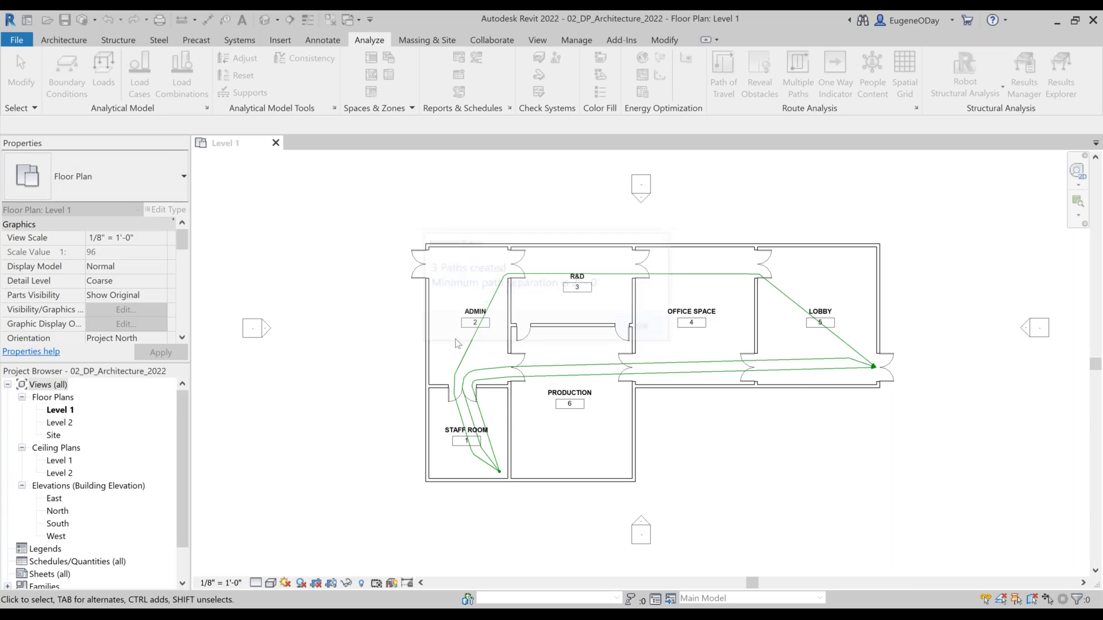
Step: Delete the path of travel lines between the Staff Room and the Lobby, starting with the middle one
click(718, 365)
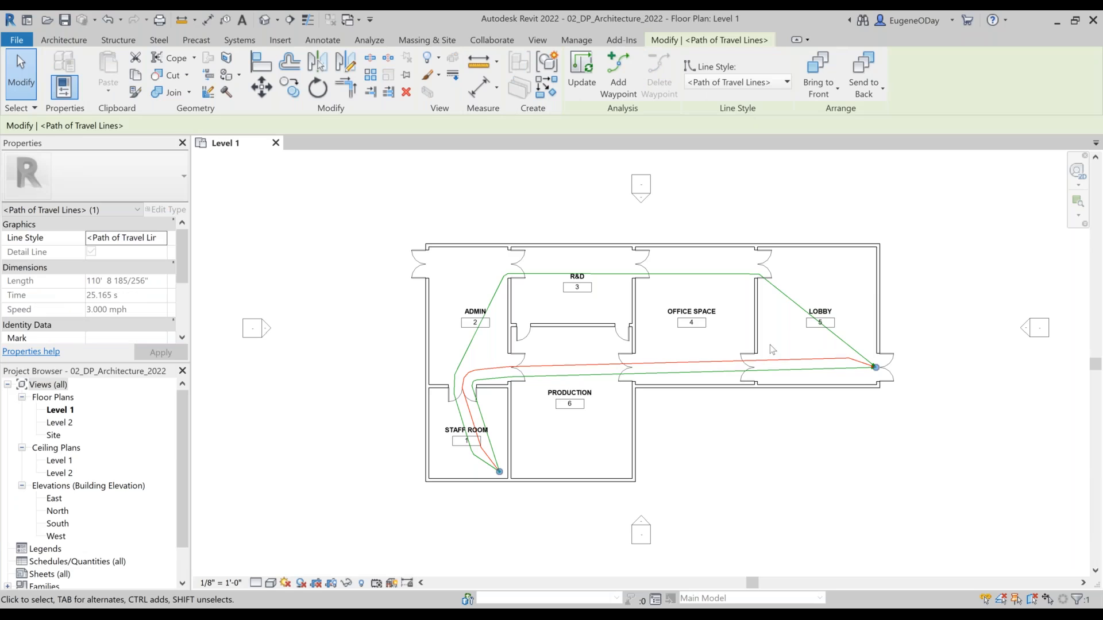
key(Escape)
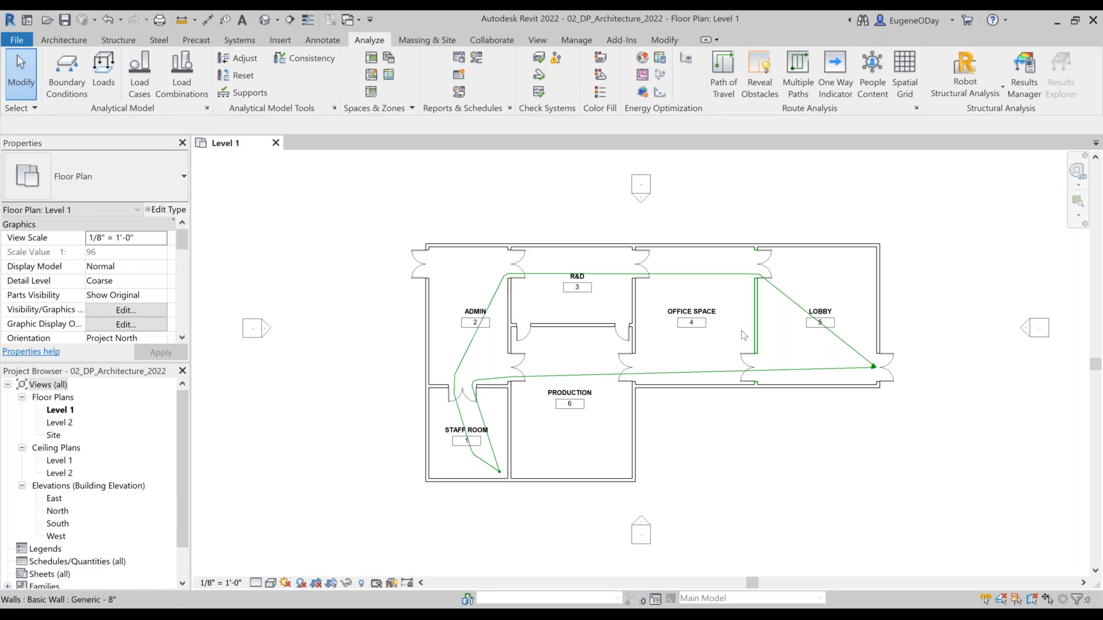
click(495, 462)
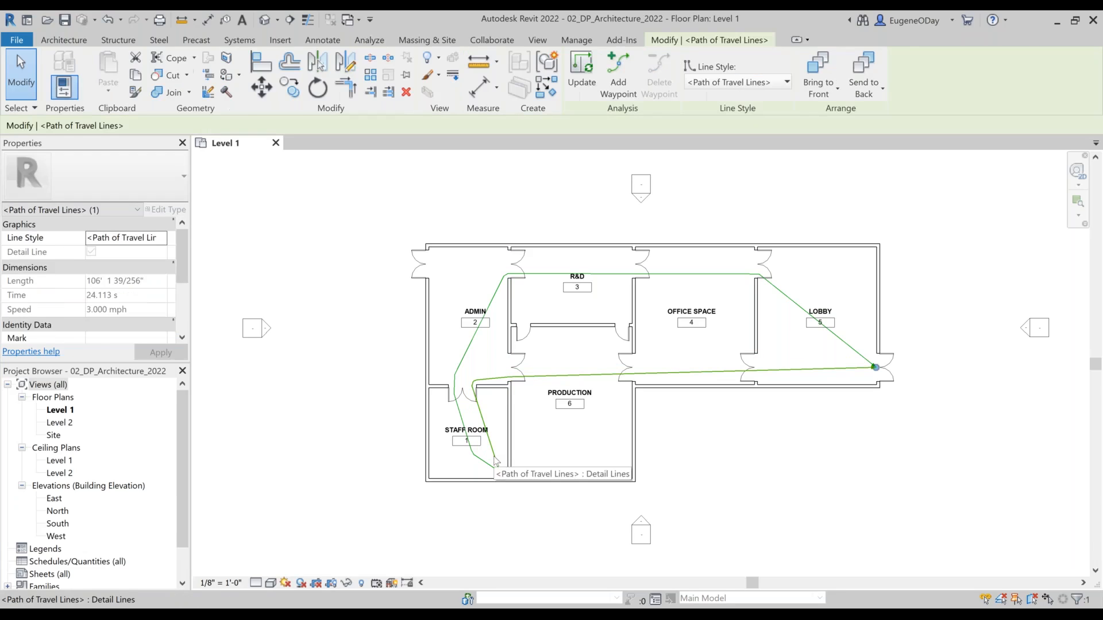
key(Delete)
click(477, 463)
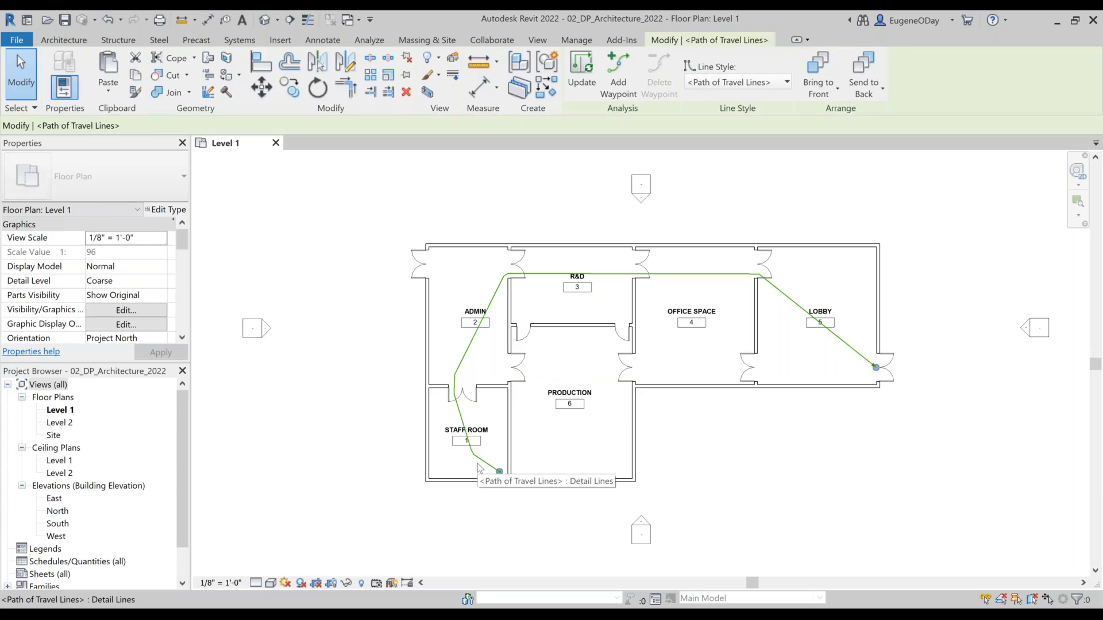
key(Delete)
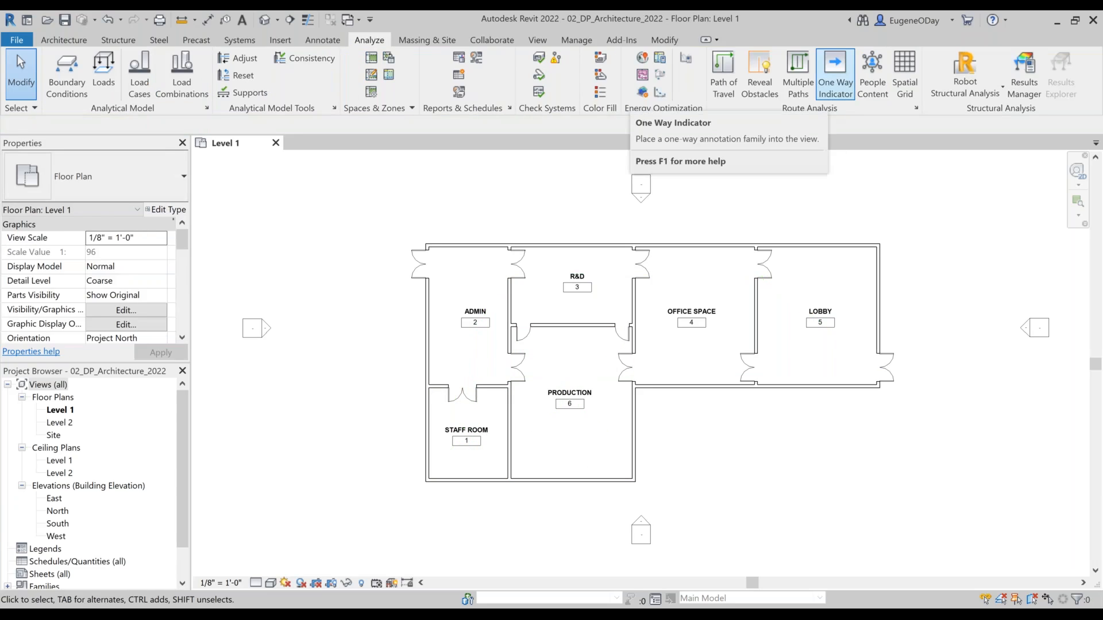
Step: Place a one-way indicator in the double door between Office Space and Production, rotated to point into Production
click(836, 72)
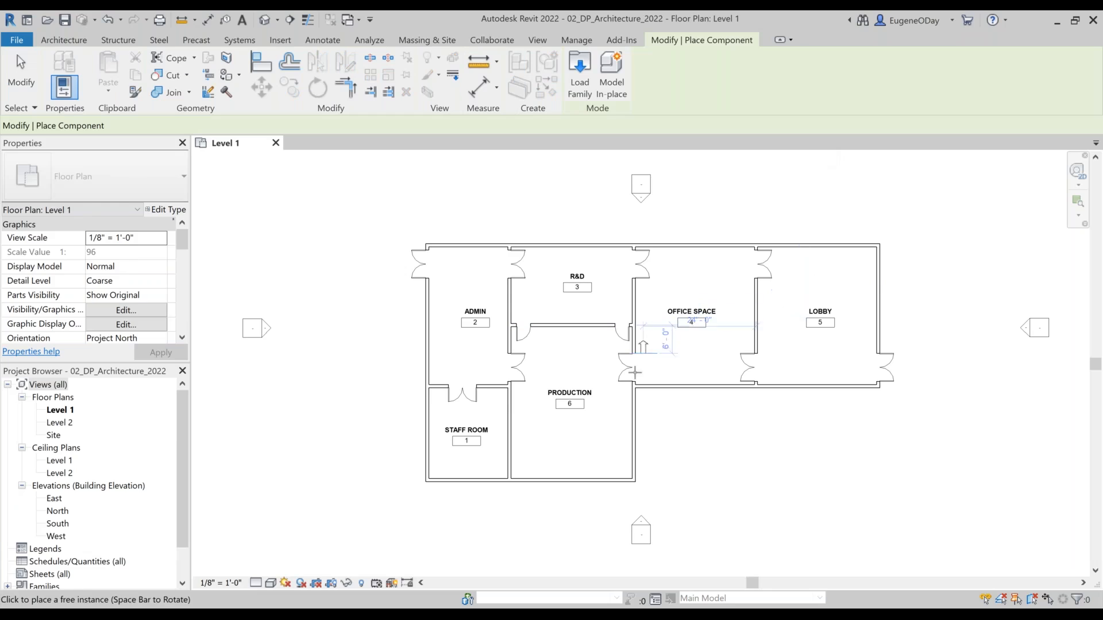
scroll(632, 372, up, 5)
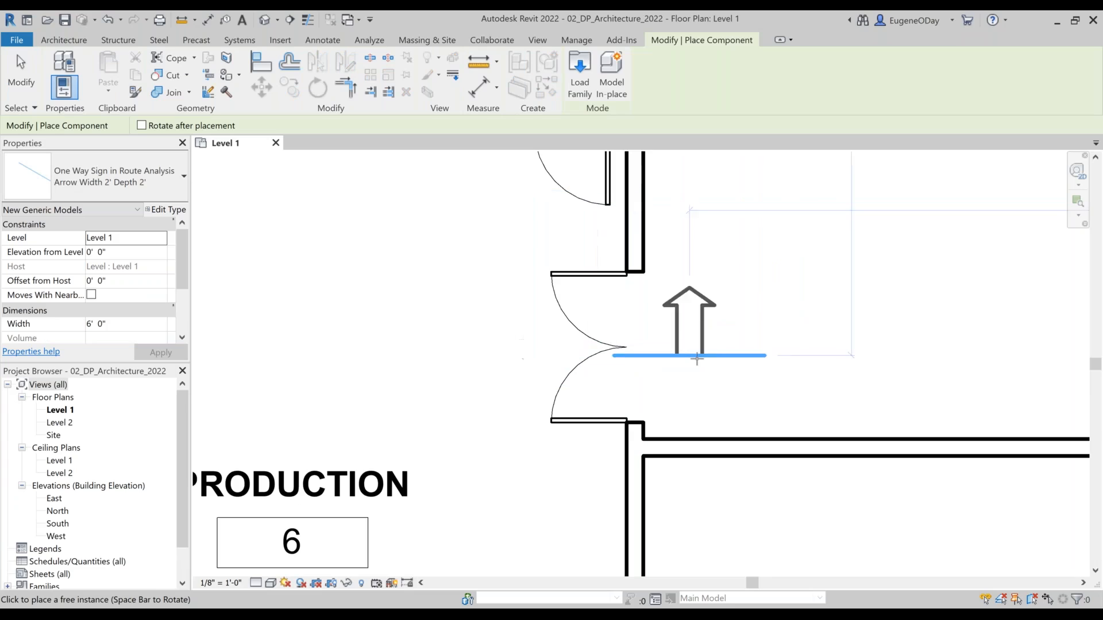
key(space)
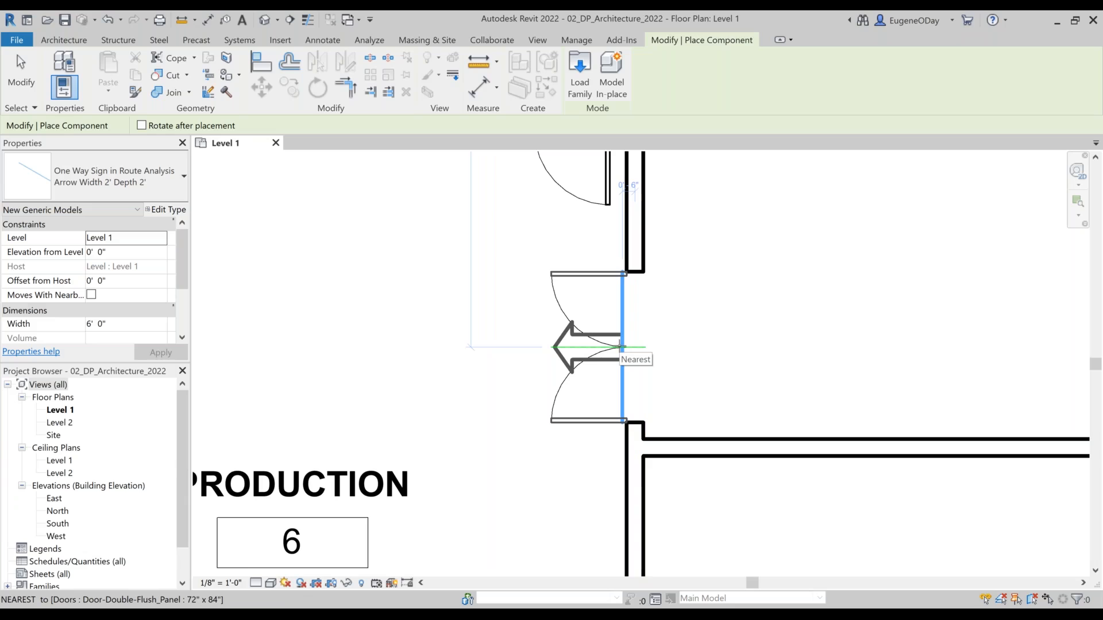
click(621, 347)
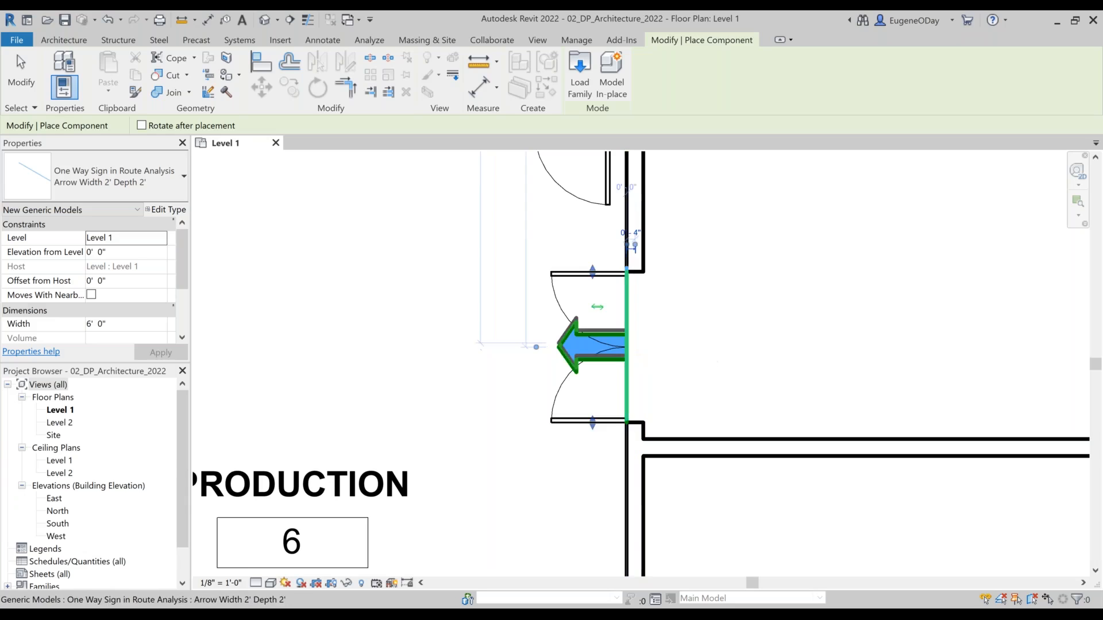
Step: Place a second one-way indicator in the double door between Lobby and Office Space, pointing into Office Space
scroll(852, 340, down, 1)
scroll(852, 339, down, 4)
middle_drag(867, 339, 566, 367)
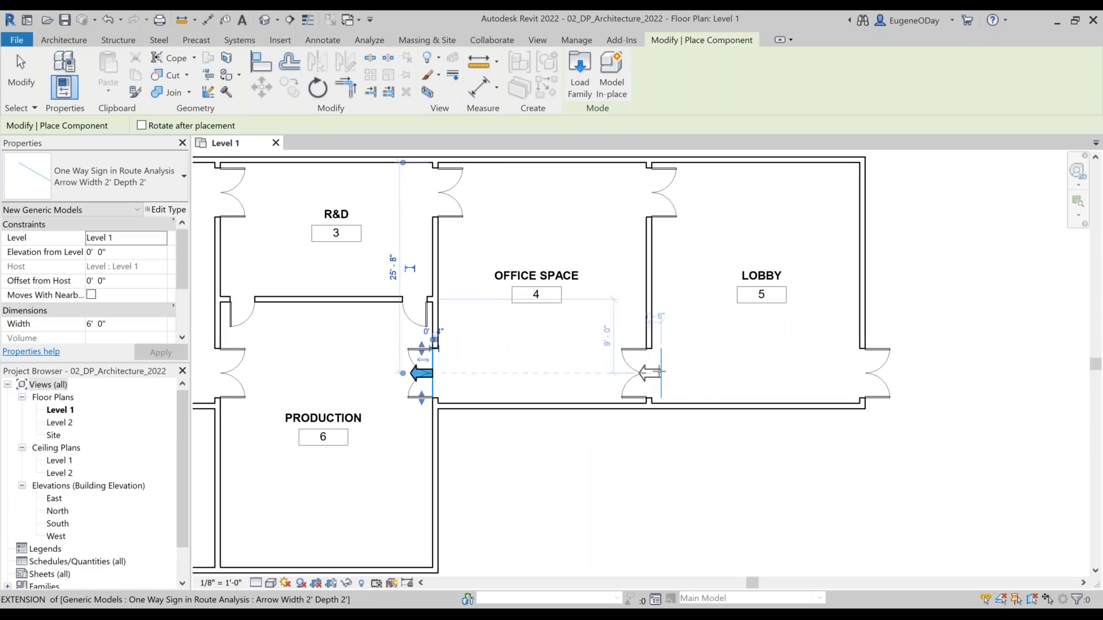
click(649, 372)
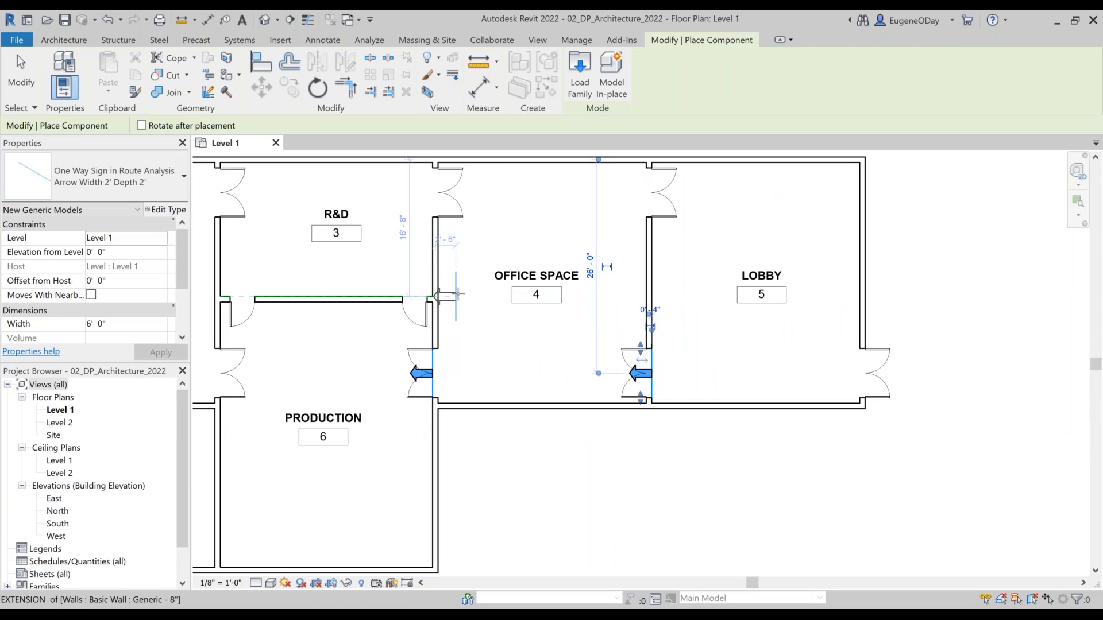
key(Escape)
Step: Create multiple paths of travel with 2' minimum separation from the Staff Room's lower right corner to the Lobby's exterior double door, and undo them
scroll(454, 349, down, 2)
middle_drag(448, 465, 561, 467)
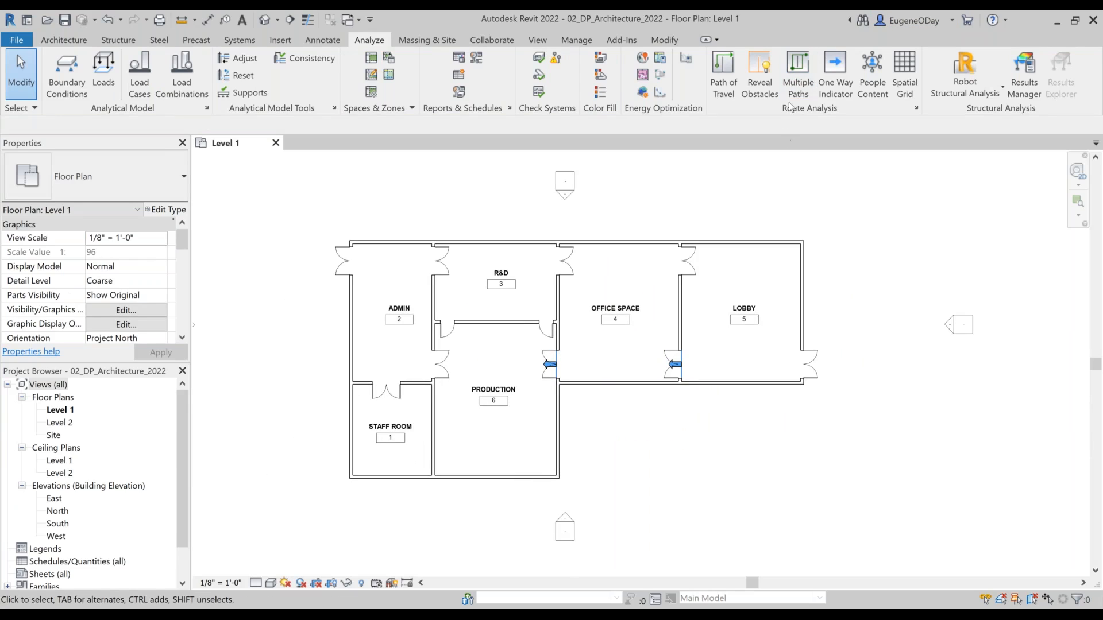
click(798, 71)
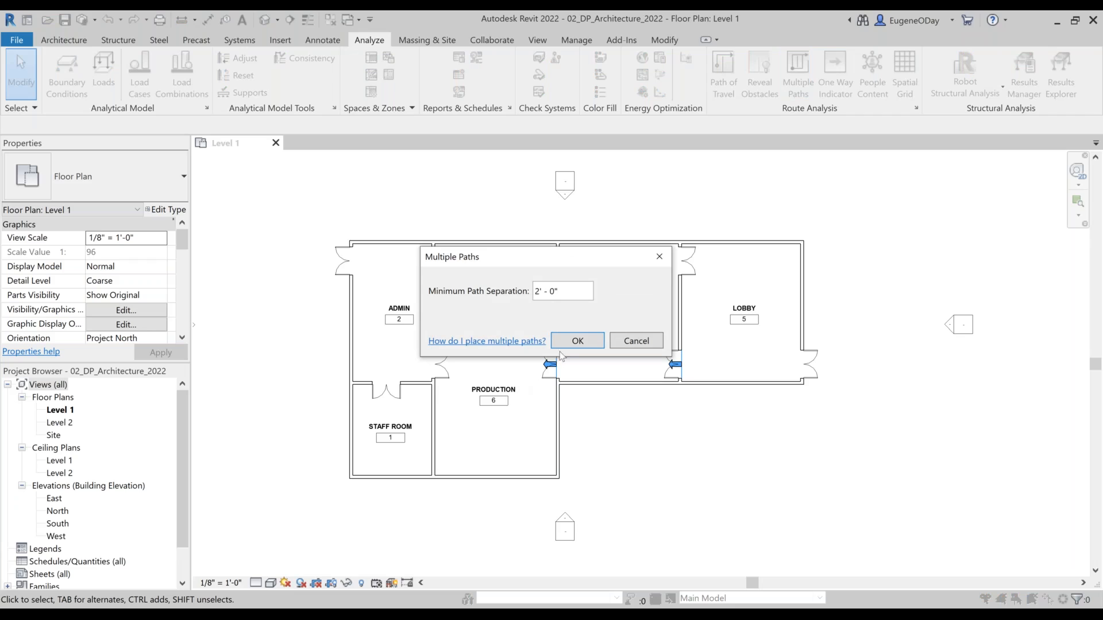
click(570, 346)
click(423, 466)
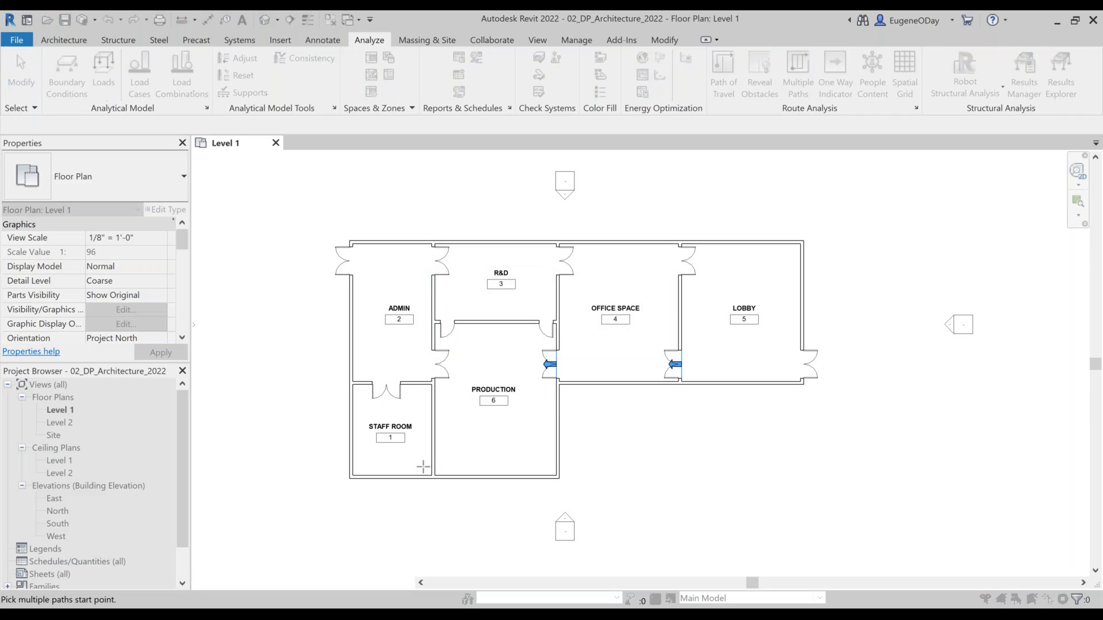
click(816, 372)
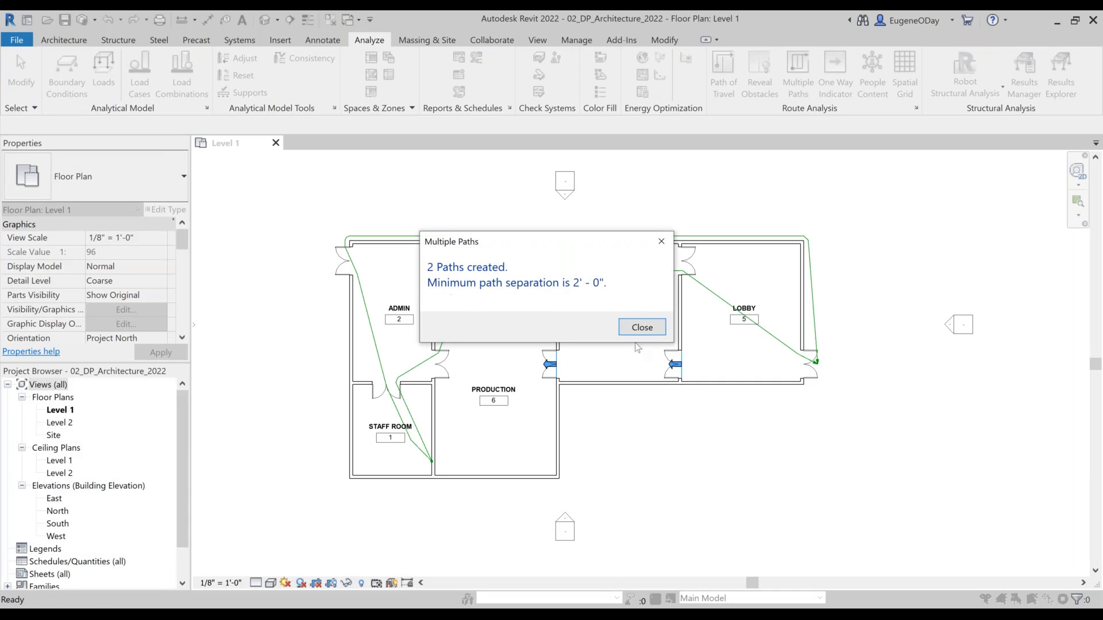
click(642, 327)
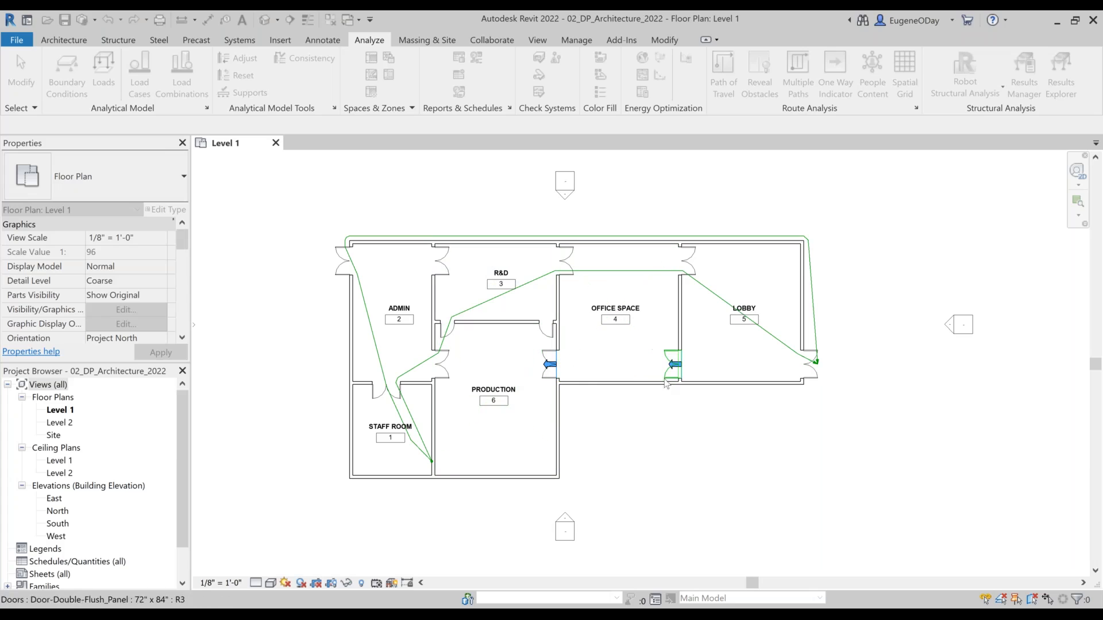
key(Escape)
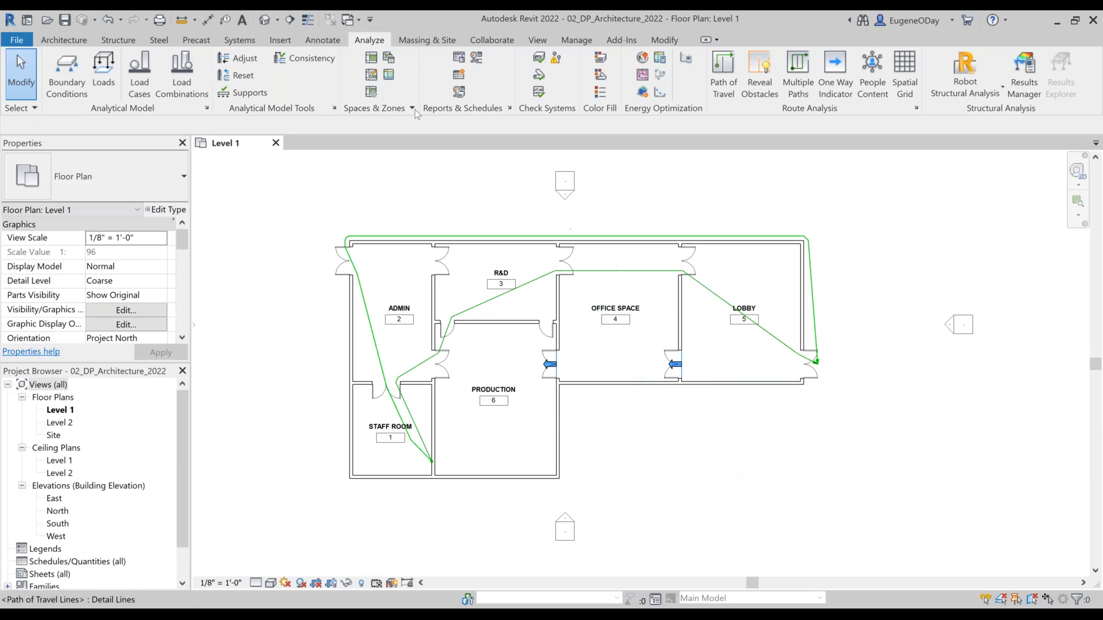
click(108, 20)
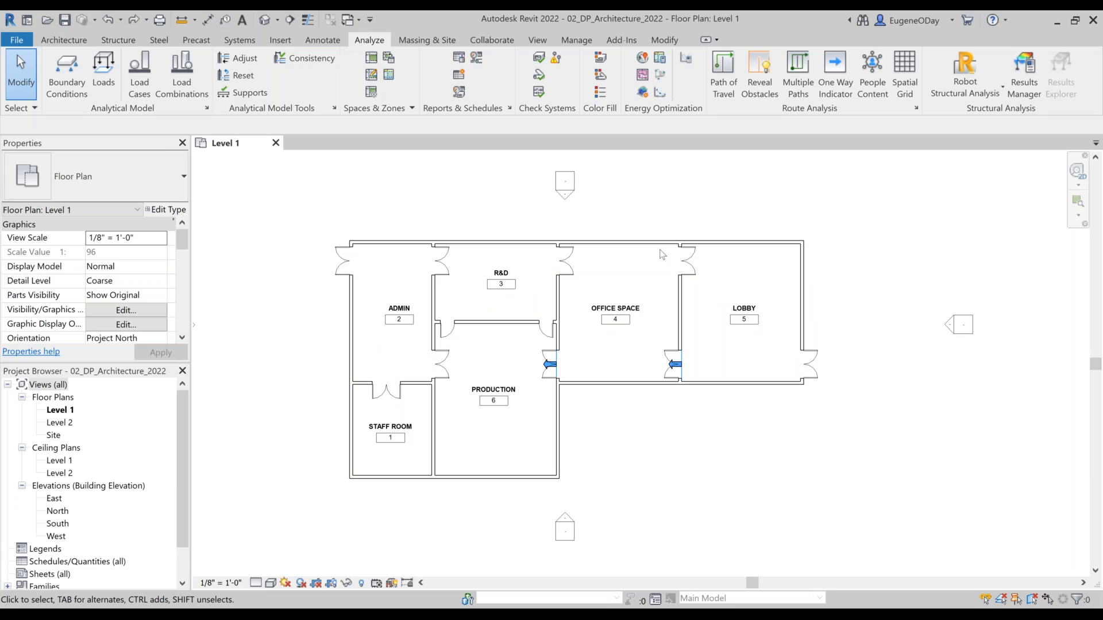
Step: Place People Content with 6' physical distance in Admin beside the Production double door and in R&D near the Office Space double door
click(872, 74)
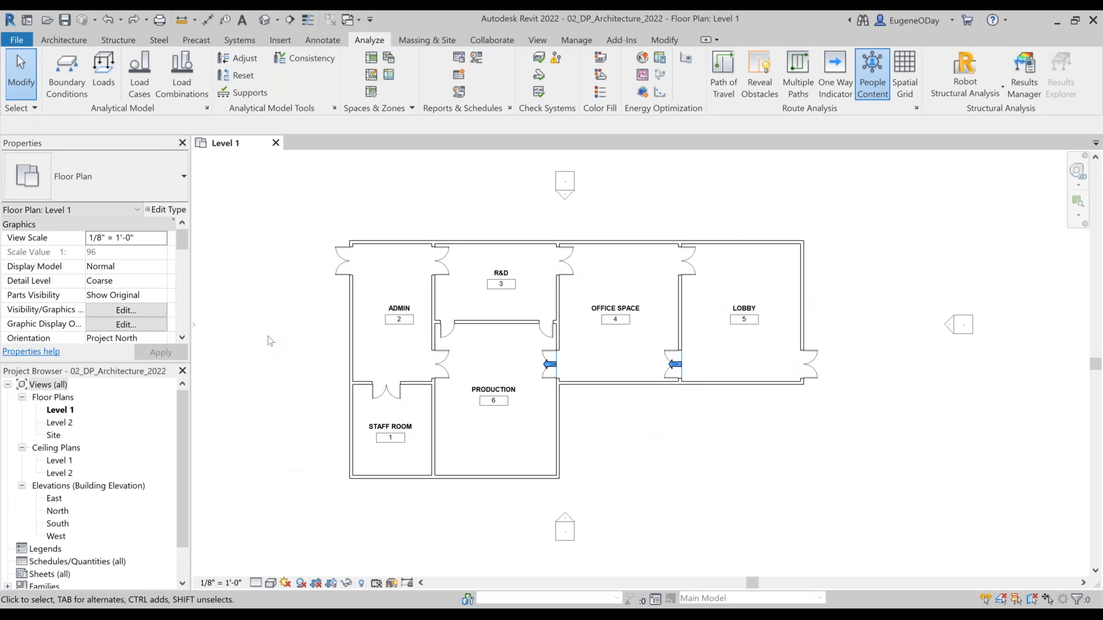
click(411, 359)
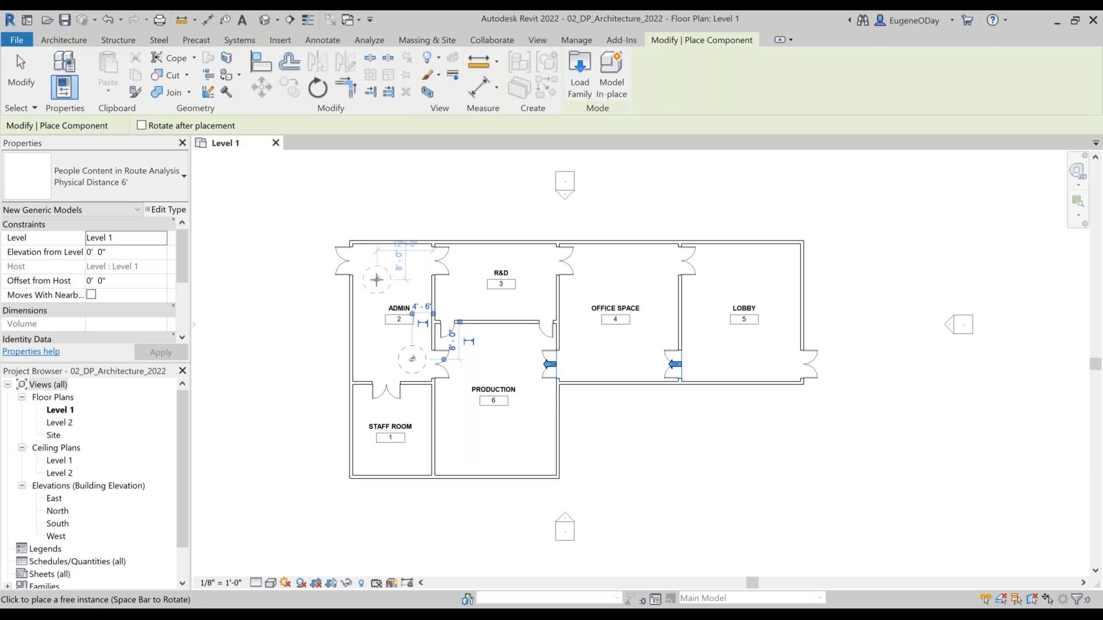
click(525, 258)
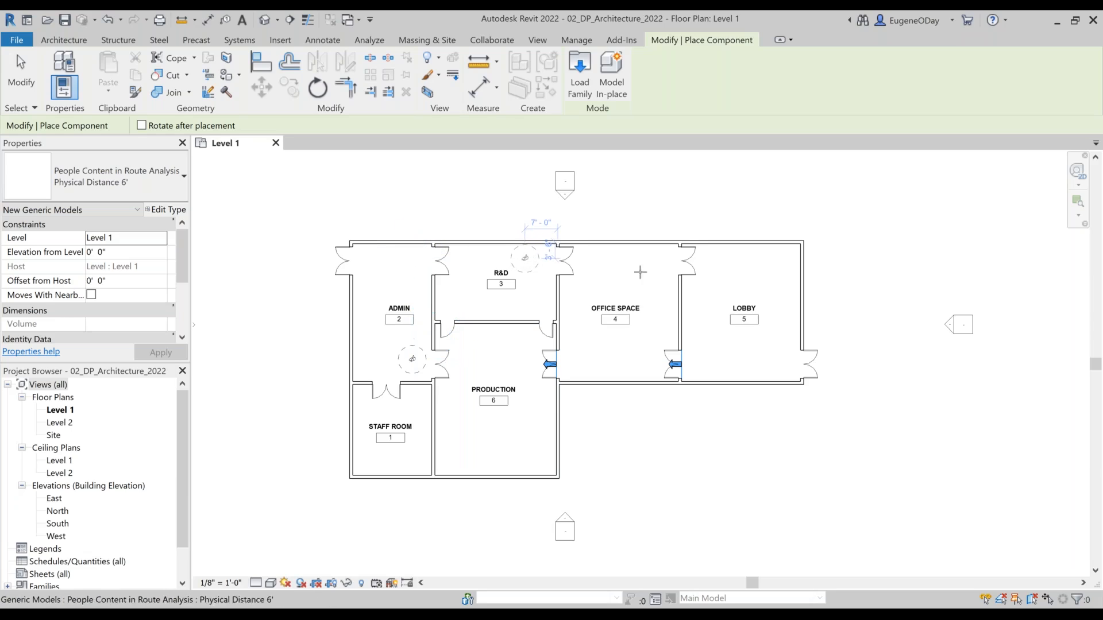
key(Escape)
key(Escape)
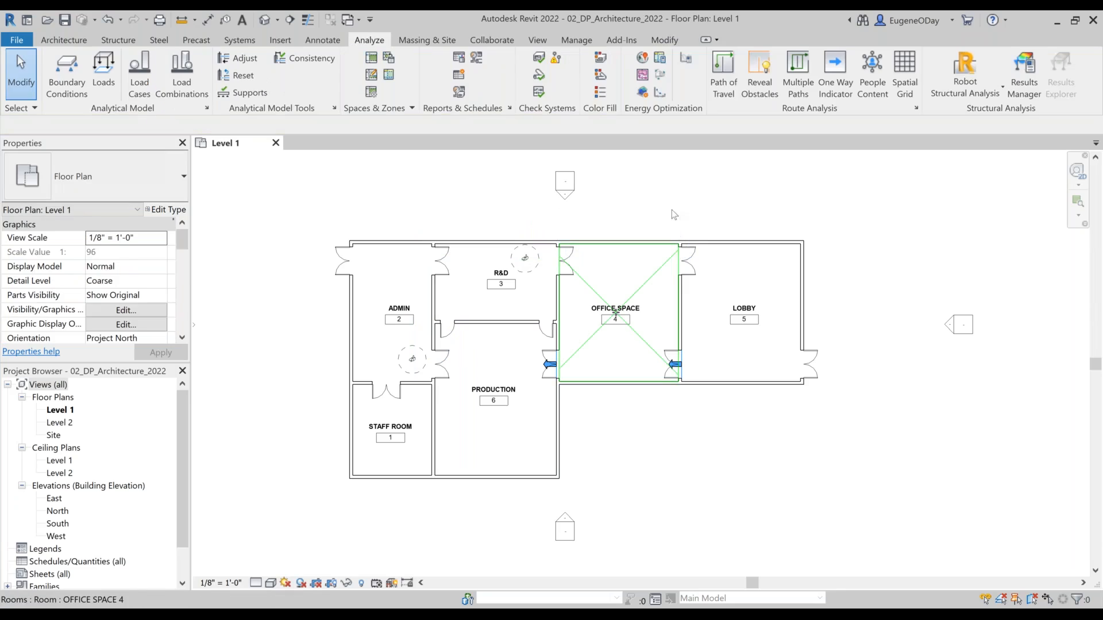
Step: Generate multiple travel paths around the placed people, from the Staff Room's lower right area to the Lobby's exterior double door, with 2' minimum separation
click(788, 82)
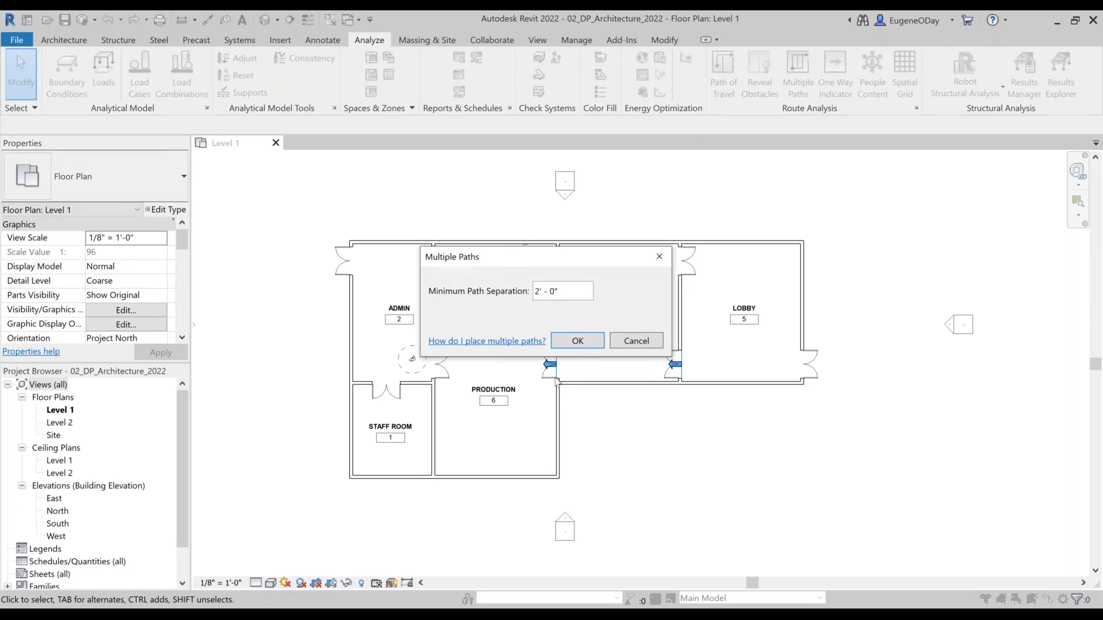
click(576, 345)
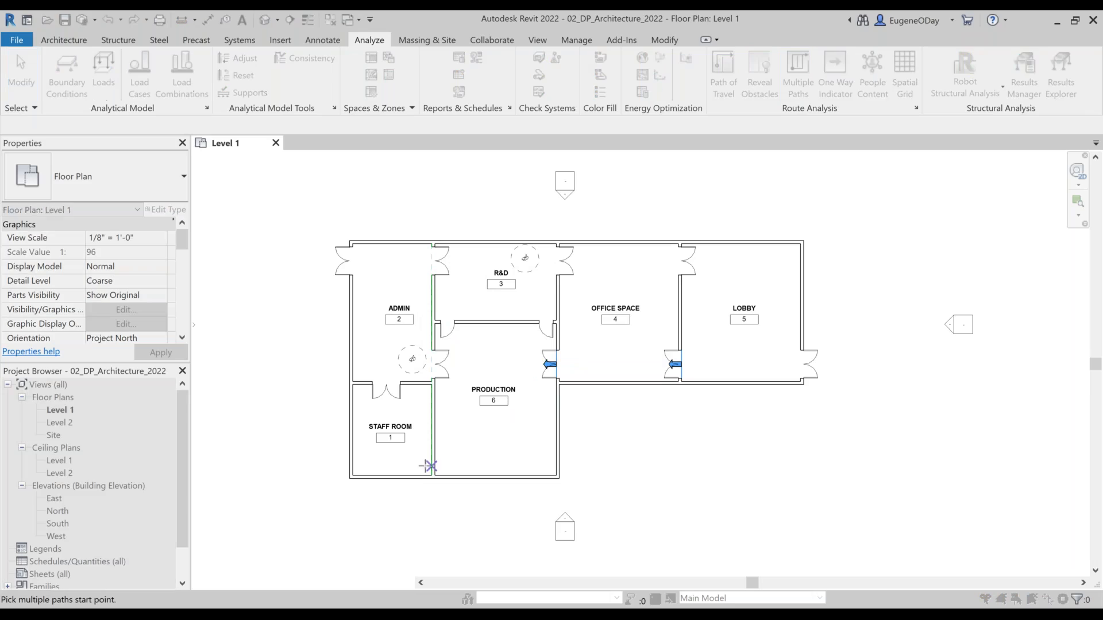
click(373, 397)
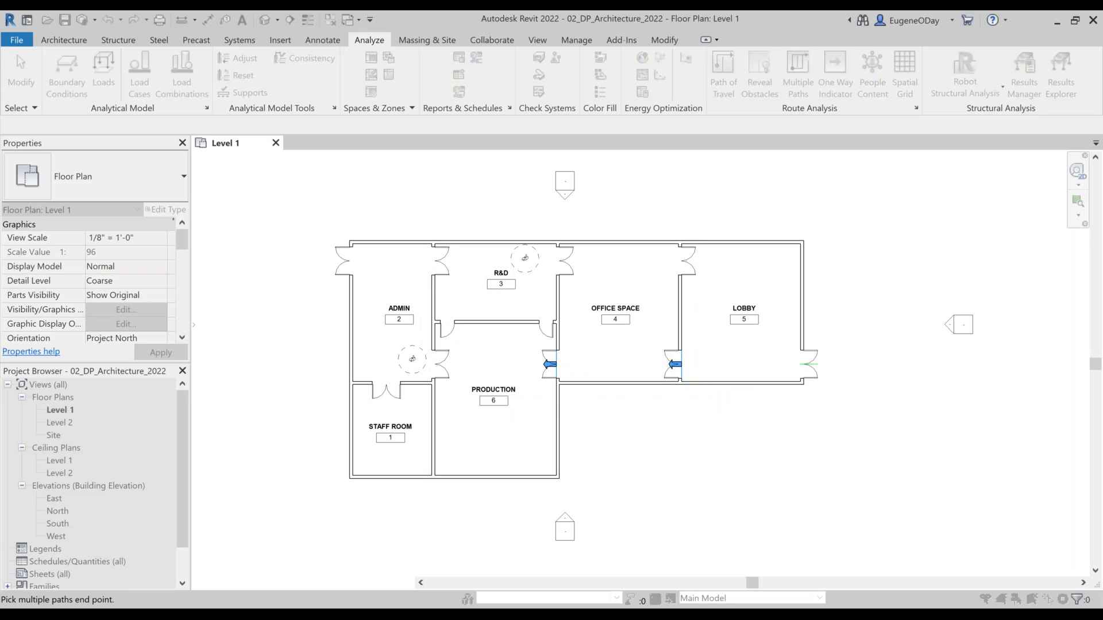
click(816, 362)
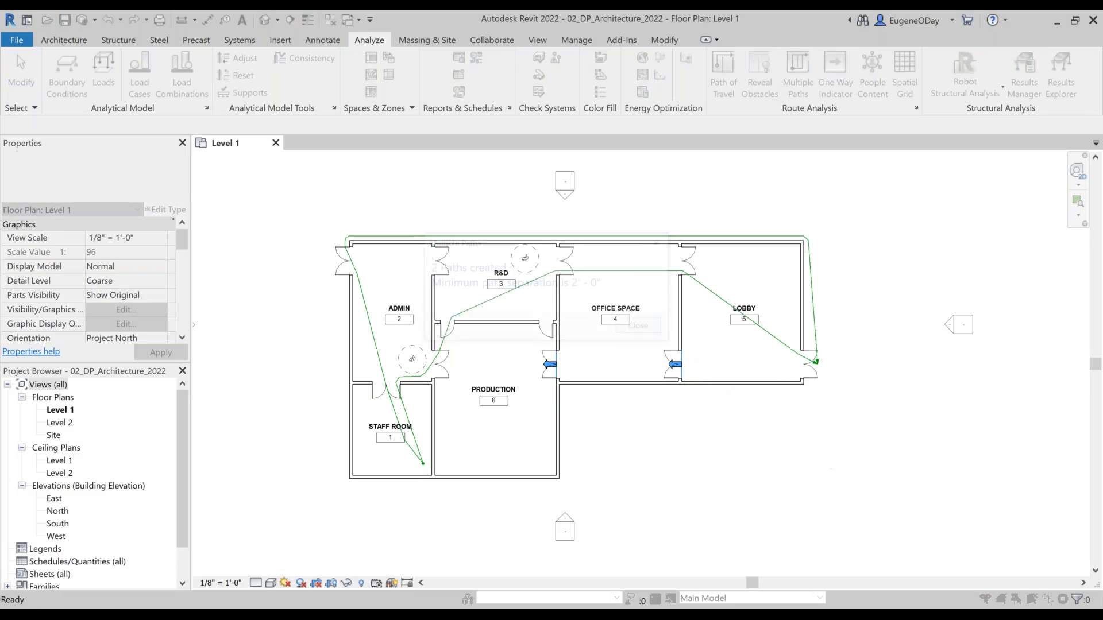
click(630, 325)
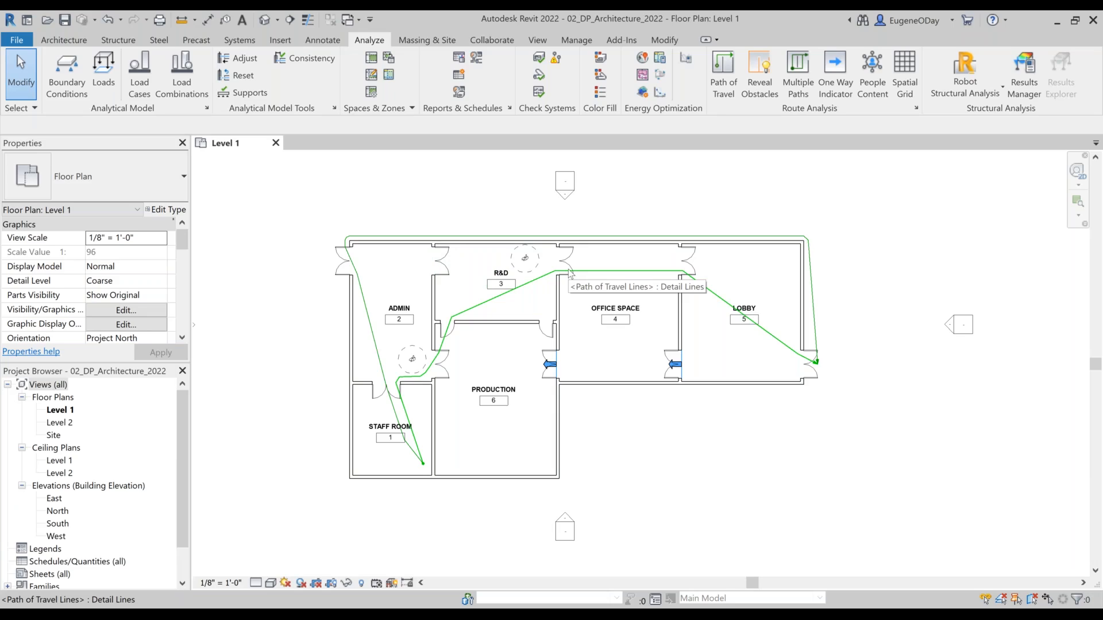
Step: Try a square spatial grid with 6' spacing in the Office Space room and undo it
scroll(603, 333, up, 4)
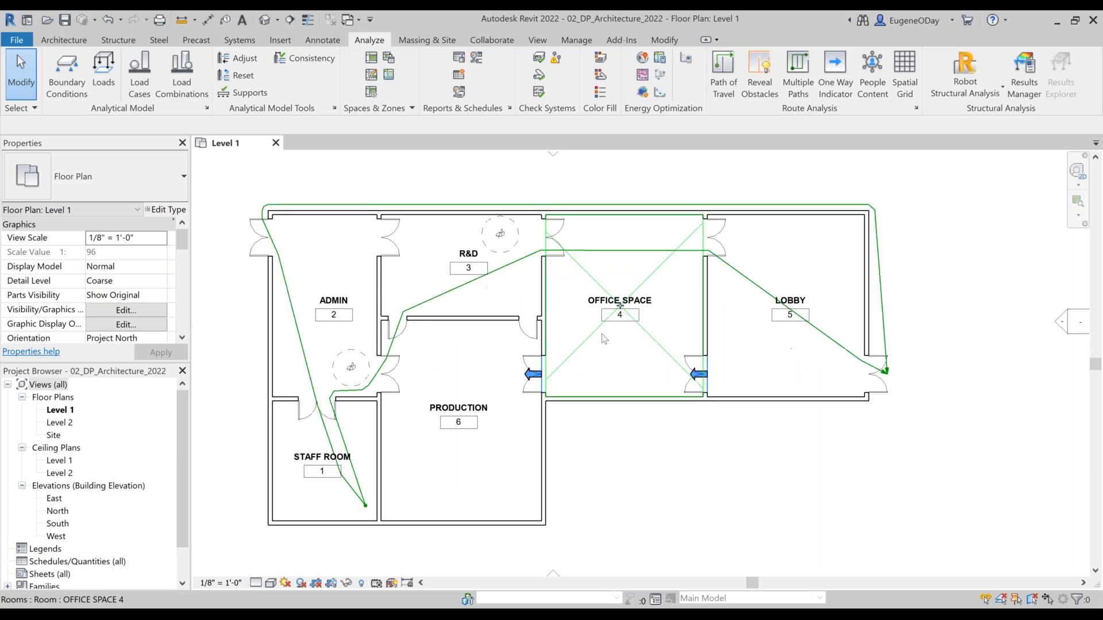
middle_drag(625, 353, 728, 442)
scroll(729, 439, up, 1)
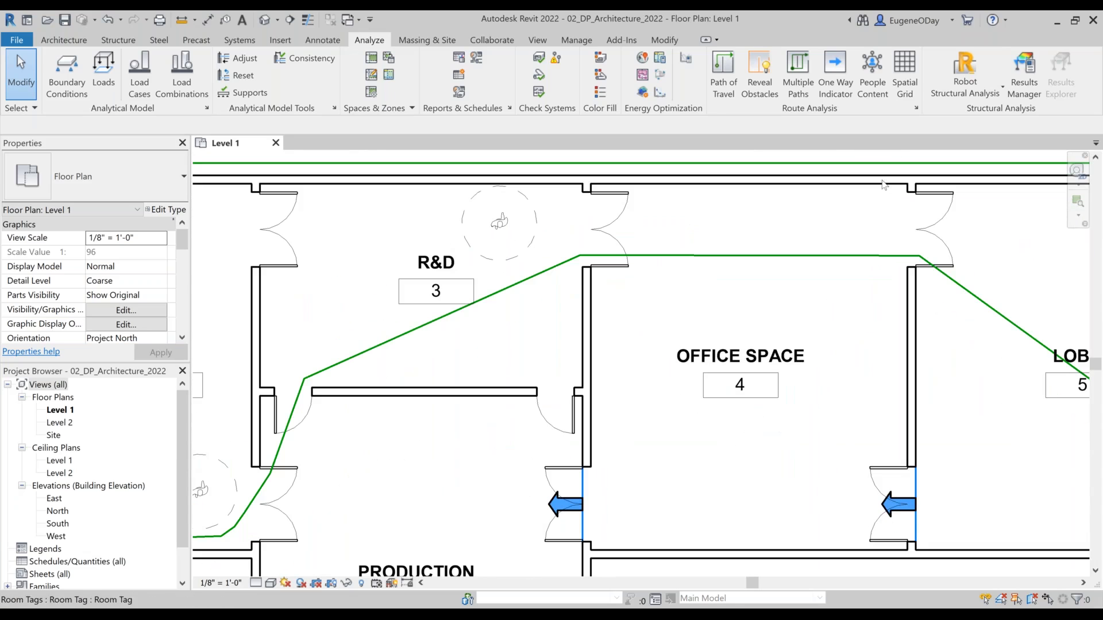
click(905, 67)
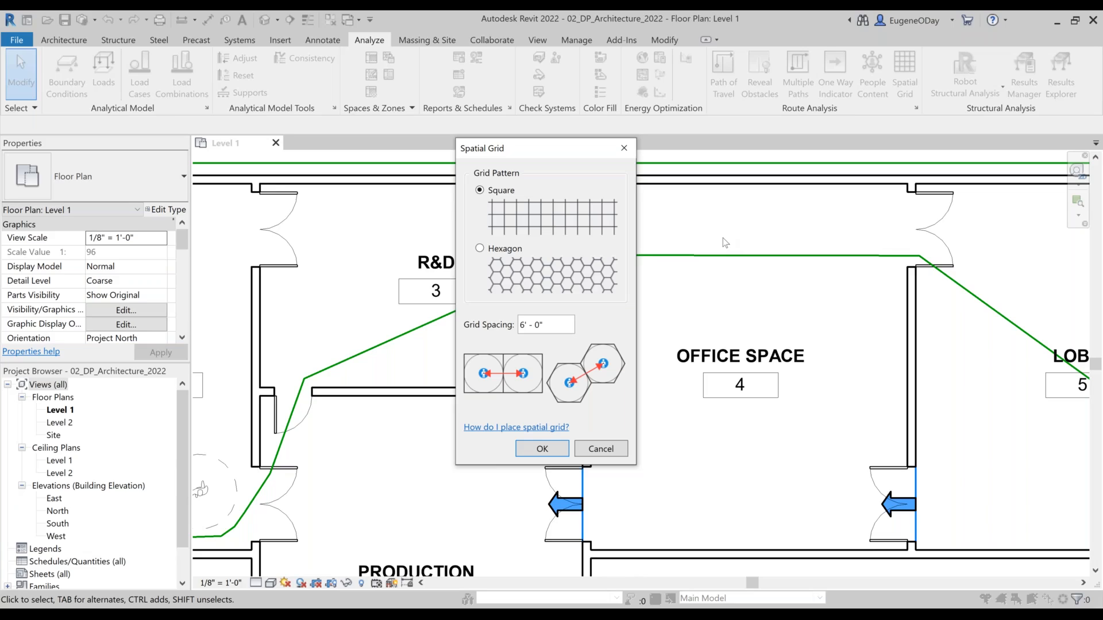
click(552, 448)
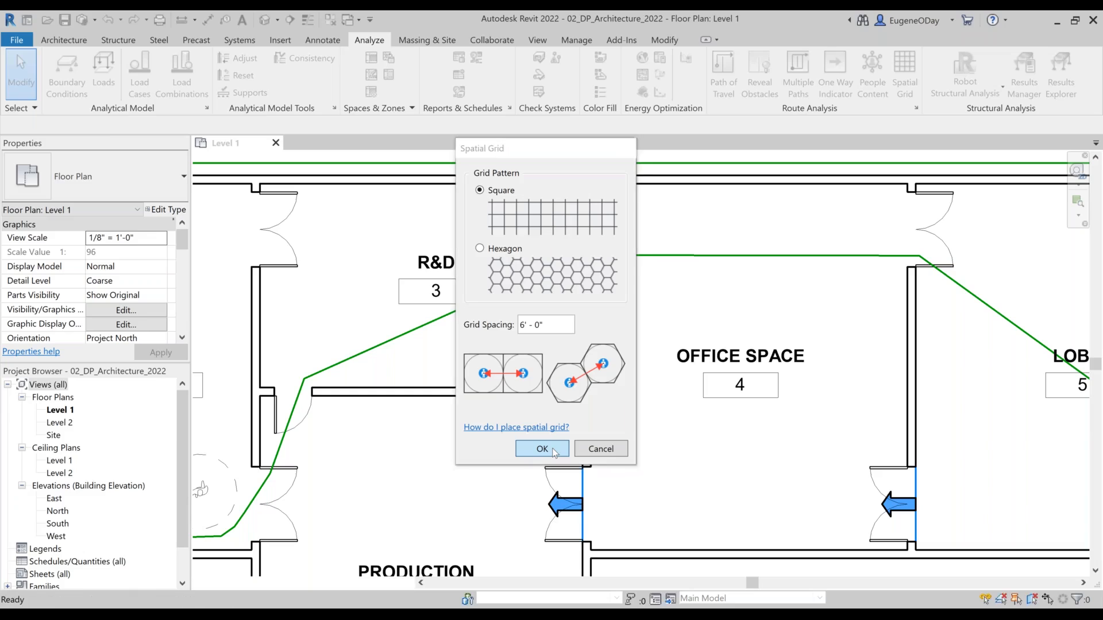
click(683, 317)
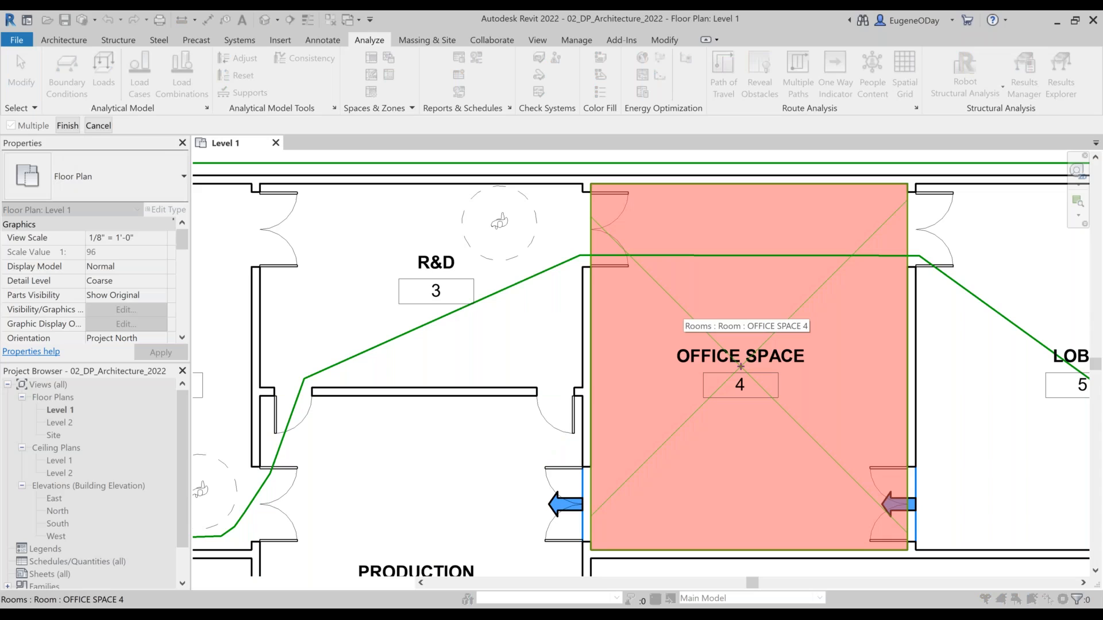
click(62, 125)
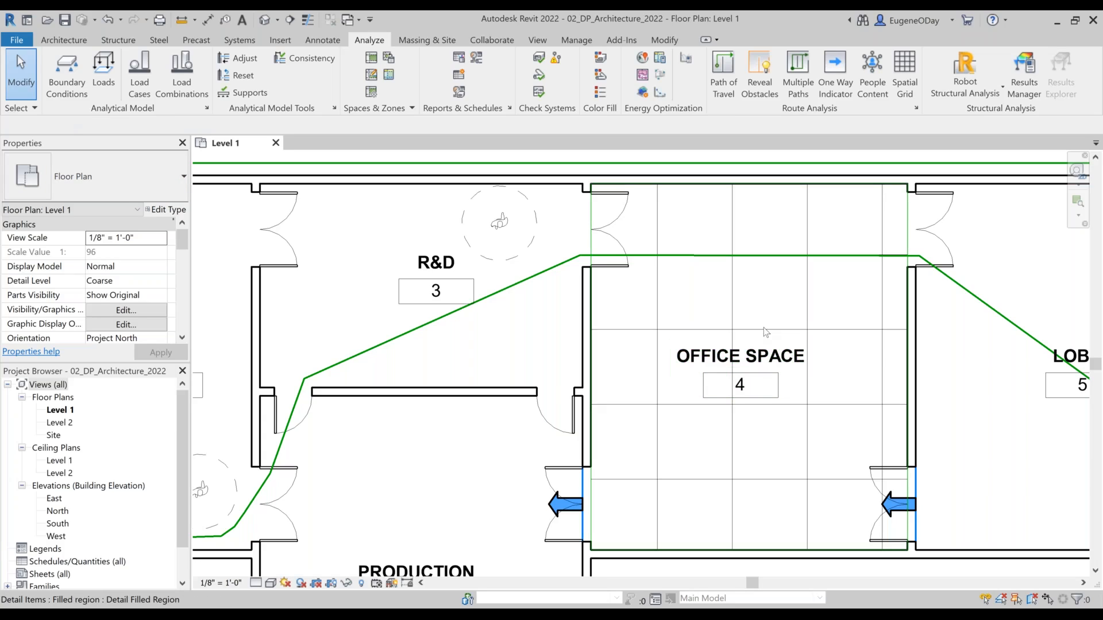
click(108, 22)
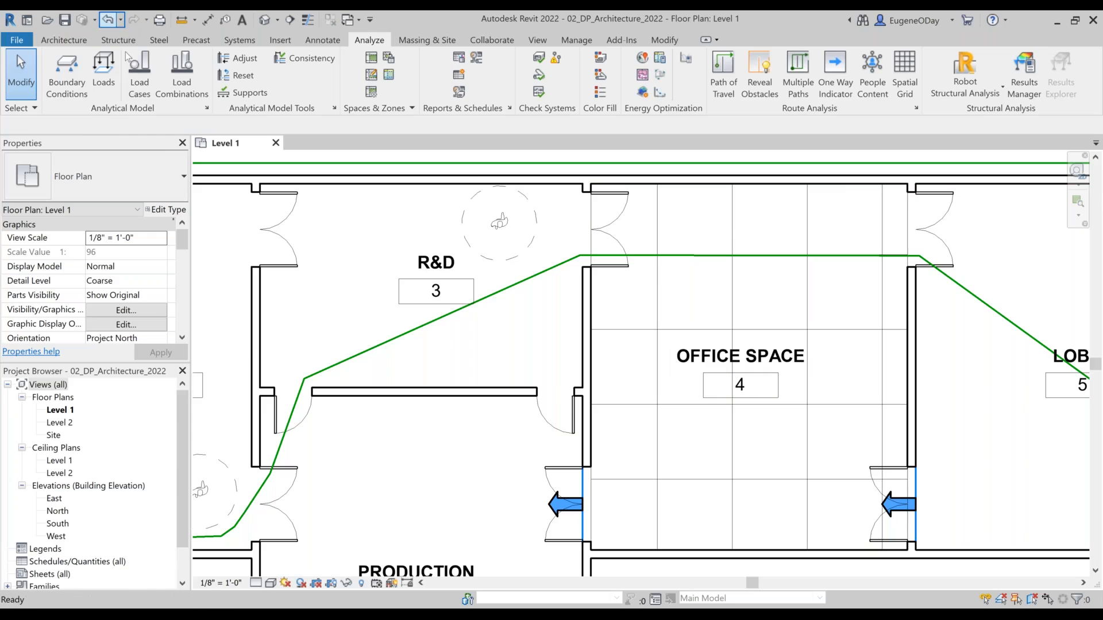
Step: Create a hexagon spatial grid with 6' spacing in the Office Space room
click(905, 71)
click(480, 248)
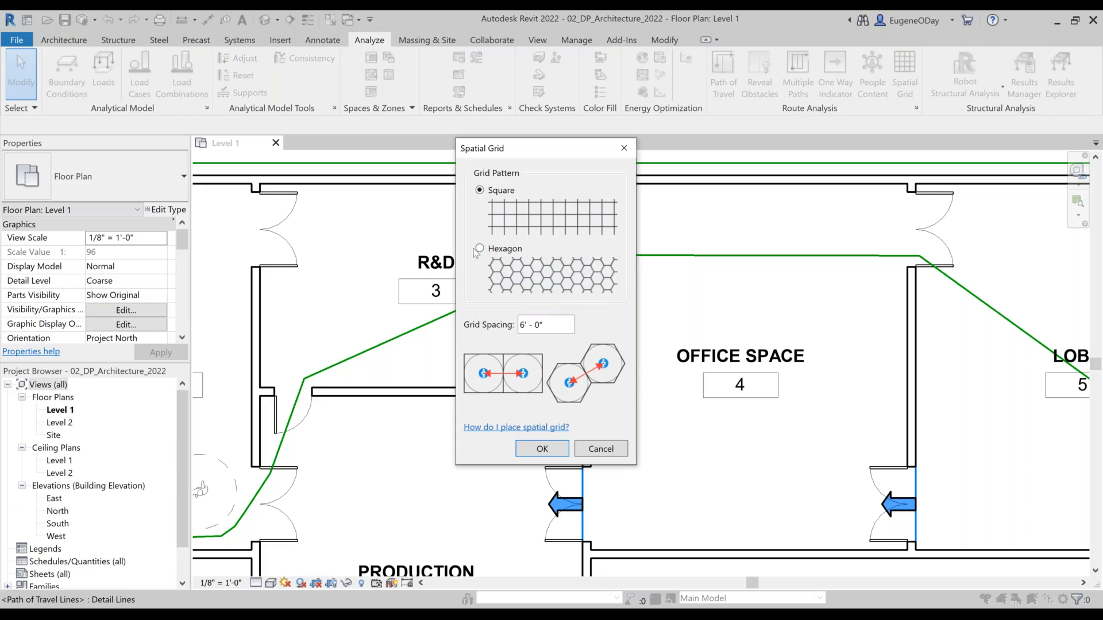
click(542, 448)
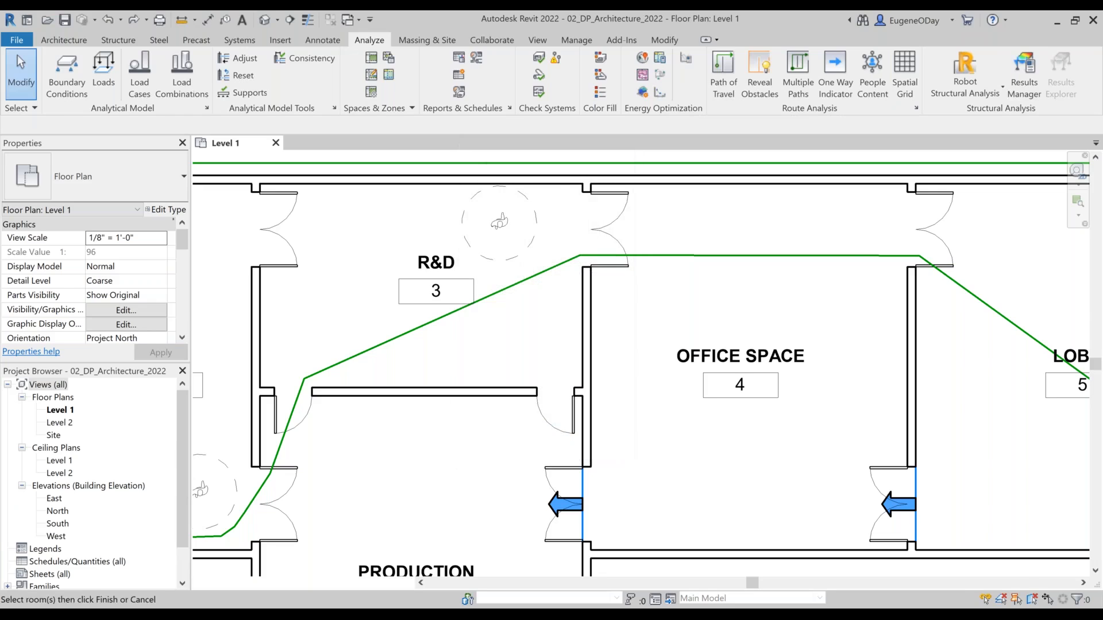
click(741, 321)
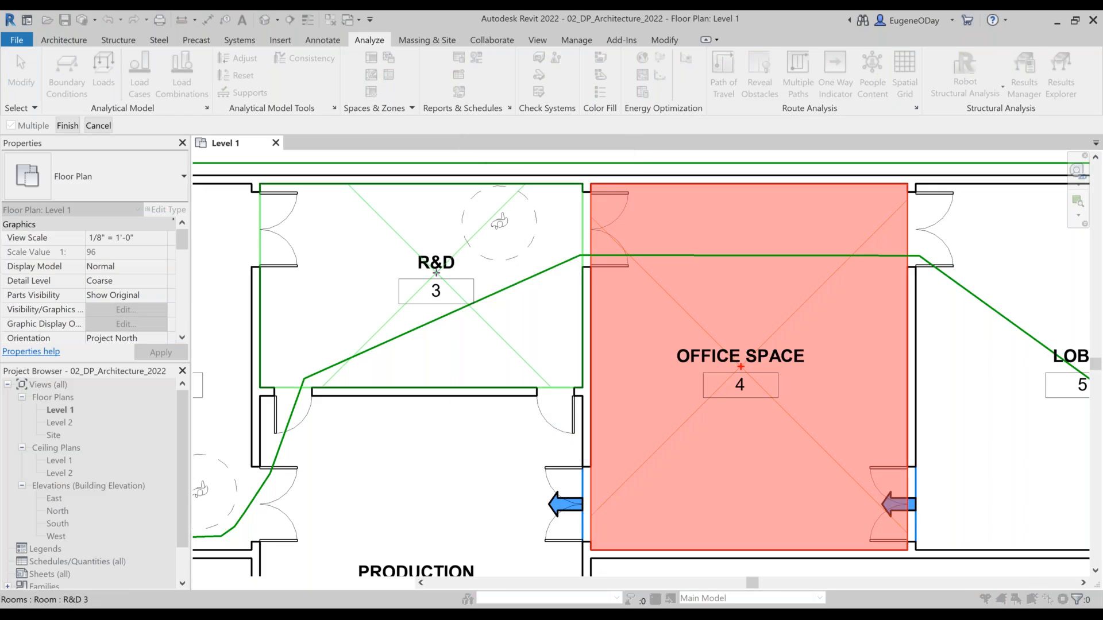
click(67, 130)
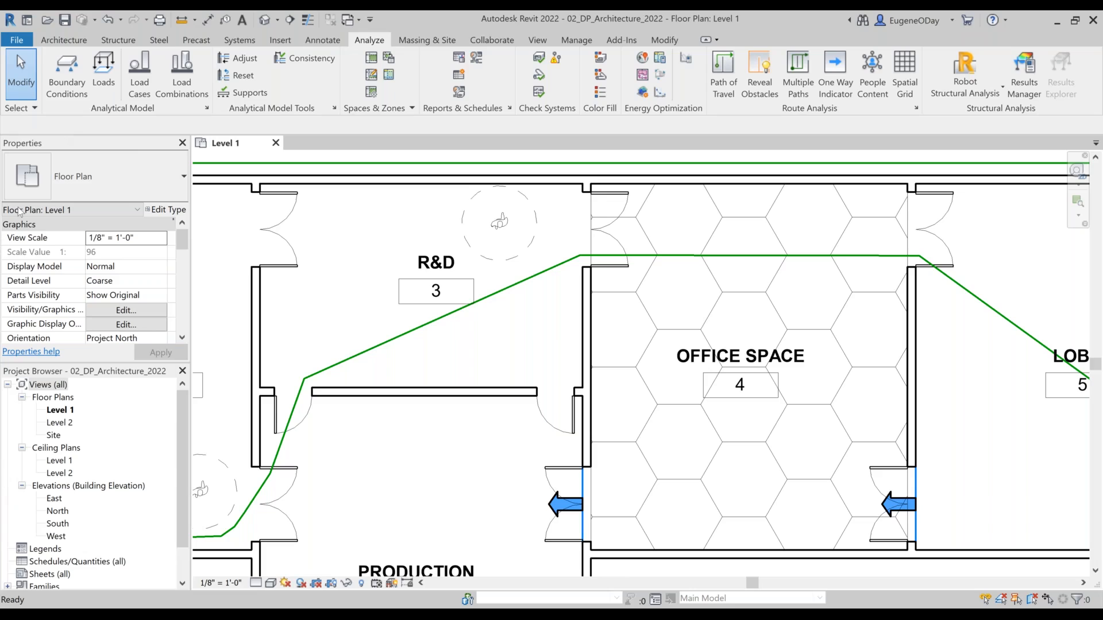
Step: Close 02_DP_Architecture_2022 without saving the changes
click(276, 142)
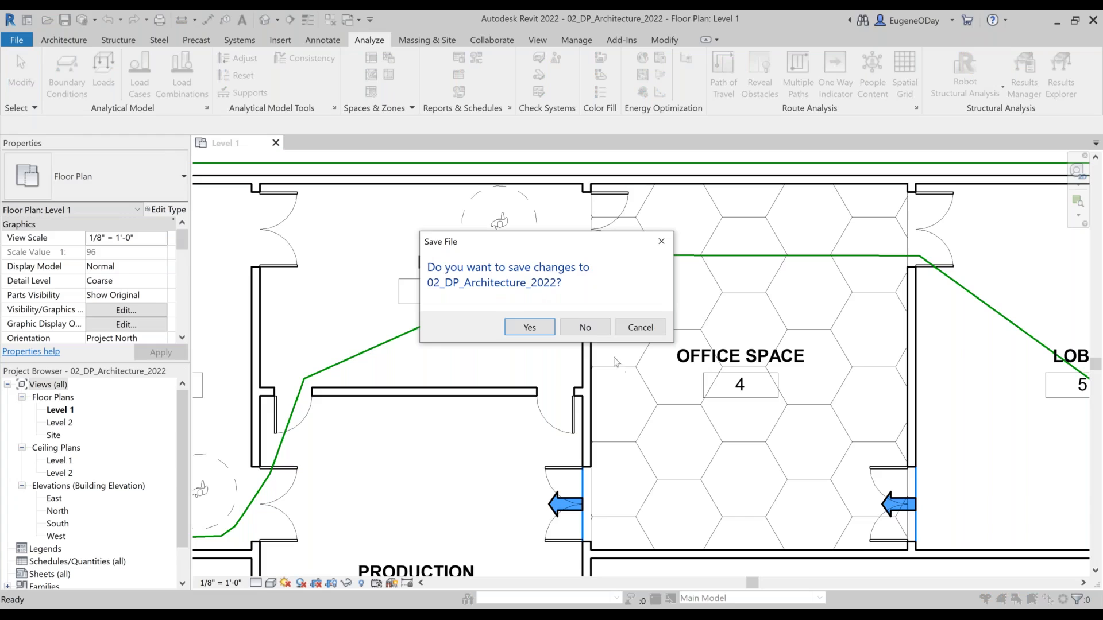
click(591, 332)
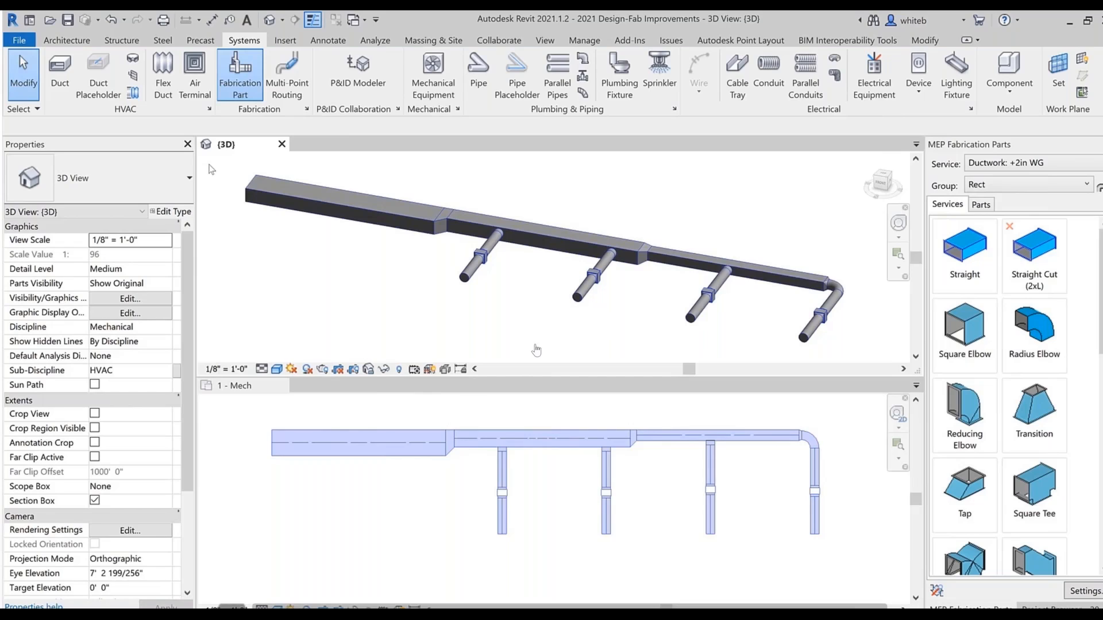
Step: Convert the whole duct run in the 3D view to fabrication parts with the Ductwork: +2in WG service and review the conversion warnings
drag(209, 165, 863, 356)
click(599, 88)
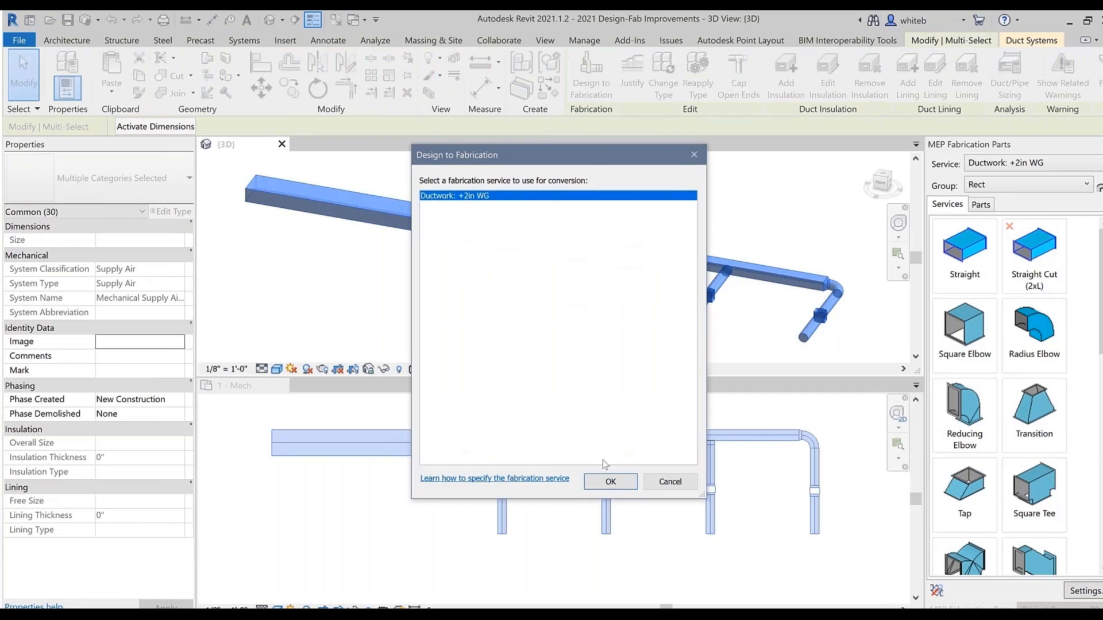
click(606, 480)
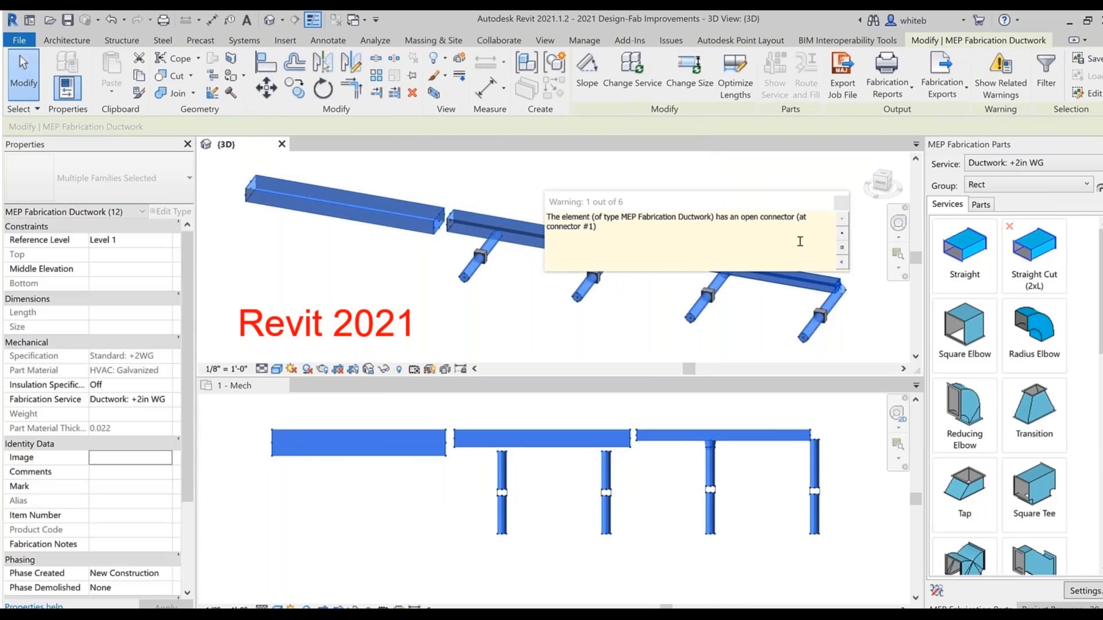
click(842, 248)
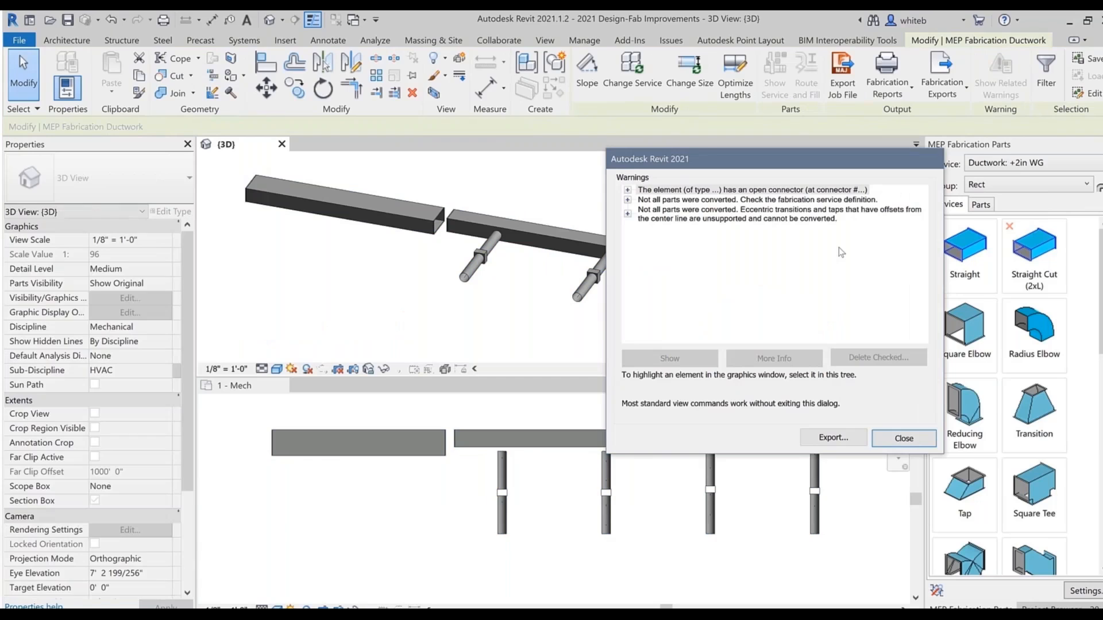
click(903, 439)
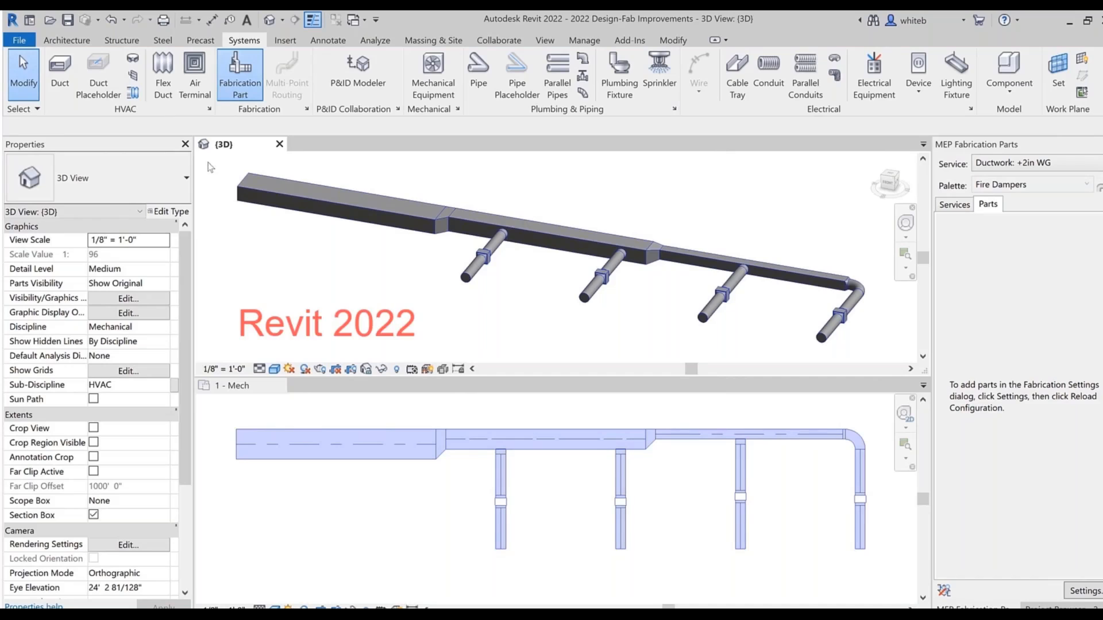
Step: Start a design-to-fabrication conversion of the whole duct run with Round Fire Damper : Default replacing the inline fire dampers
drag(206, 164, 883, 359)
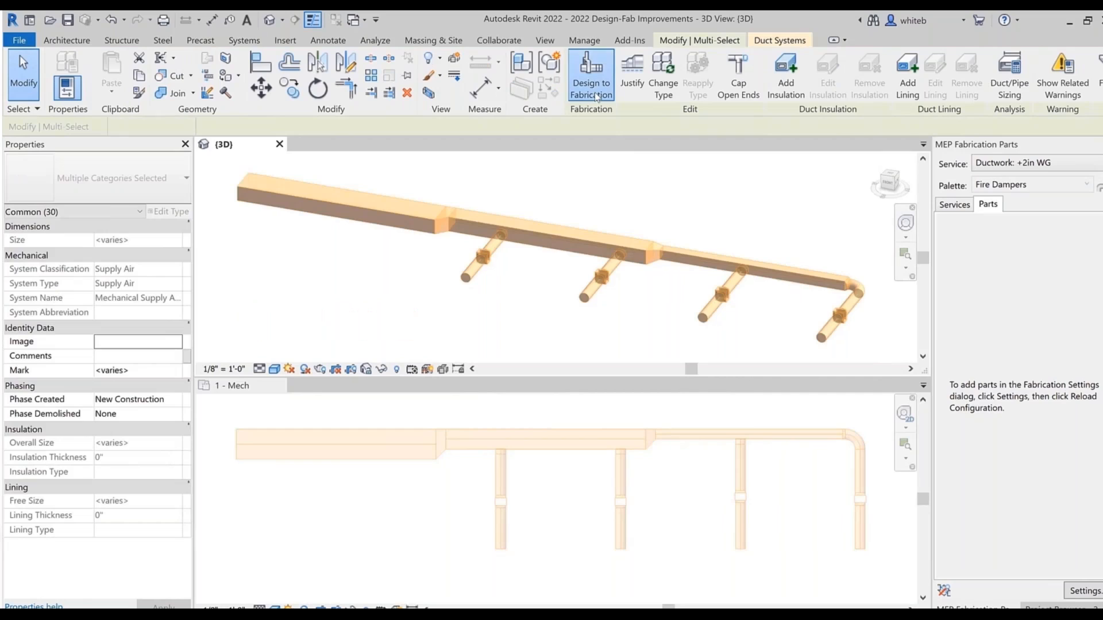
click(592, 78)
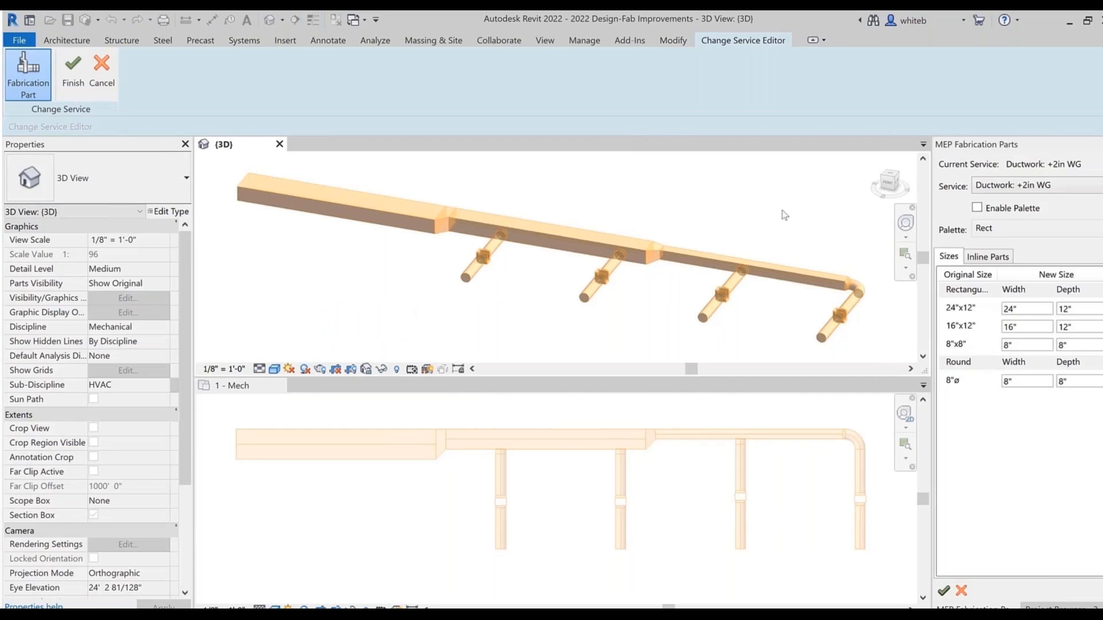
click(992, 258)
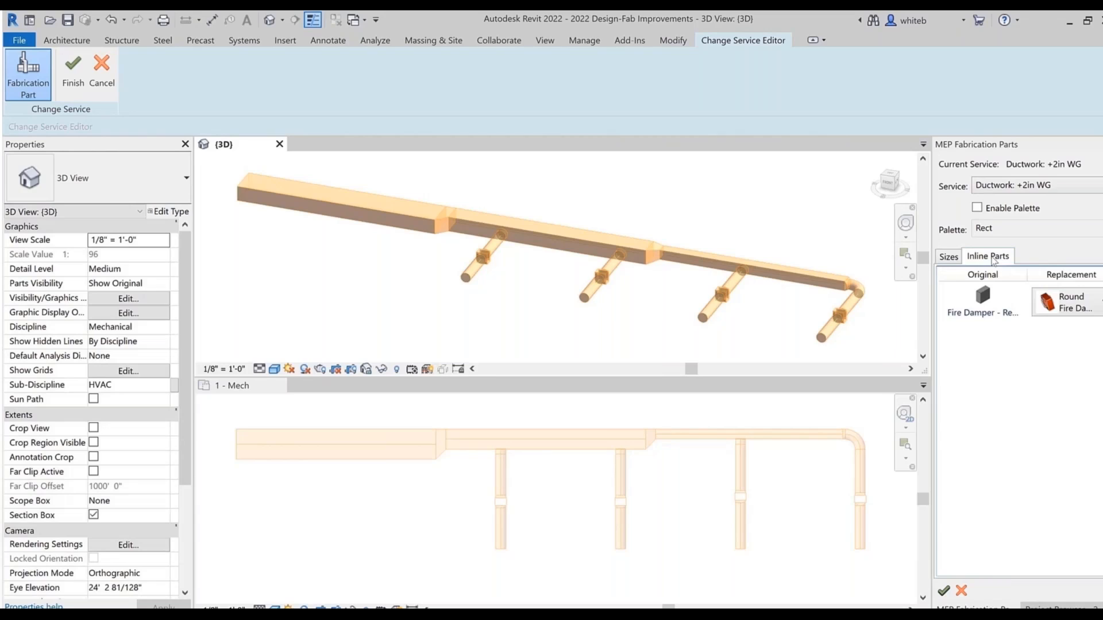
click(1080, 307)
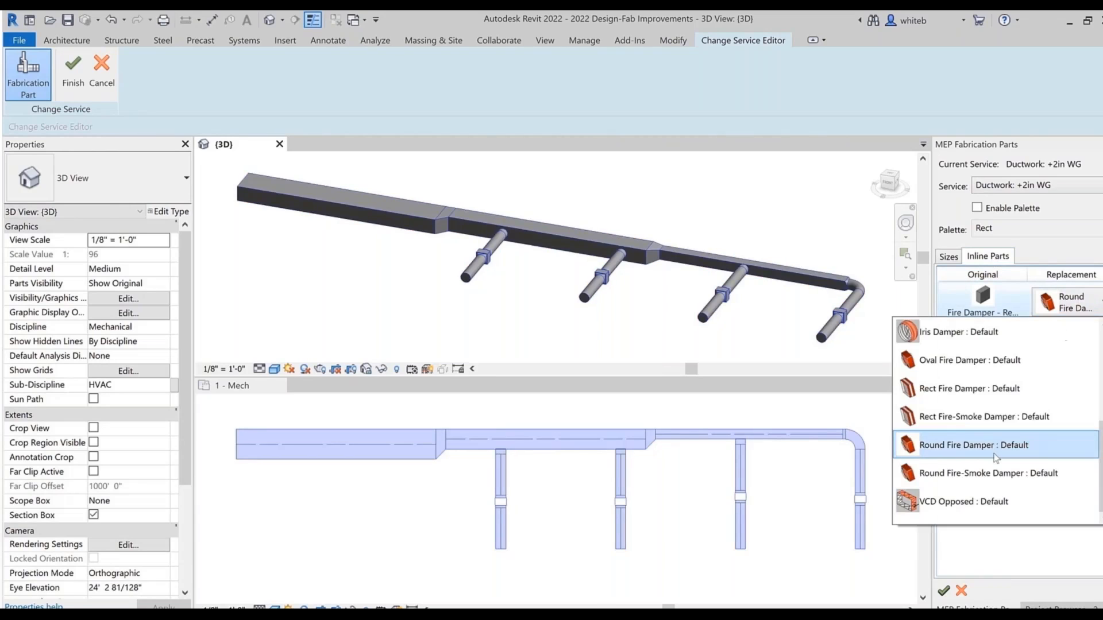
click(996, 453)
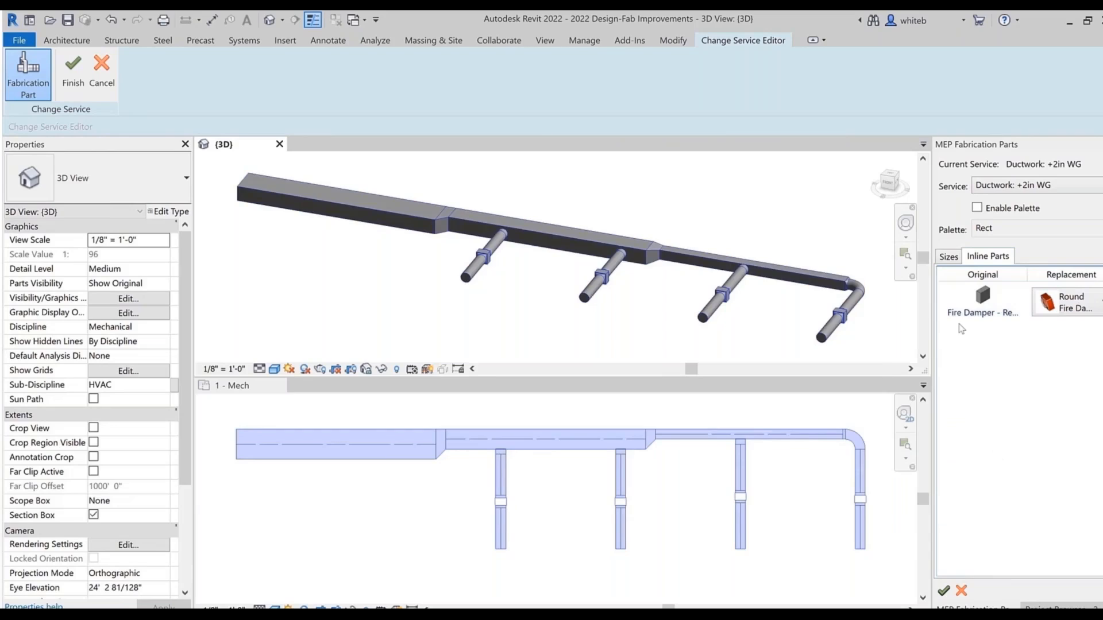
Step: Try enabling the palette restriction in the conversion settings, review the palette choices, and turn the restriction off again
click(951, 258)
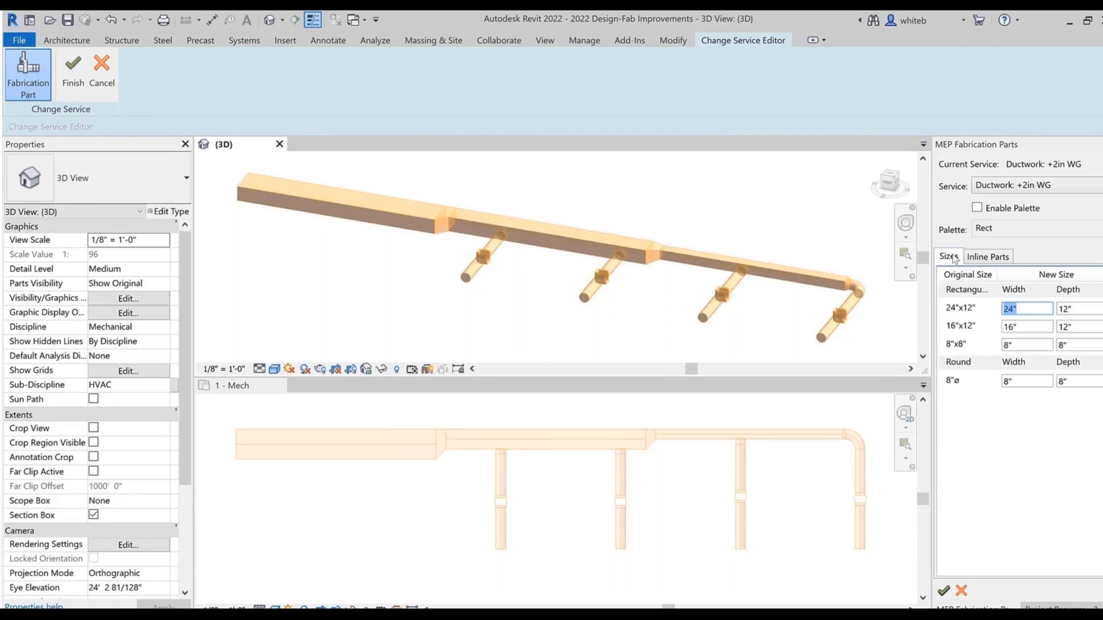
click(976, 207)
click(996, 228)
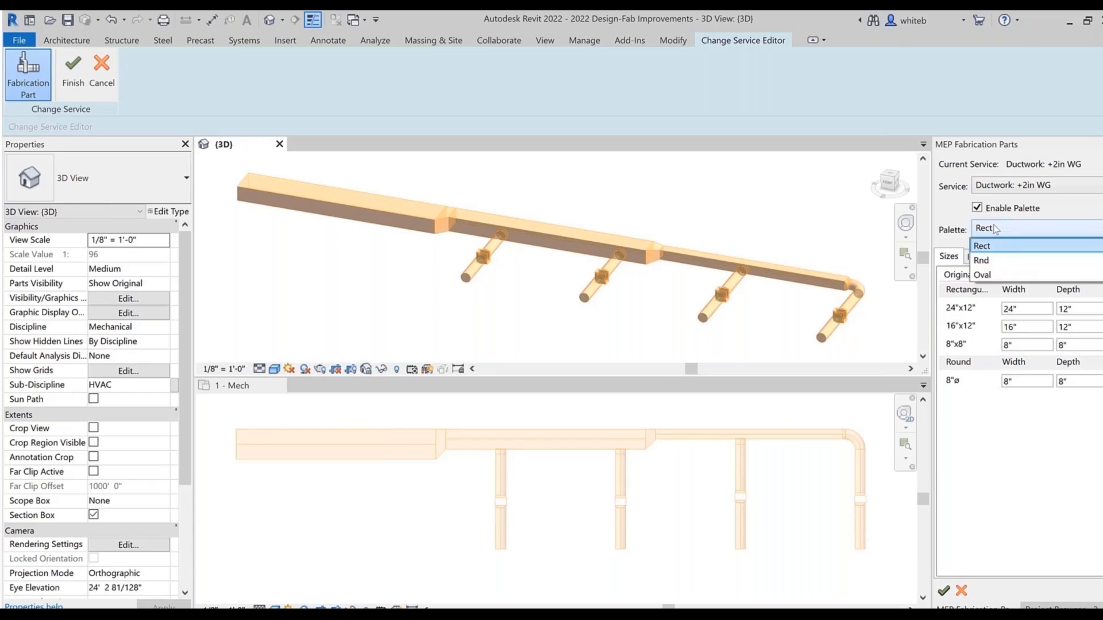
click(996, 228)
click(977, 208)
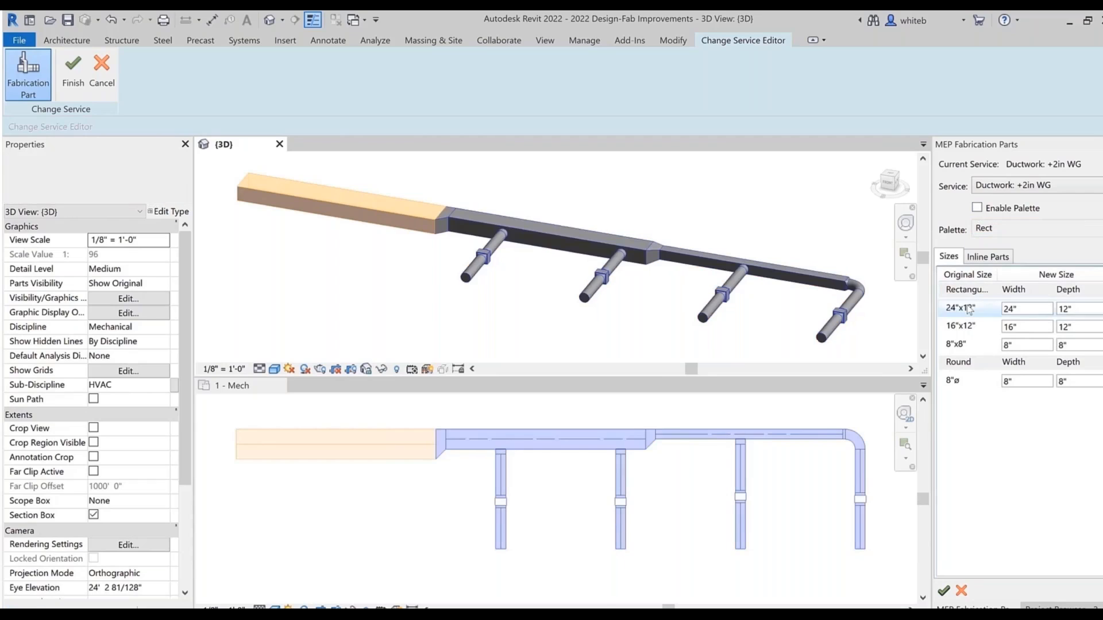
Step: Set the new depth of the 16"x12" ducts to 10" and finish the conversion to fabrication parts
drag(1077, 327, 1058, 328)
text(10)
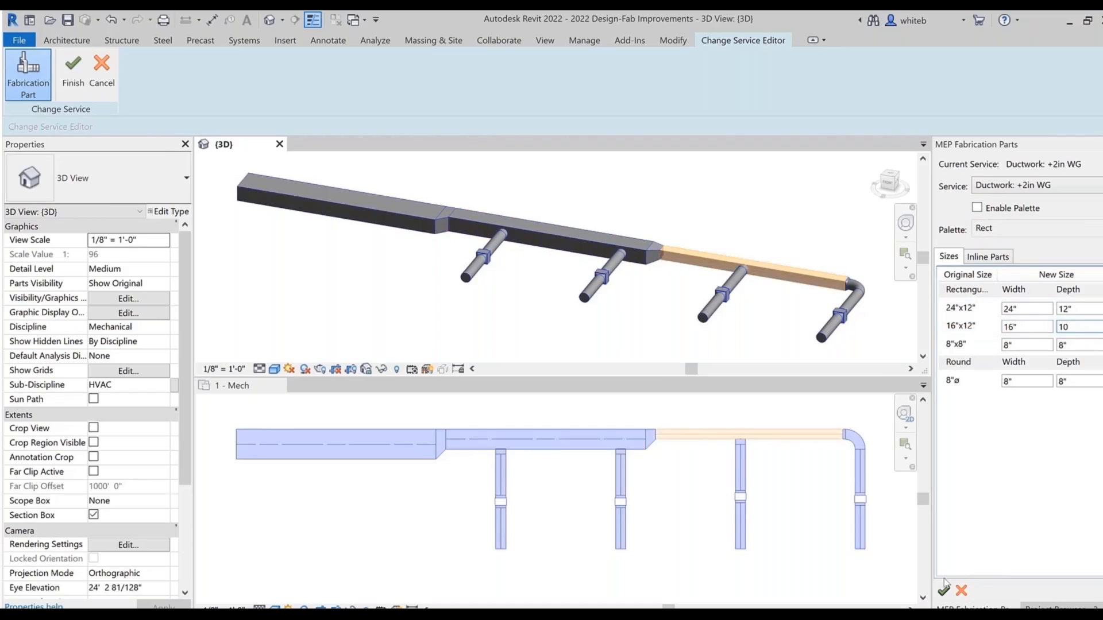
click(944, 590)
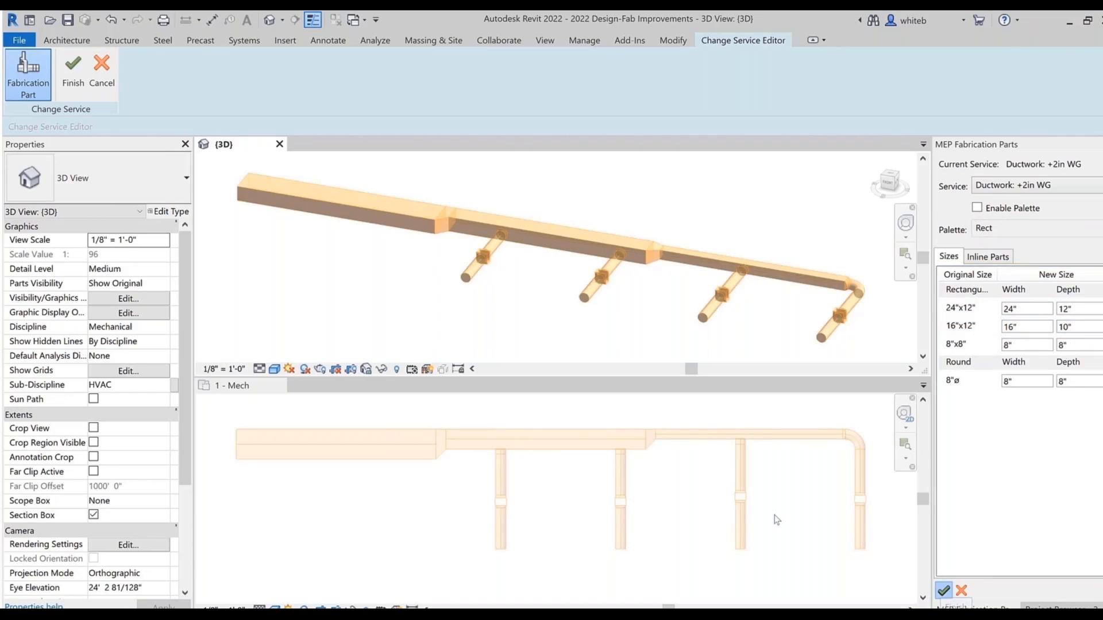
Step: Delete both main-duct transitions and the two branch taps on the middle duct section in the plan view
click(463, 443)
drag(390, 403, 483, 472)
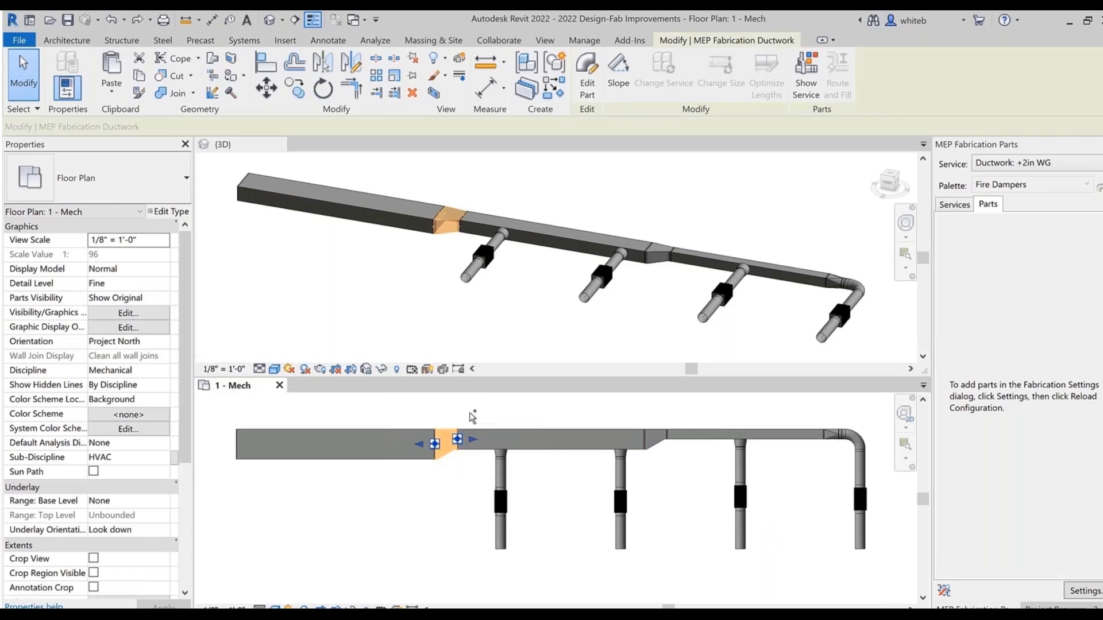
drag(469, 413, 676, 473)
key(Delete)
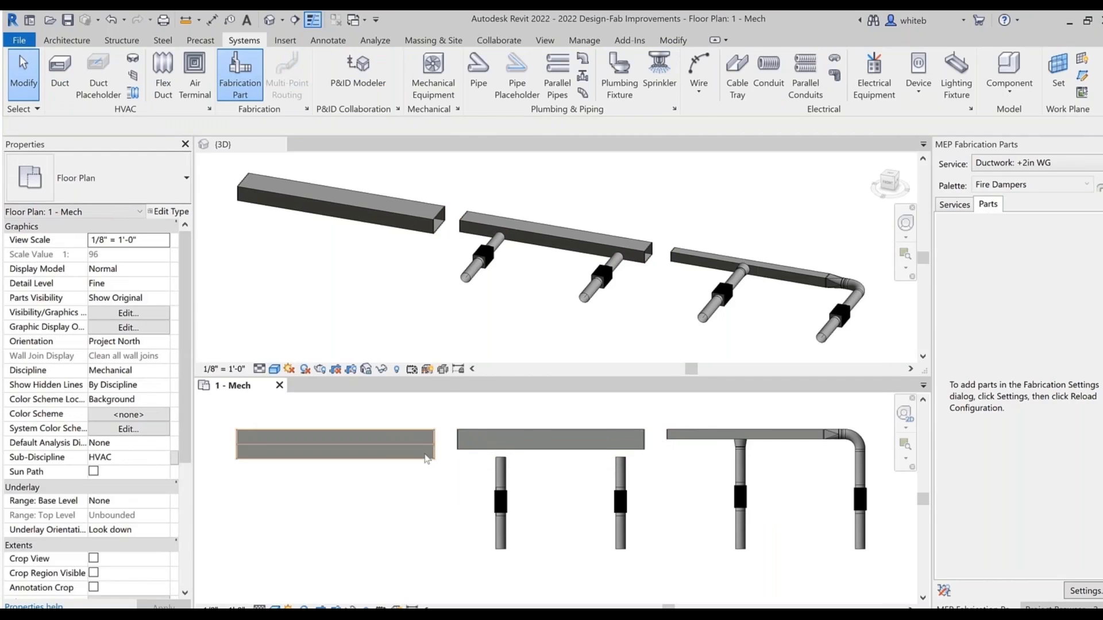
Step: Reconnect the three main duct sections by extending their open ends to one another so transitions fill the gaps
click(426, 453)
drag(435, 444, 457, 440)
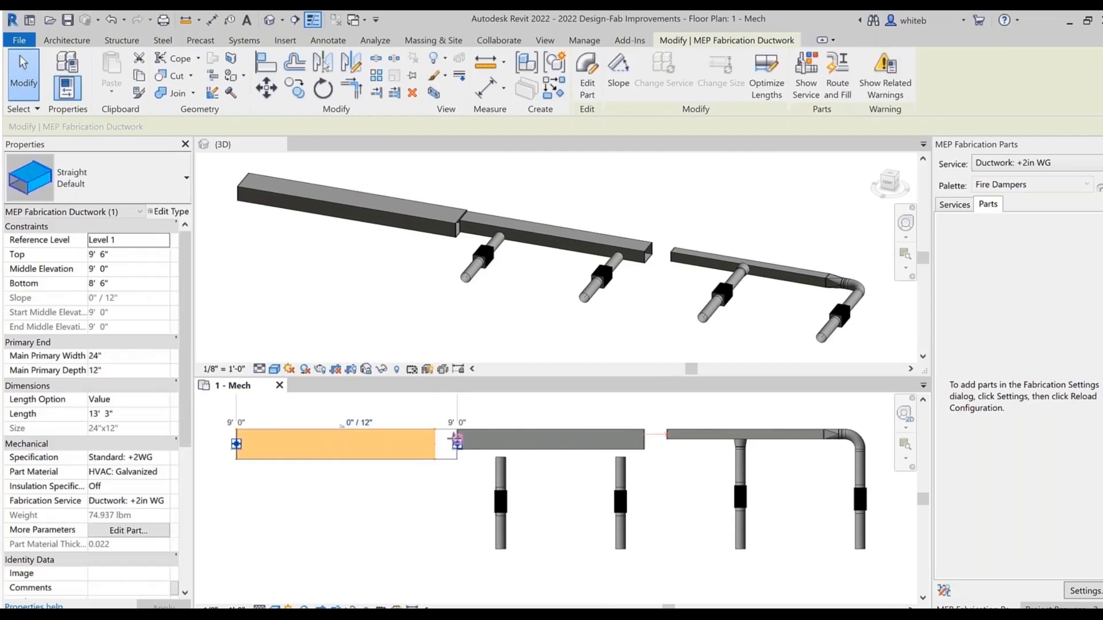
click(601, 439)
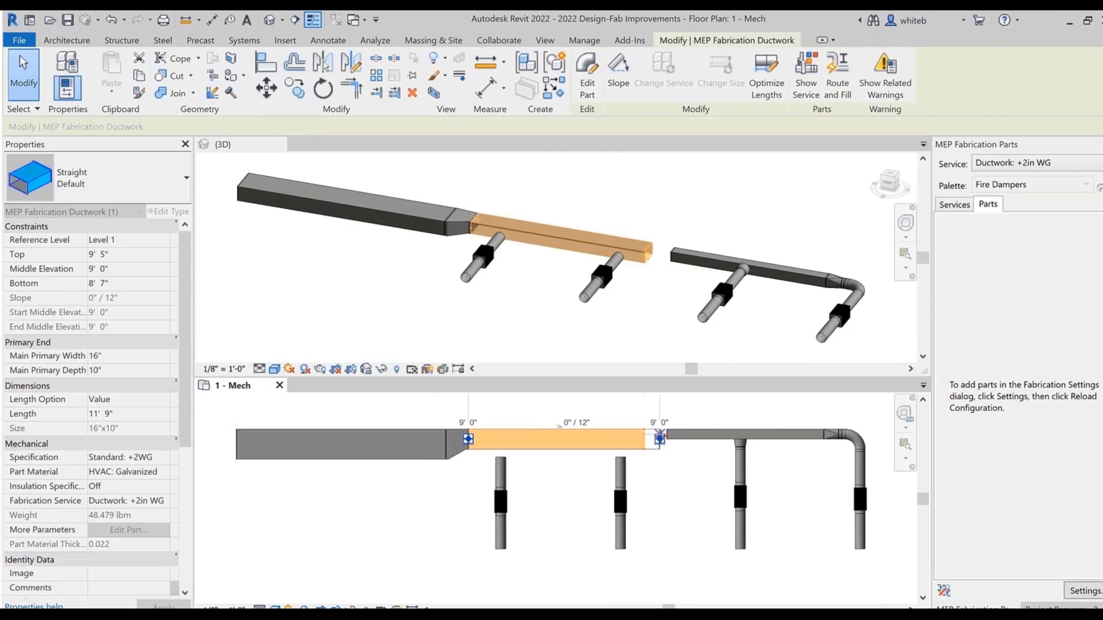
drag(660, 435, 620, 439)
Step: Reconnect the two loose round branches to the middle main duct section
click(620, 469)
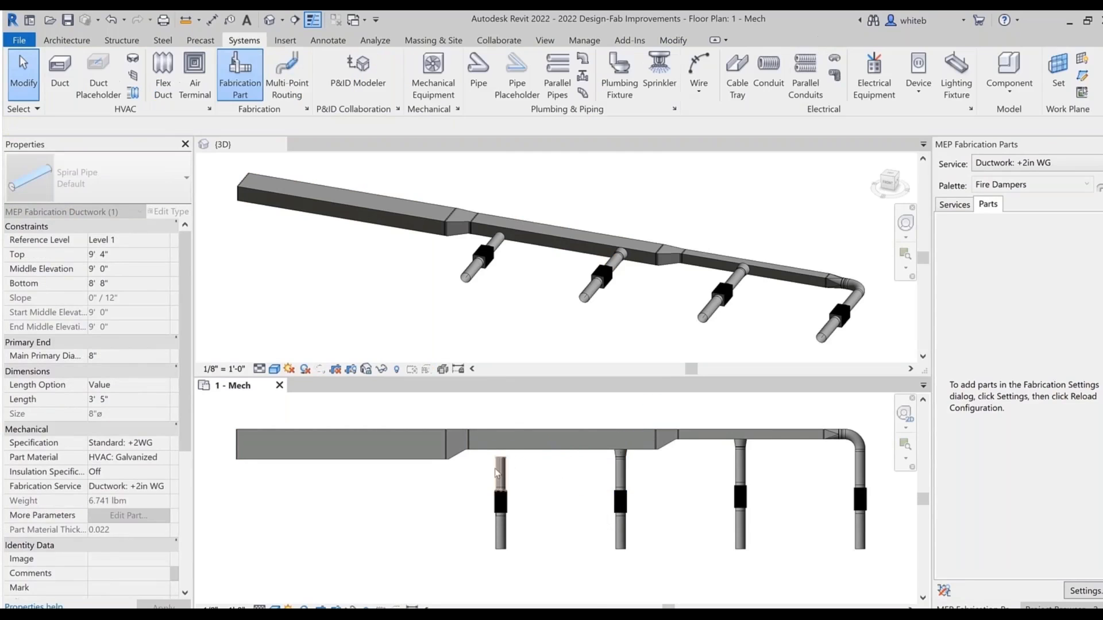
click(499, 472)
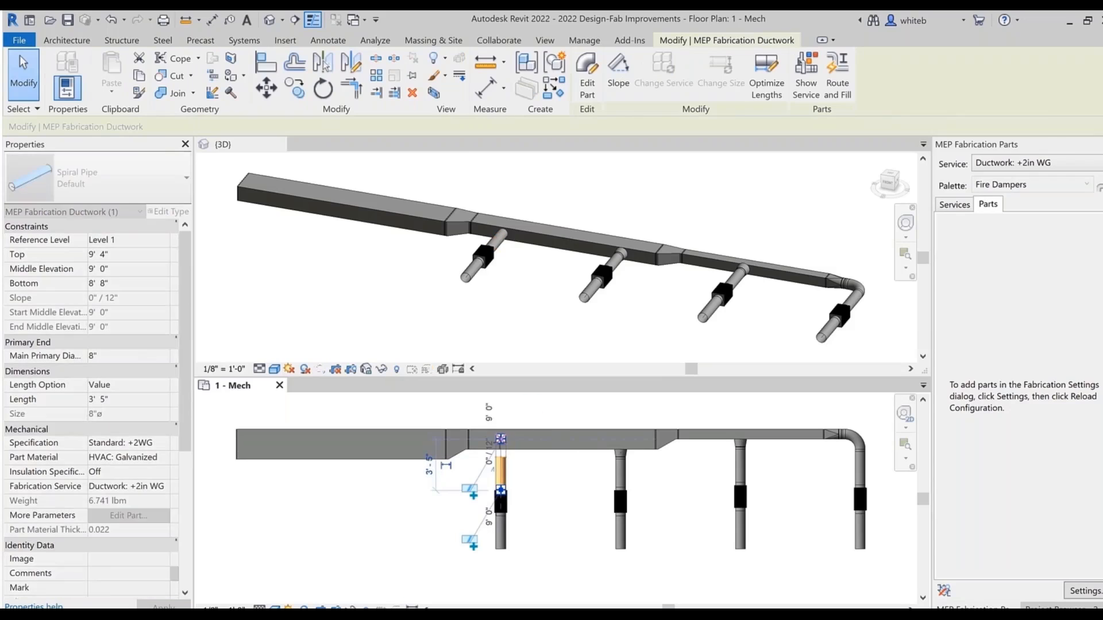
drag(500, 440, 500, 439)
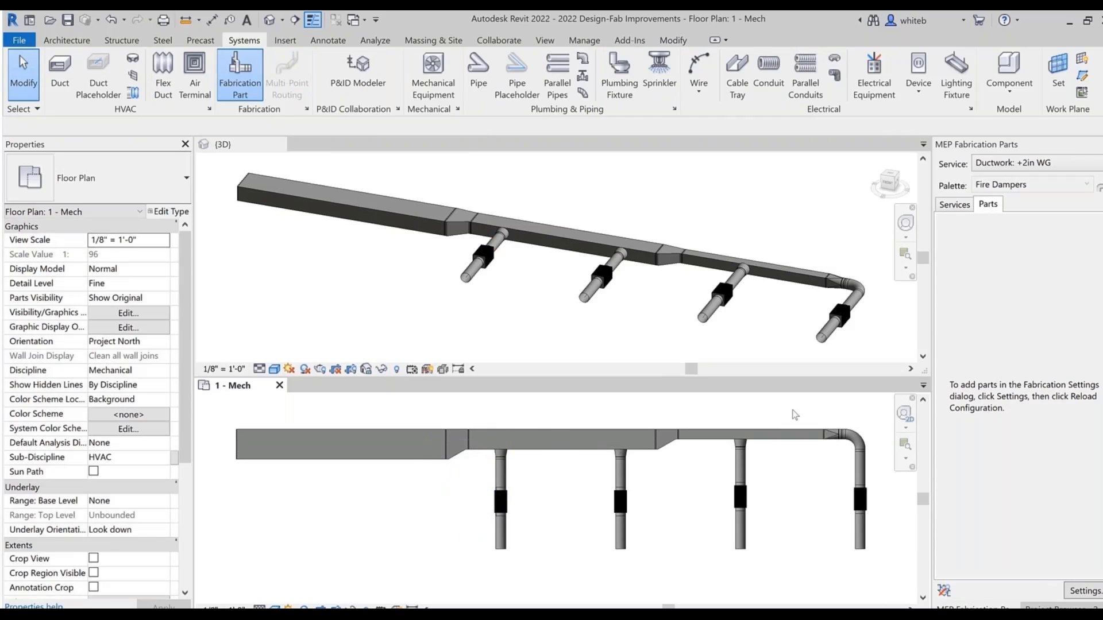
Step: Delete the elbow and its fittings at the run's end, and use Route and Fill from the last branch to the main duct's open end
drag(795, 415, 882, 477)
key(Delete)
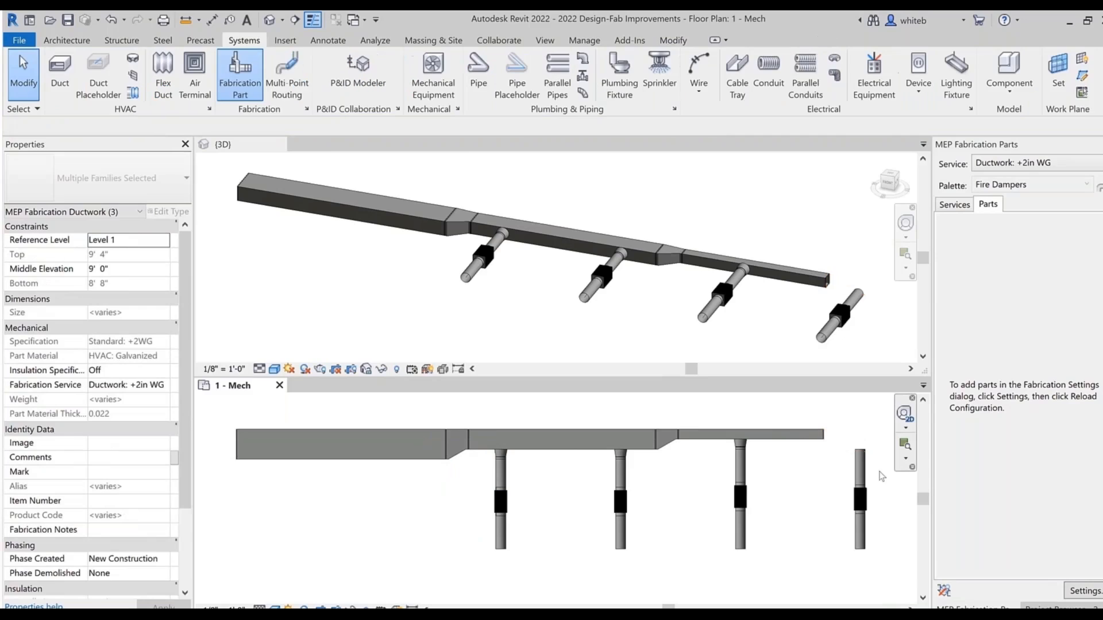
click(860, 451)
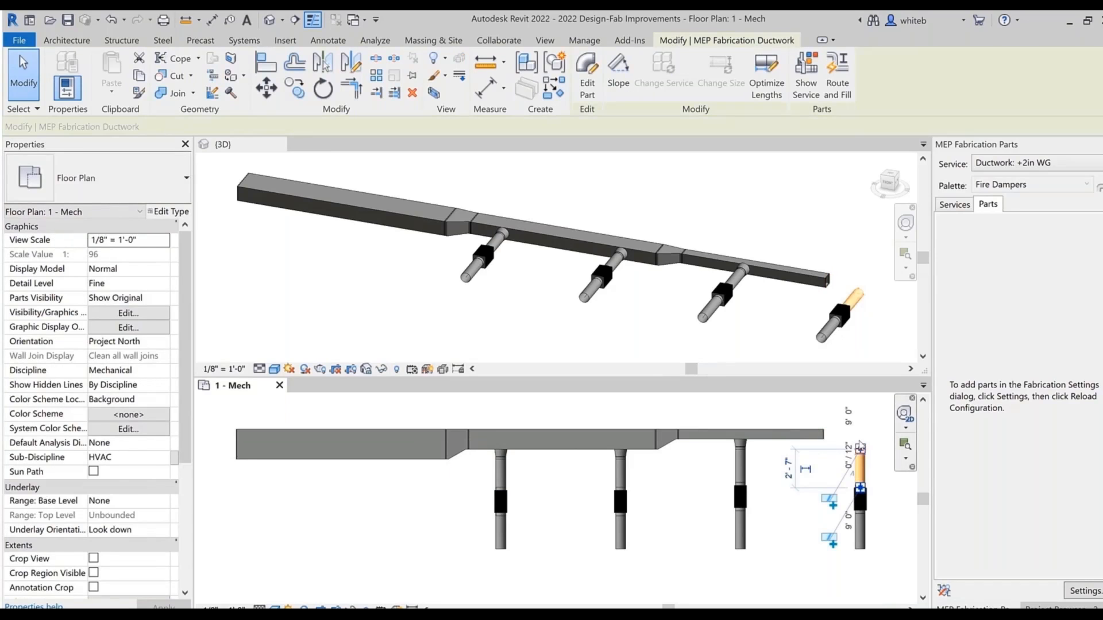
right_click(860, 451)
click(901, 215)
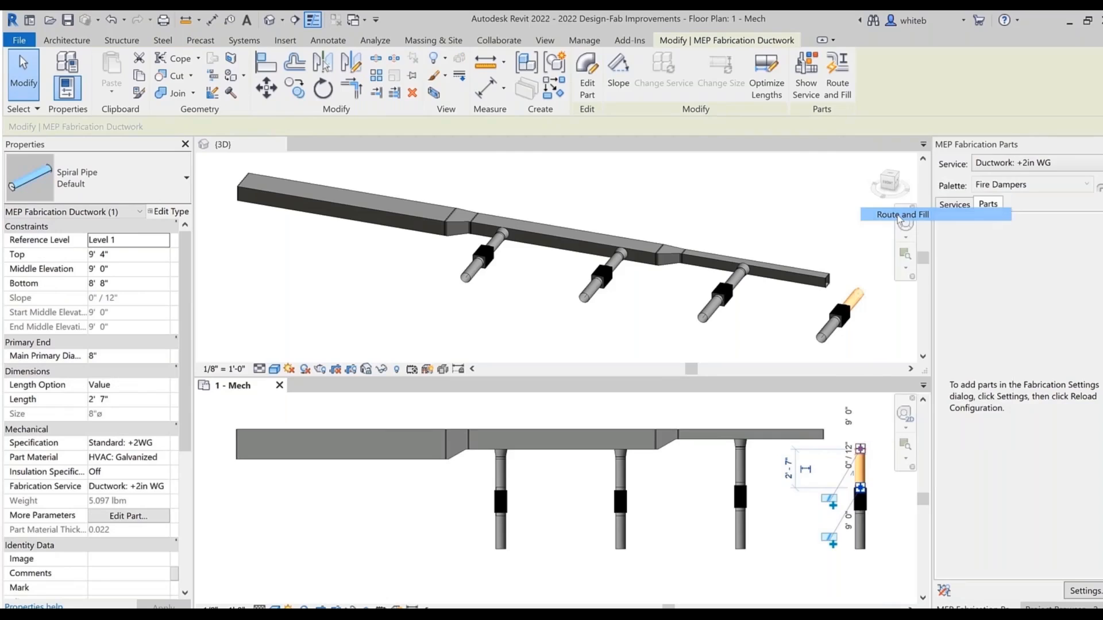
click(826, 435)
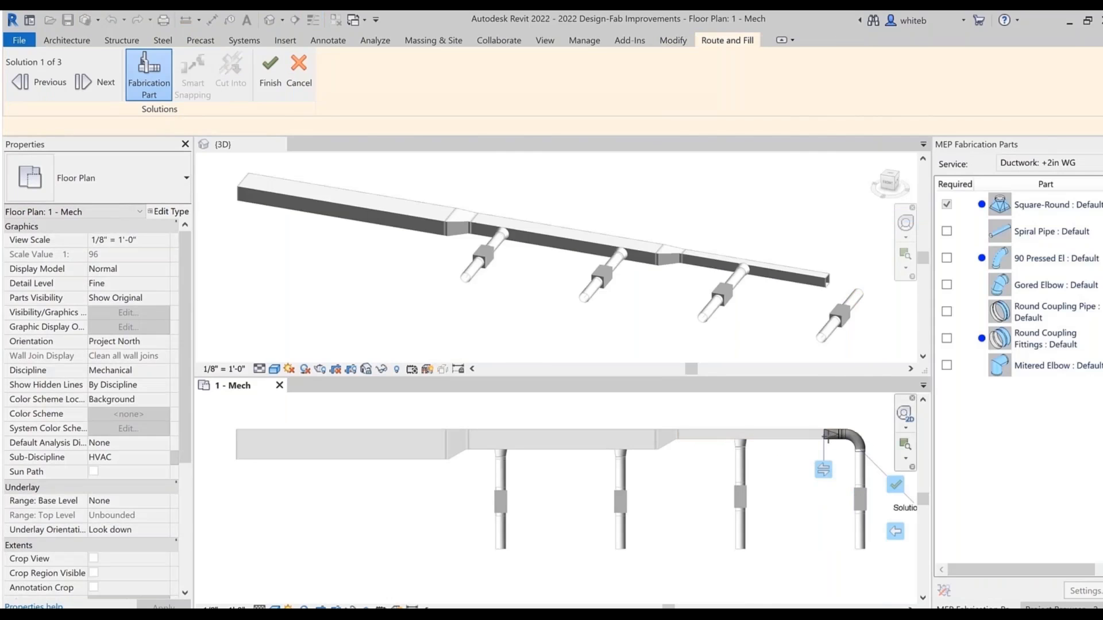
Step: Compare the Route and Fill solutions and accept Solution 1, which uses the 90 Pressed El
click(90, 85)
click(89, 85)
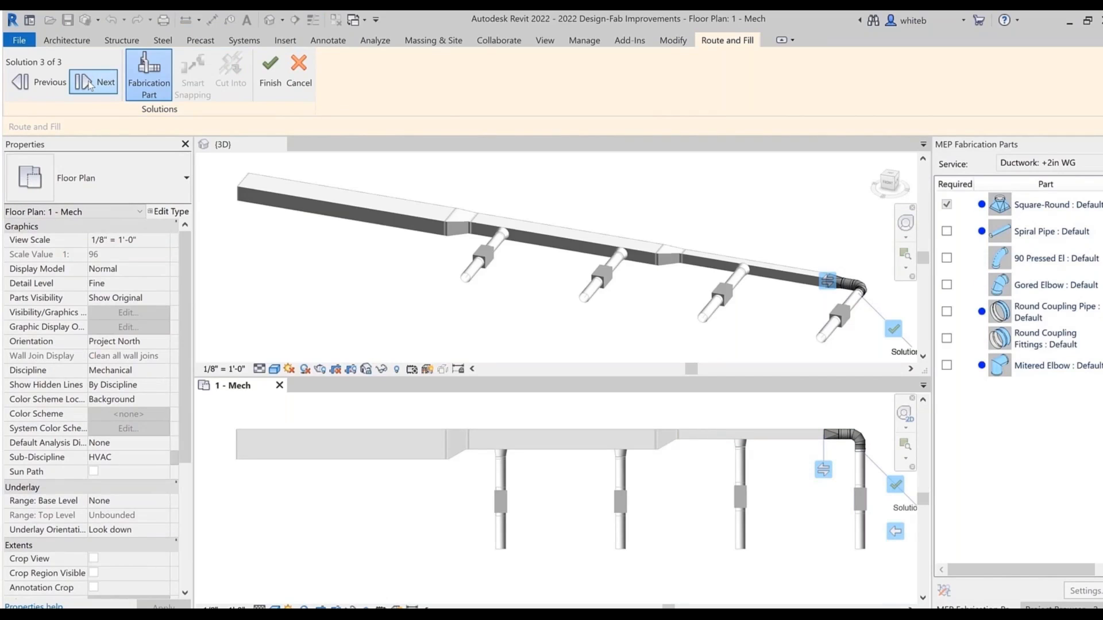
click(89, 85)
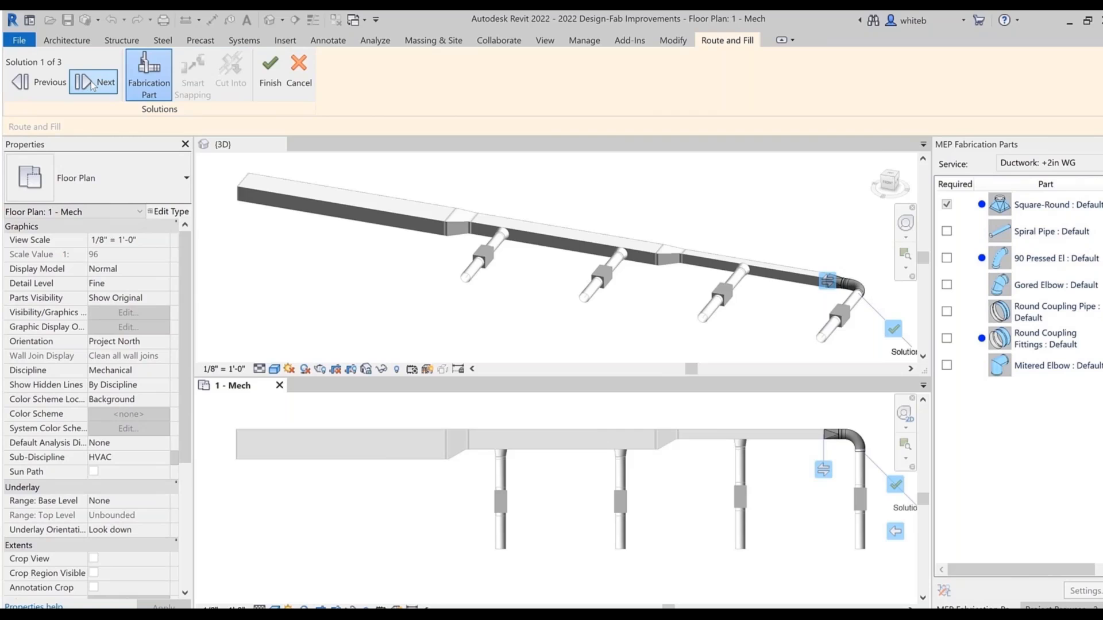
click(267, 75)
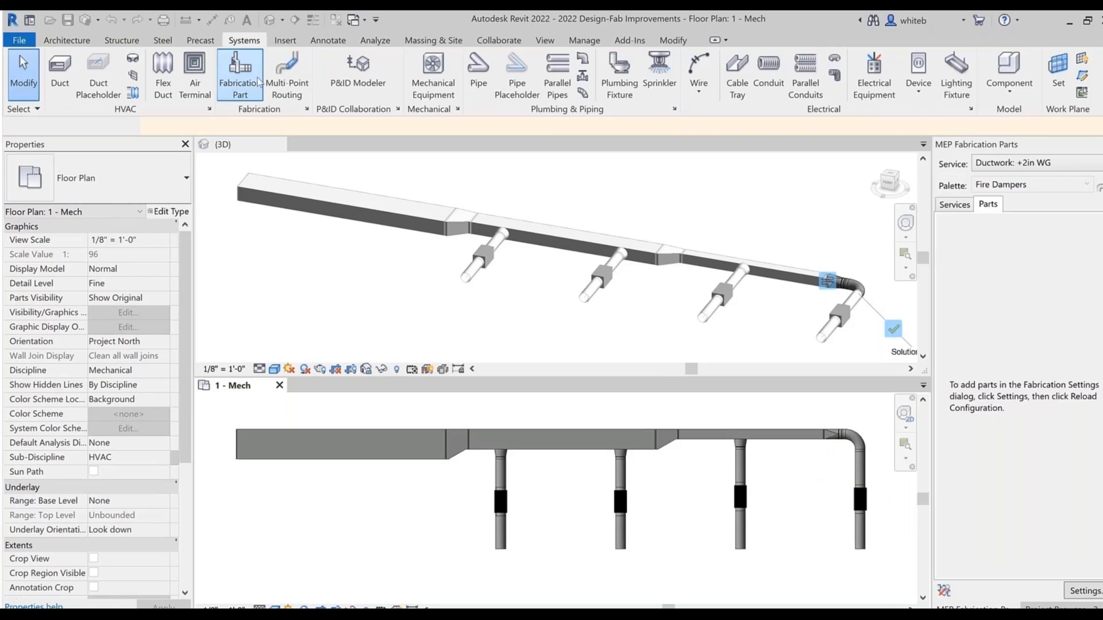
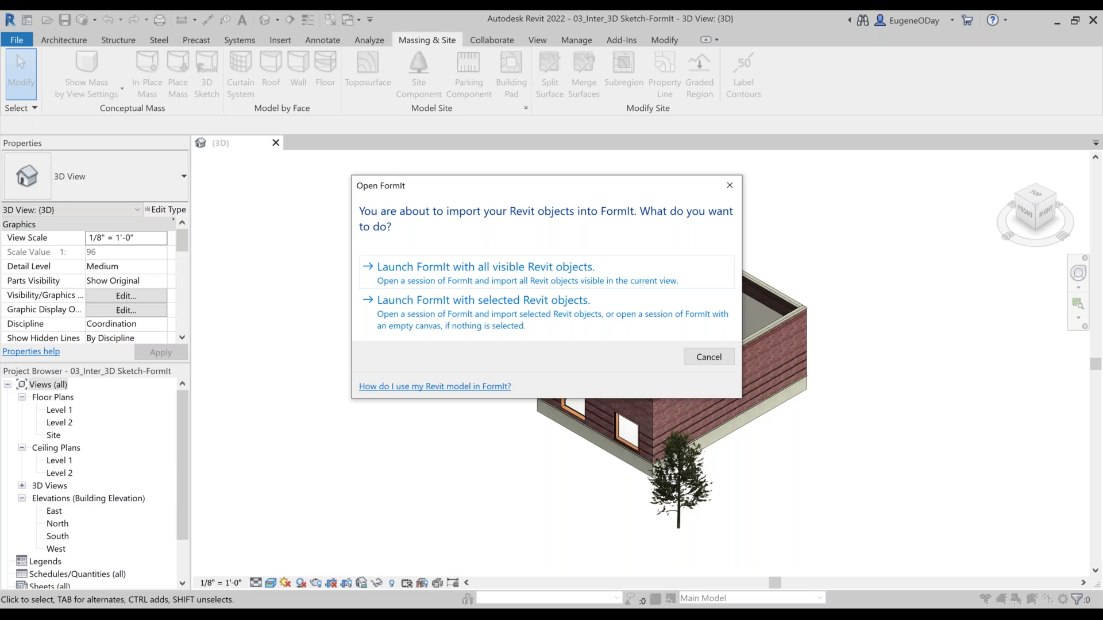
Step: Launch FormIt with all visible Revit objects and show the building in the front (south) elevation view
click(452, 266)
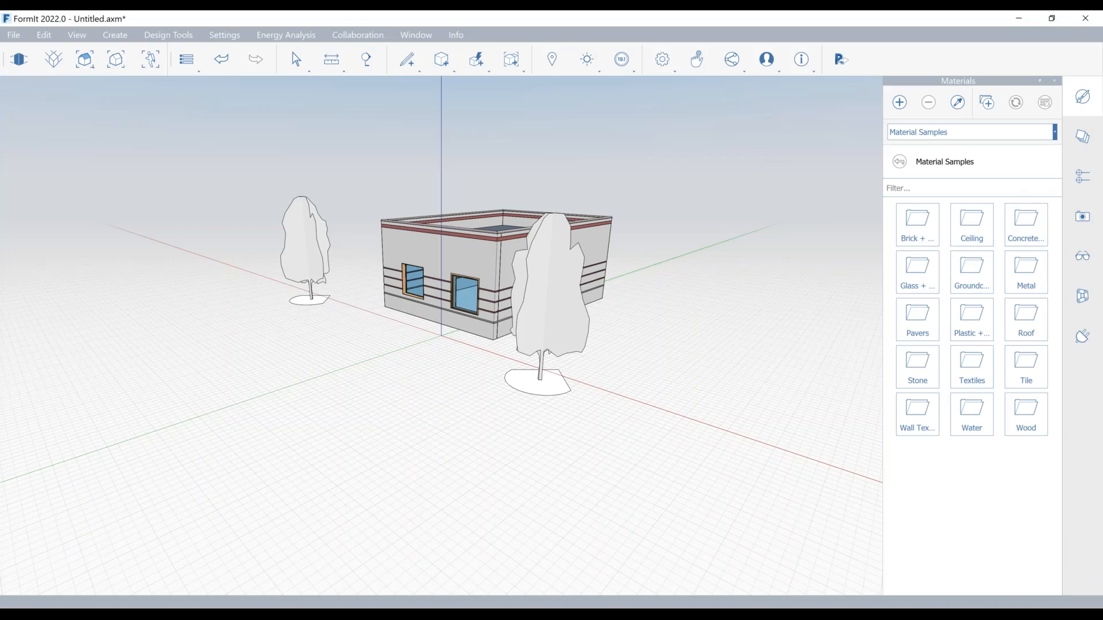
click(81, 63)
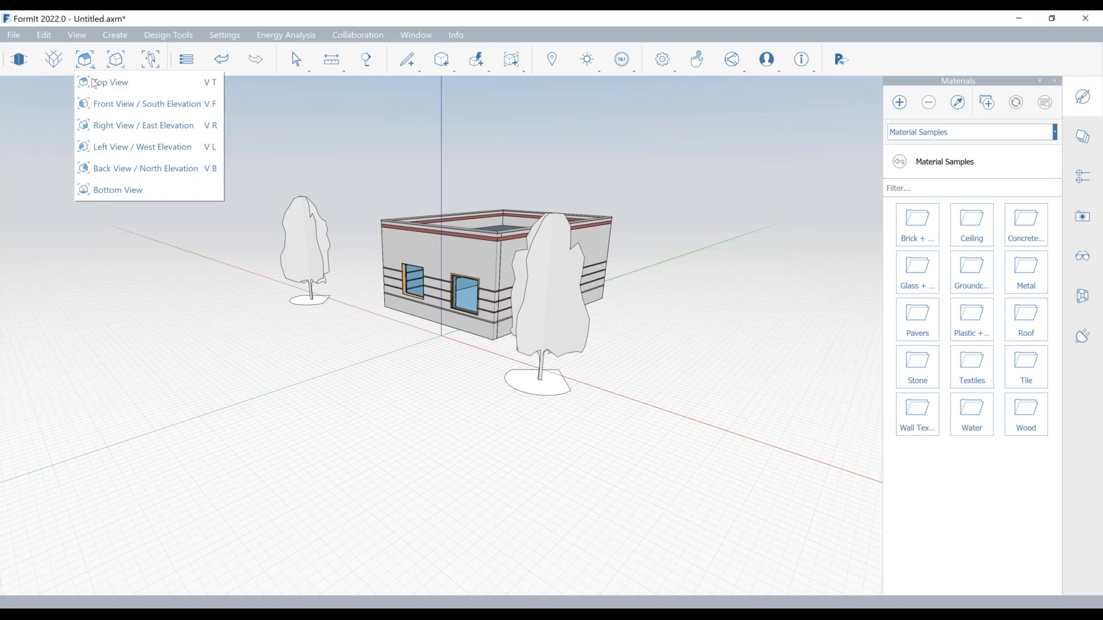
click(112, 105)
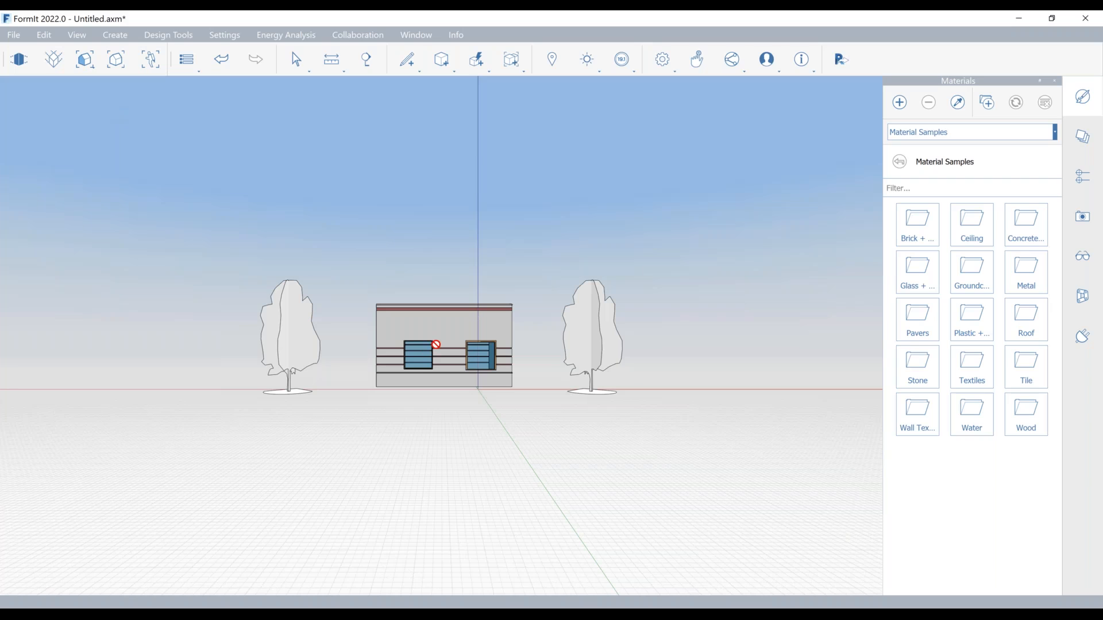
scroll(436, 345, up, 5)
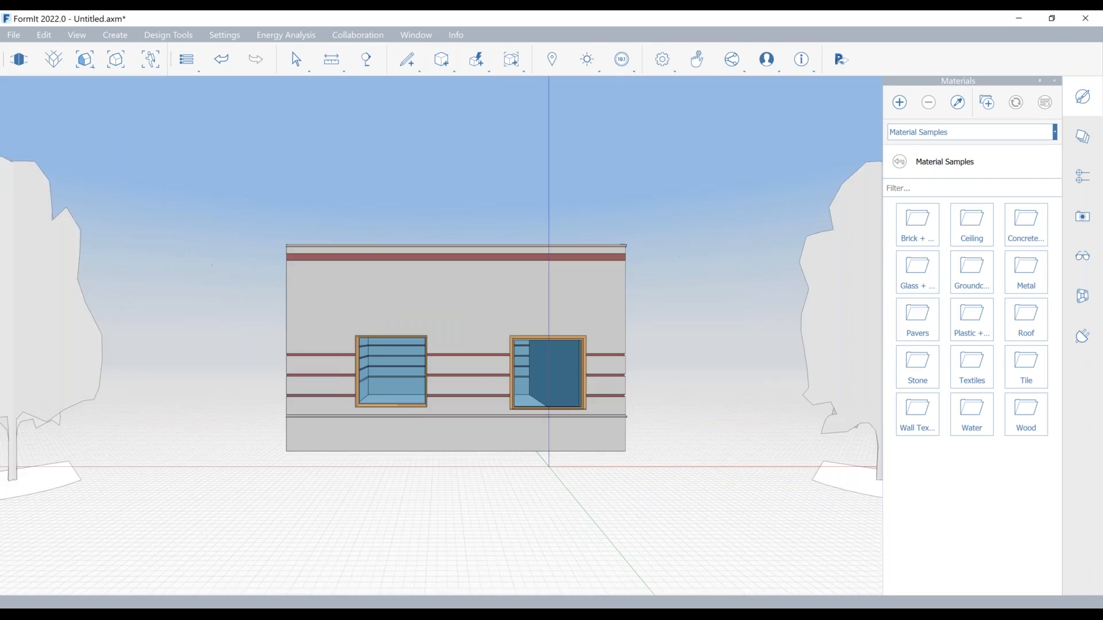
scroll(436, 344, up, 3)
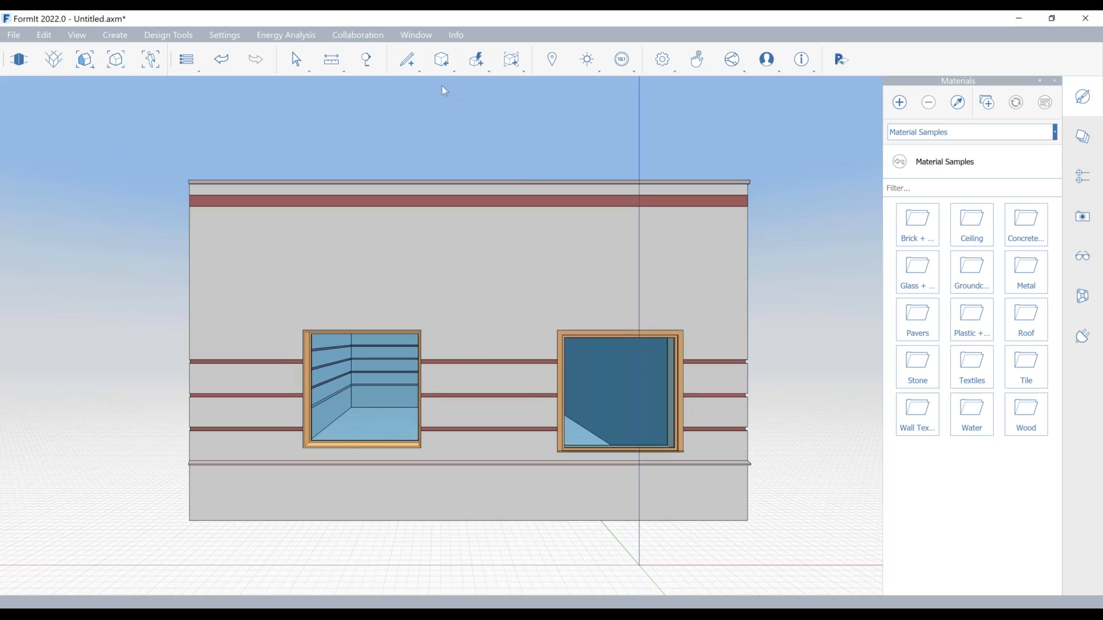
Step: Draw a closed 25' by 1' rectangle with the Line tool on the front wall, just above the two windows
mouse_move(407, 59)
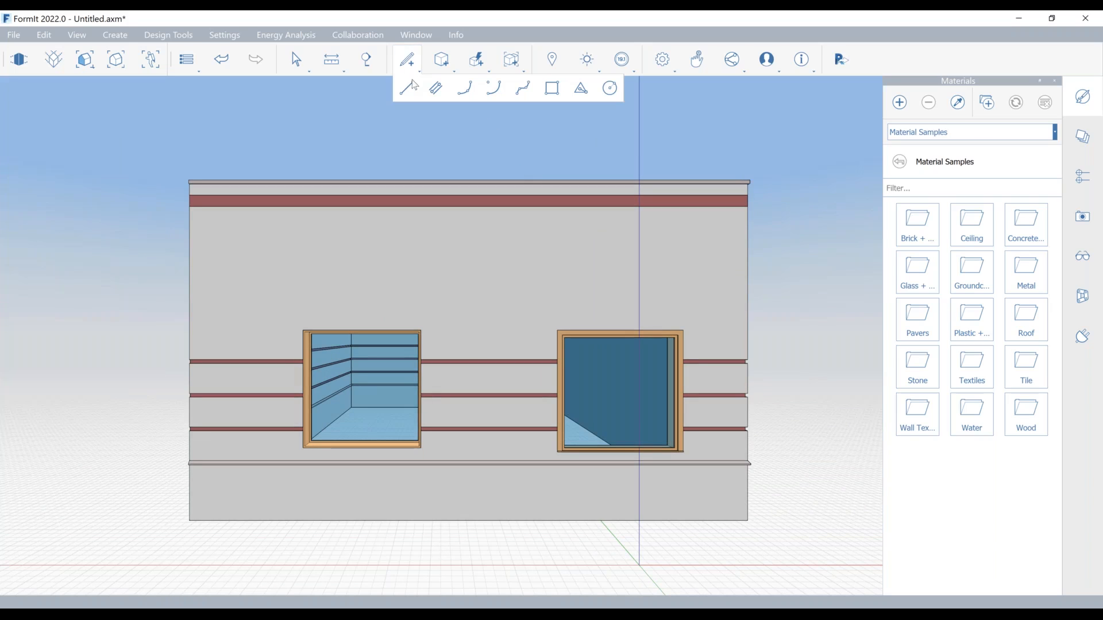
click(413, 83)
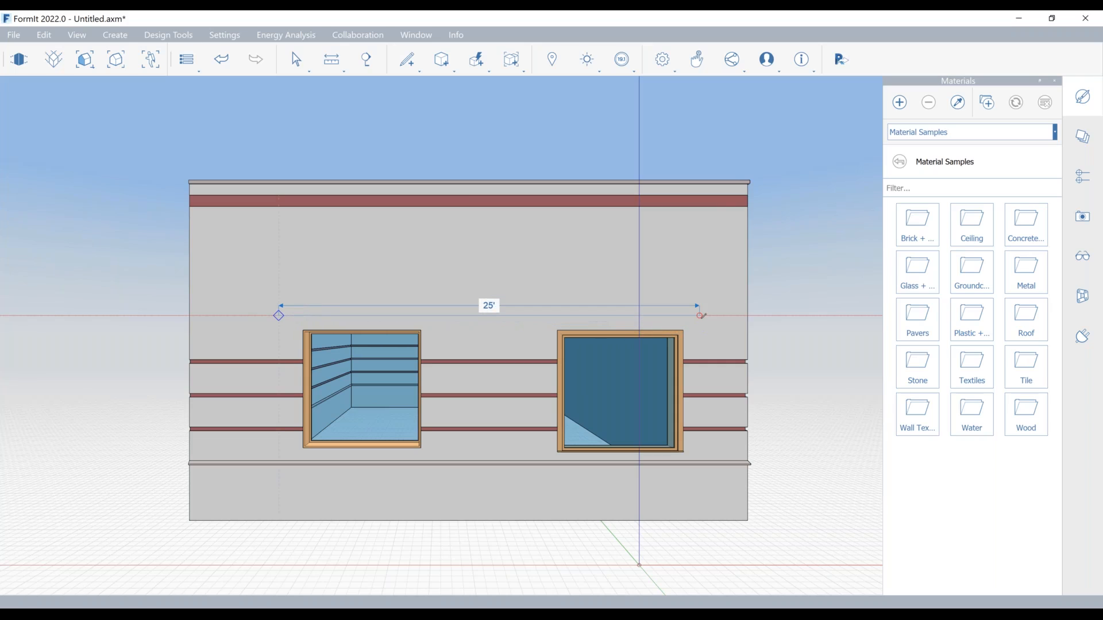
click(700, 304)
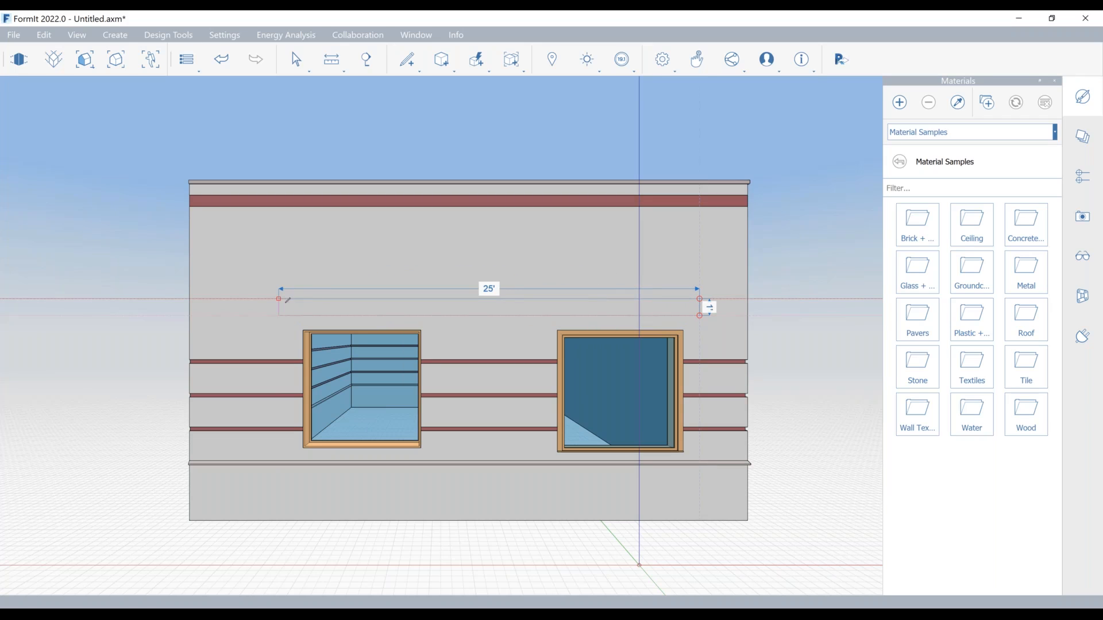
click(279, 300)
click(282, 315)
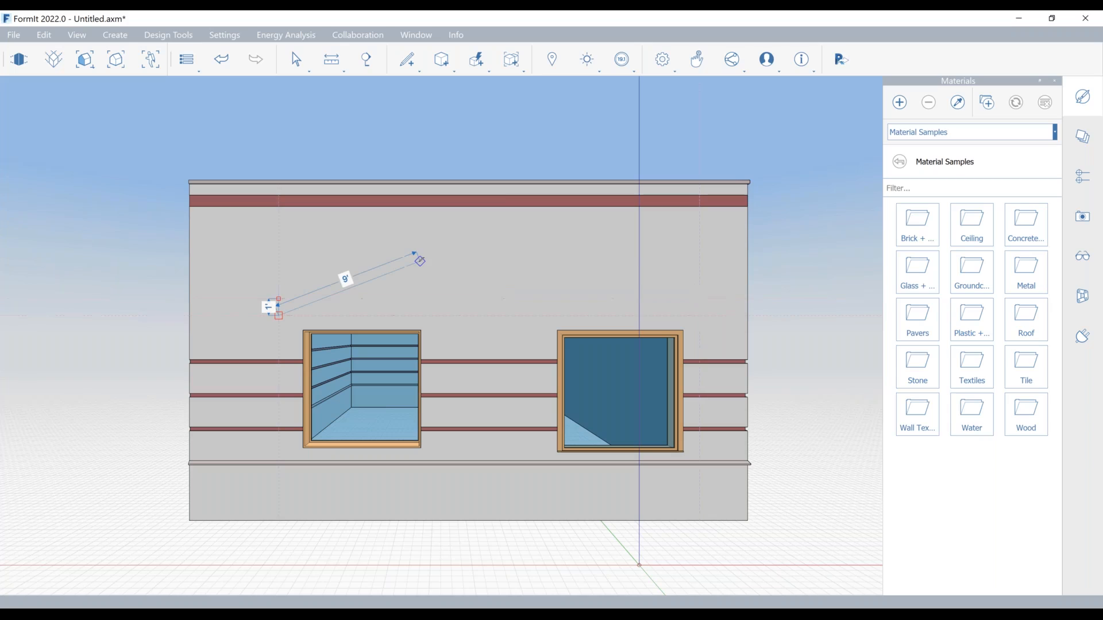
key(Escape)
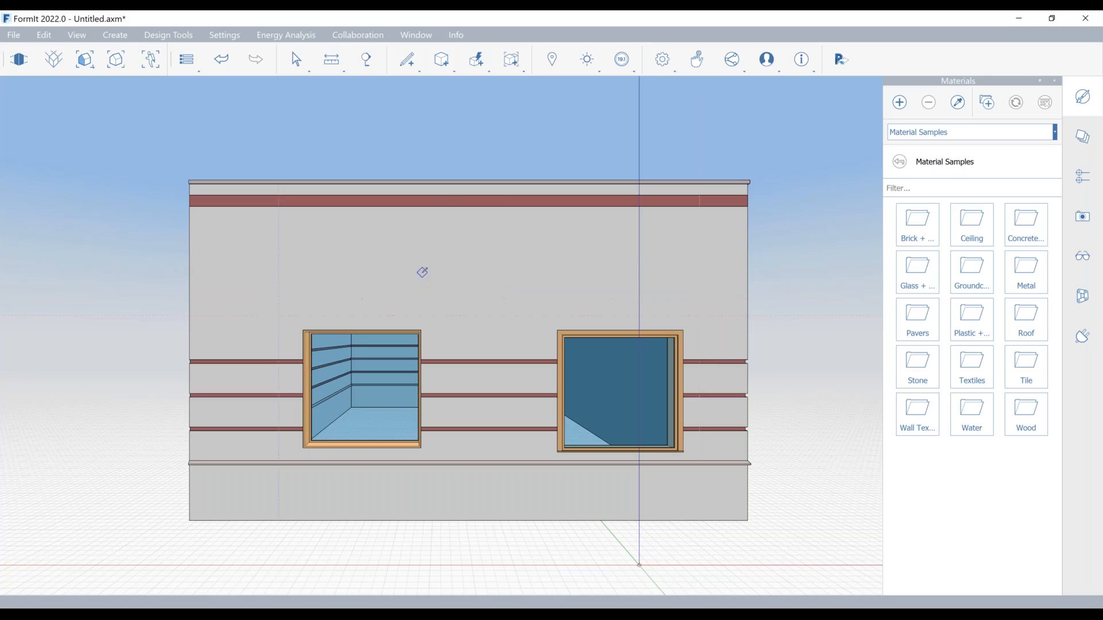
Step: Return to the default 3D view and select the face of the rectangle above the windows
click(116, 59)
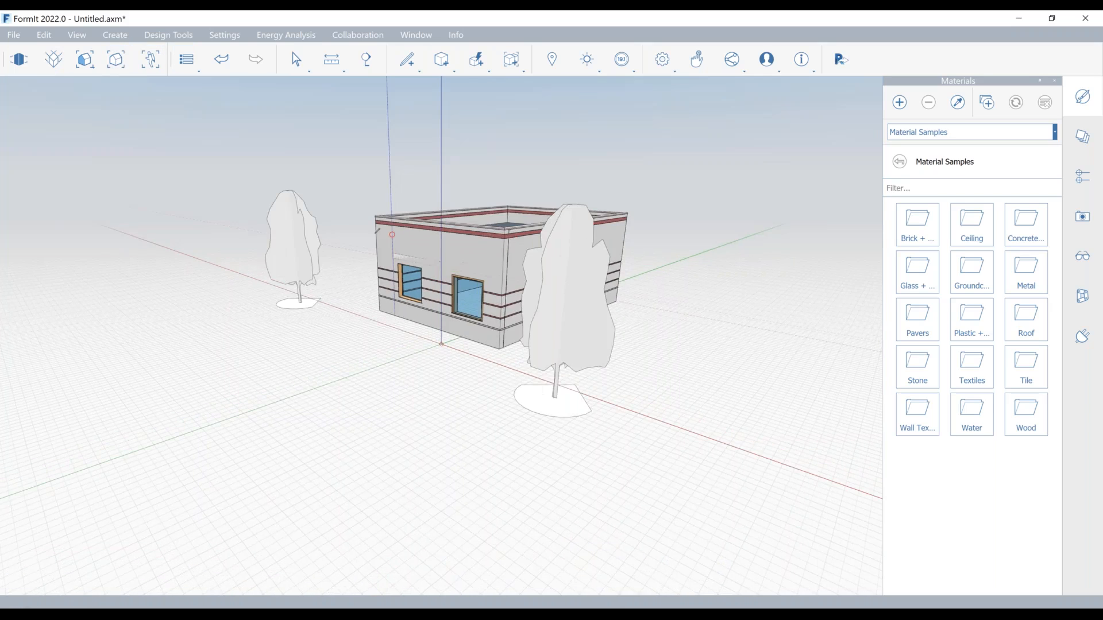
scroll(363, 295, up, 5)
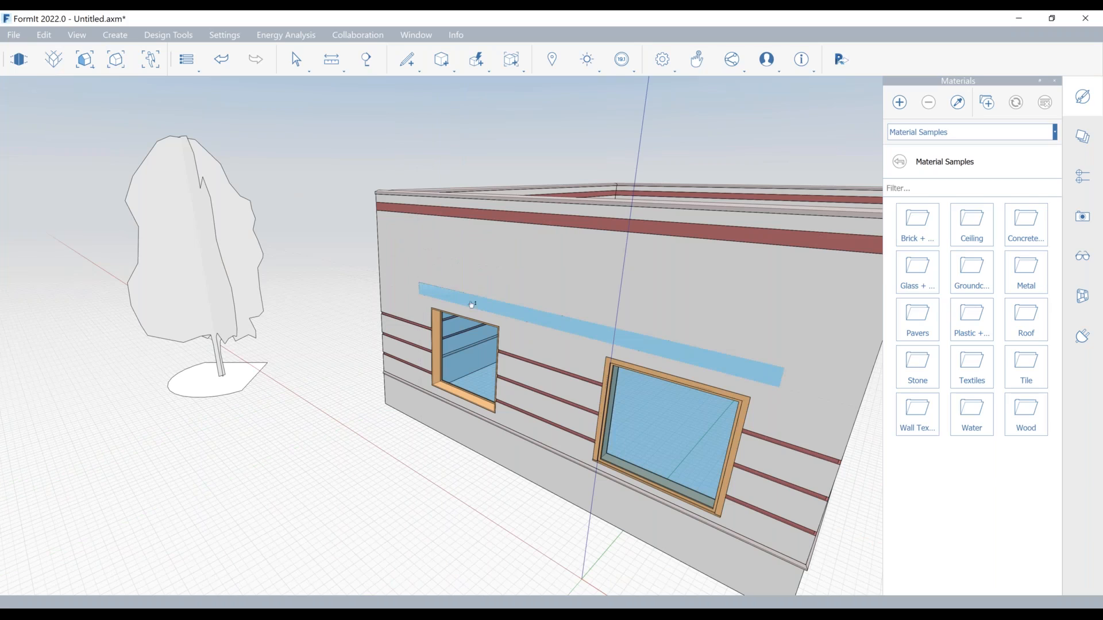
click(472, 302)
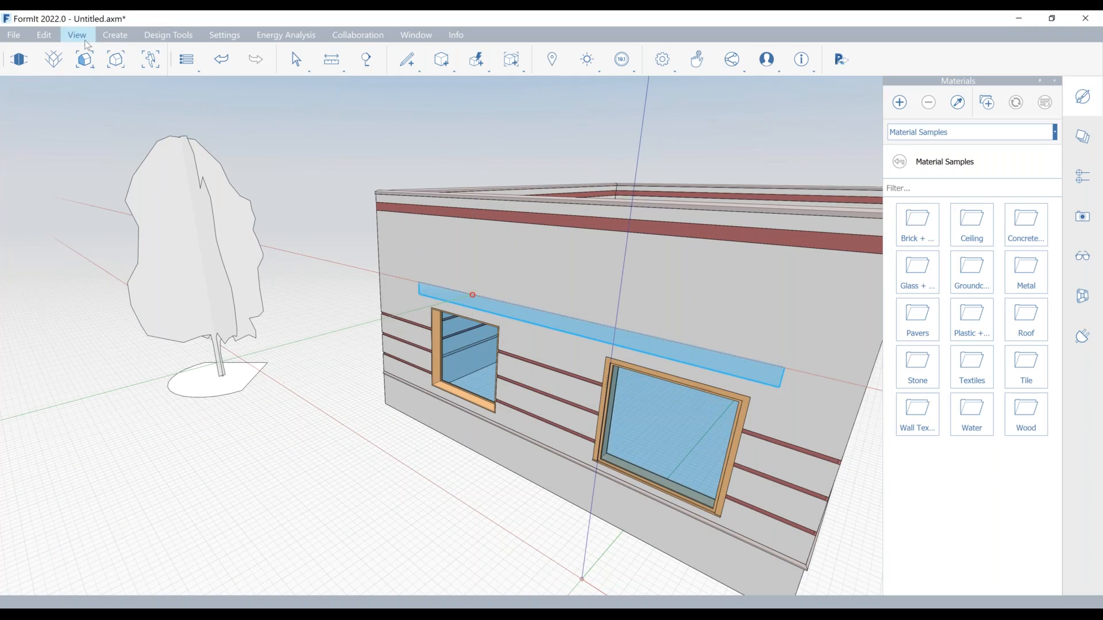
Step: Undo the rectangle's closing short edge and restore it so the outline forms a face again
click(52, 39)
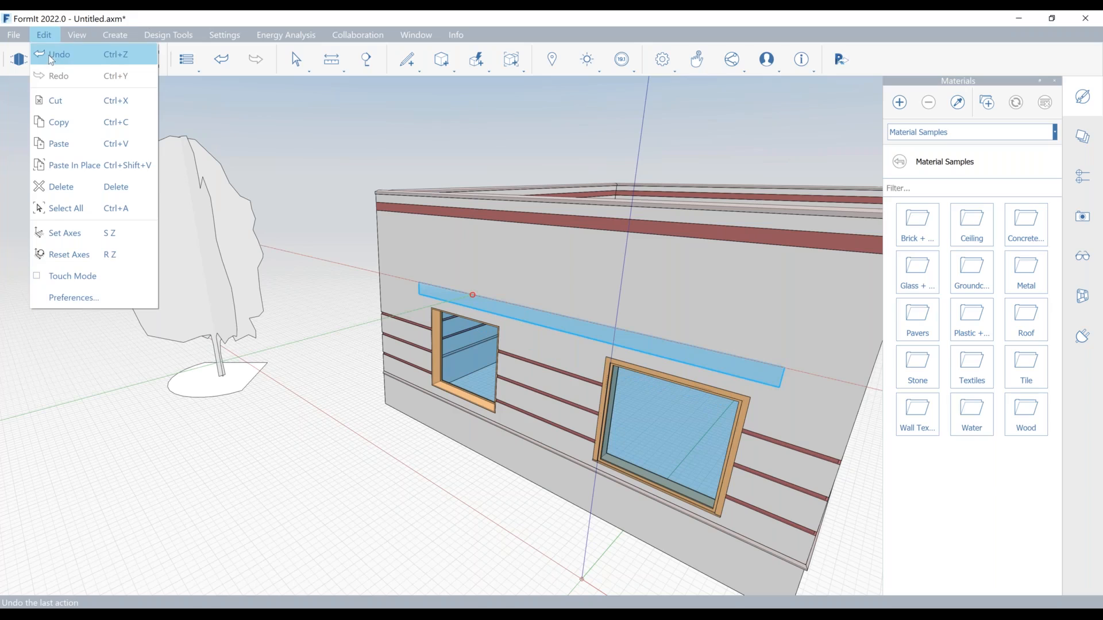
click(52, 58)
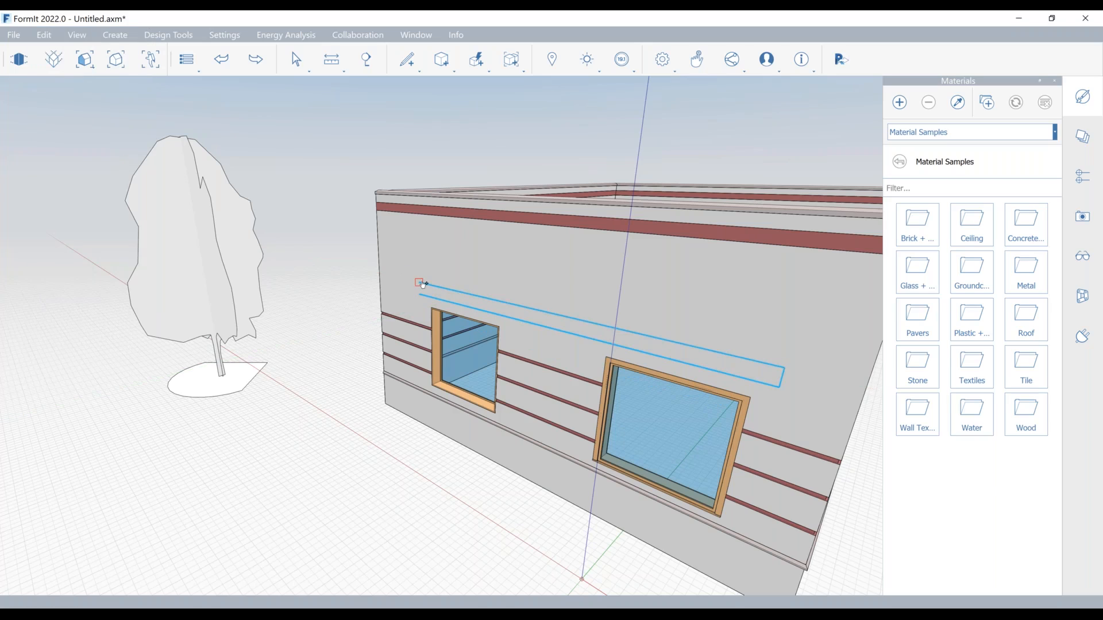
click(40, 40)
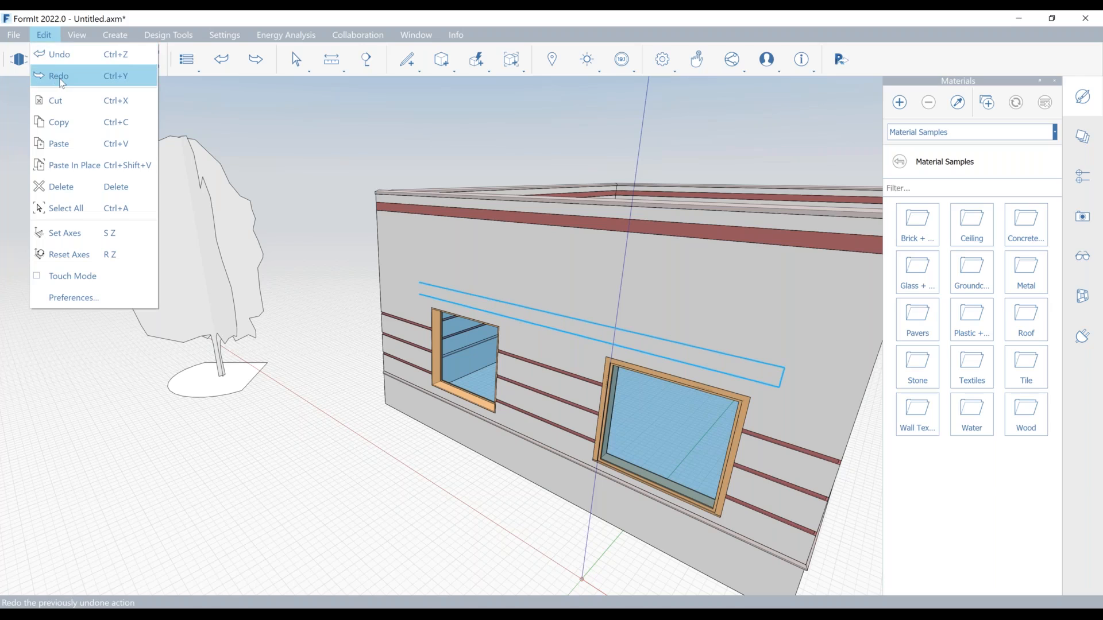
click(53, 74)
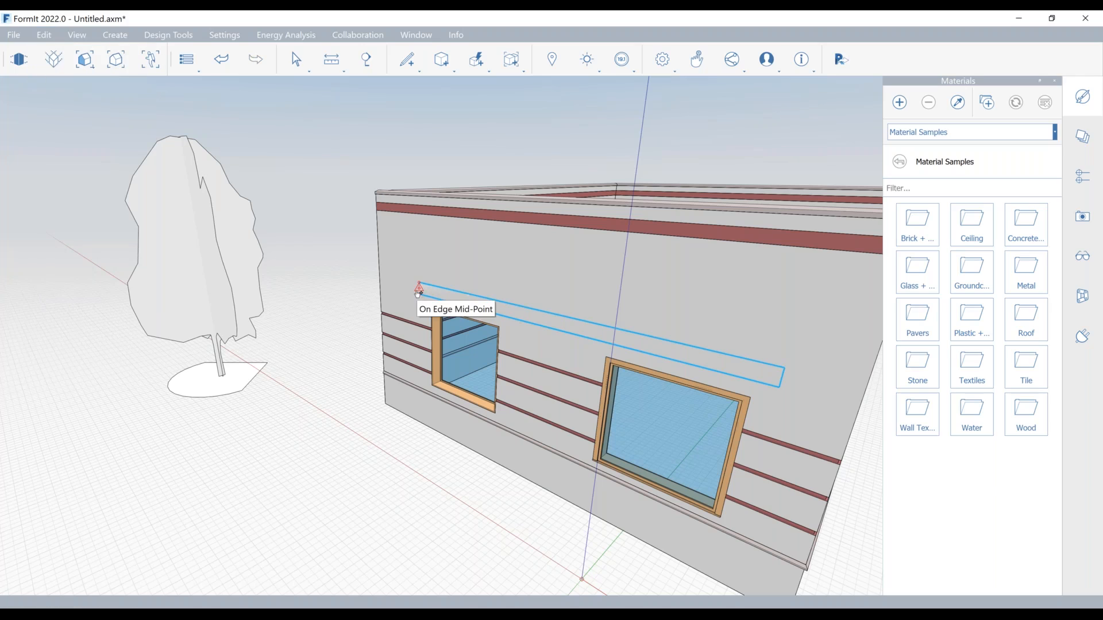
click(406, 59)
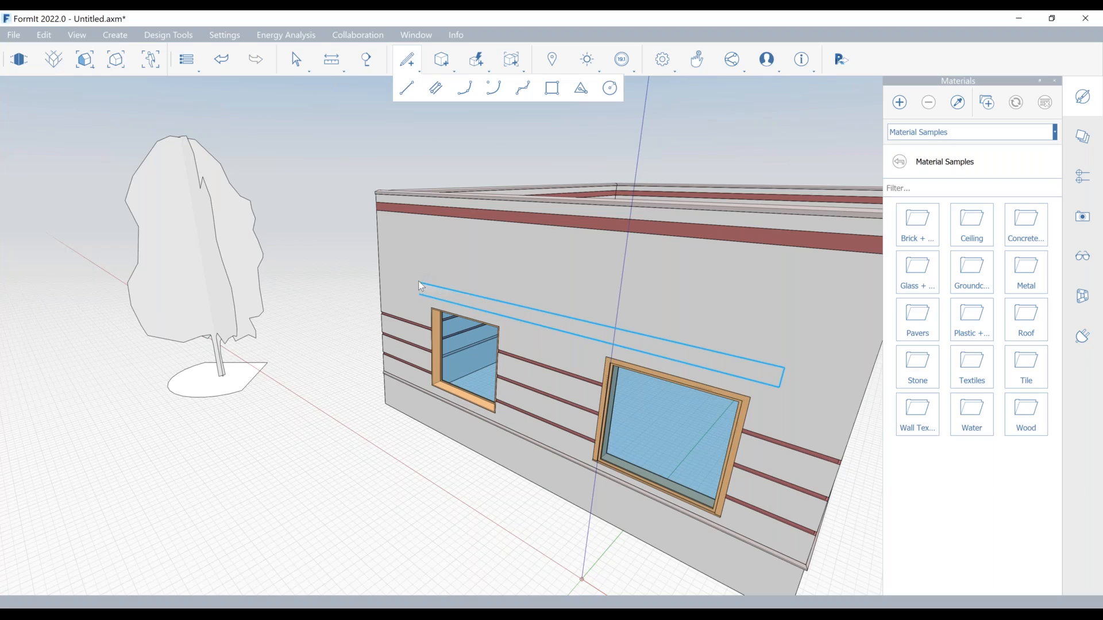
click(435, 241)
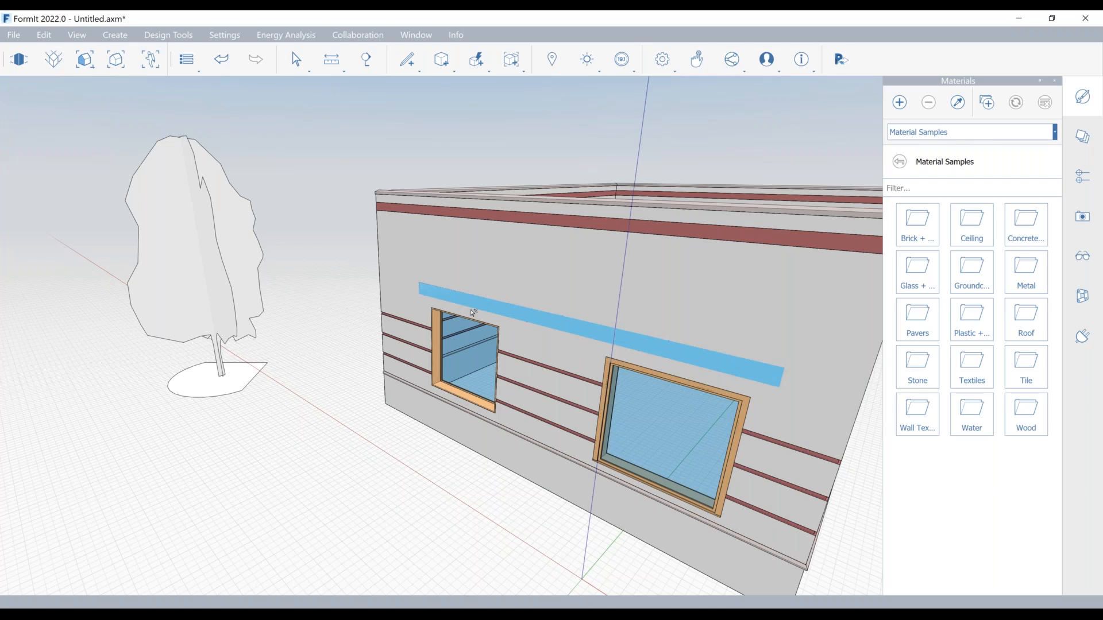
Step: Extrude the rectangle 2' out from the wall and paint the whole solid with Wood Grain - Intense
drag(474, 313, 462, 321)
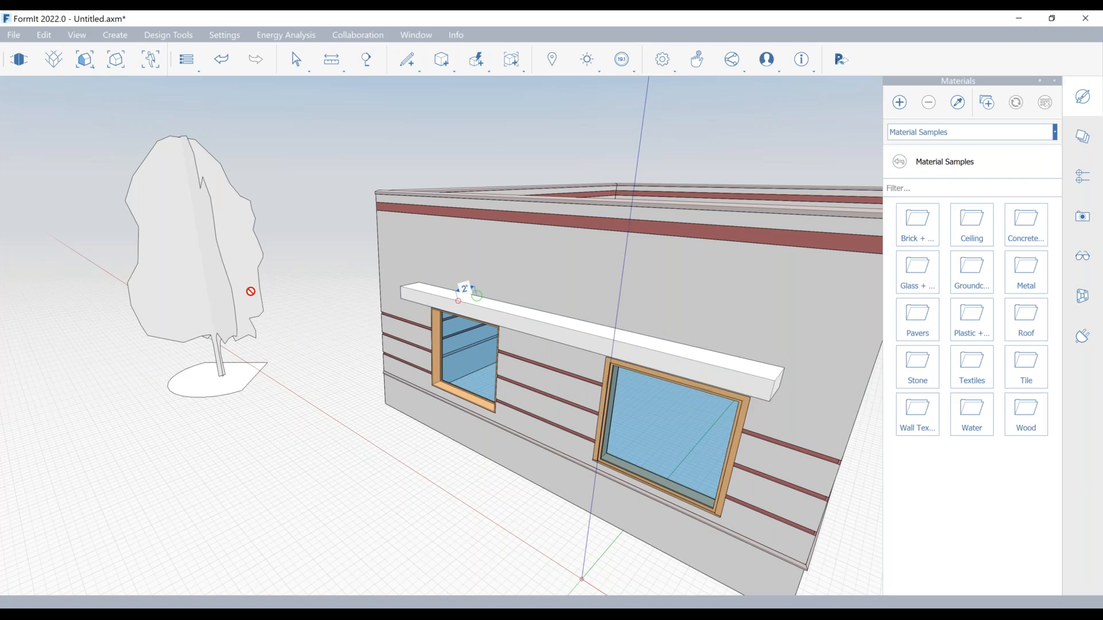
click(1021, 421)
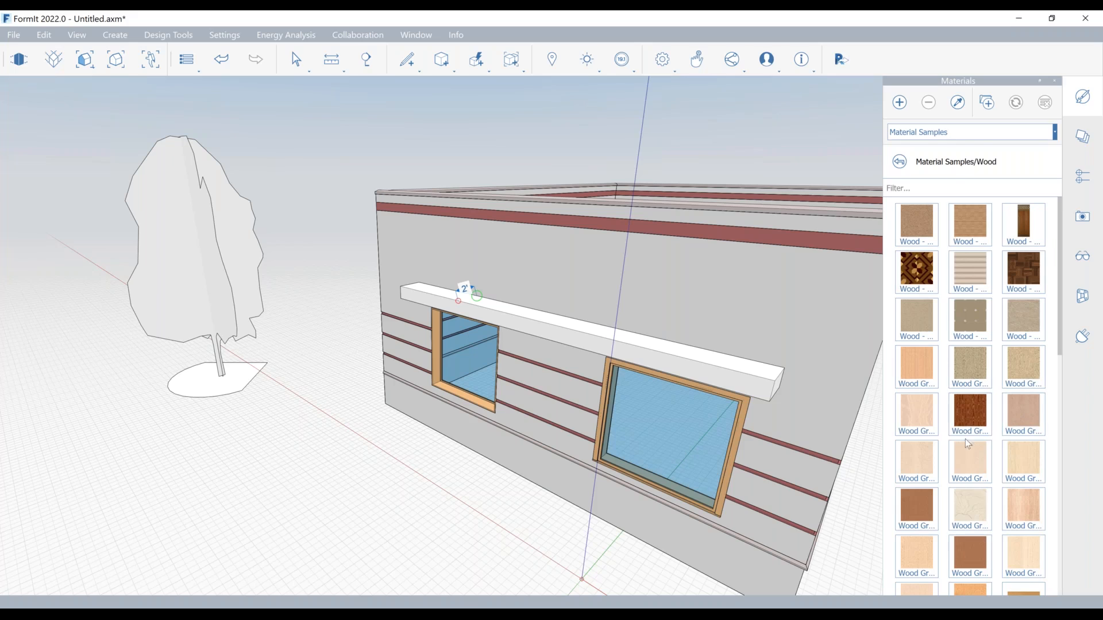
click(980, 415)
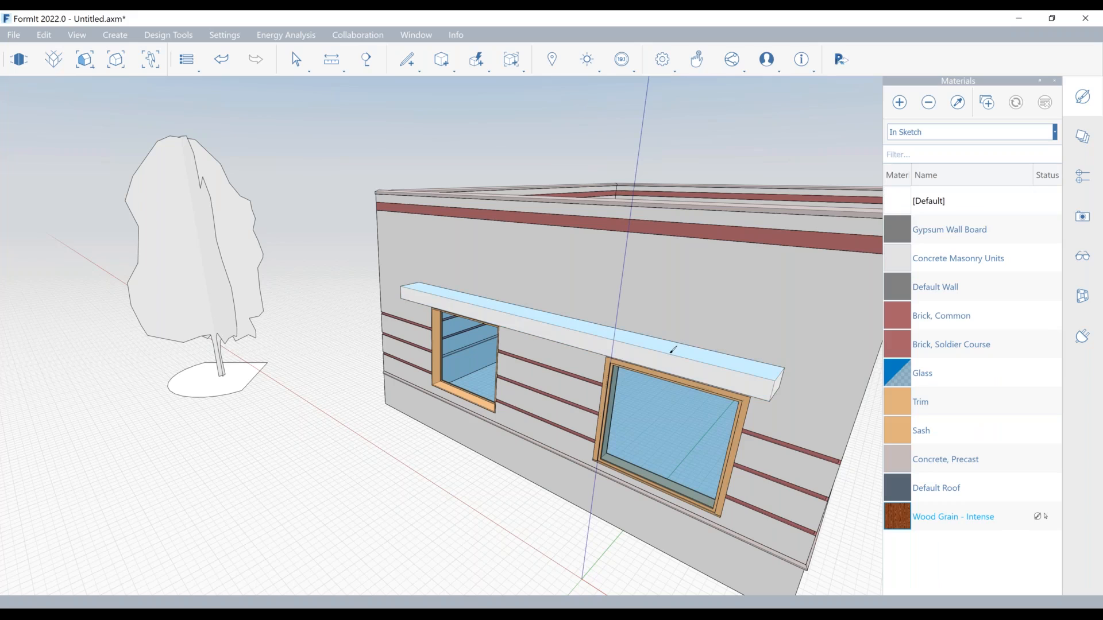
key(Tab)
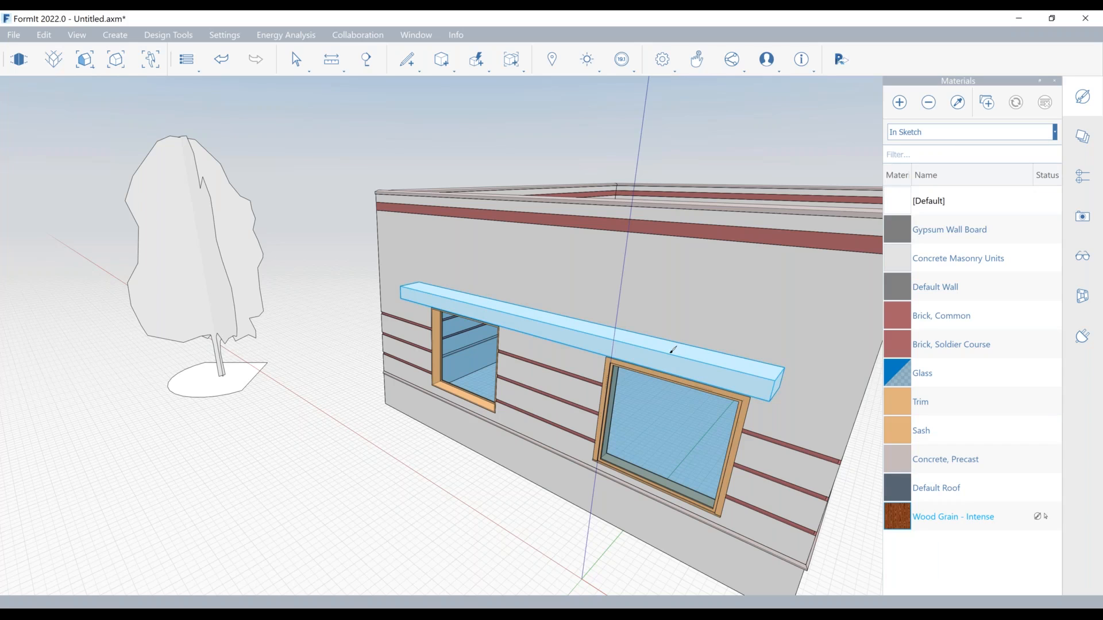
click(673, 350)
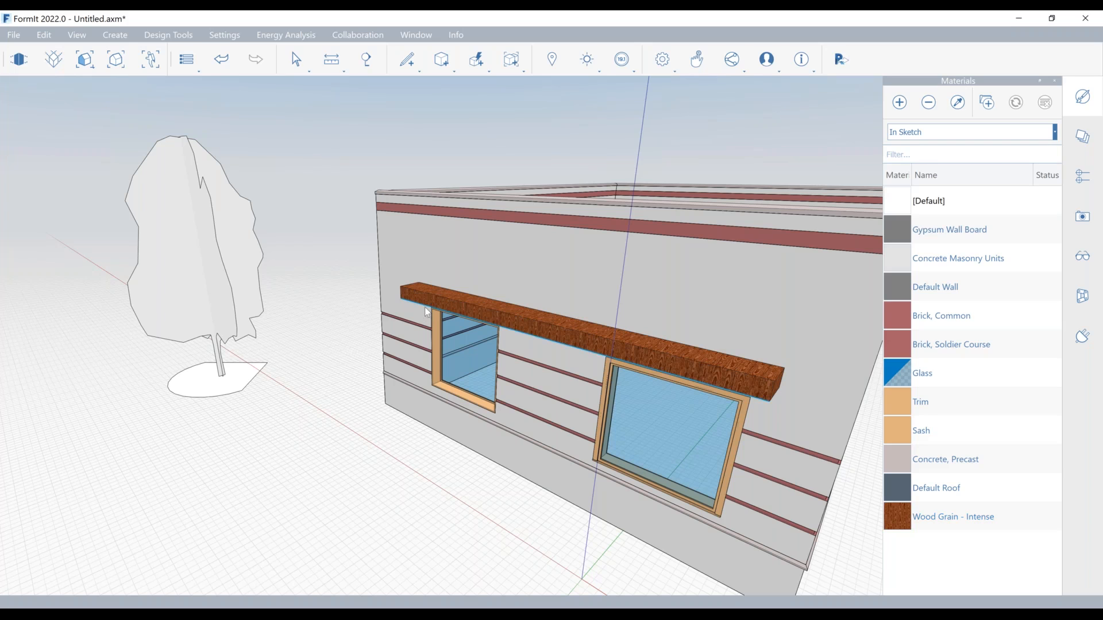
Step: Send all visible objects except the Revit Context layer back to Revit and inspect the wood canopy in its 3D view
scroll(424, 298, up, 4)
scroll(424, 298, down, 5)
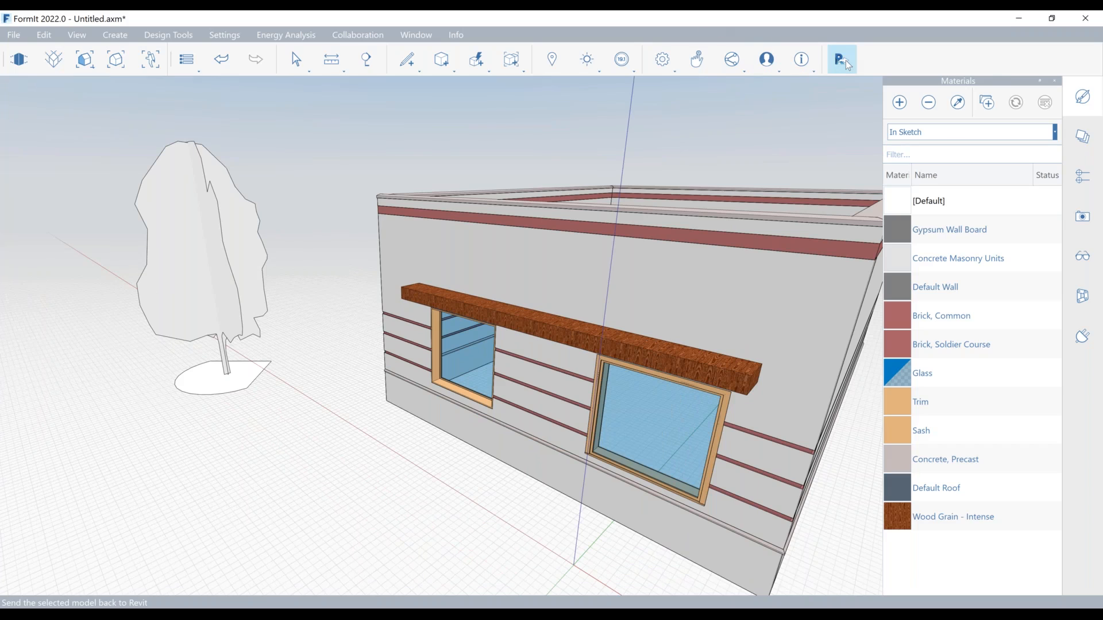
click(849, 65)
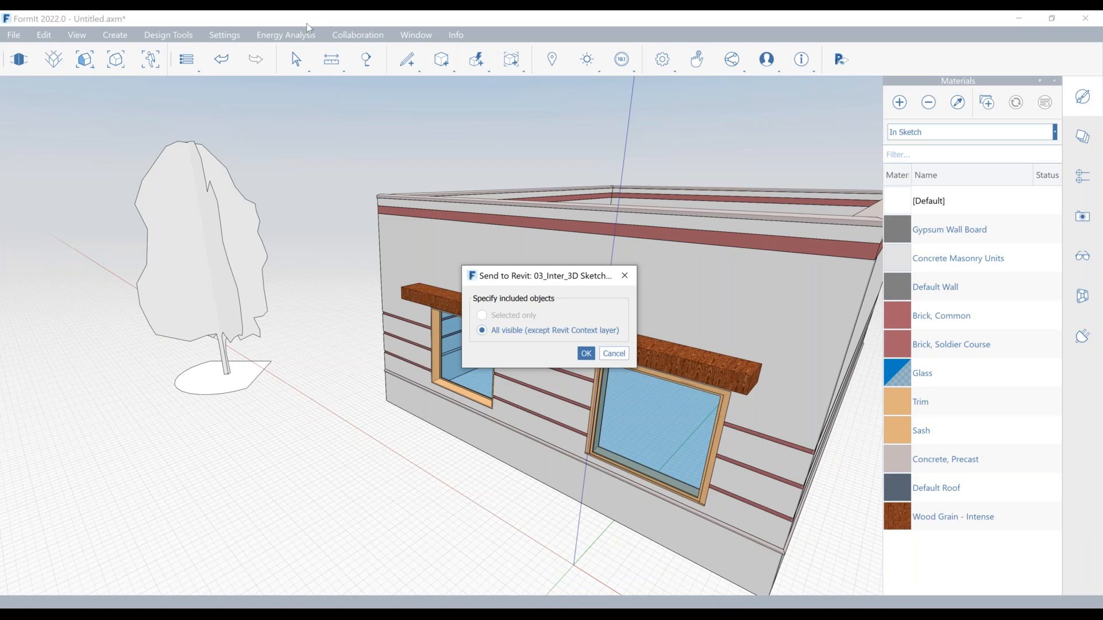
click(583, 353)
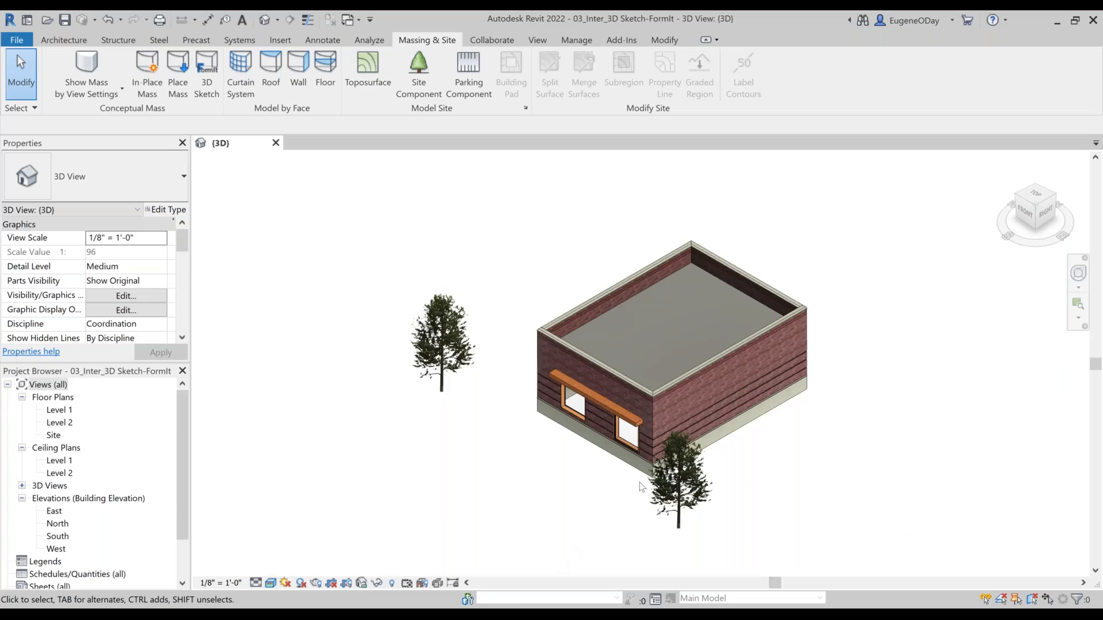
scroll(641, 487, up, 2)
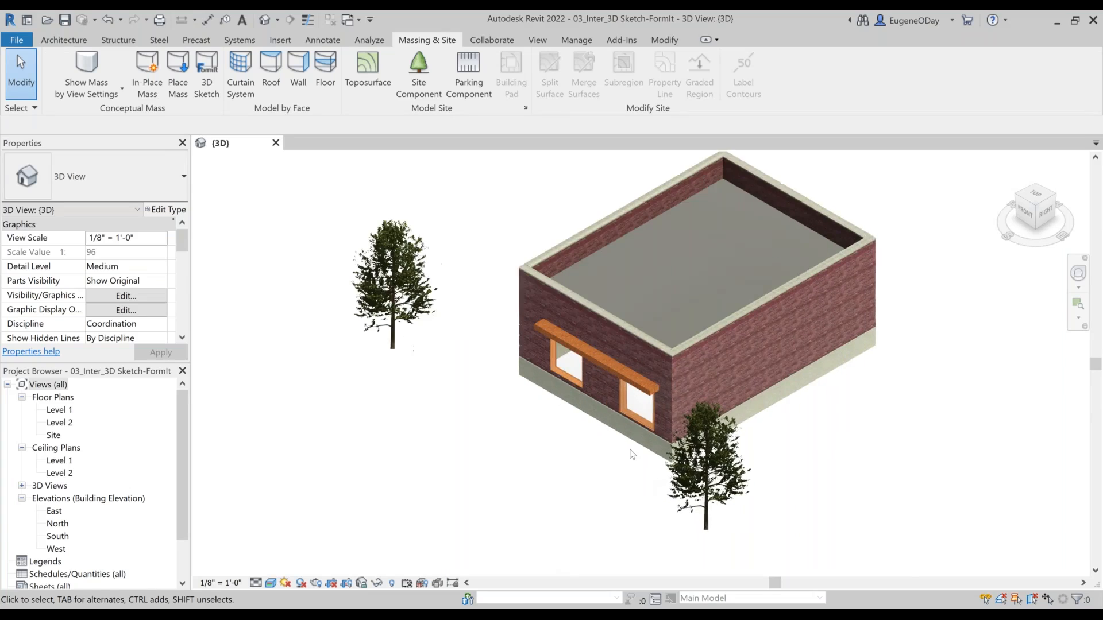
scroll(632, 454, up, 3)
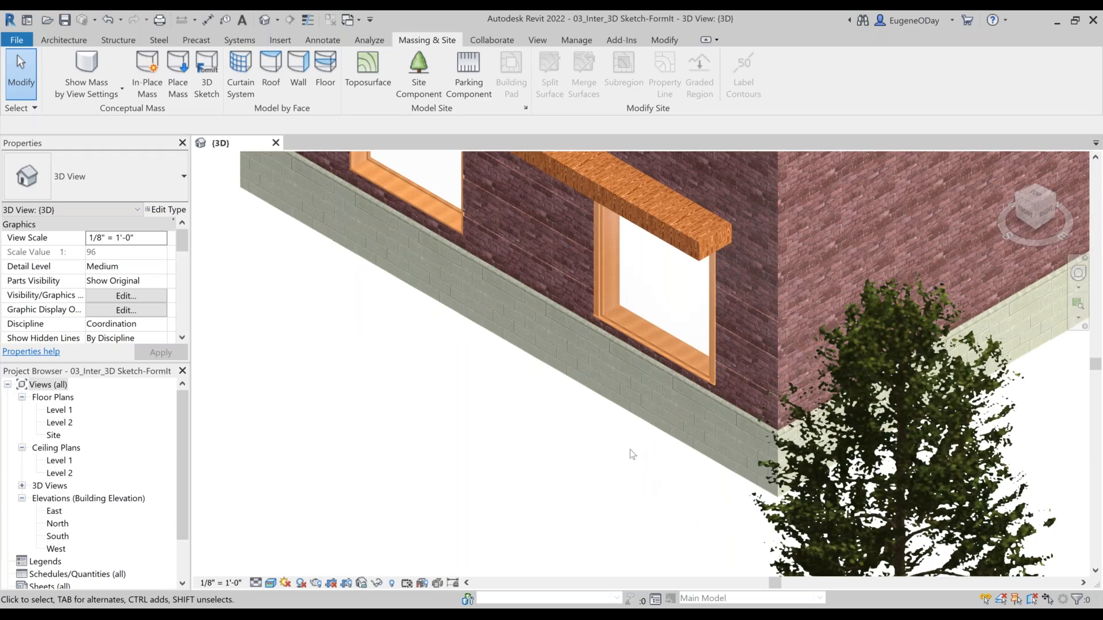
Step: Examine the project materials filtered by the FormIt class in the Material Browser, discarding any changes on closing
click(579, 40)
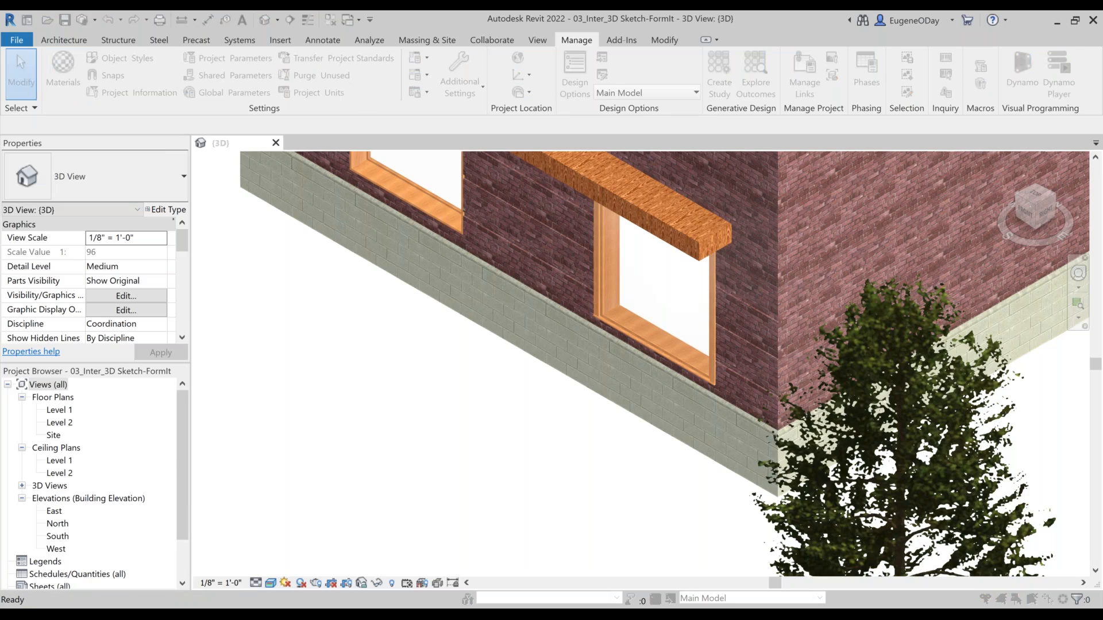
click(445, 163)
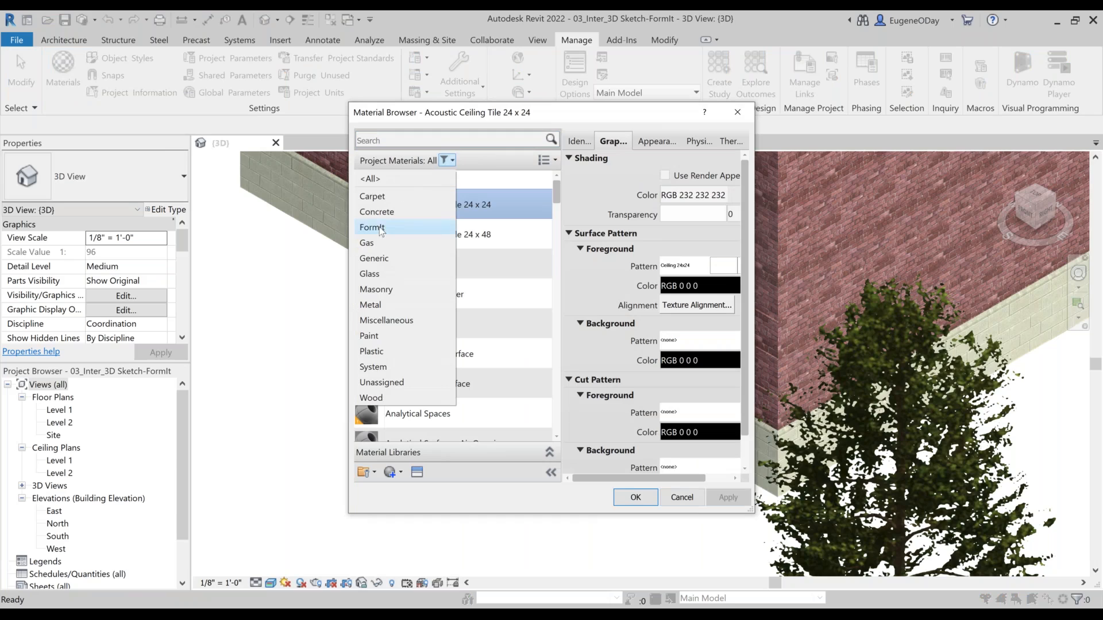
click(373, 227)
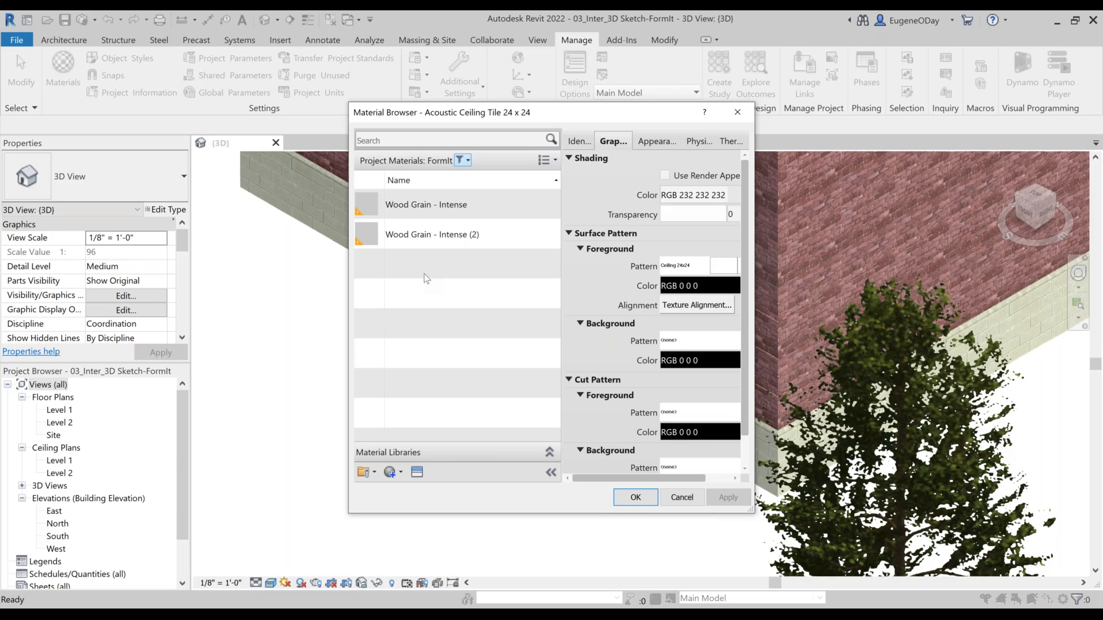
click(682, 497)
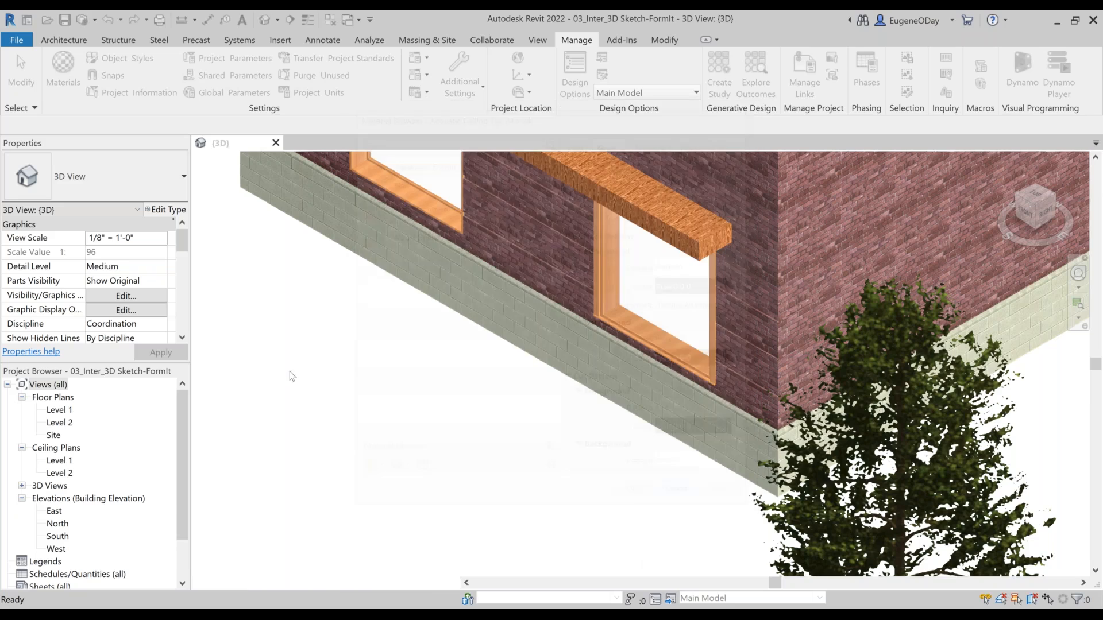
Step: Examine the 3D view's imported categories in the Visibility/Graphic Overrides, widening the Visibility column to read the names, and discard any changes
key(v)
key(g)
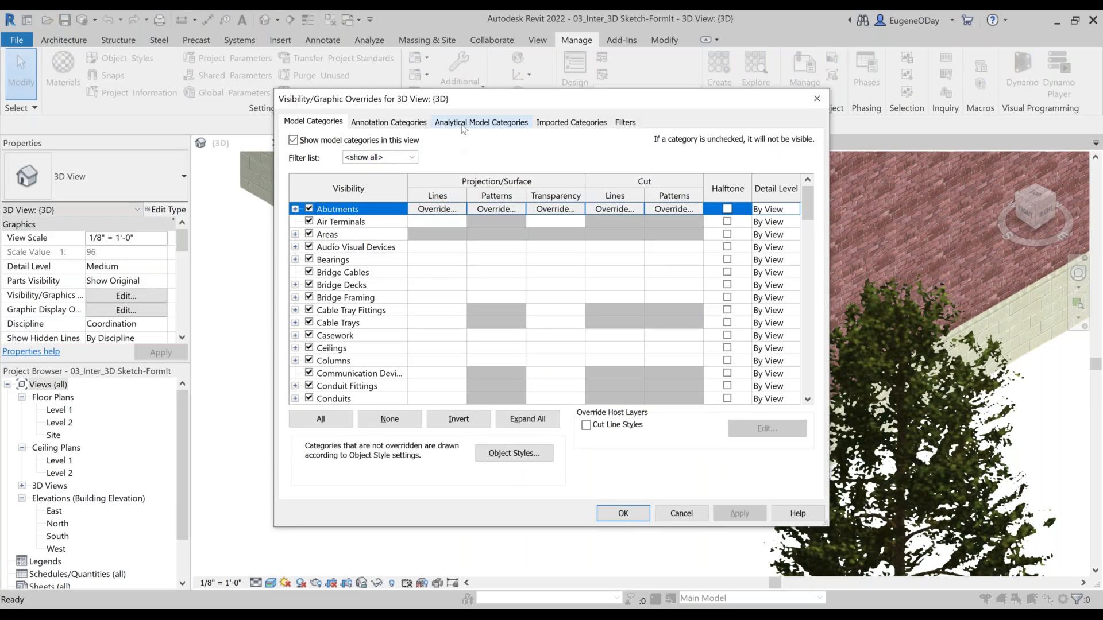
click(572, 122)
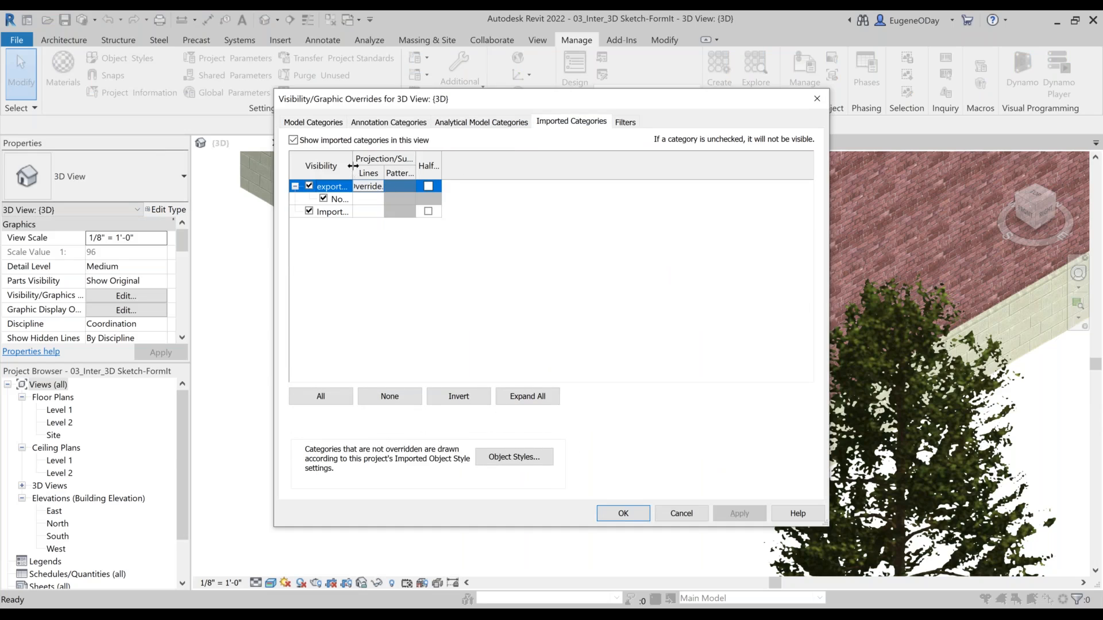
drag(351, 170, 502, 156)
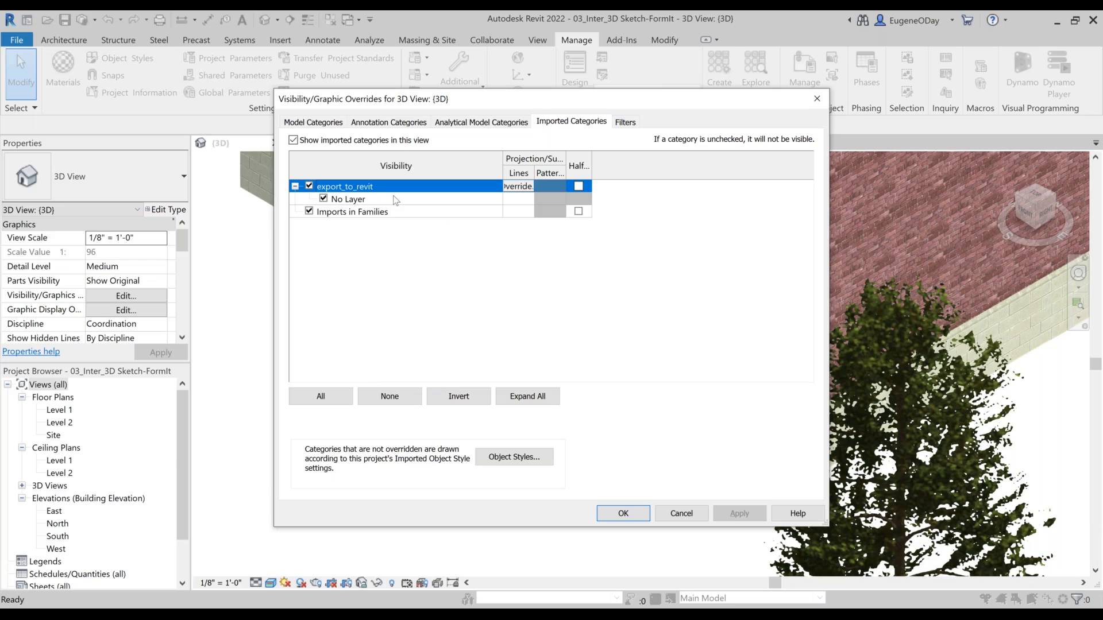
click(665, 511)
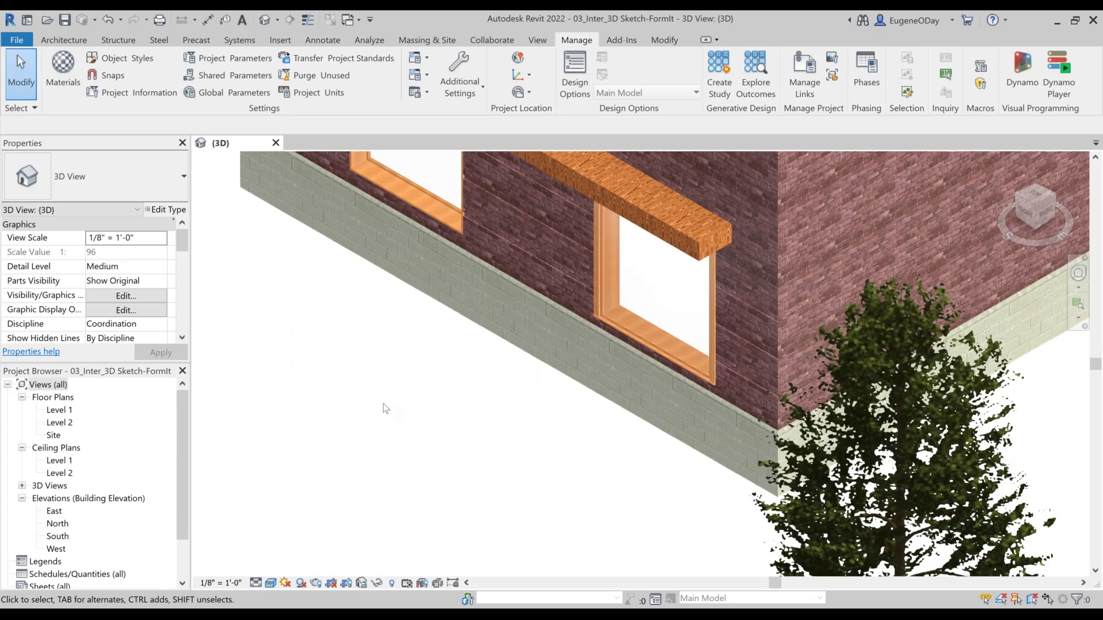
Step: Close the 3D Sketch project without saving and open the 01 - FLOOR PLAN view of the 04_Inter_2D Shared and PDF project
click(276, 143)
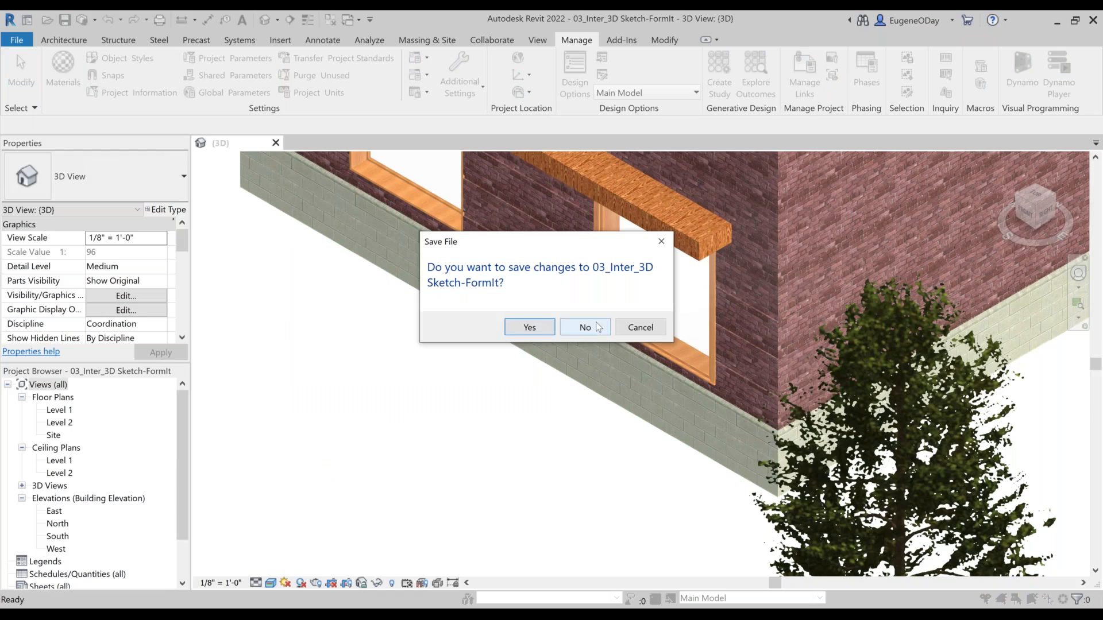
click(584, 327)
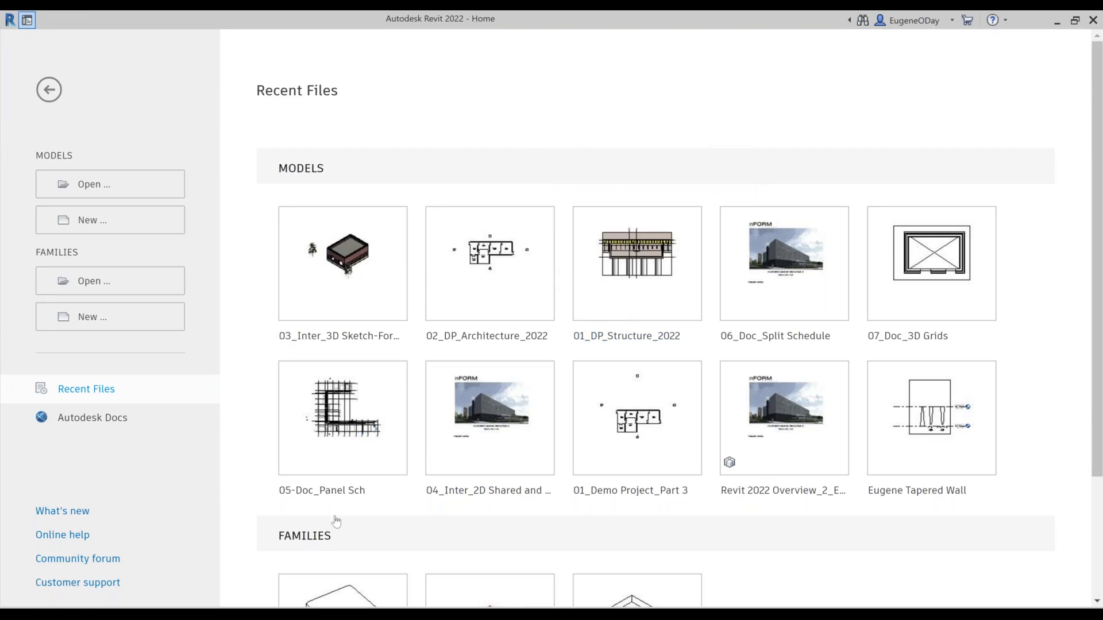
click(474, 425)
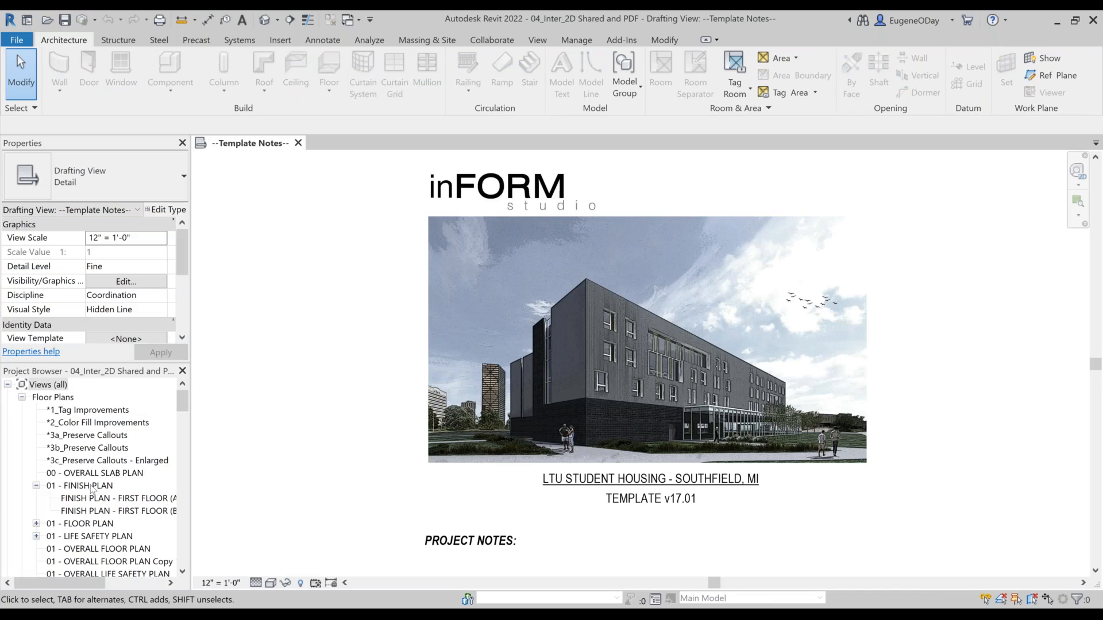
click(89, 524)
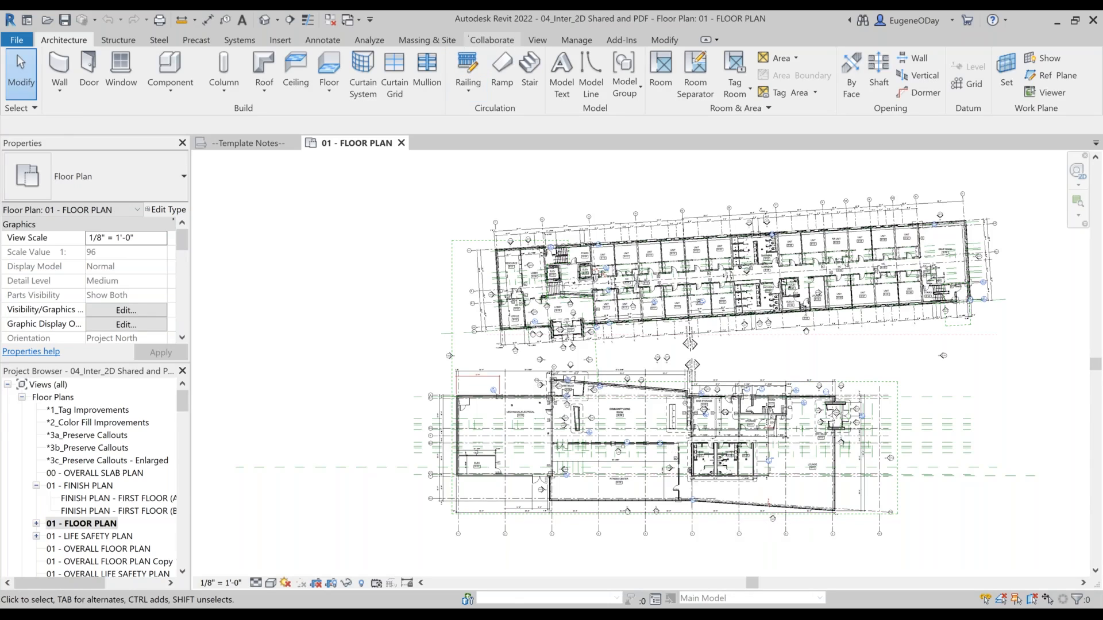
Step: Share the floor plan online as a new shared view named Demo 3, open it in the browser and dismiss the notification
click(492, 40)
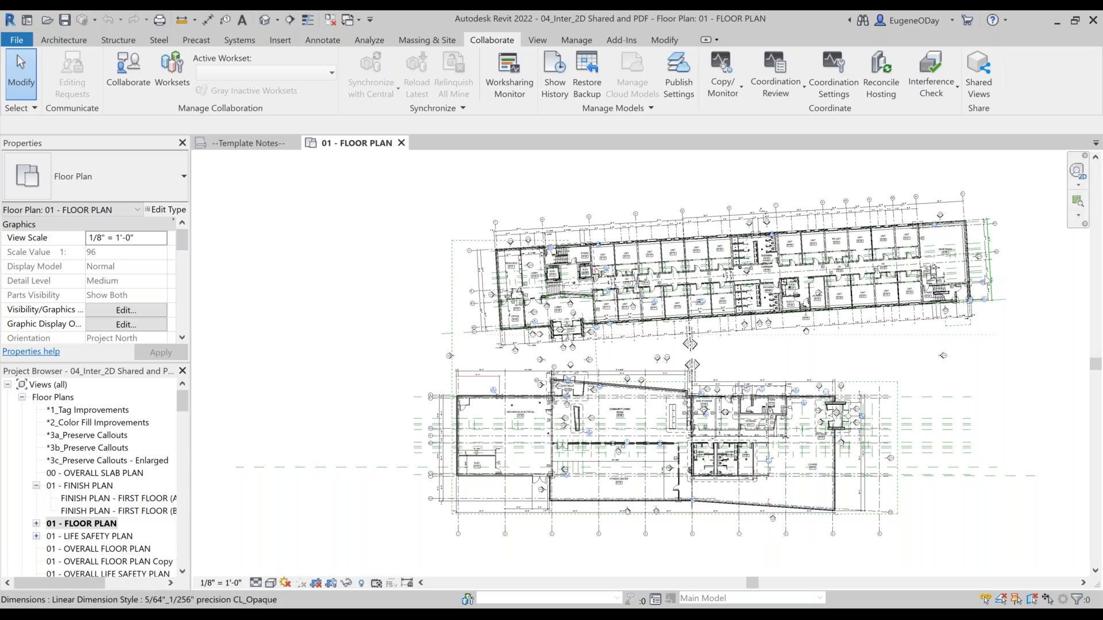
click(977, 95)
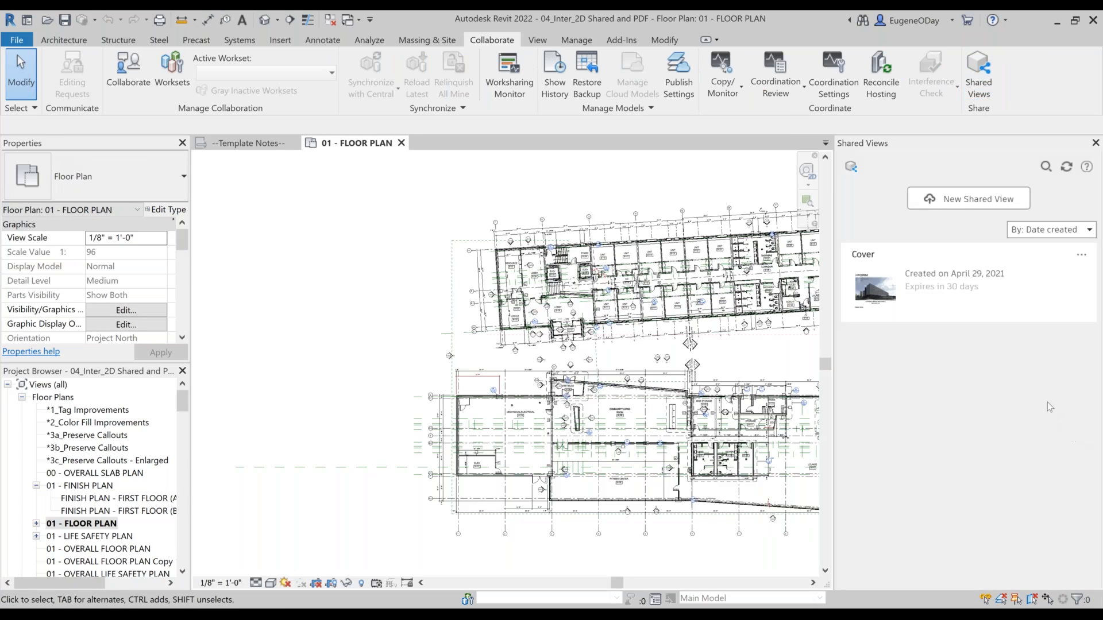
middle_drag(338, 327, 130, 358)
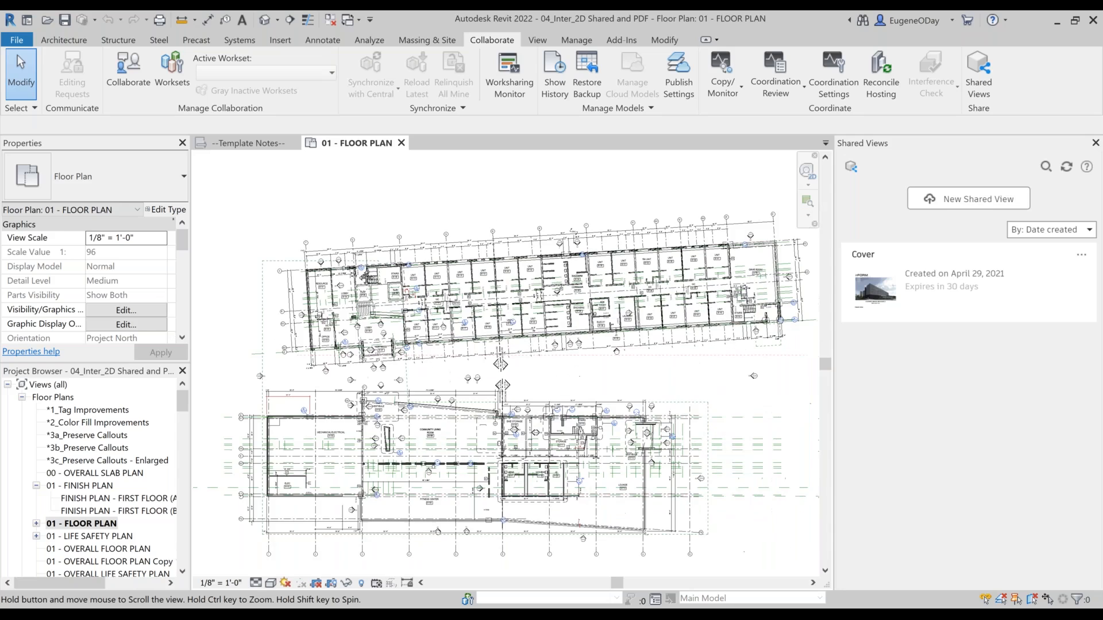
click(958, 200)
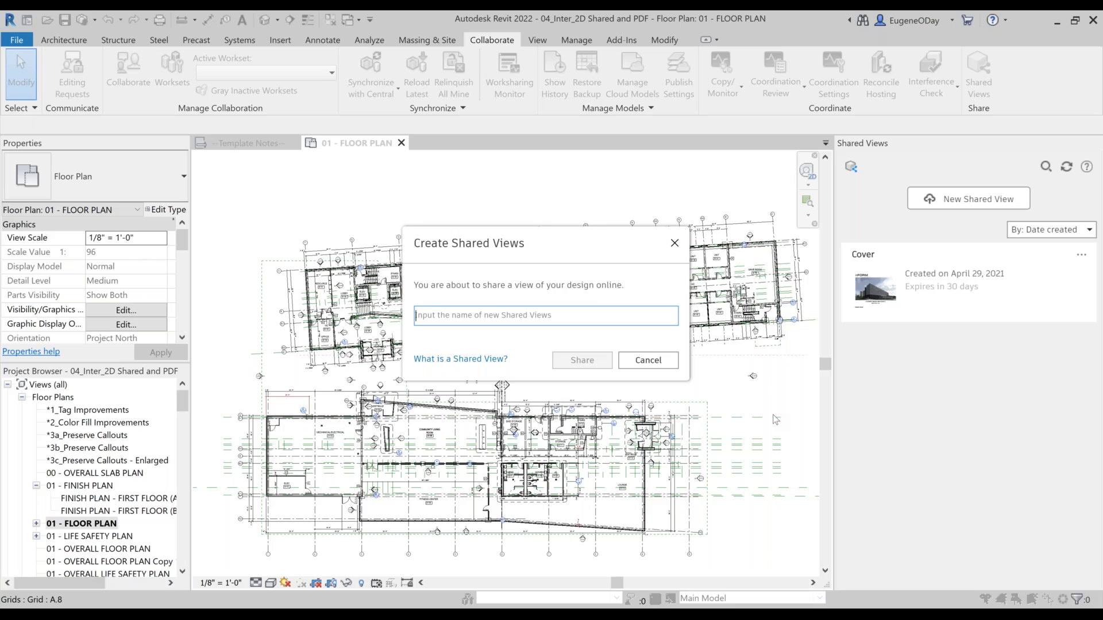
text(Demo 3)
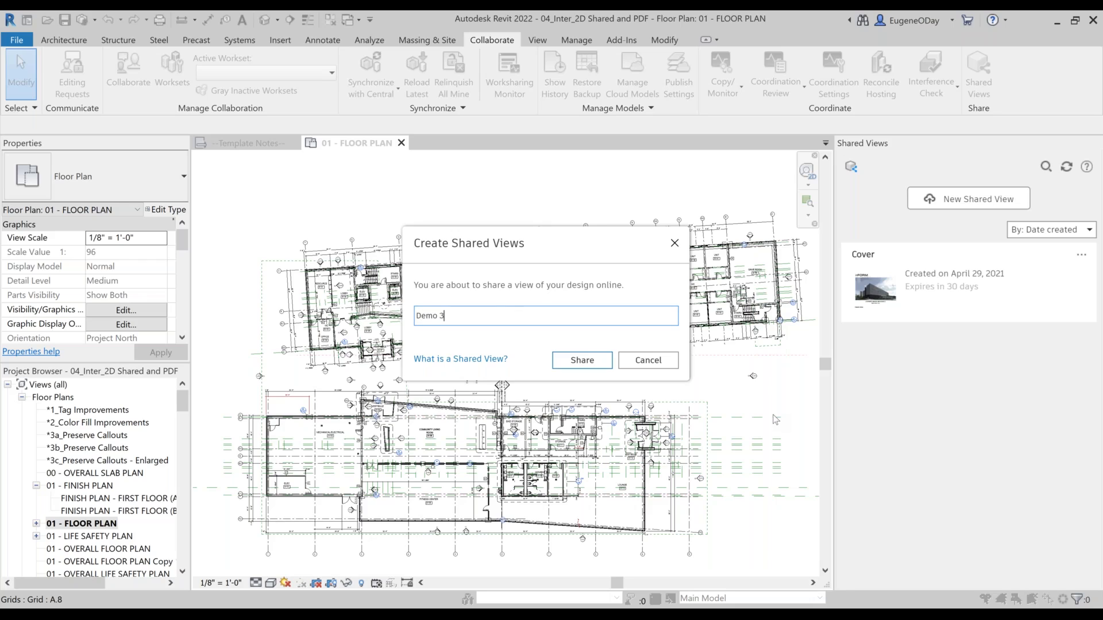
key(Return)
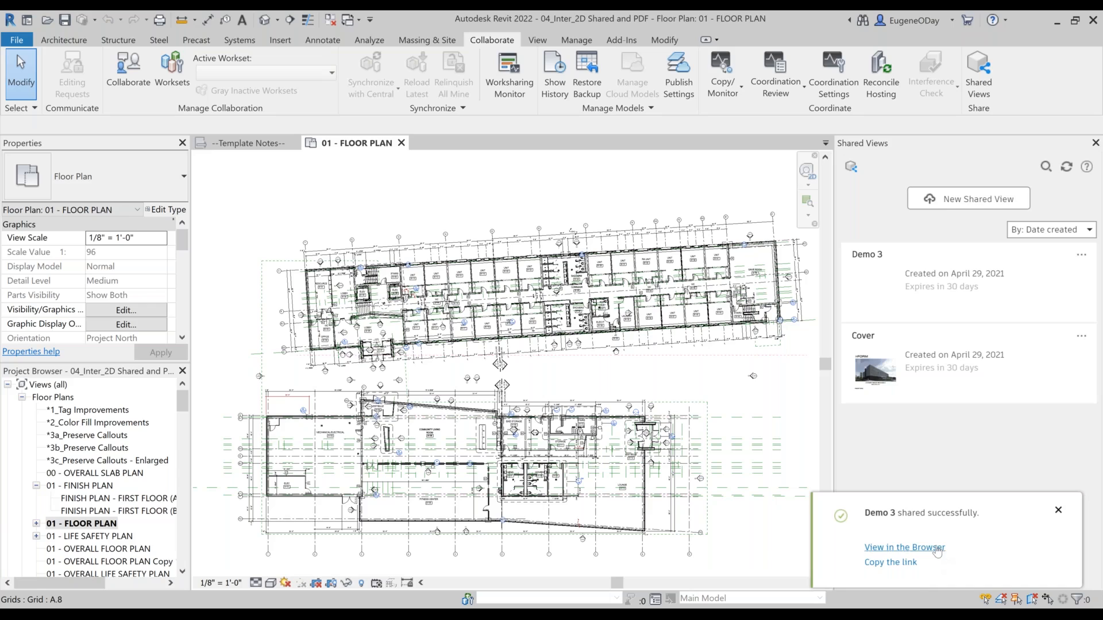
click(945, 548)
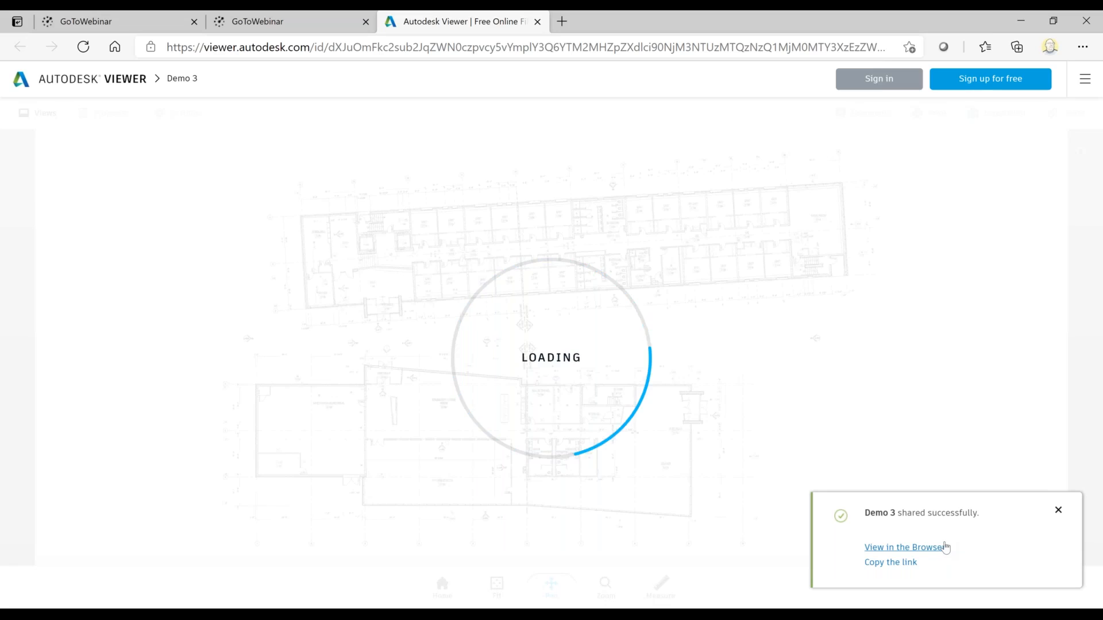
click(1059, 510)
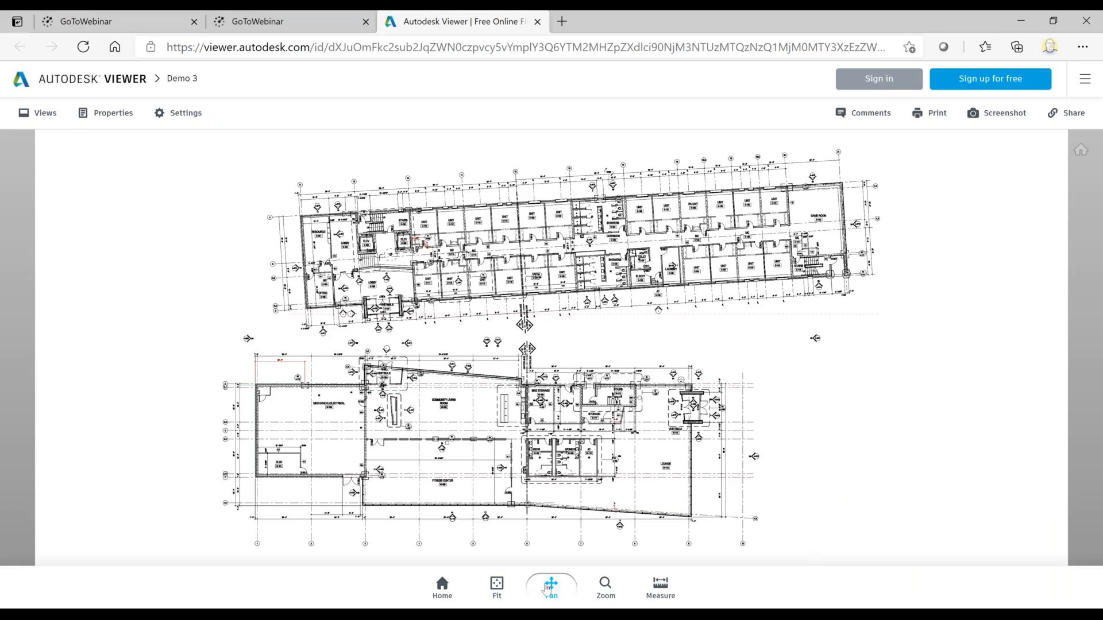
Step: Sign in to Autodesk Viewer with the account e-mail and password
click(872, 78)
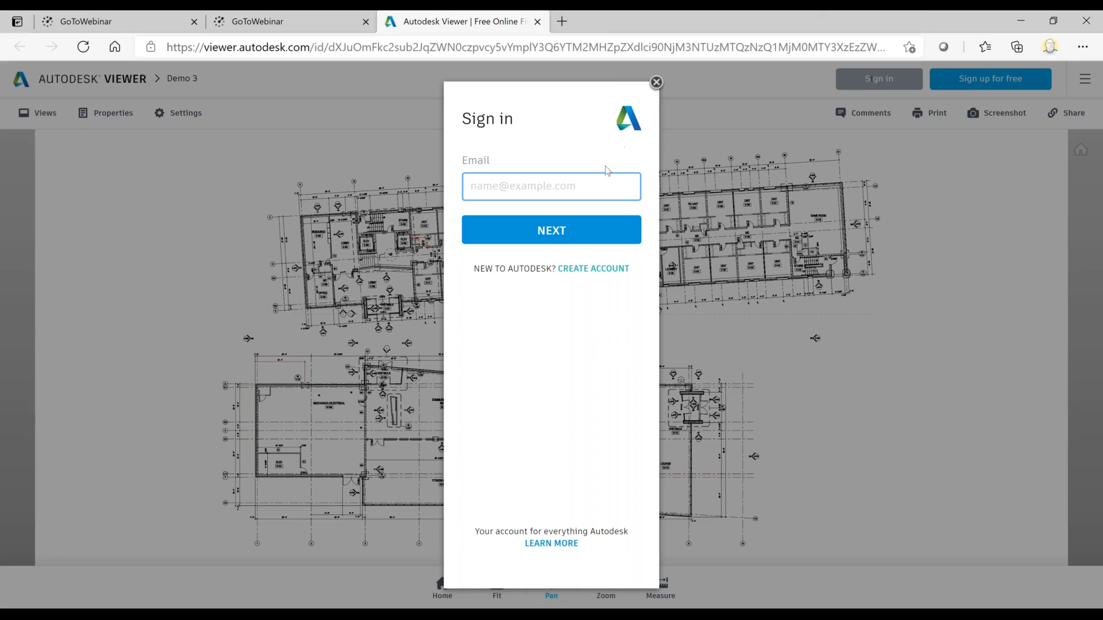
click(603, 184)
click(511, 233)
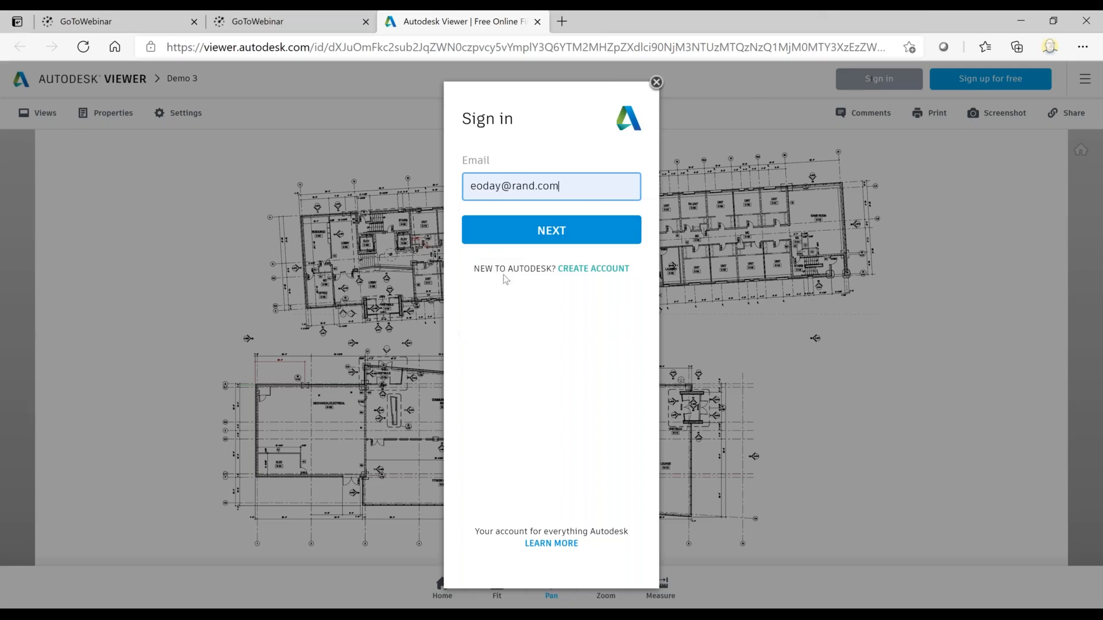
key(Return)
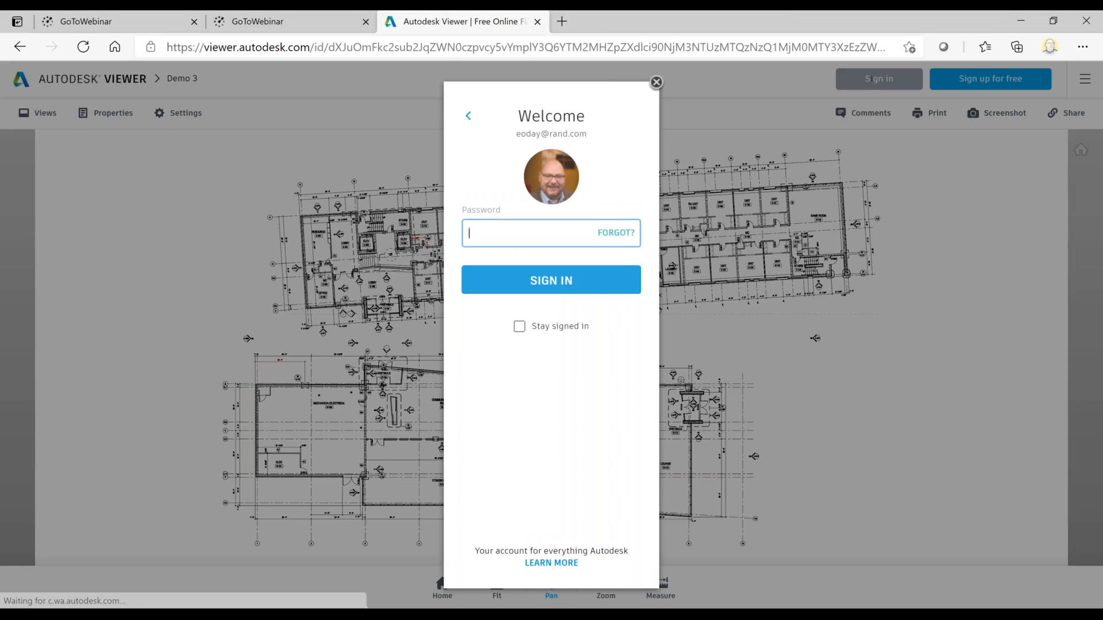
text(******)
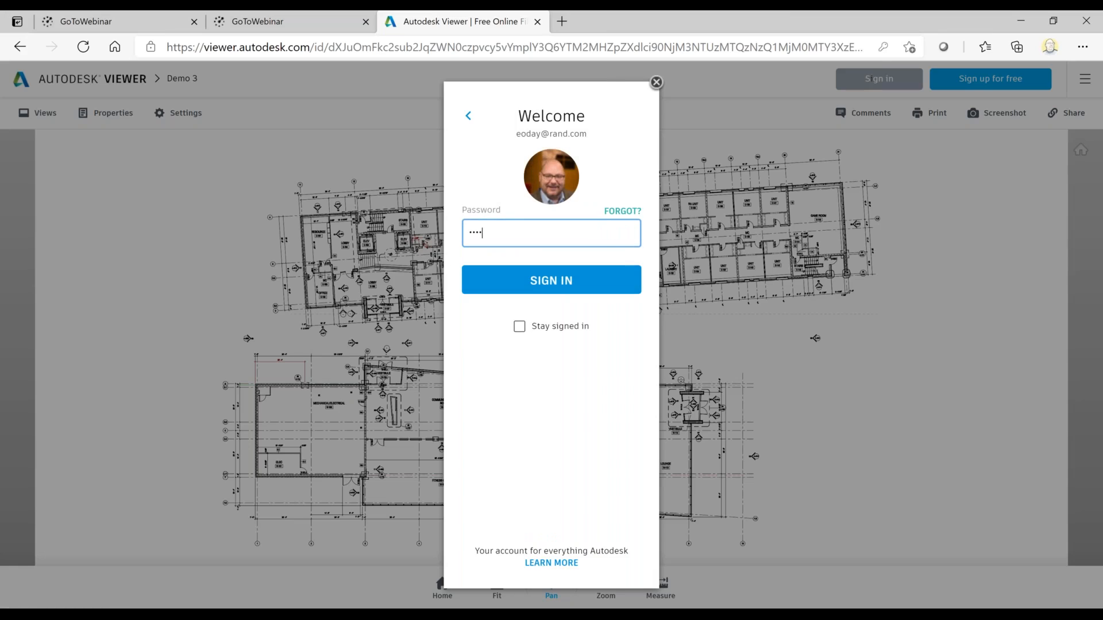
text(***)
key(Return)
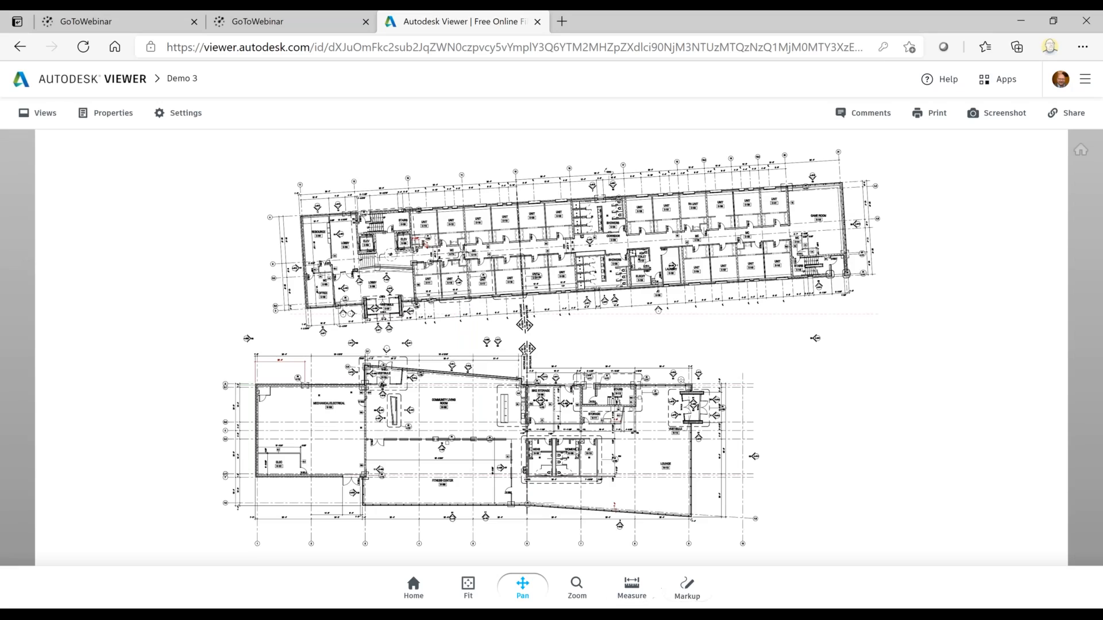
Step: Start a markup and draw an orange cloud around the upper outer corner of the Mechanical/Electrical room
click(692, 592)
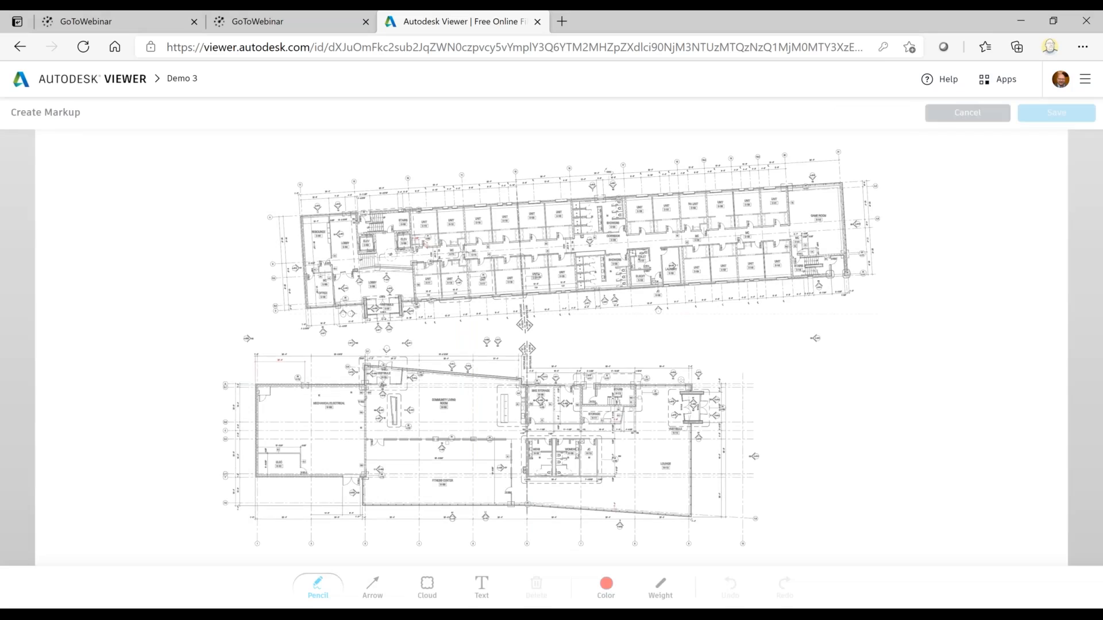
click(427, 586)
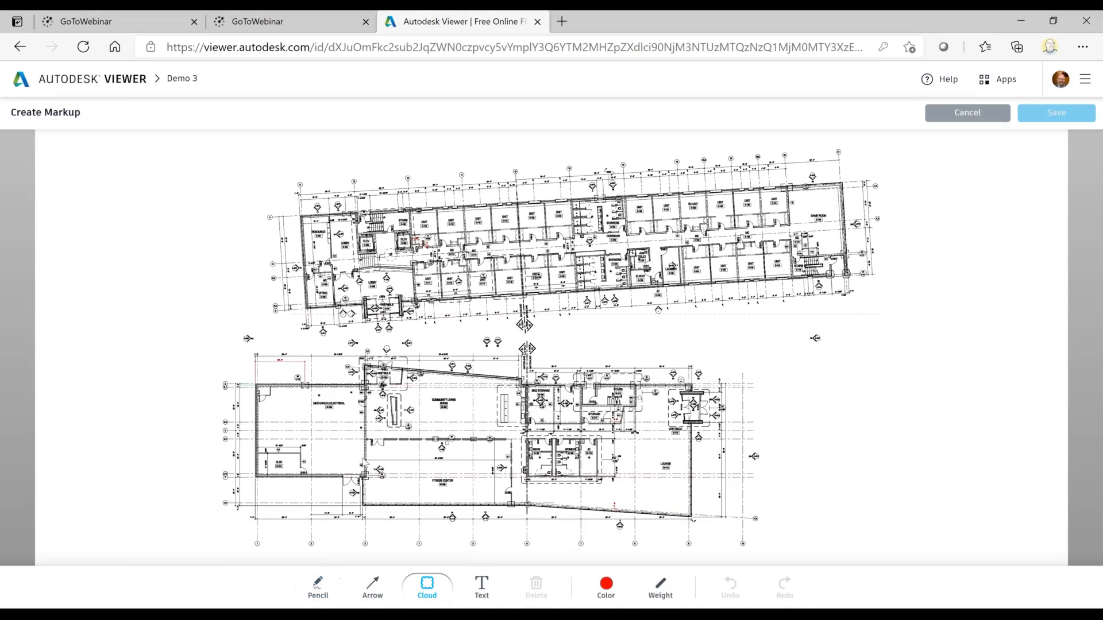
click(601, 587)
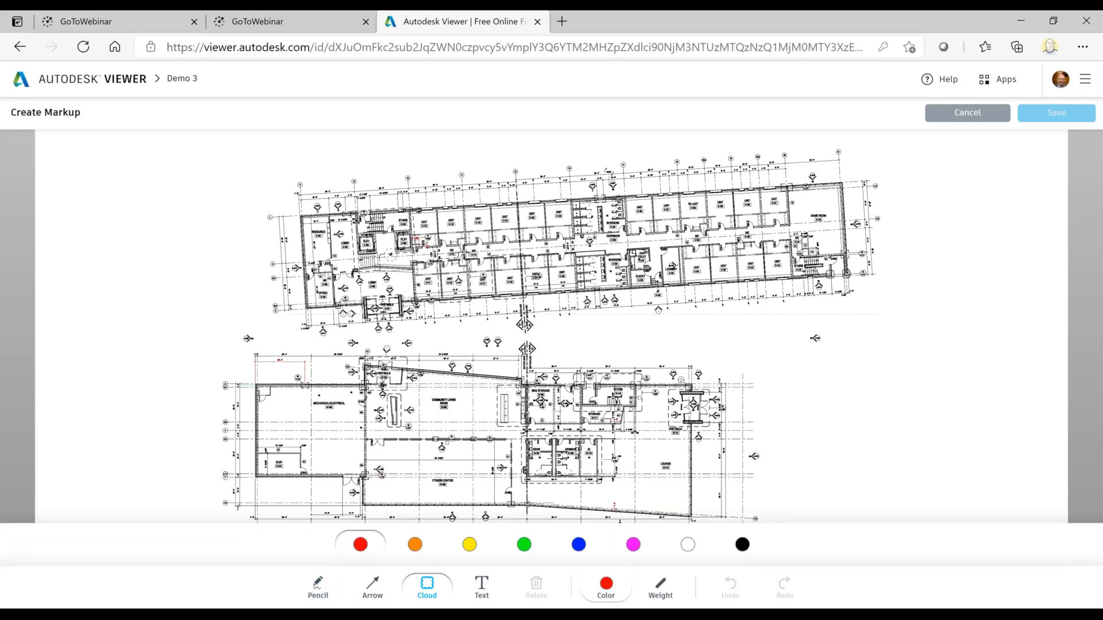
click(415, 545)
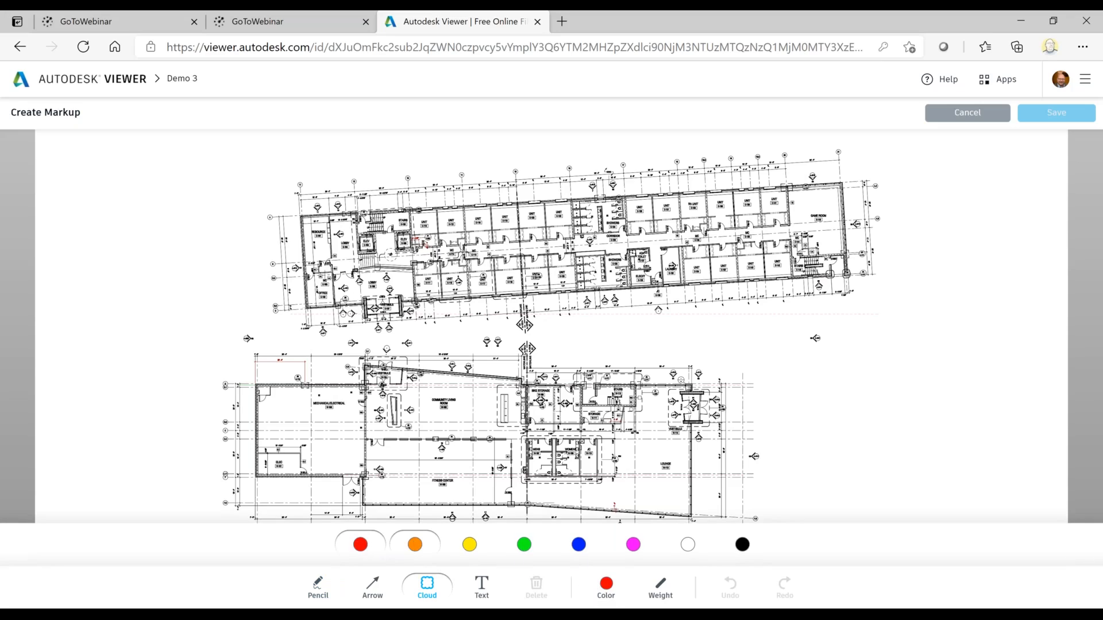
click(666, 591)
drag(198, 328, 313, 432)
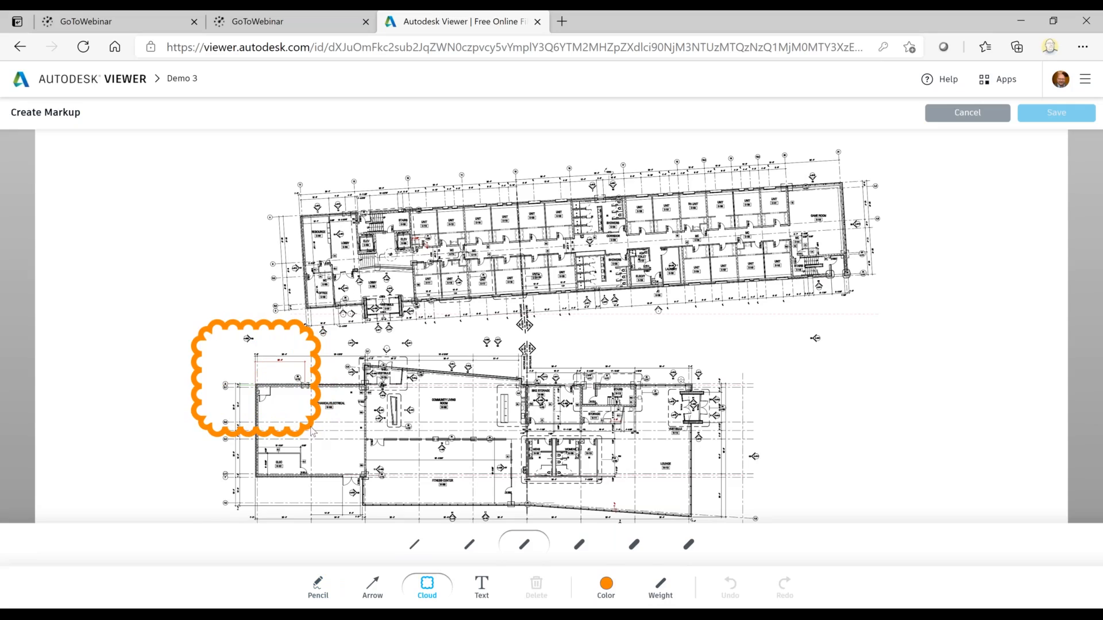
Step: Draw a red freehand pencil curve in the thinnest weight in the empty area beside the lower building and save the markup
click(318, 586)
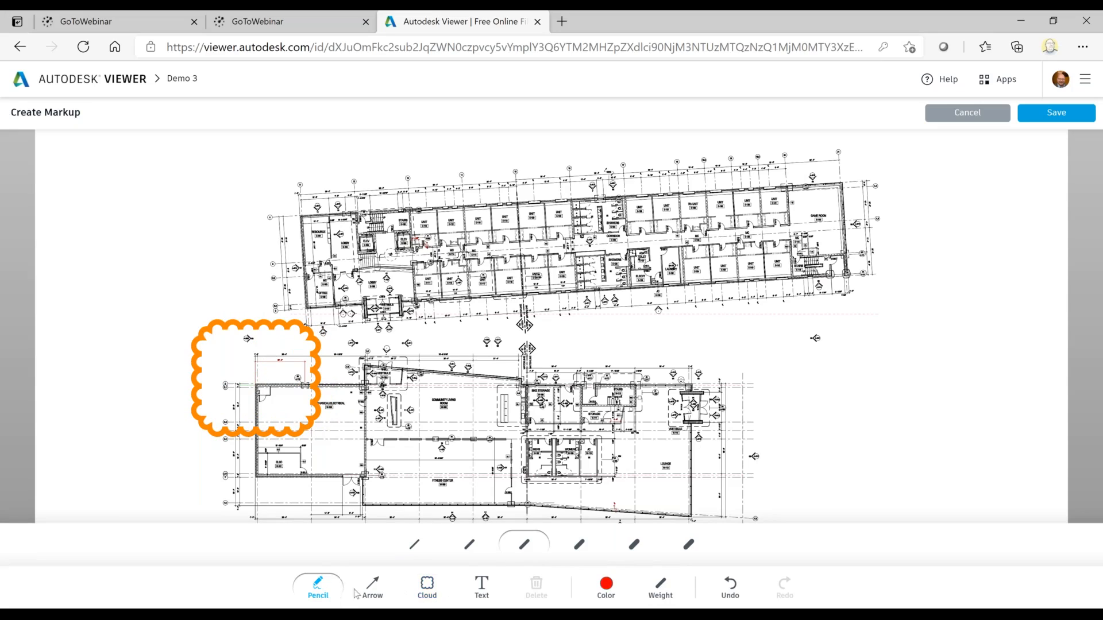
click(415, 544)
mouse_move(974, 359)
mouse_down()
mouse_move(940, 434)
mouse_move(814, 414)
mouse_move(966, 246)
mouse_up()
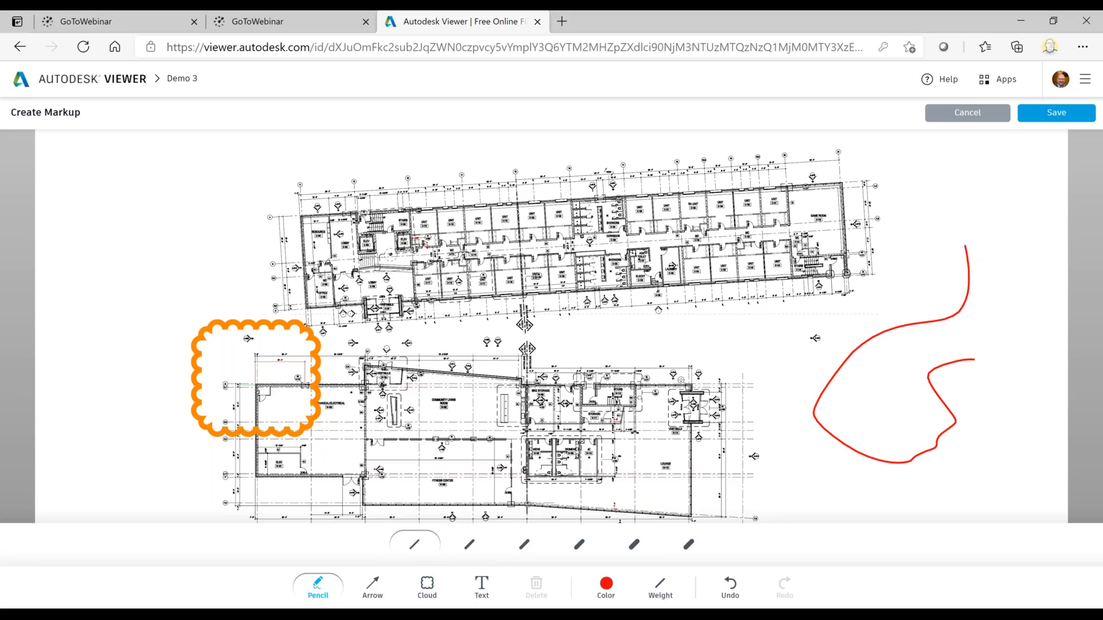
click(1054, 118)
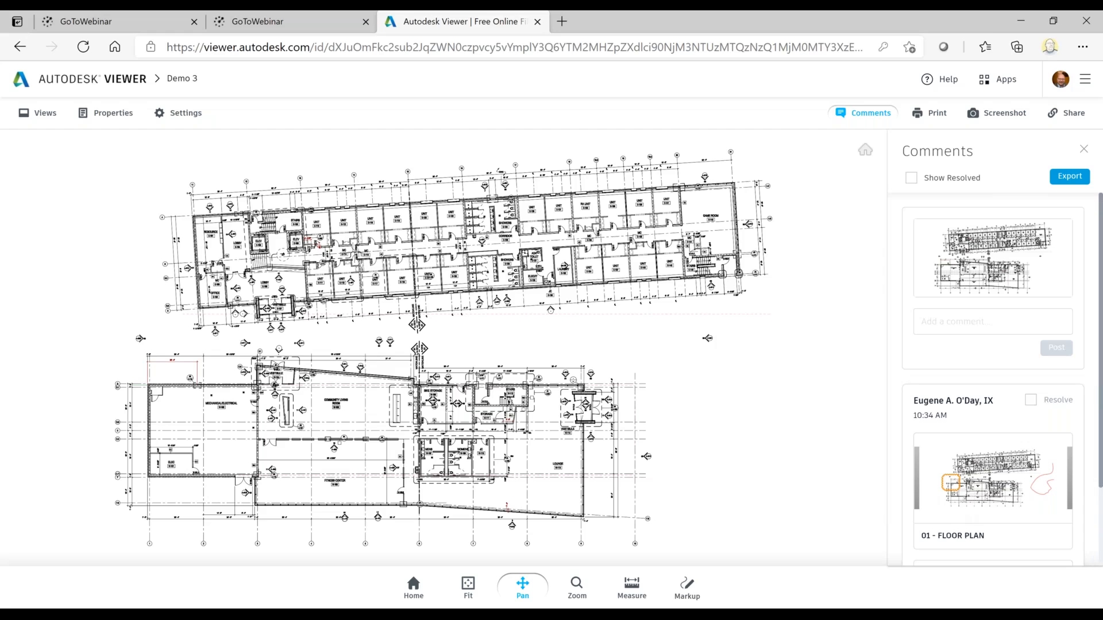
Step: Switch back to Revit and refresh the list of shared views
mouse_move(605, 615)
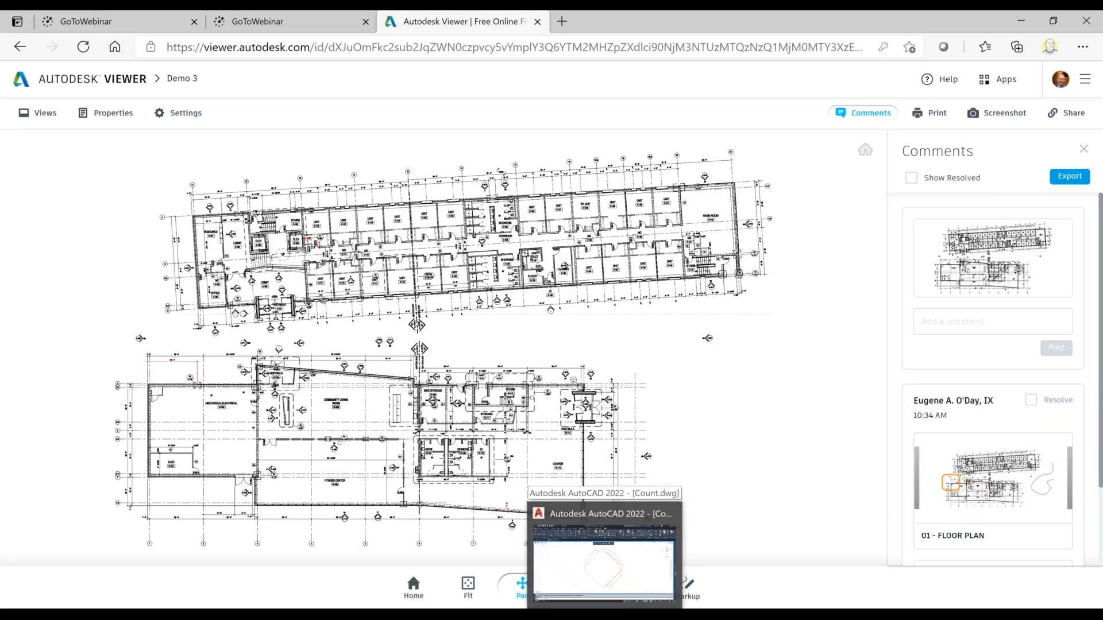
click(443, 615)
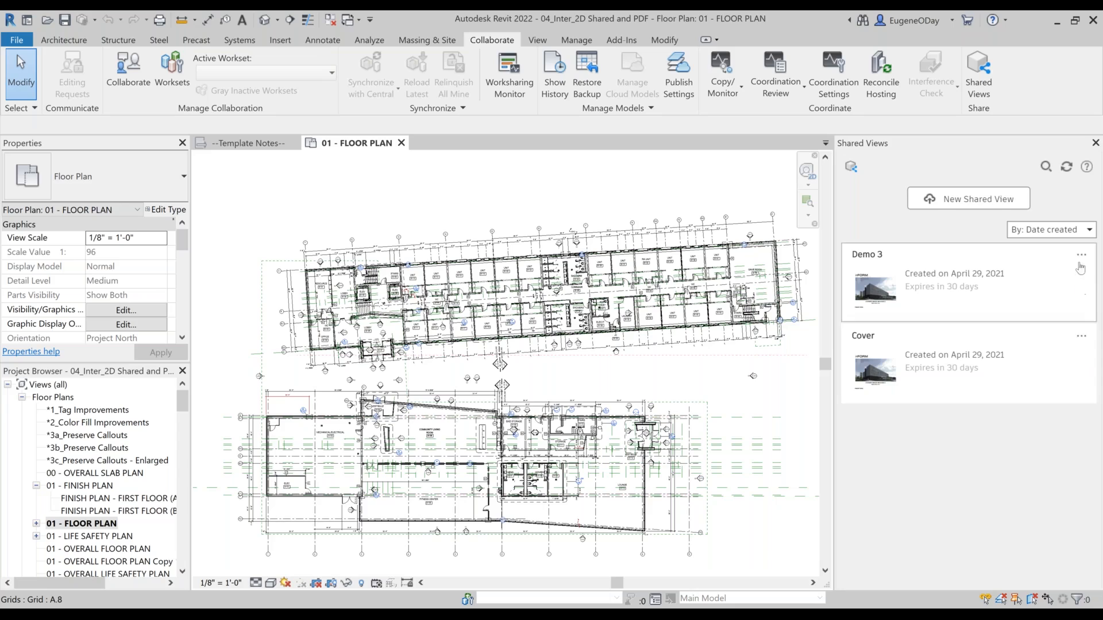
click(1067, 167)
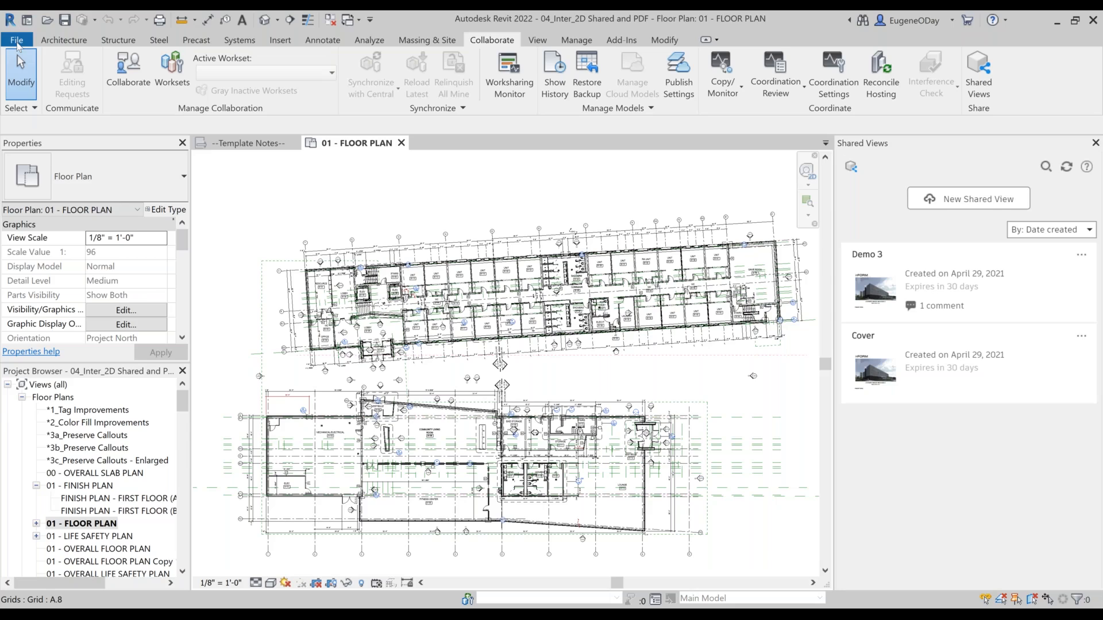
Step: Start a PDF export of the project with the range set to the selected views/sheets of the Demo set
click(18, 42)
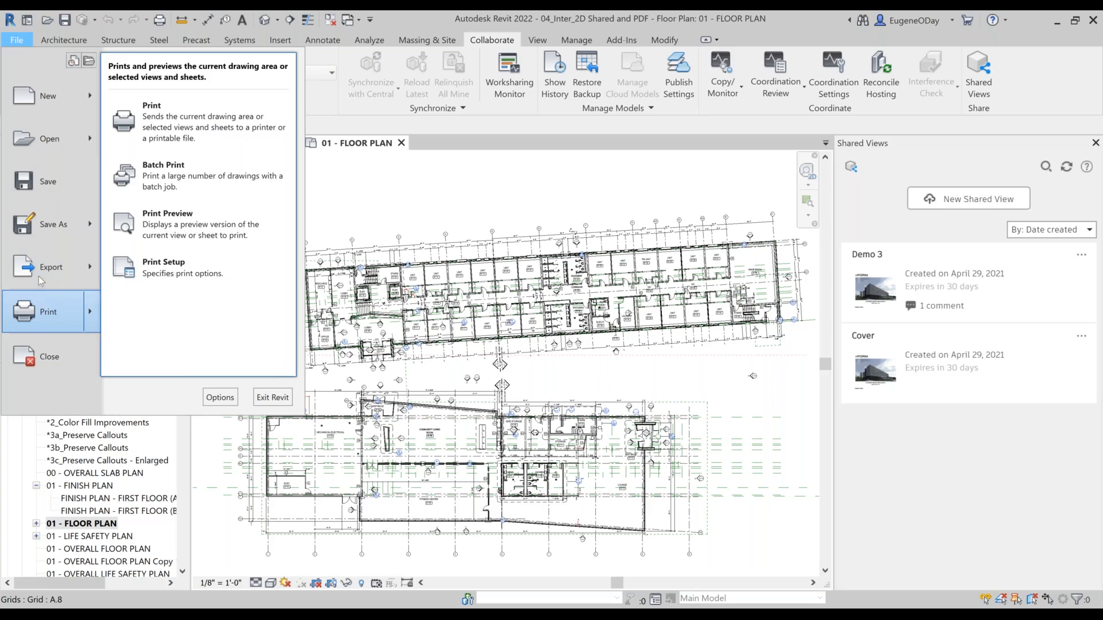
mouse_move(40, 278)
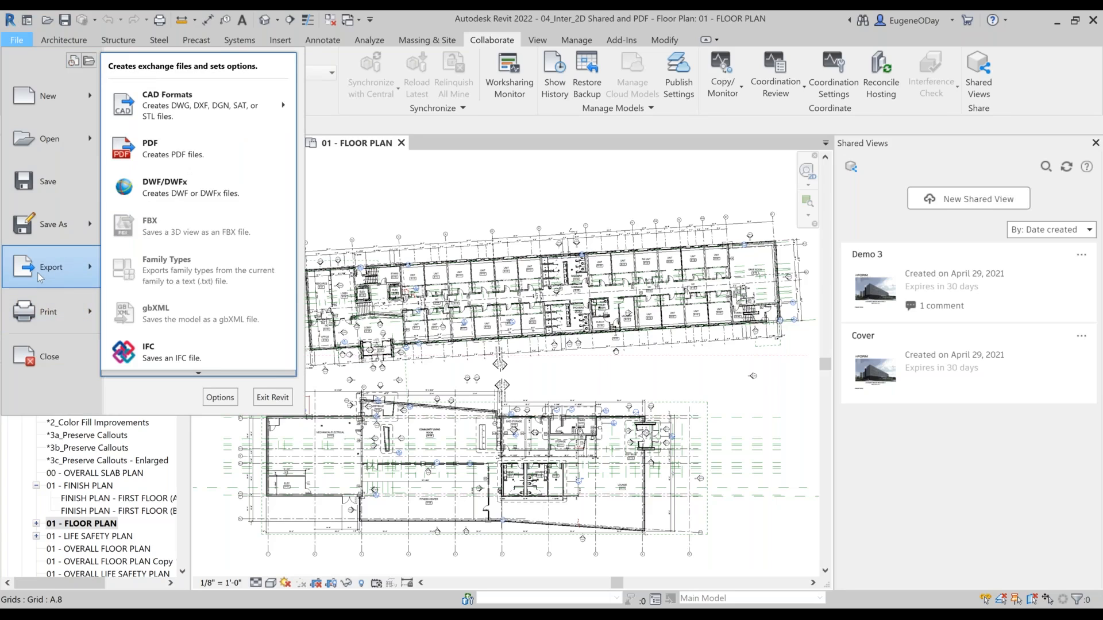
click(161, 151)
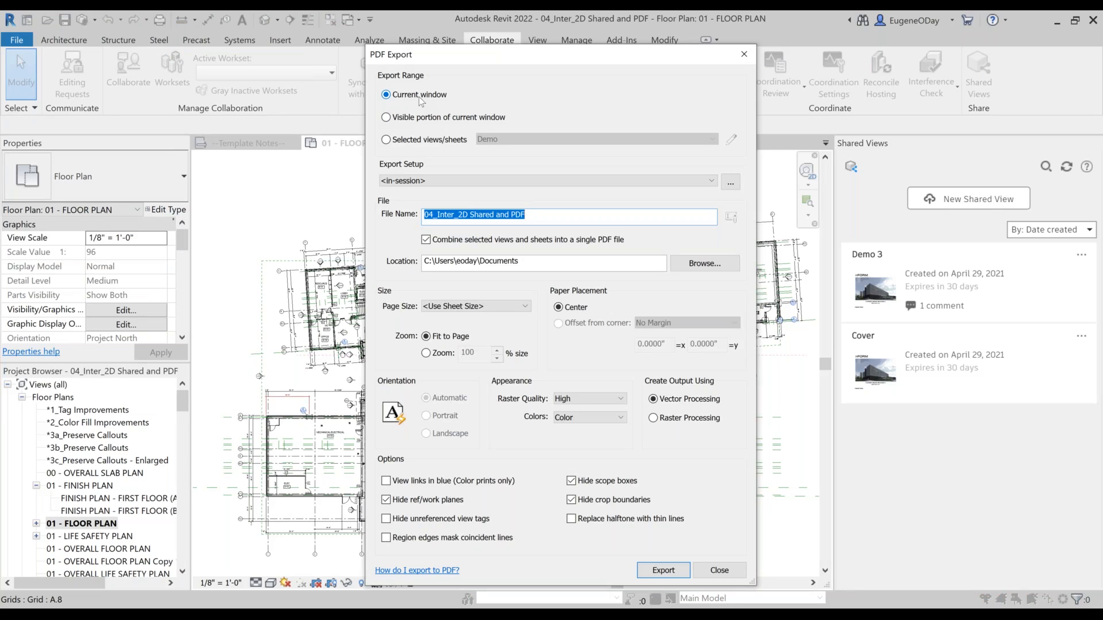
click(426, 139)
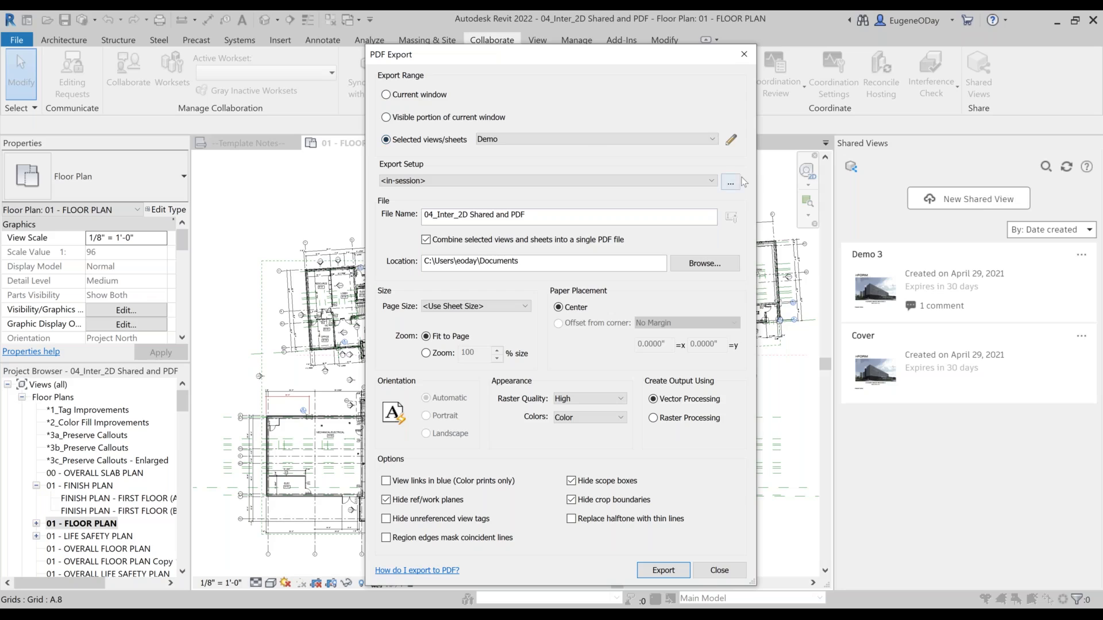
Step: Remove the *1_Tag Improvements floor plan from the Demo view/sheet set, save the set and select it for export
click(731, 140)
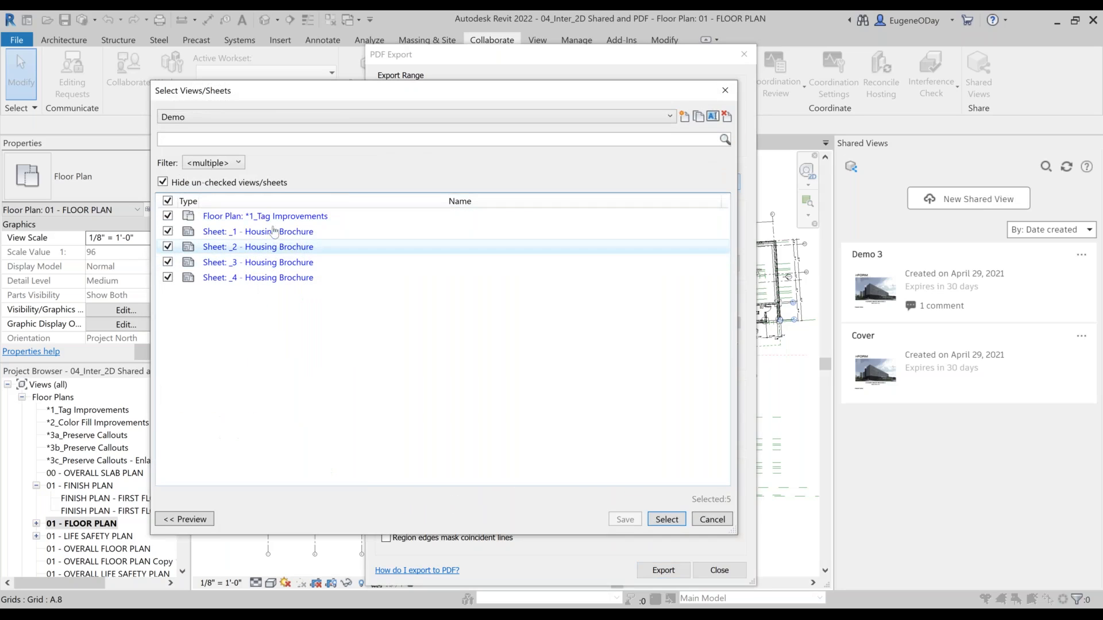
click(240, 117)
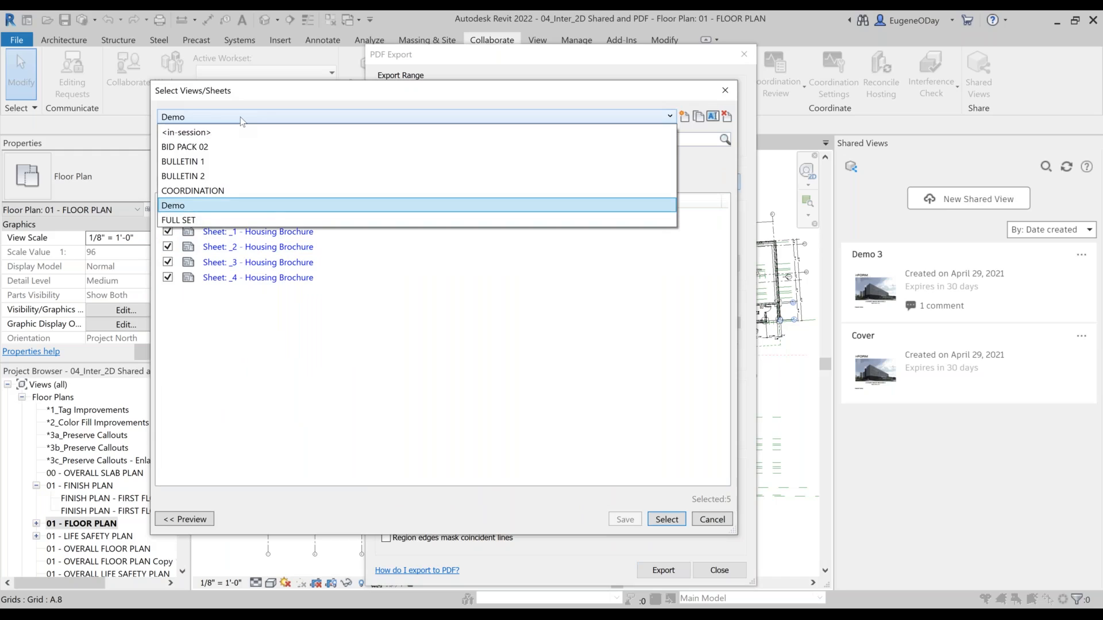
click(240, 116)
click(225, 166)
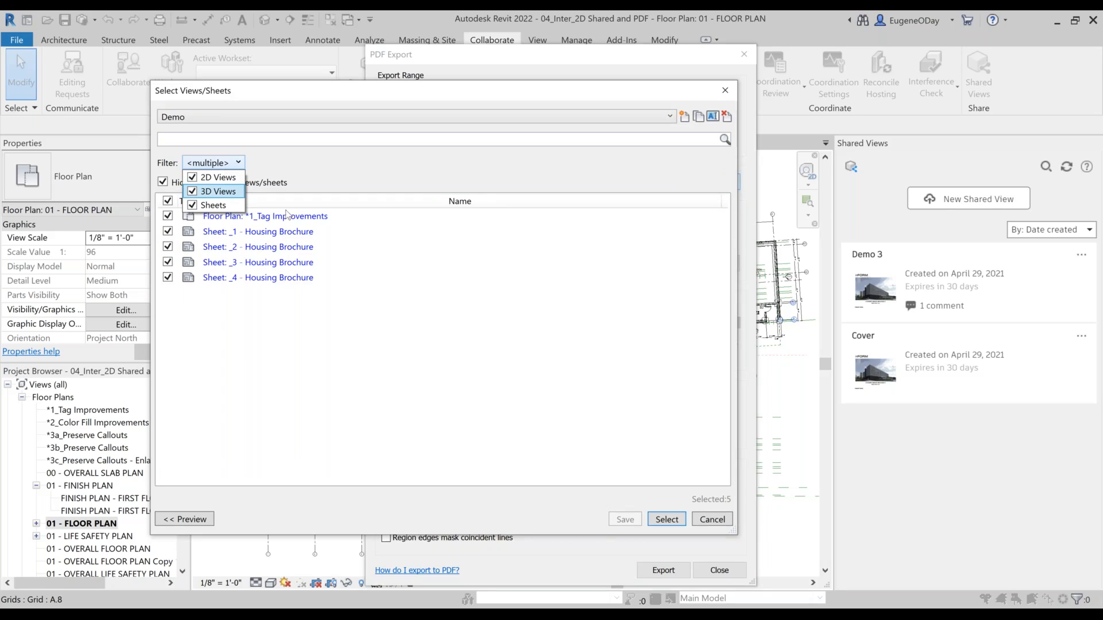
click(475, 332)
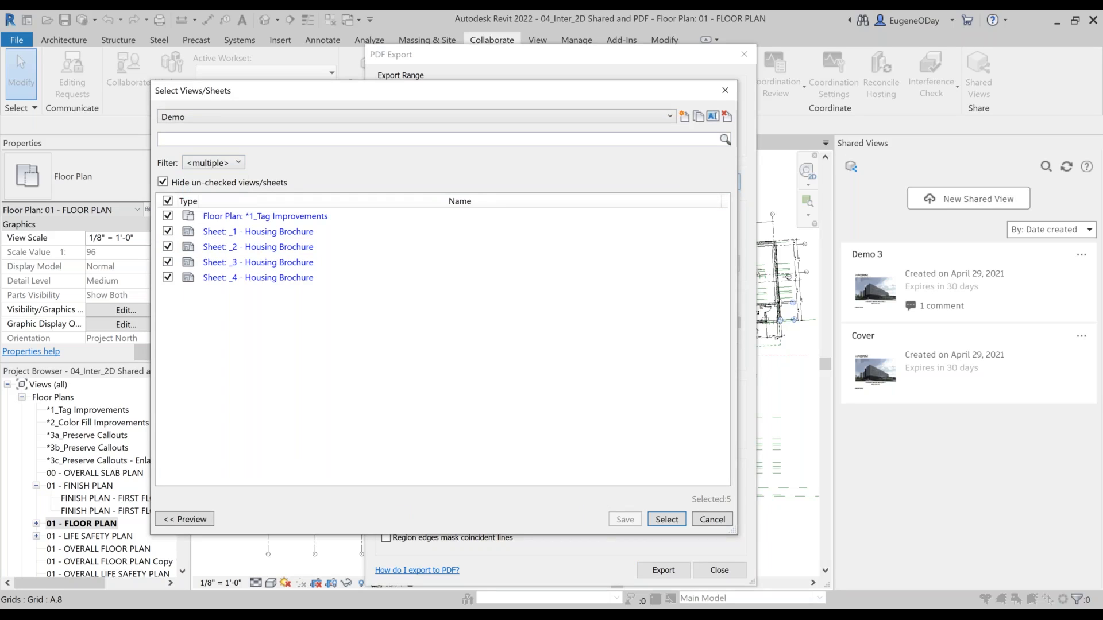
click(167, 216)
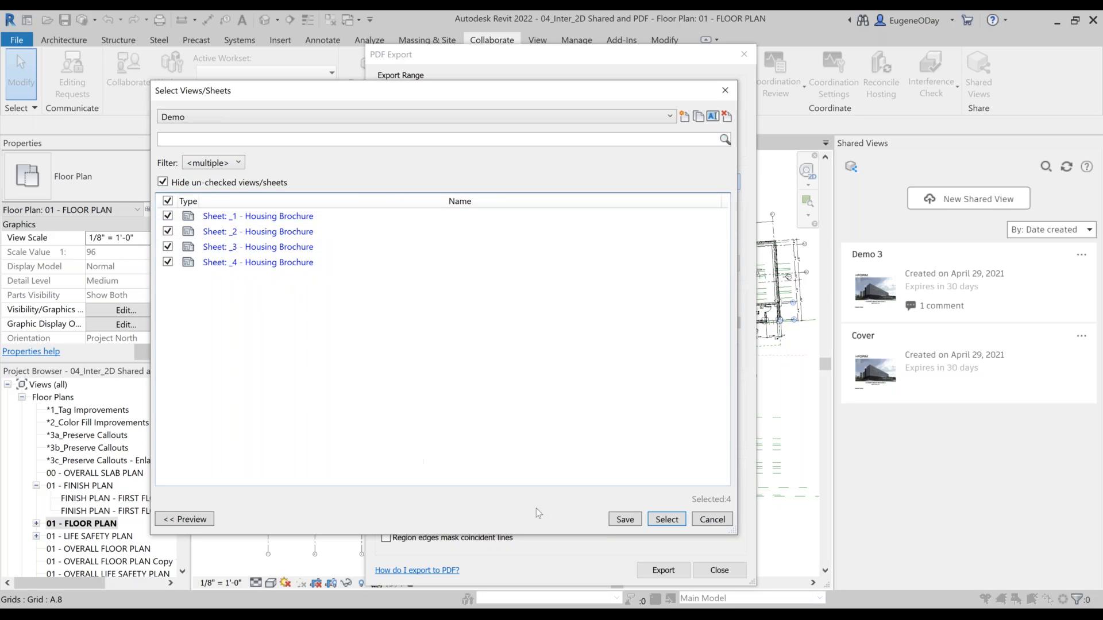
click(623, 520)
click(666, 519)
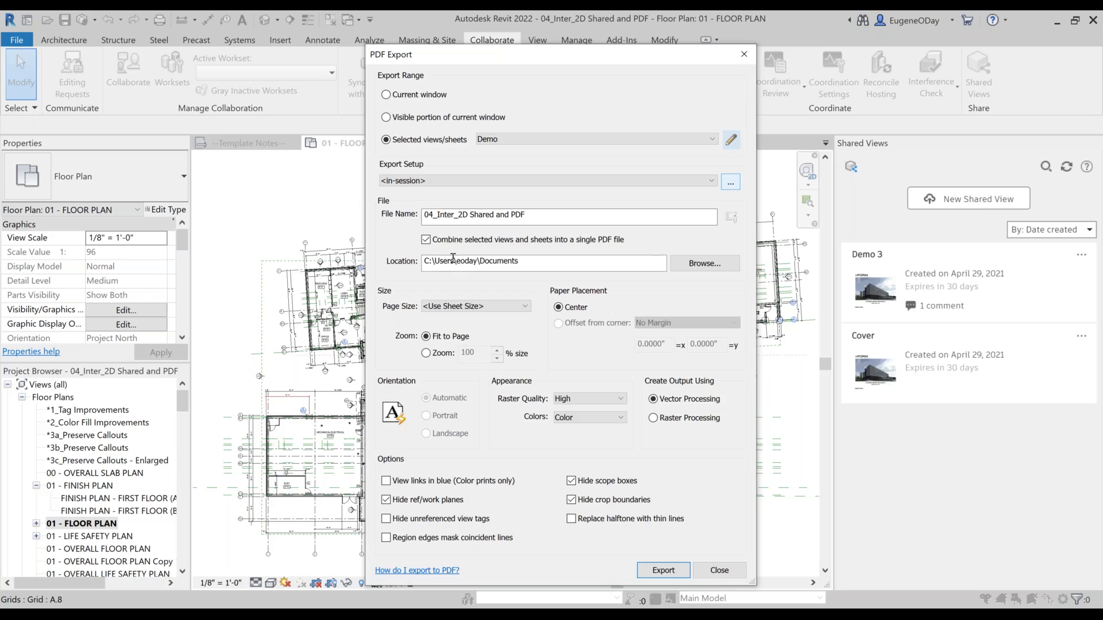
Step: Examine the naming rule fields offered for separate PDF files, and restore combining everything into a single PDF
click(426, 241)
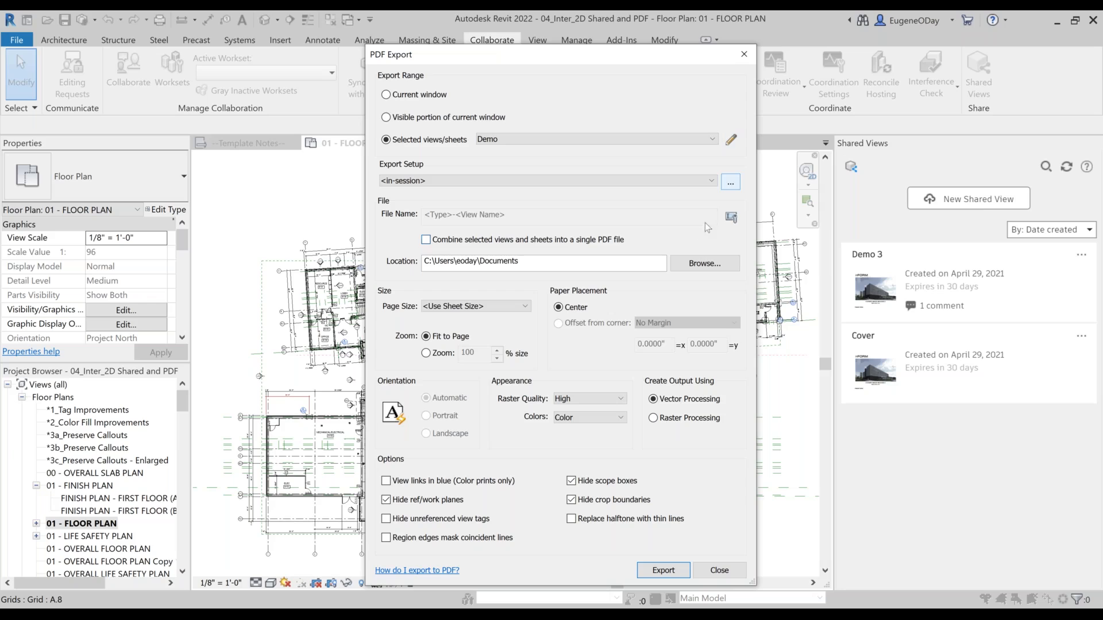
click(732, 218)
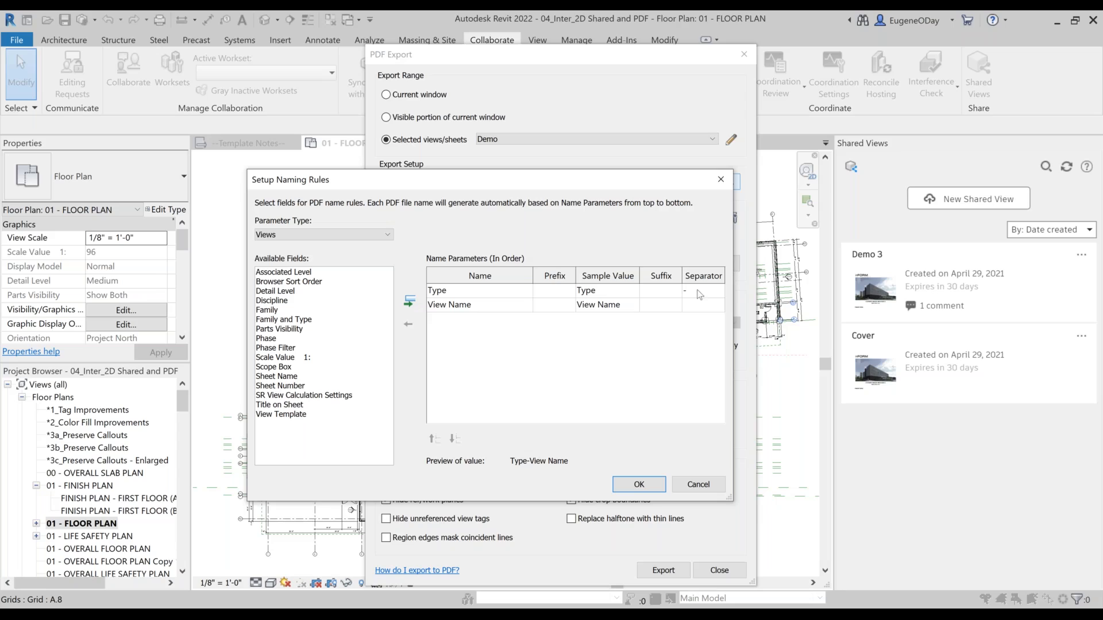
click(260, 378)
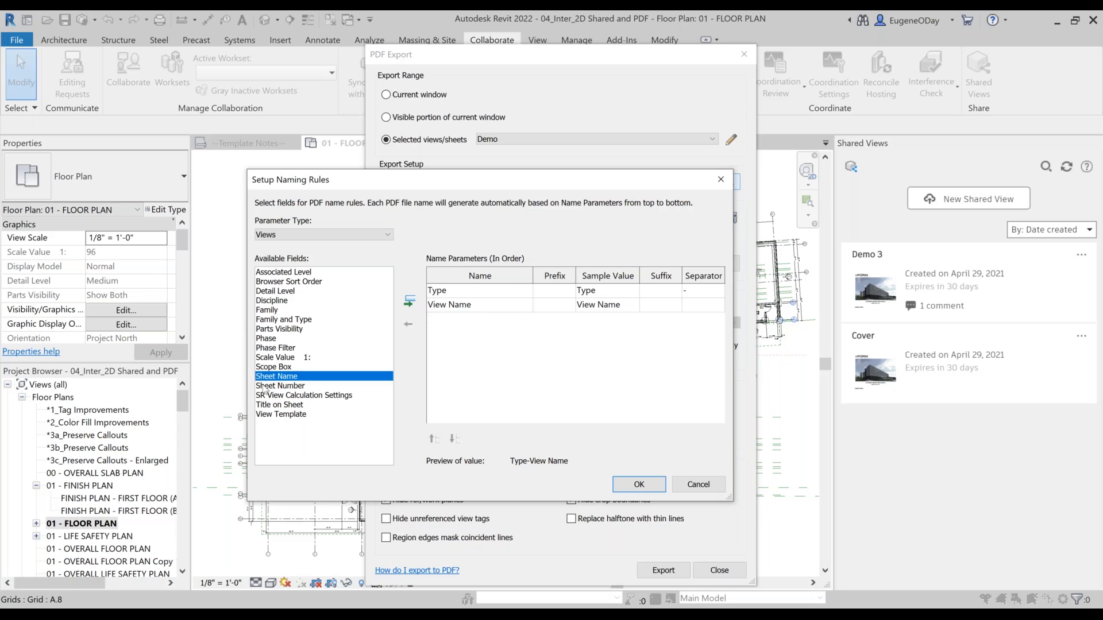
click(265, 387)
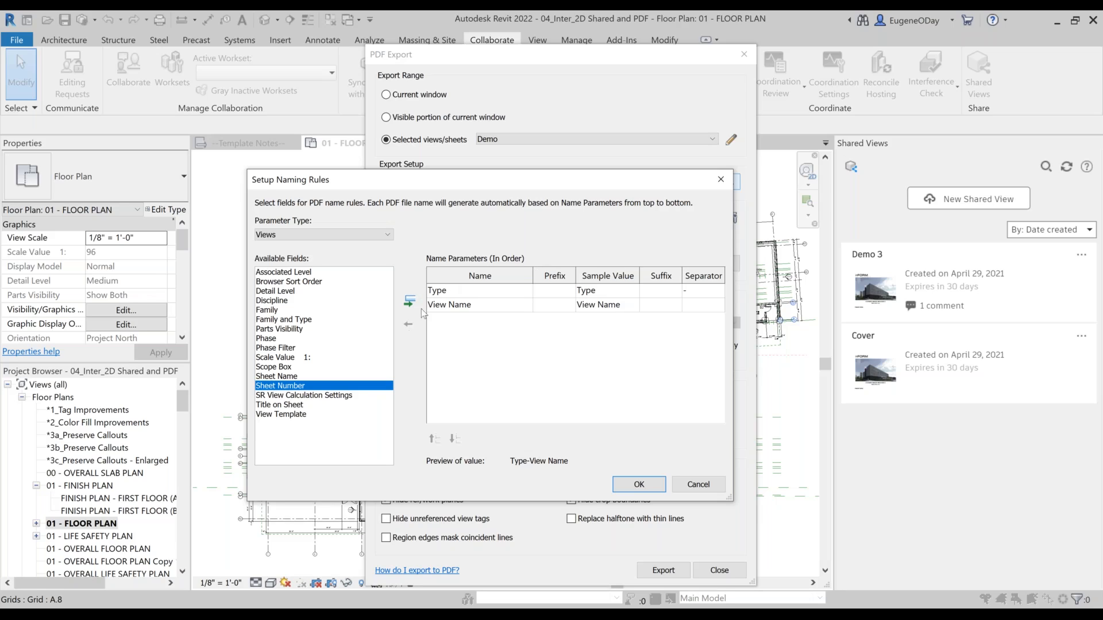
click(698, 484)
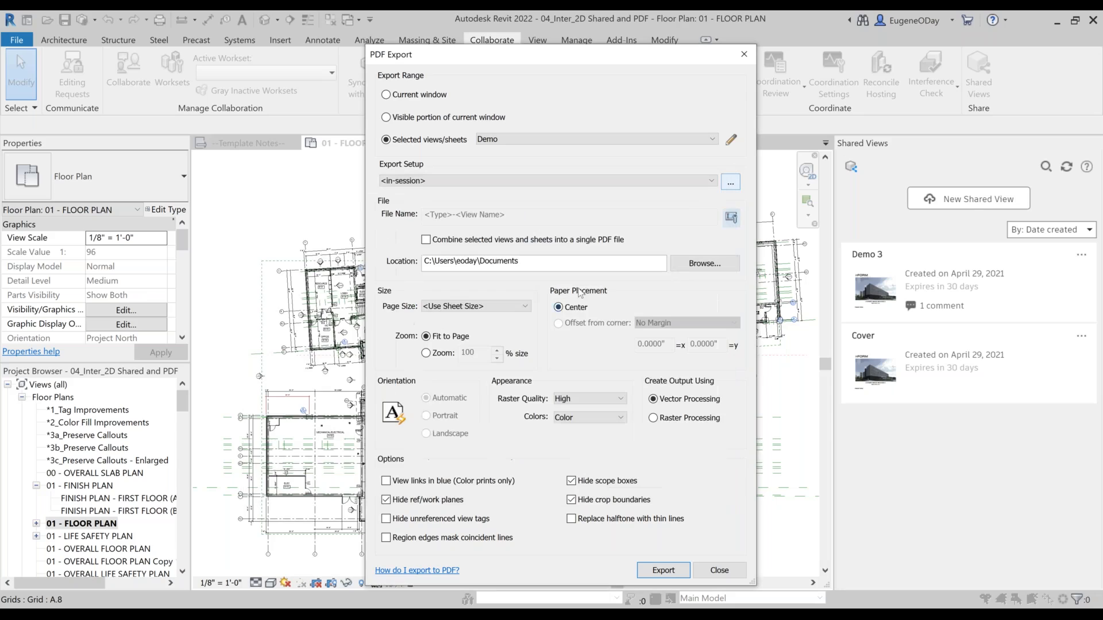
click(425, 240)
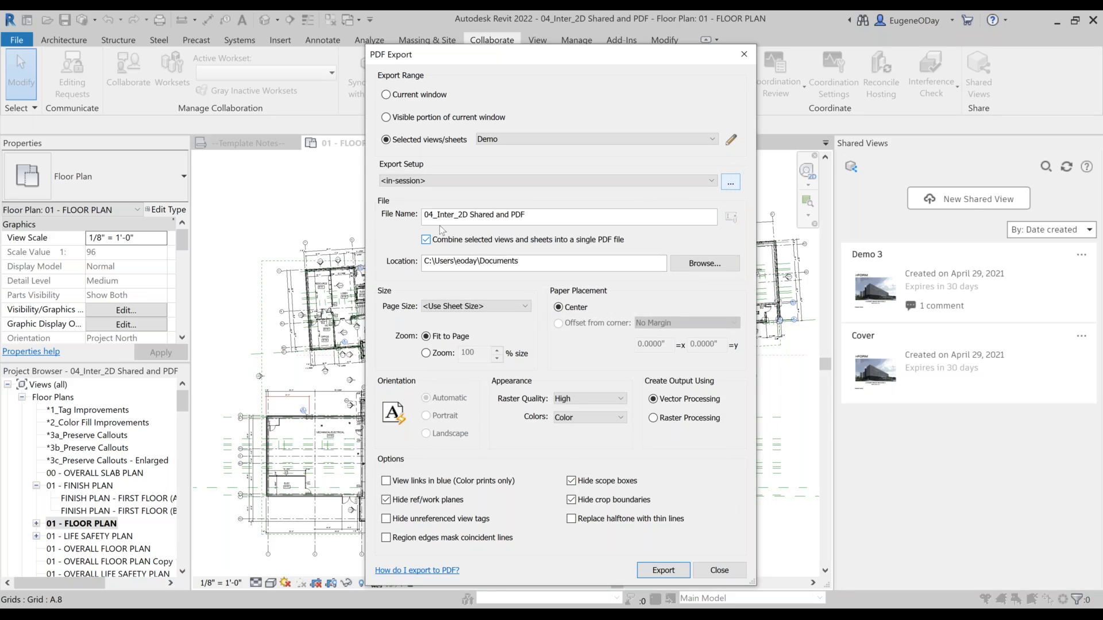
Step: Name the PDF 04_Inter_2D Shared and PDF_Demo and set its location to the C:\_2022 What's New Presentation folder
click(559, 212)
text(_)
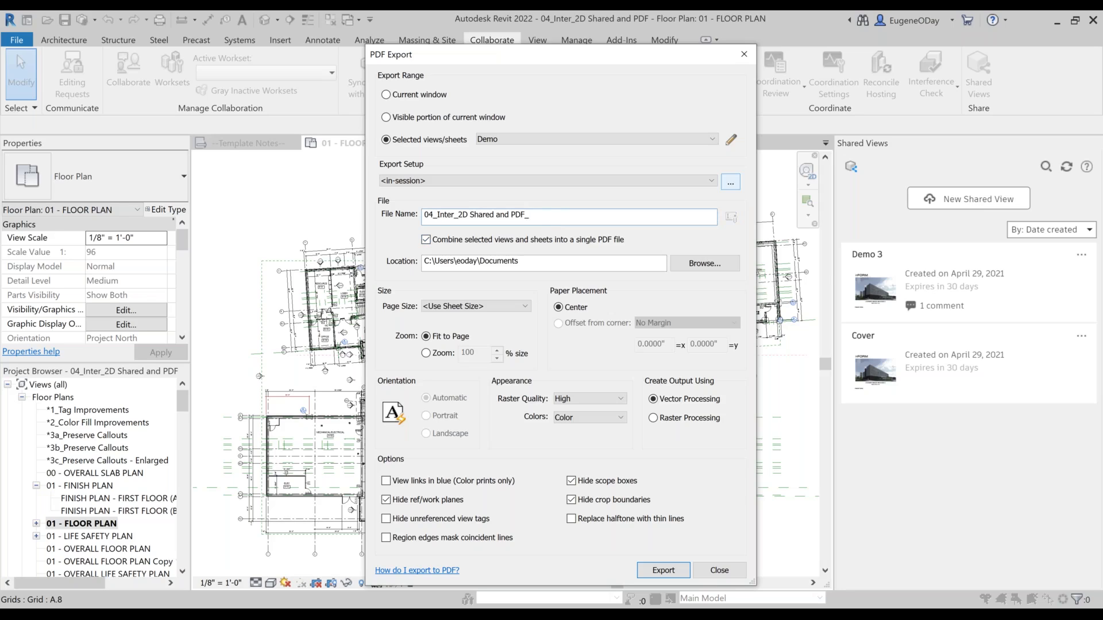
text(Demo)
click(706, 264)
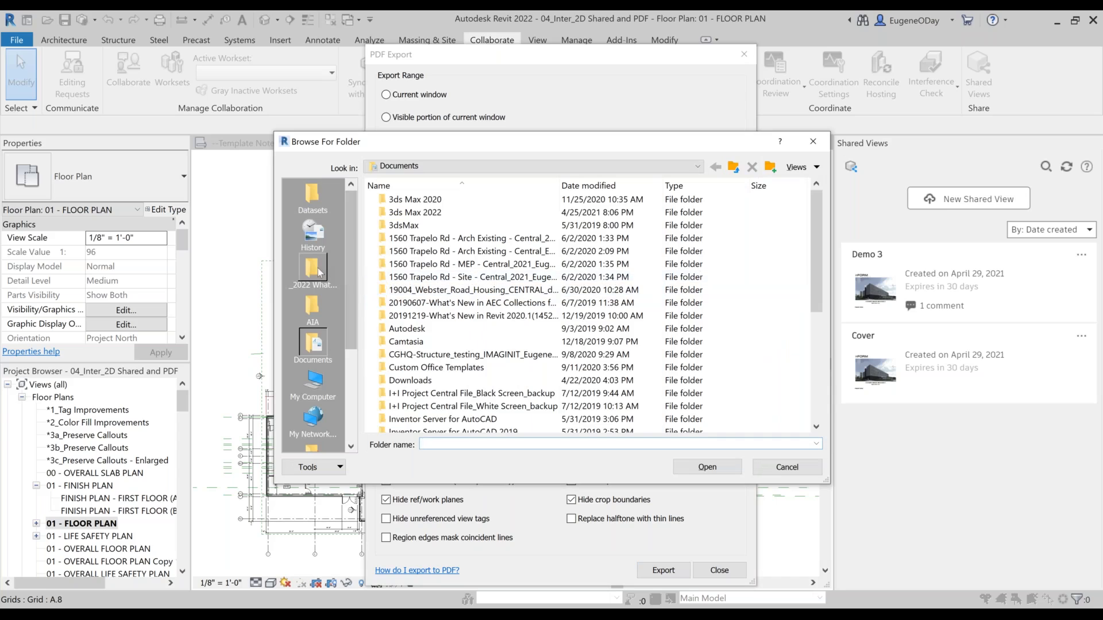
click(314, 270)
click(723, 467)
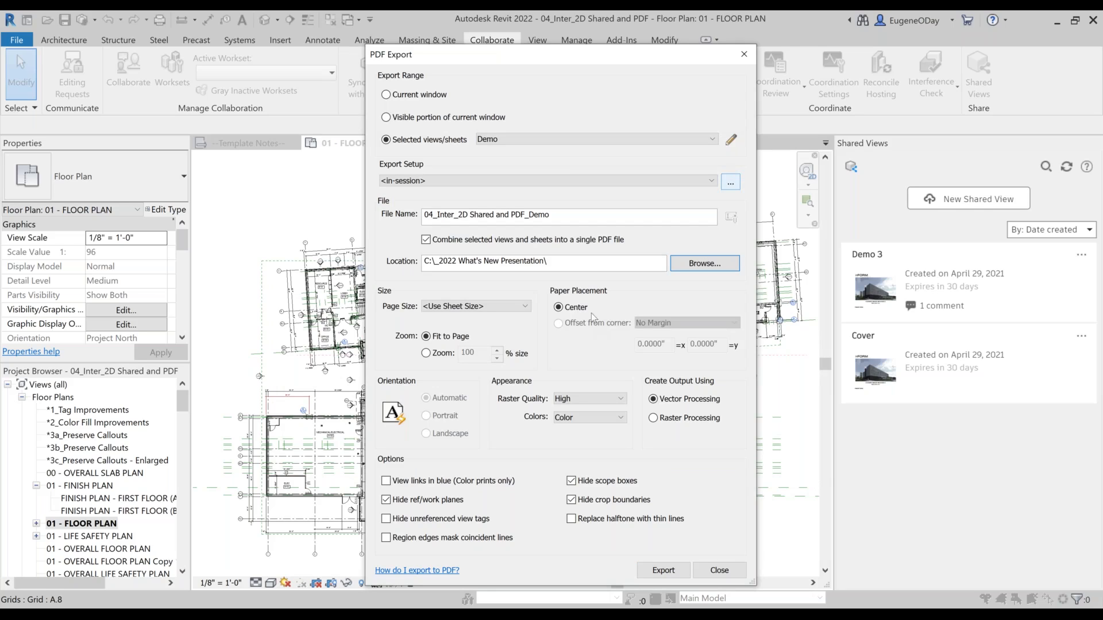
Step: Set the page size to ARCH D : 24 x 36 in at 100% zoom and export the PDF without saving the settings
click(498, 305)
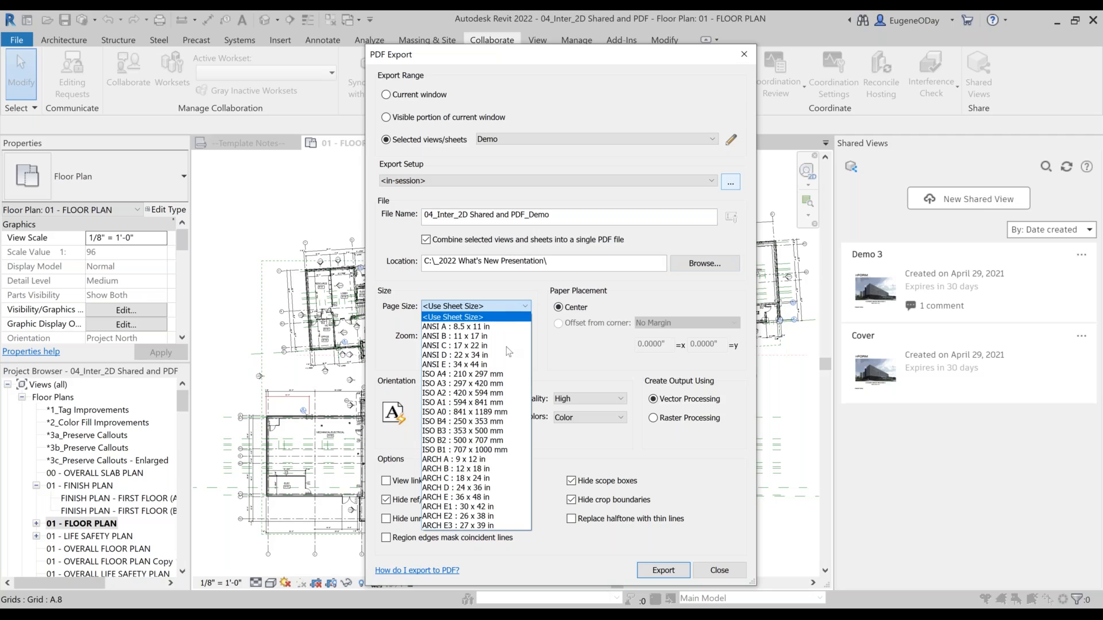
click(497, 488)
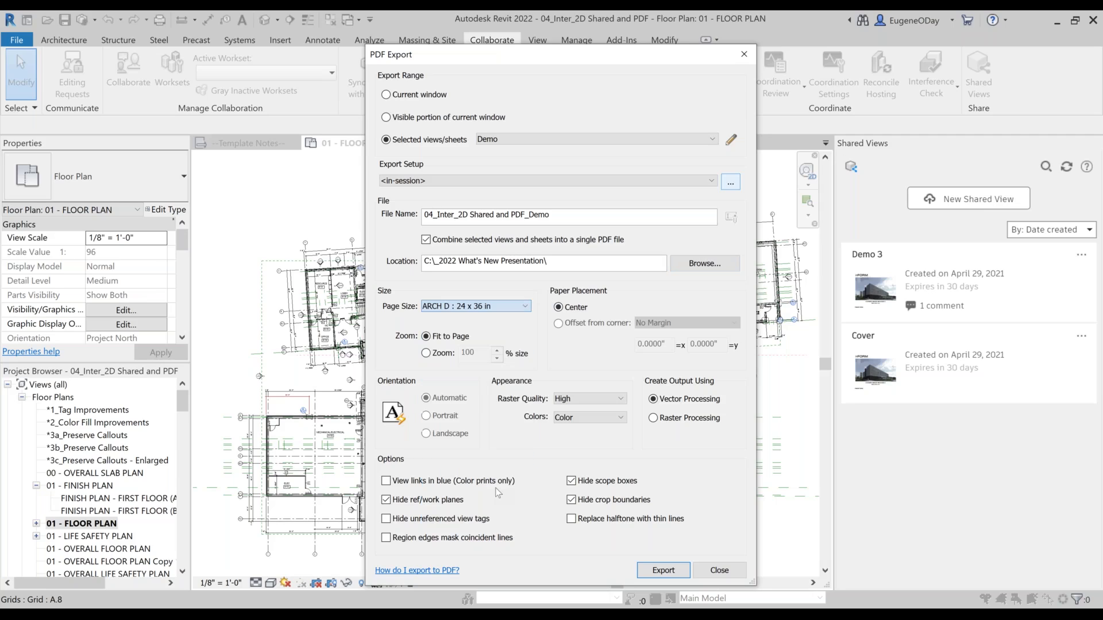
click(436, 357)
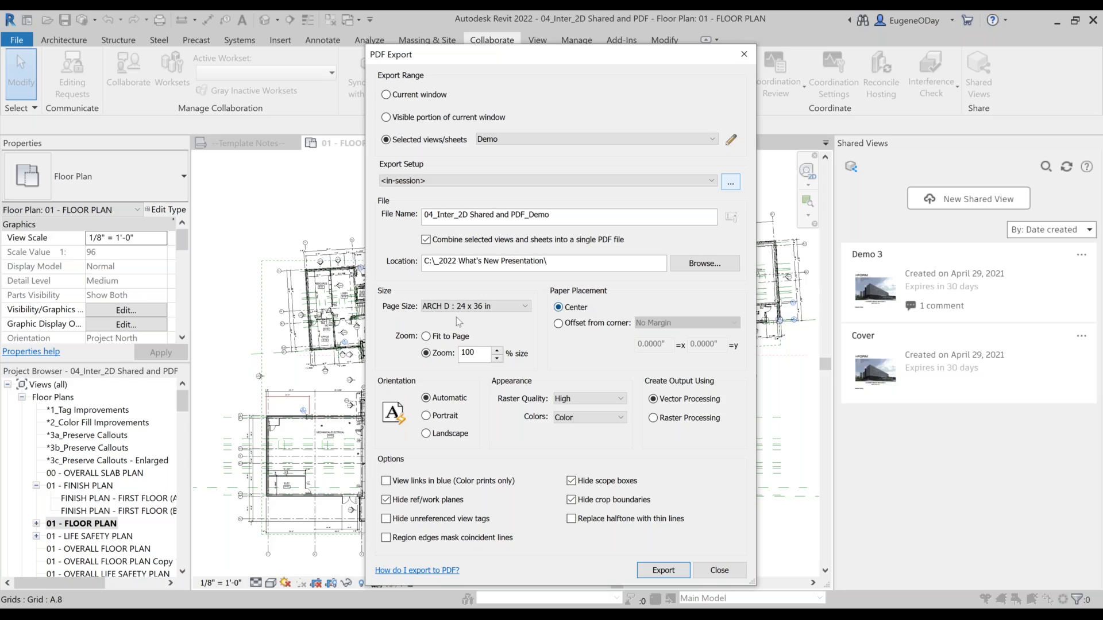
click(662, 570)
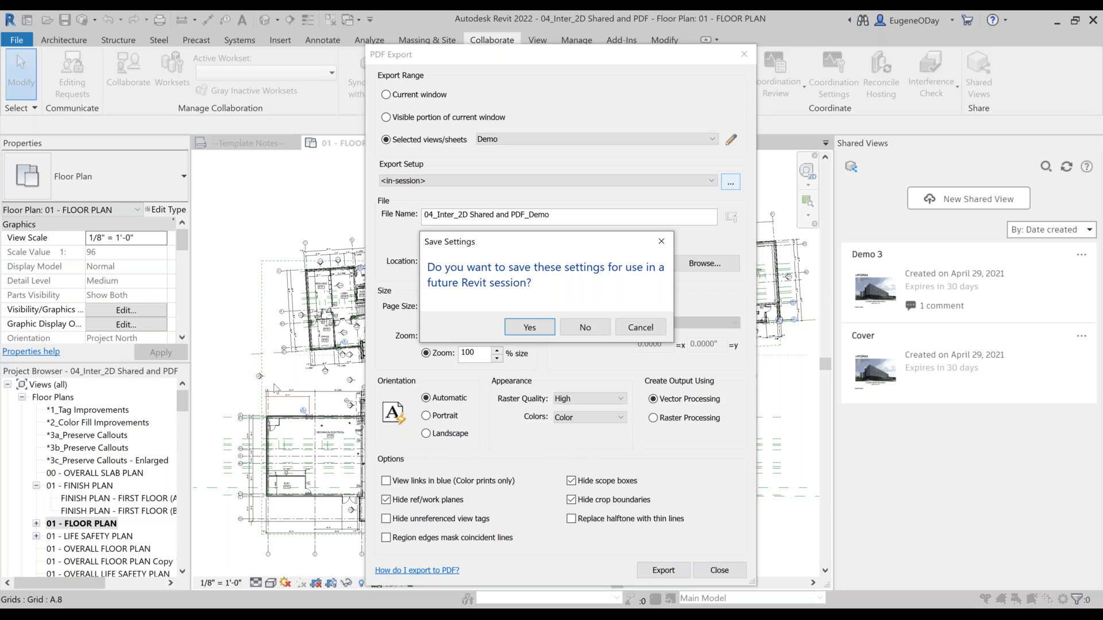
click(601, 325)
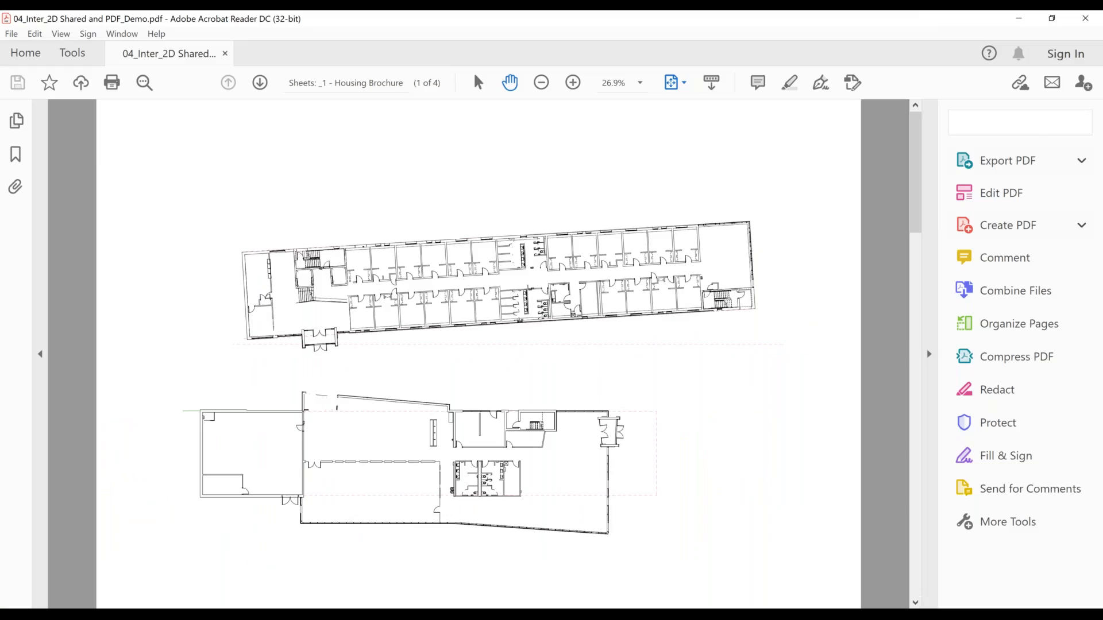
Step: Look through the Housing Brochure sheets in the exported PDF and return to the first page
scroll(616, 397, down, 3)
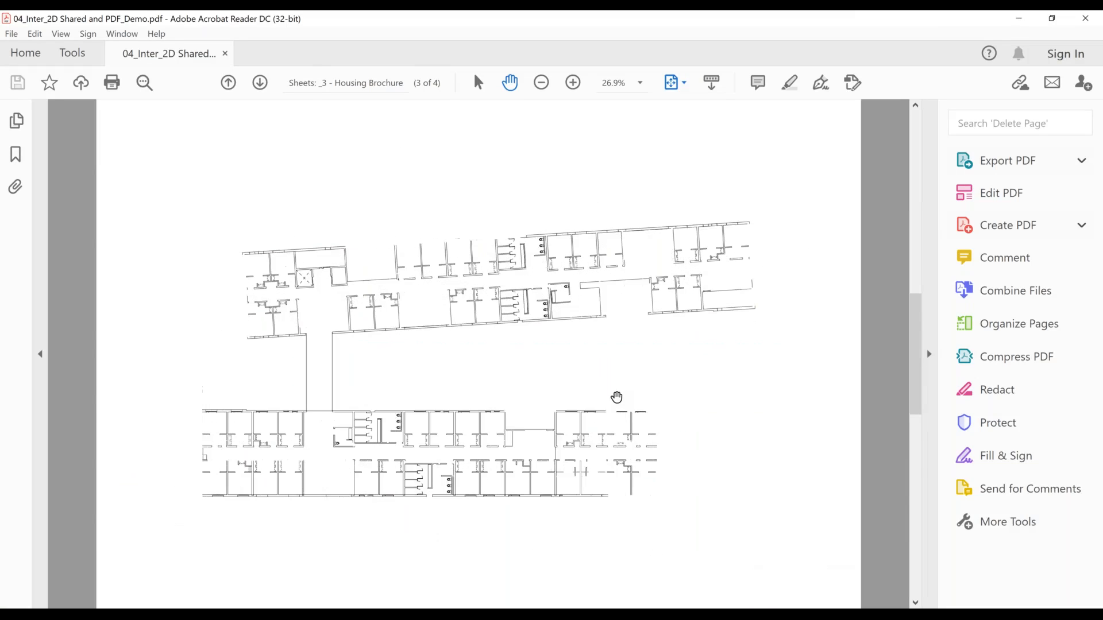
scroll(617, 397, down, 3)
scroll(616, 397, up, 6)
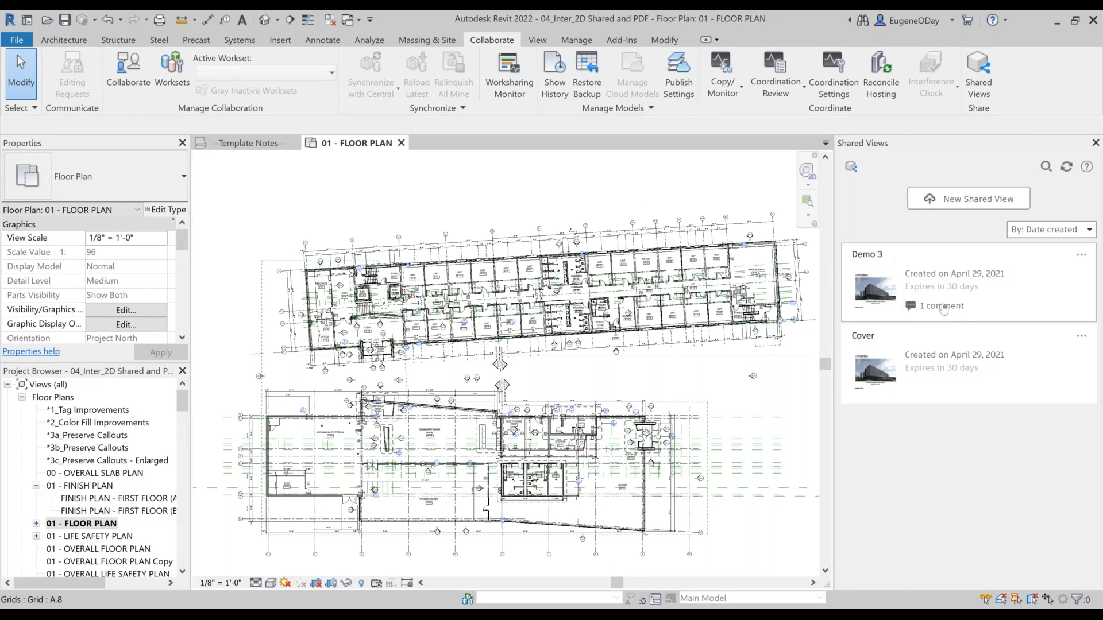
Step: Return to Revit, open the comment on the Demo 3 shared view and look at its markup in Autodesk Viewer
click(938, 282)
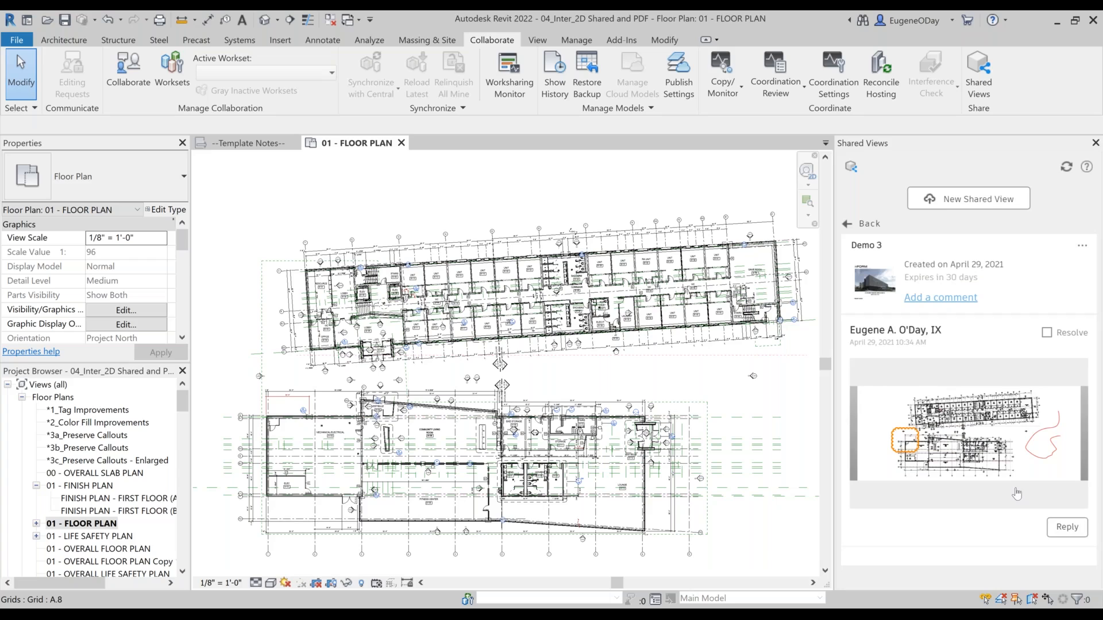
click(994, 458)
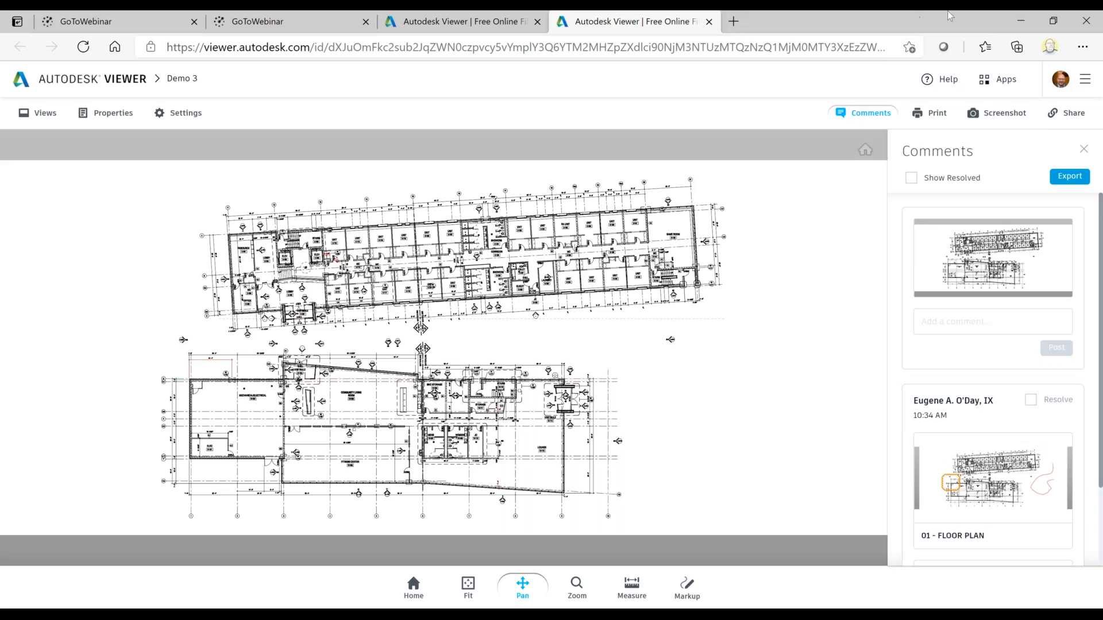
click(1020, 21)
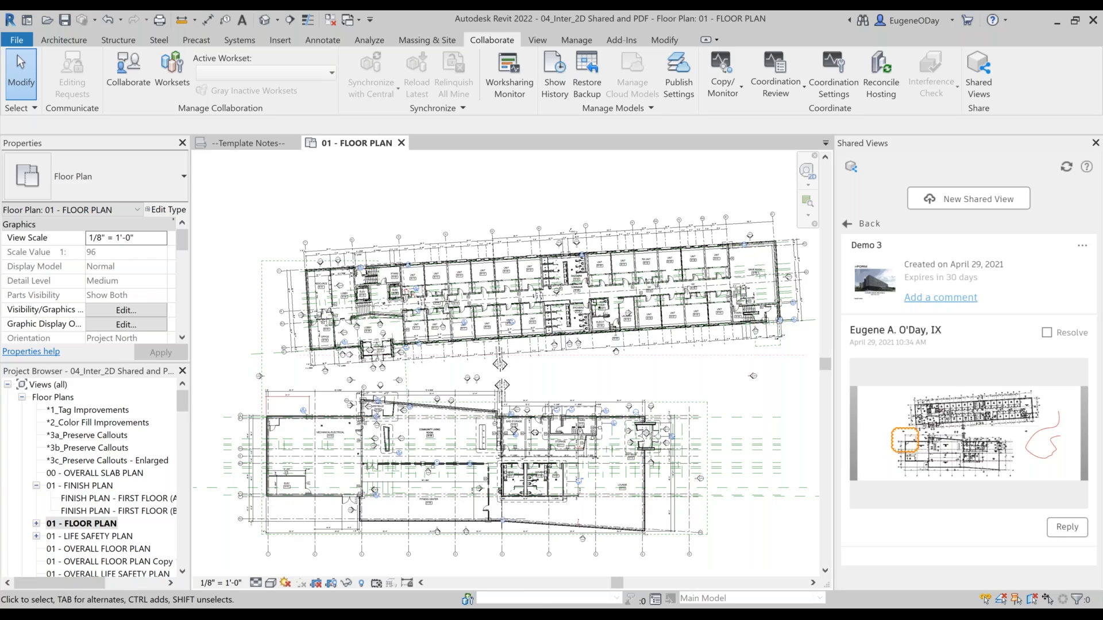
Step: Close the Shared Views list and all open views, closing the project without saving changes
click(1095, 142)
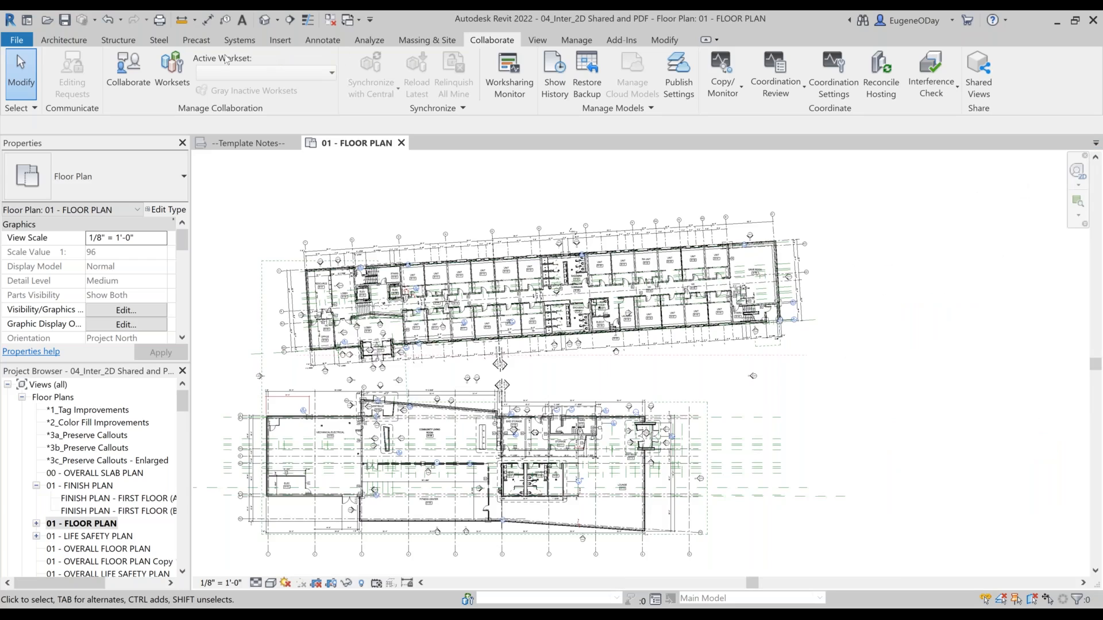
click(295, 142)
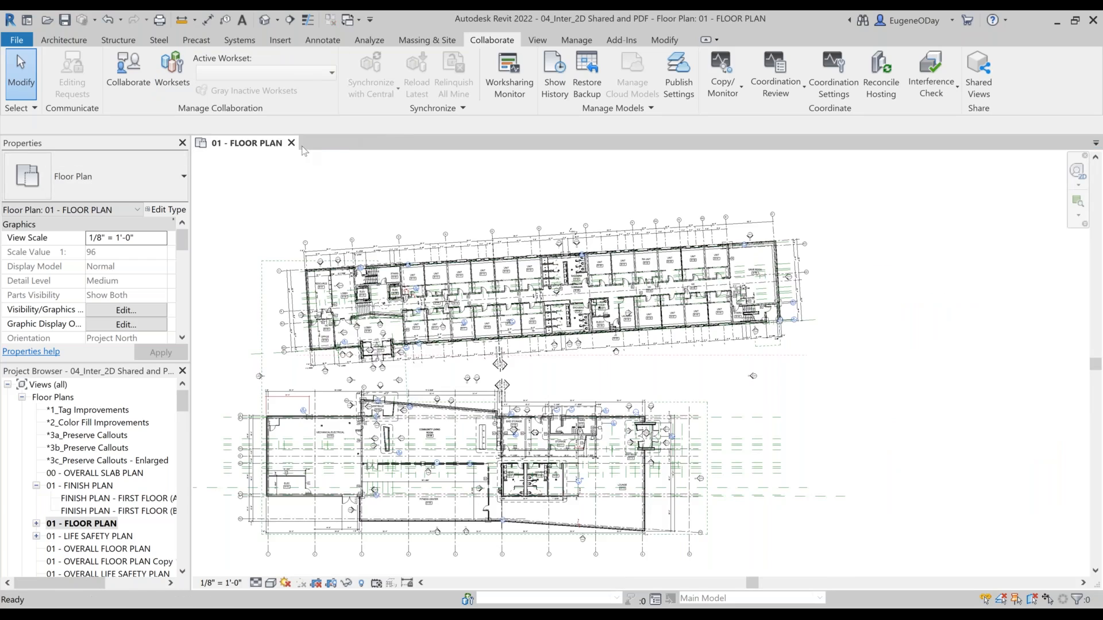
click(291, 143)
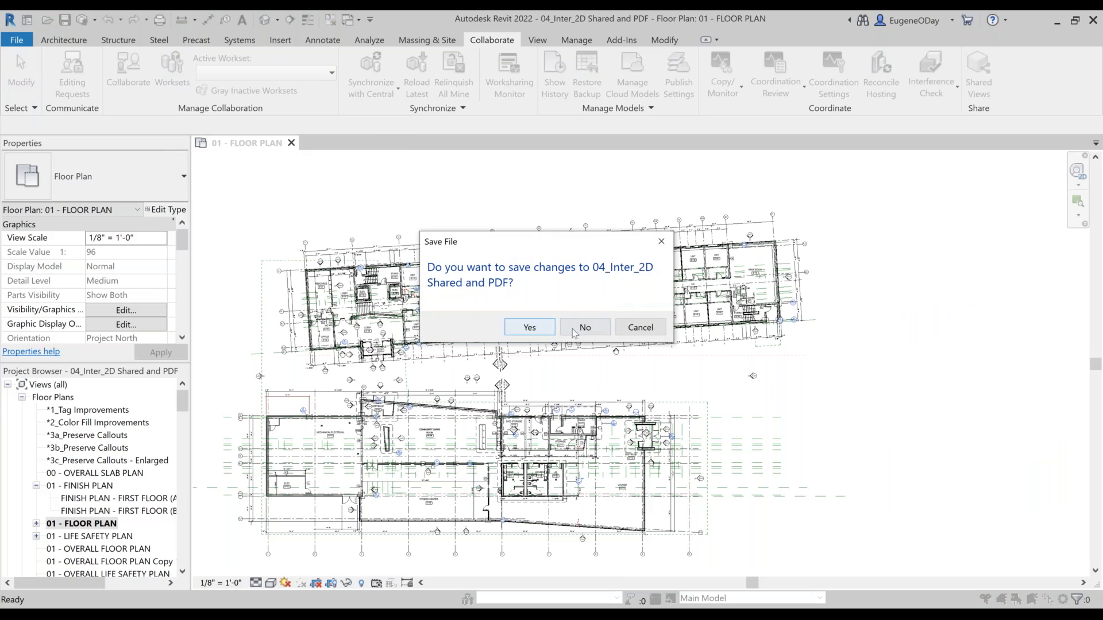
click(574, 327)
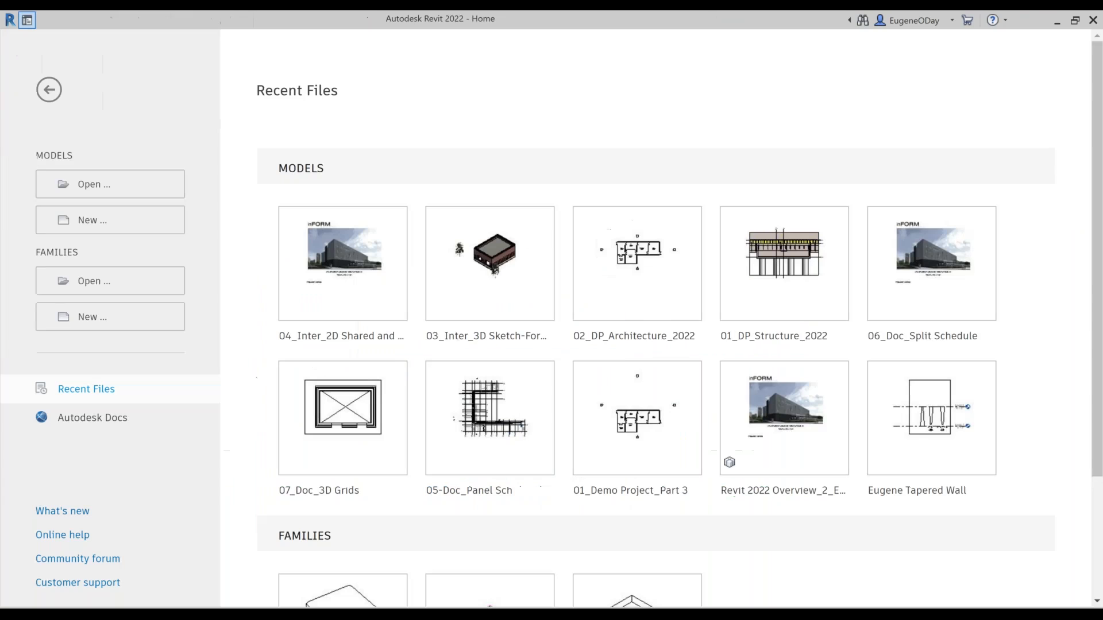
Step: Minimize Revit, close FormIt discarding the unsaved changes, and close the exported PDF in Acrobat Reader
click(1057, 21)
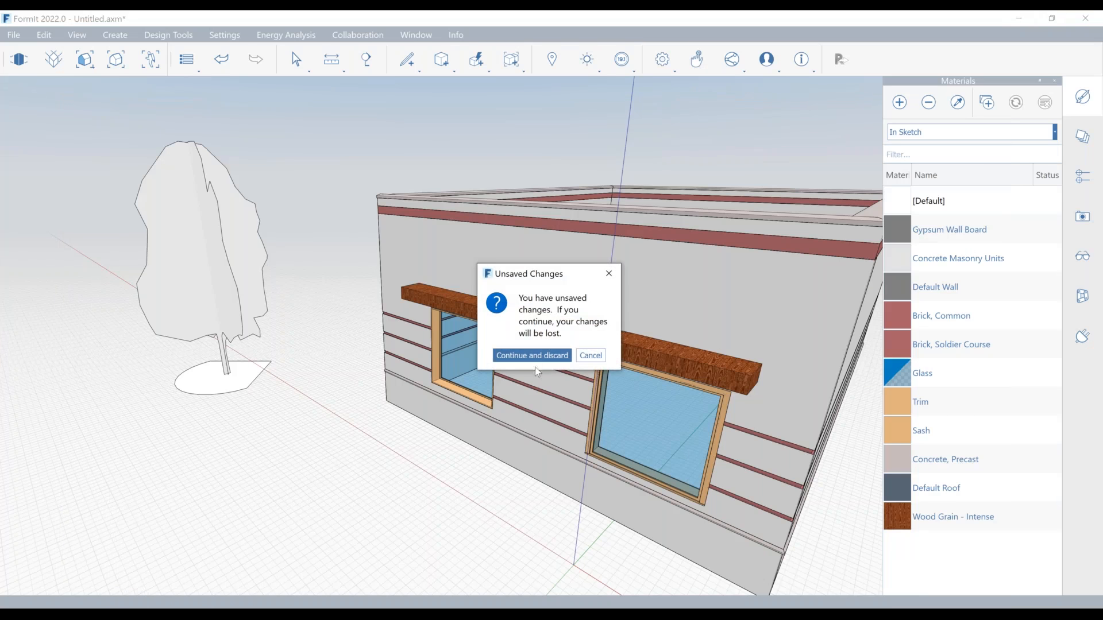
click(537, 355)
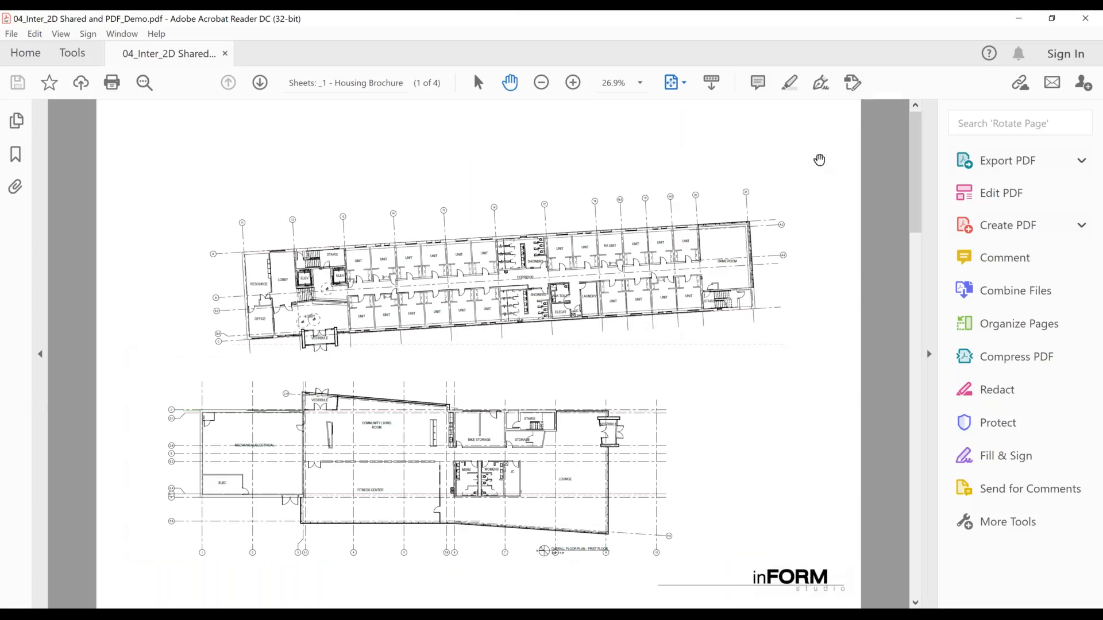
click(1085, 18)
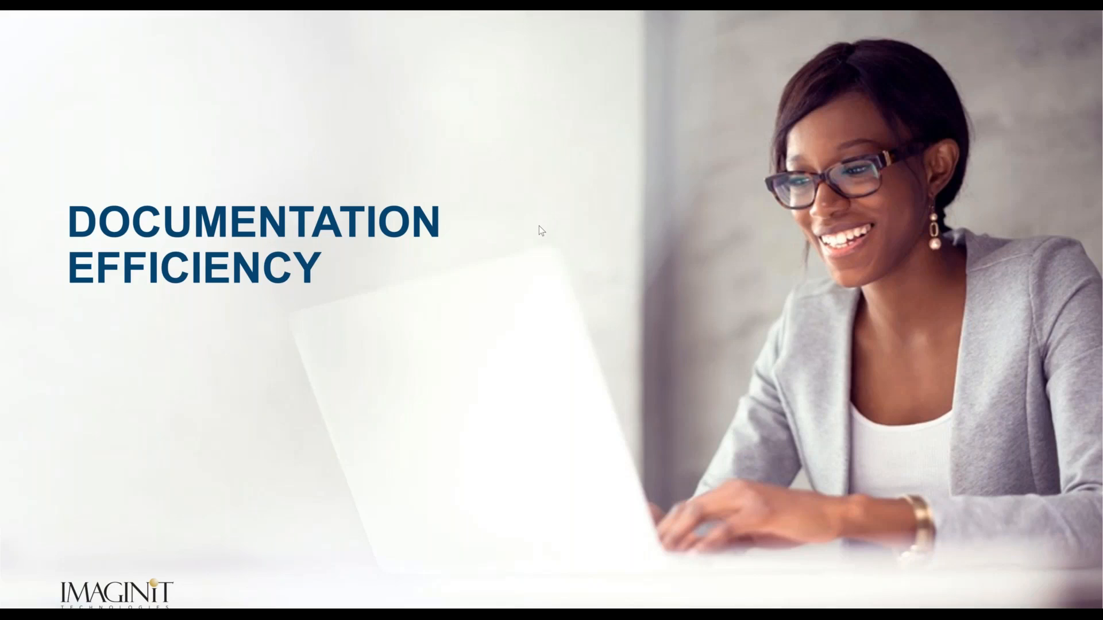
key(Right)
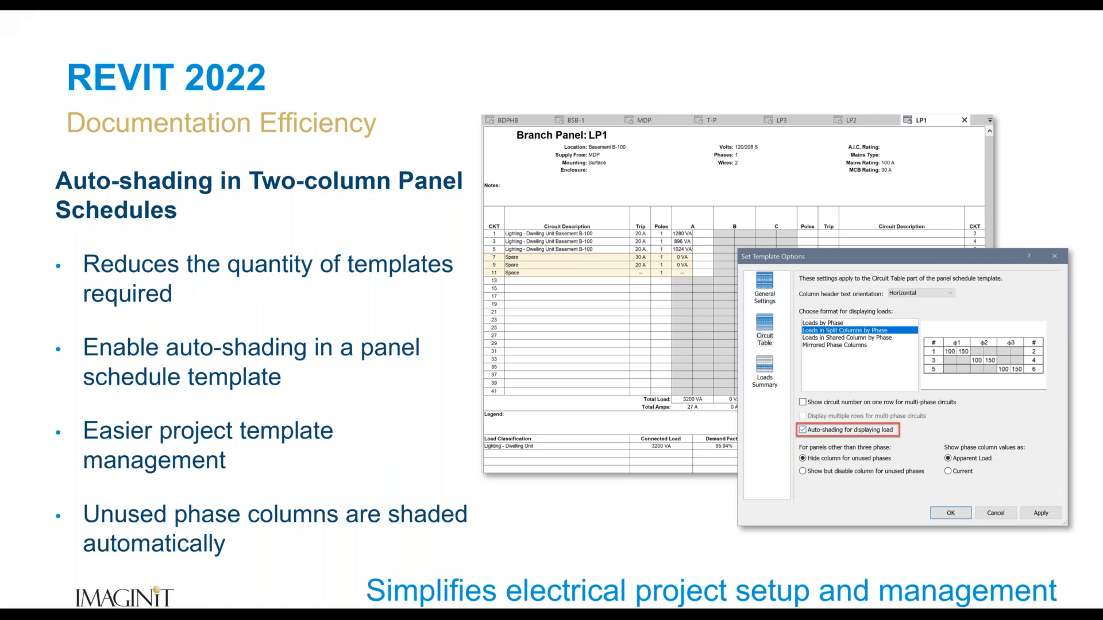
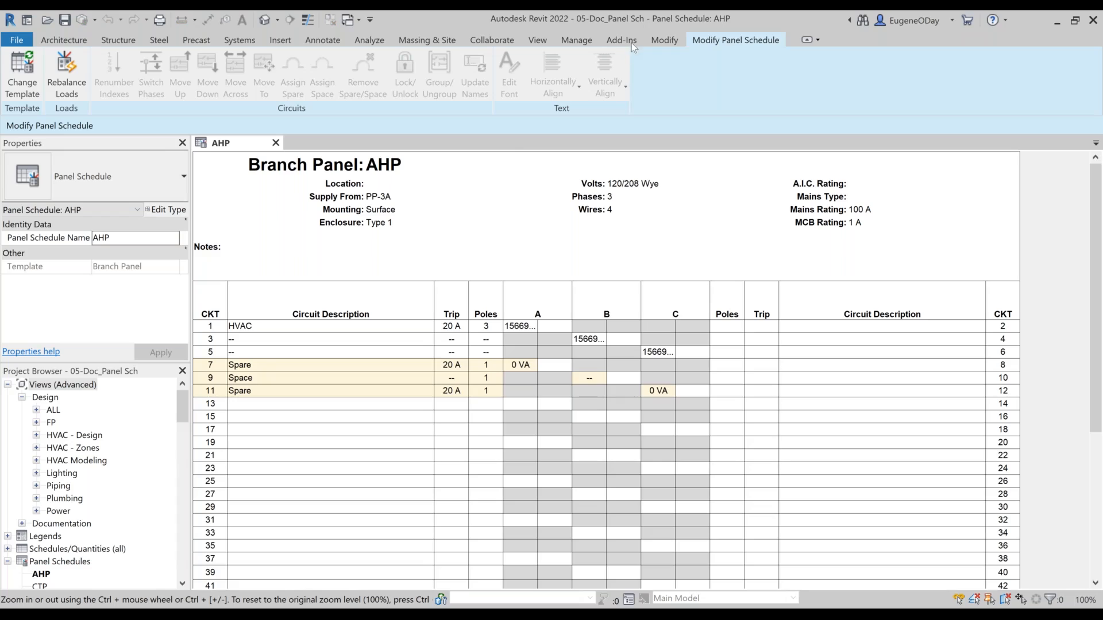
Step: Turn on auto-shading for displaying load in the circuit table options of the default Branch Panel schedule template
click(576, 40)
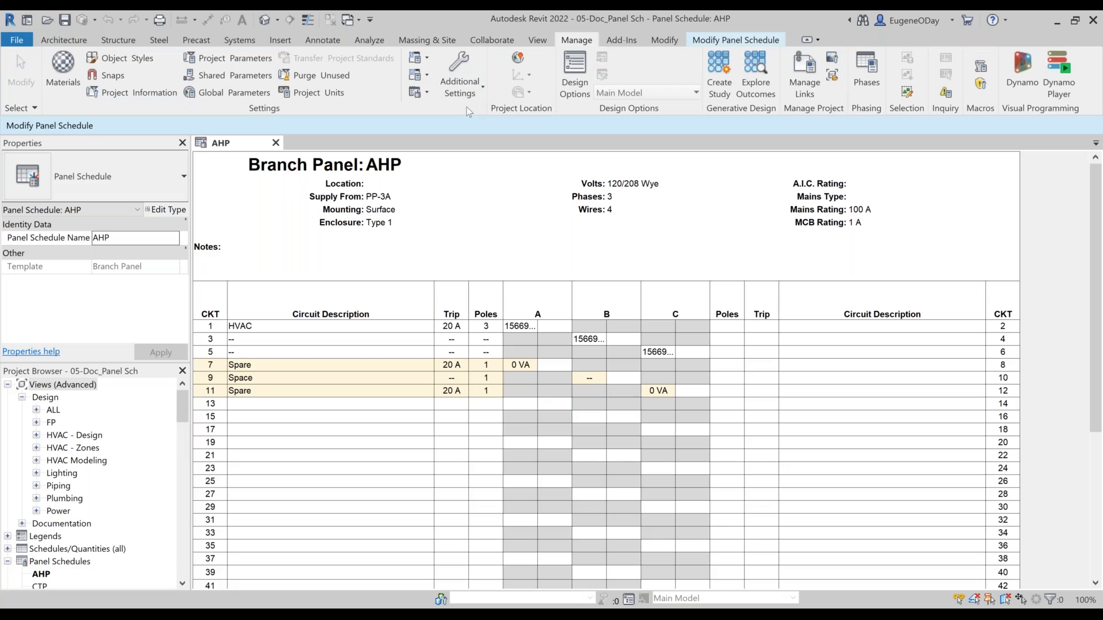
click(419, 92)
click(396, 144)
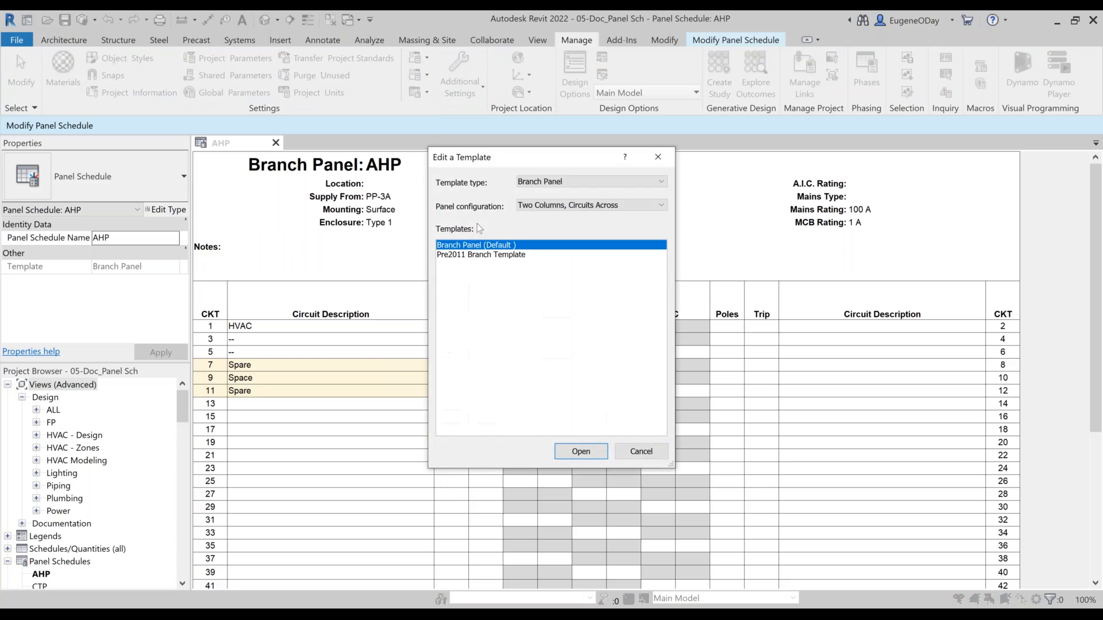
click(581, 451)
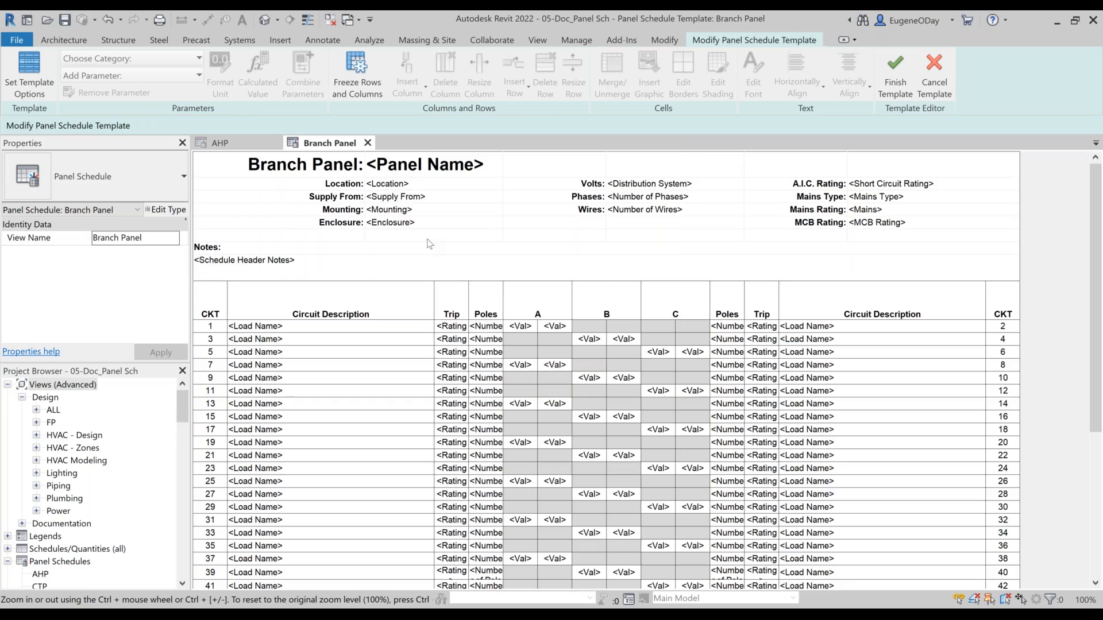
click(25, 64)
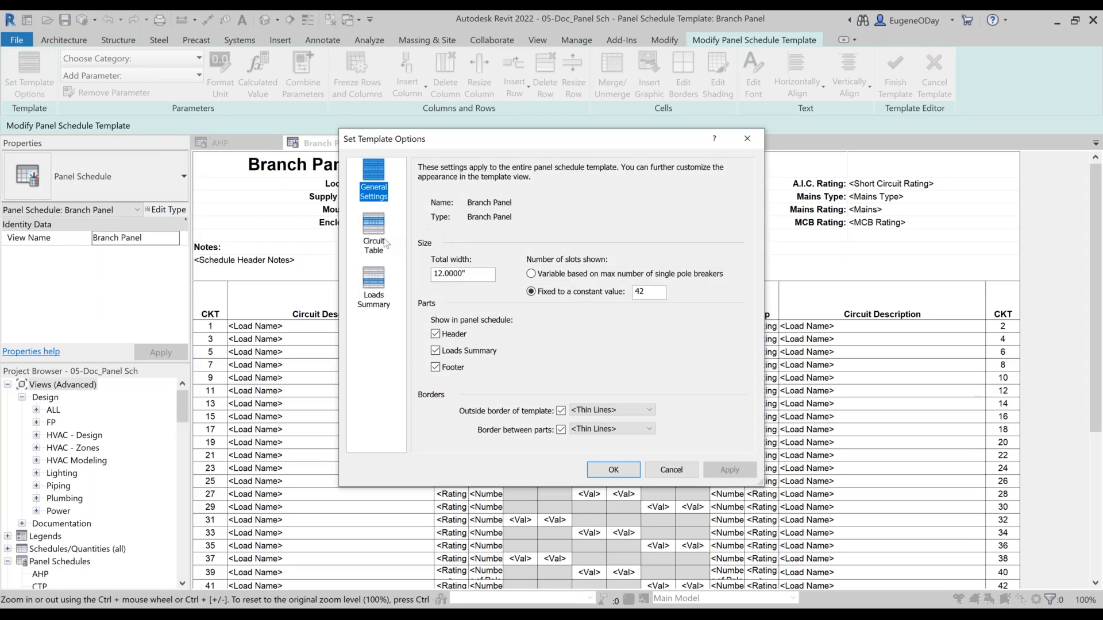
click(378, 243)
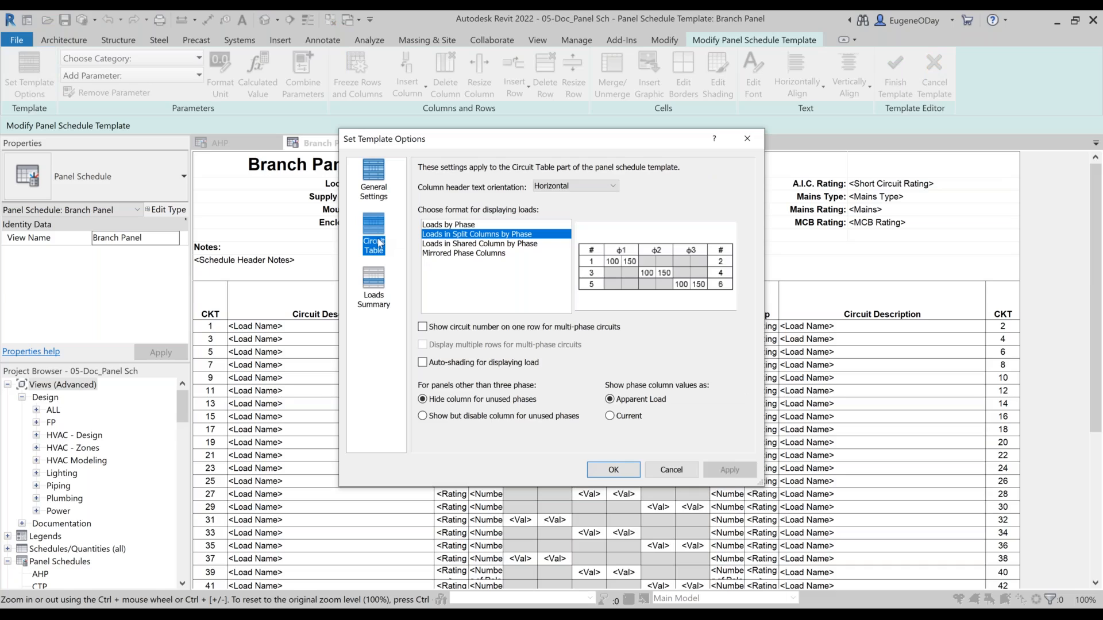
click(423, 363)
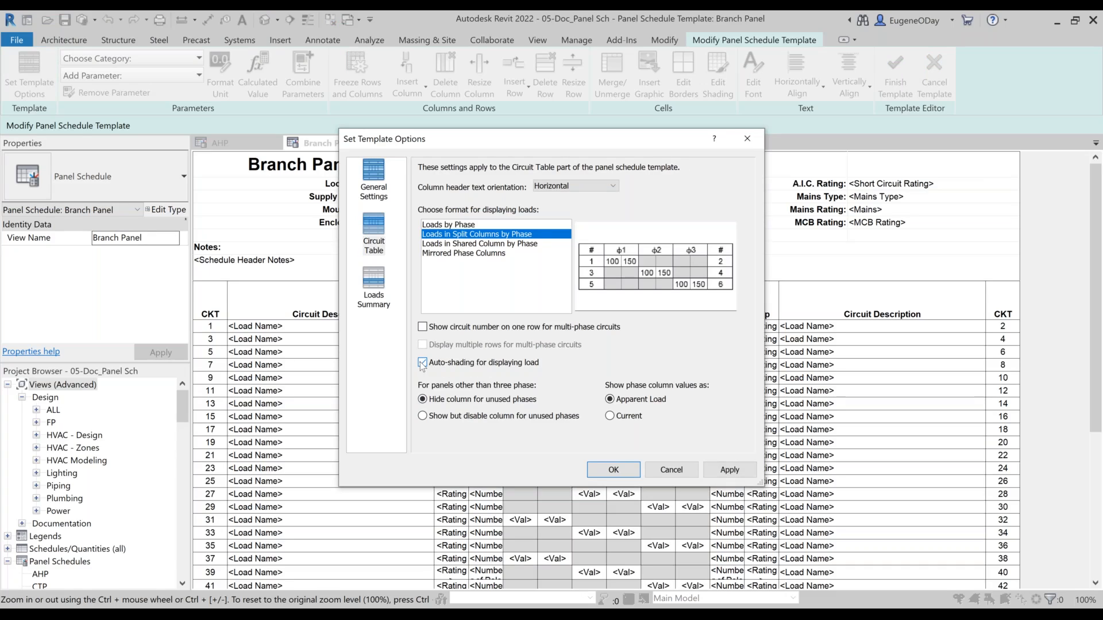
key(Return)
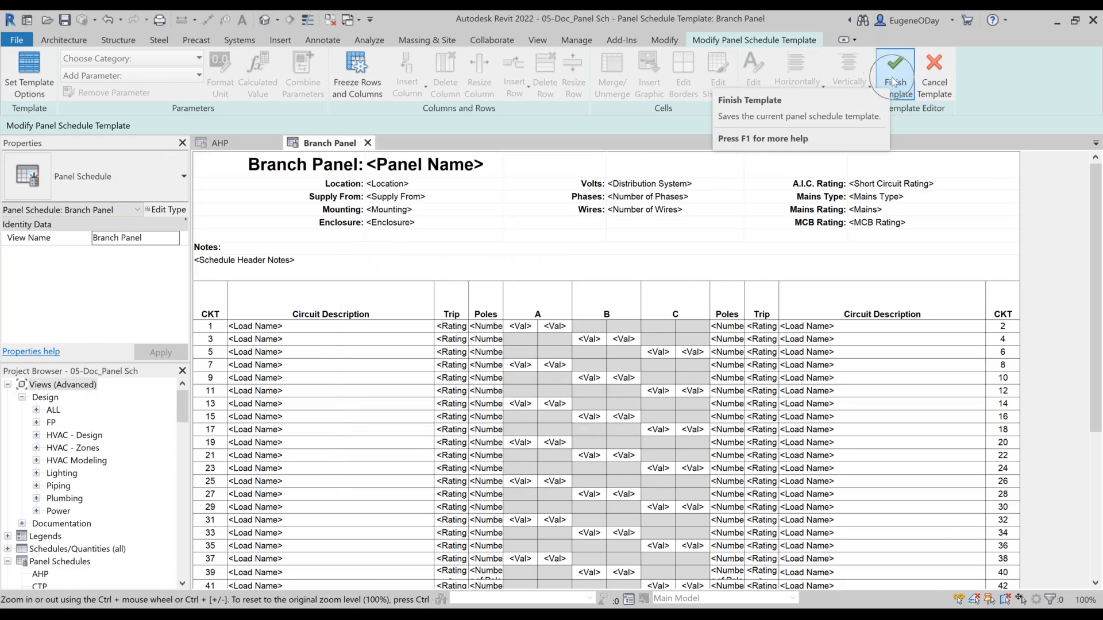
Step: Finish the Branch Panel template and reapply it to the AHP panel schedule
click(893, 80)
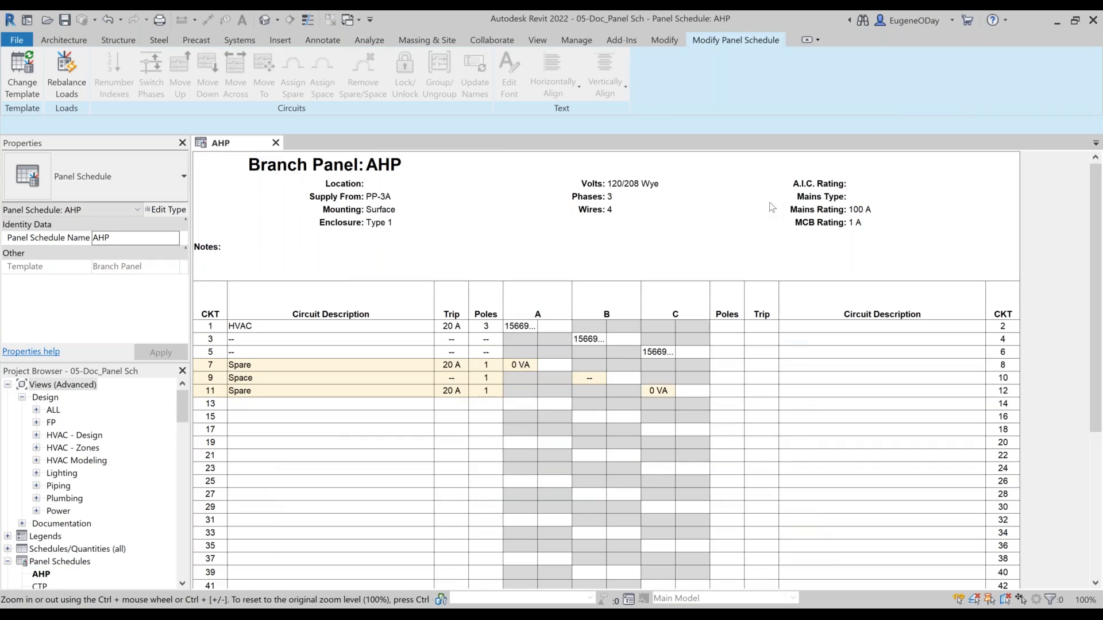
click(22, 86)
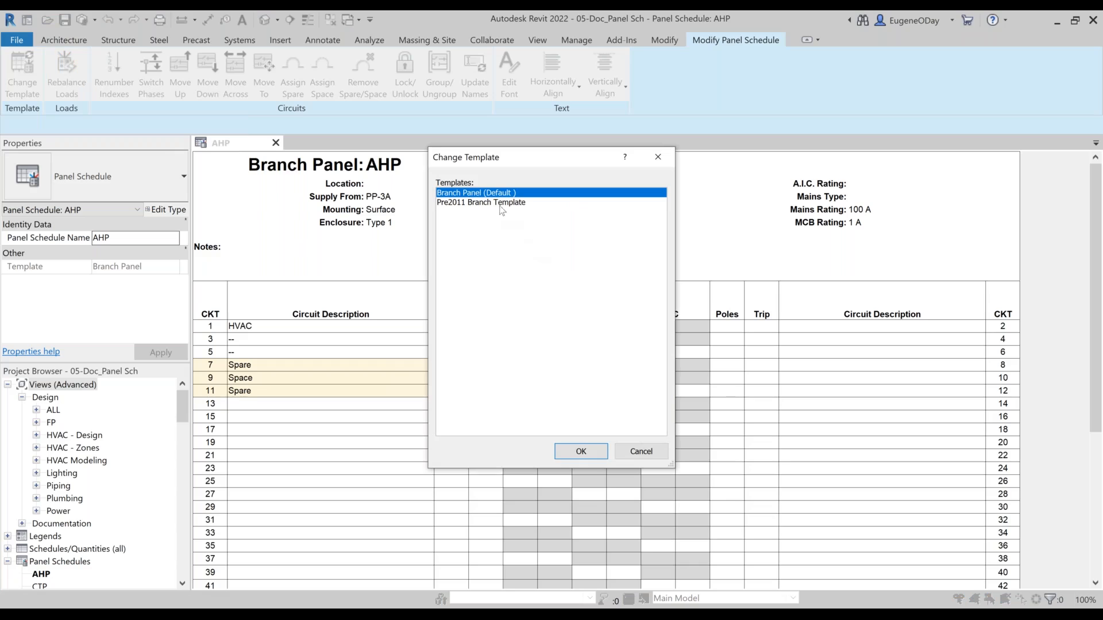
click(581, 451)
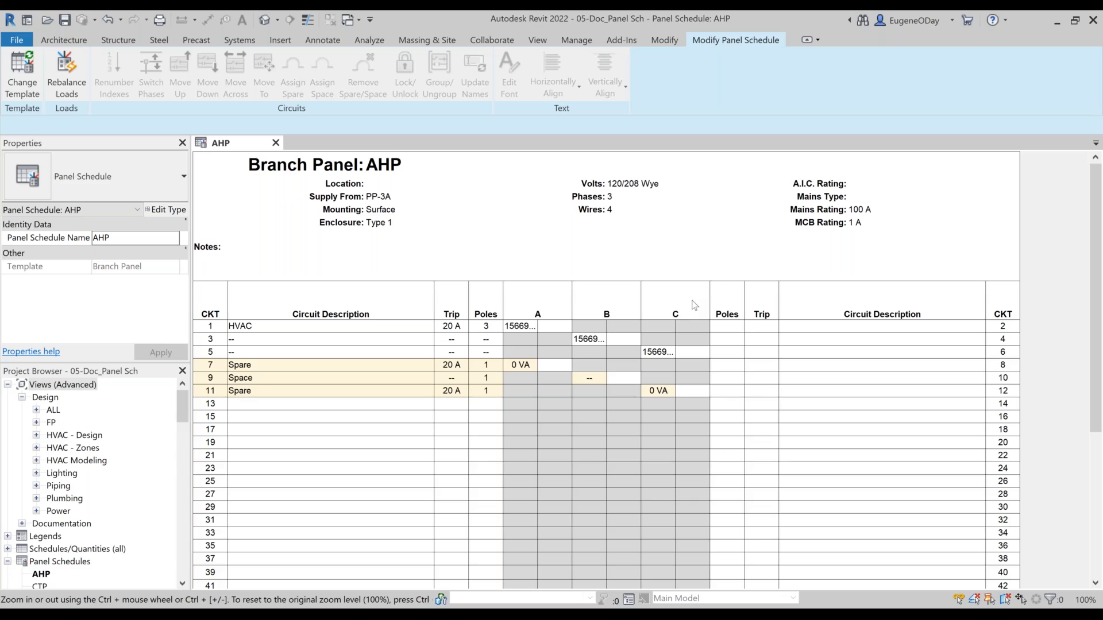
Step: Close the AHP schedule and its project without saving, and open the recent project 07_Doc_3D Grids
click(275, 142)
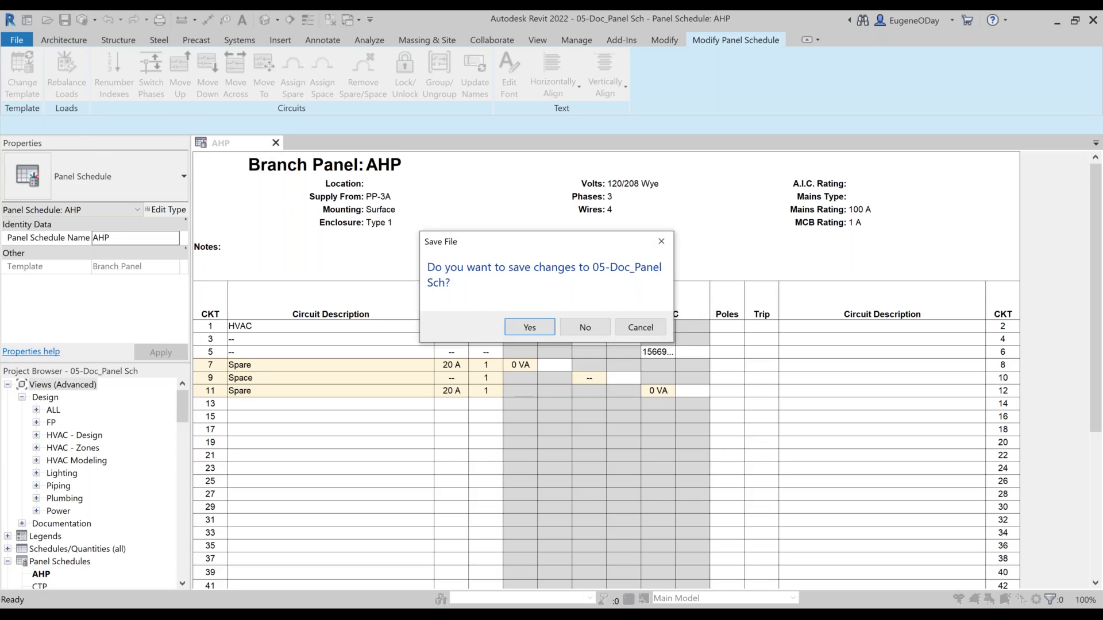
click(577, 325)
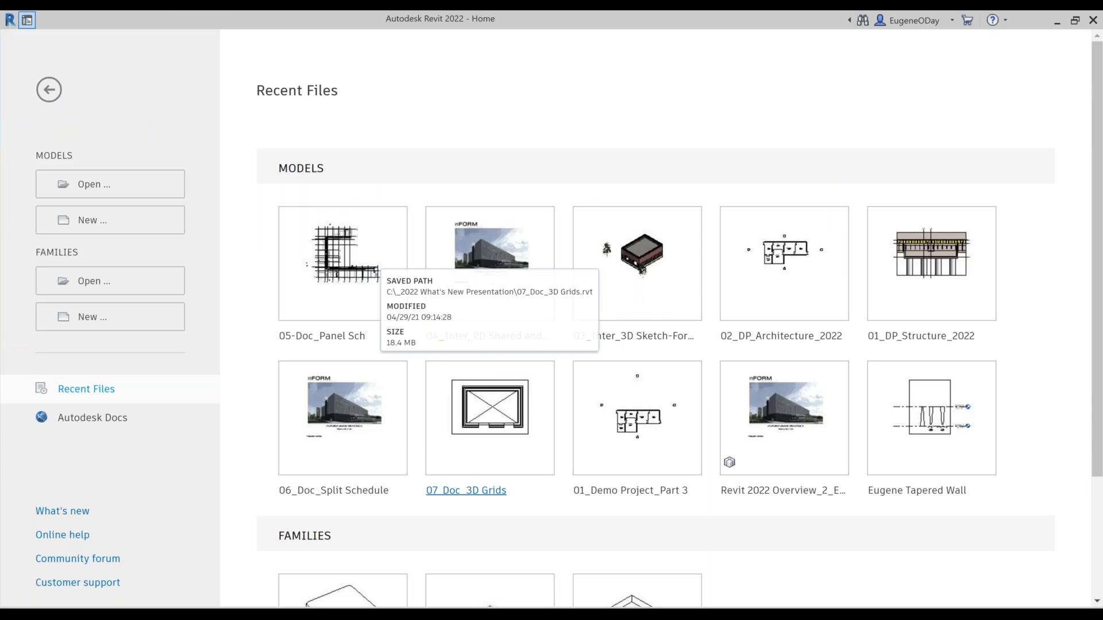
click(490, 418)
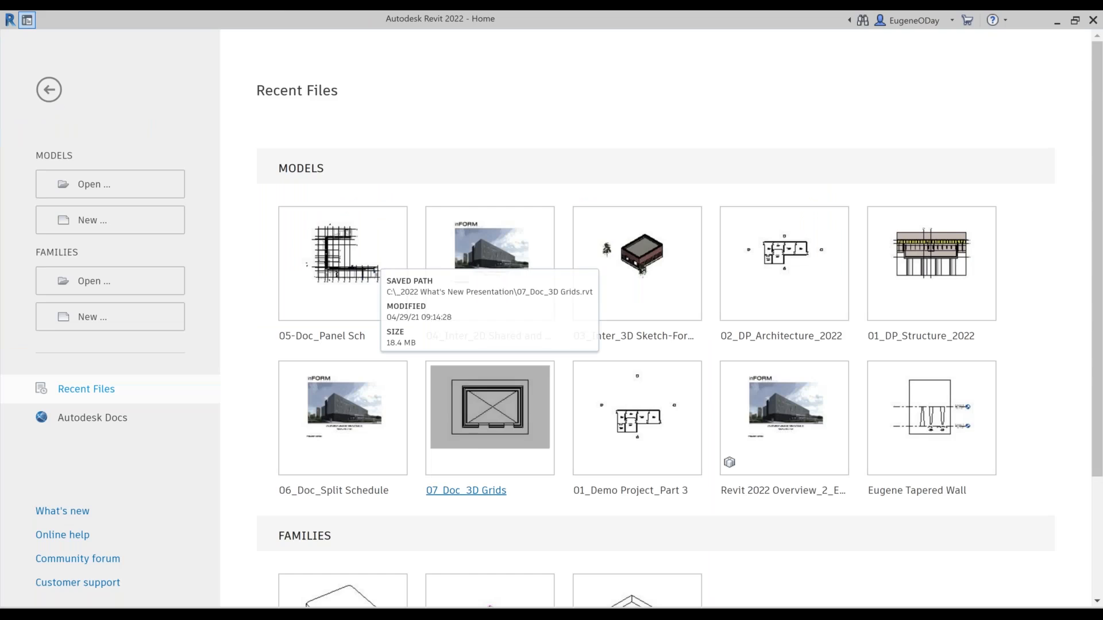
click(494, 422)
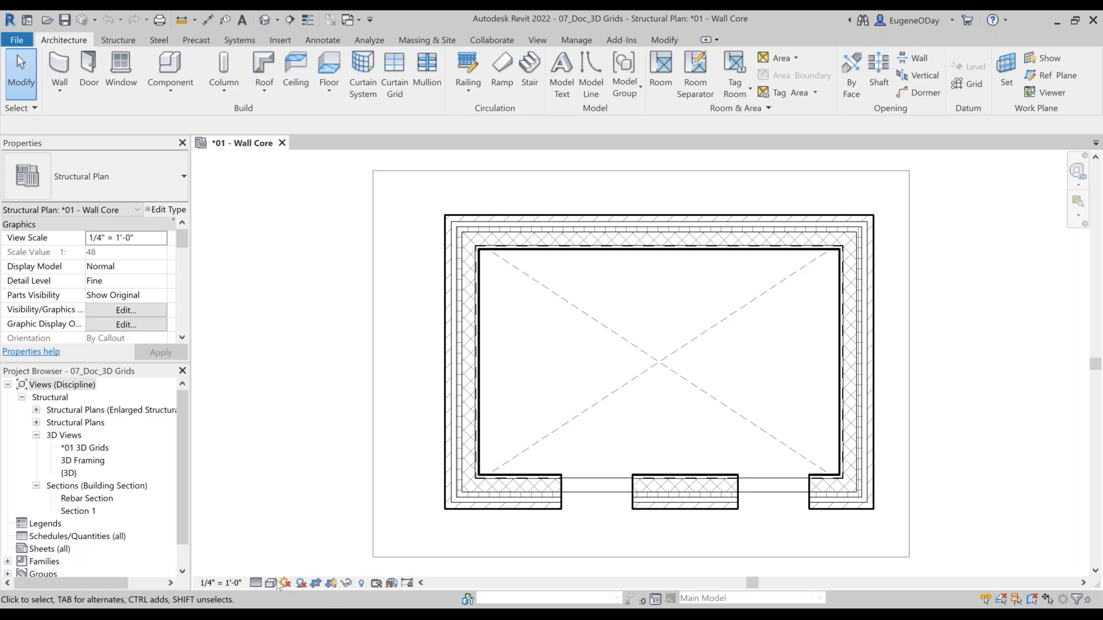
Step: Compare the *01 - Wall Core plan at Coarse and Medium detail levels, ending back at Fine
click(257, 583)
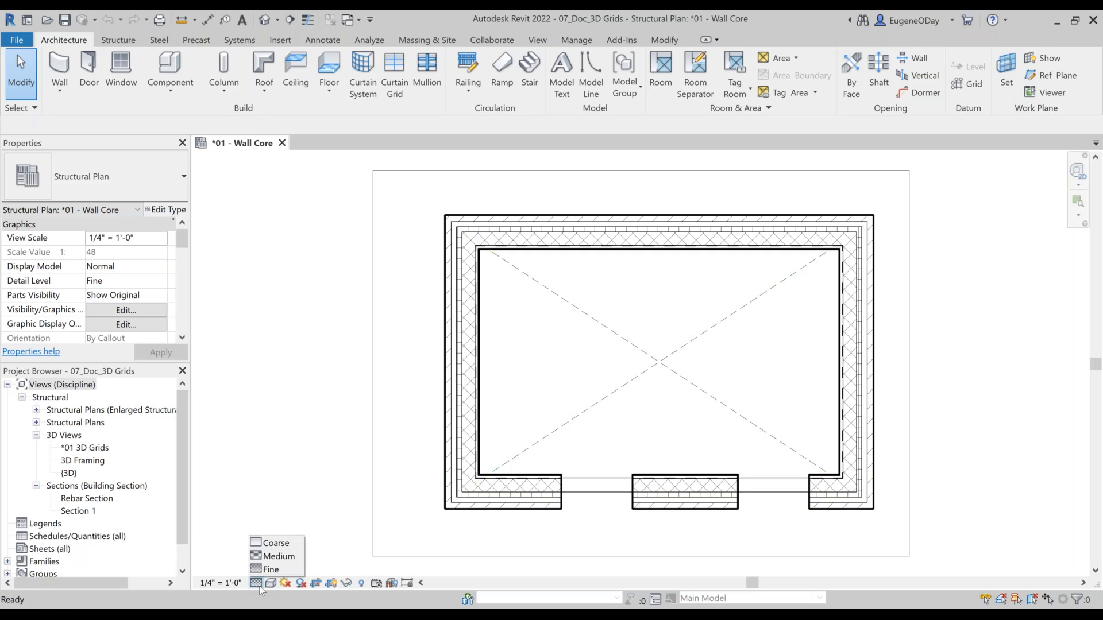
click(270, 543)
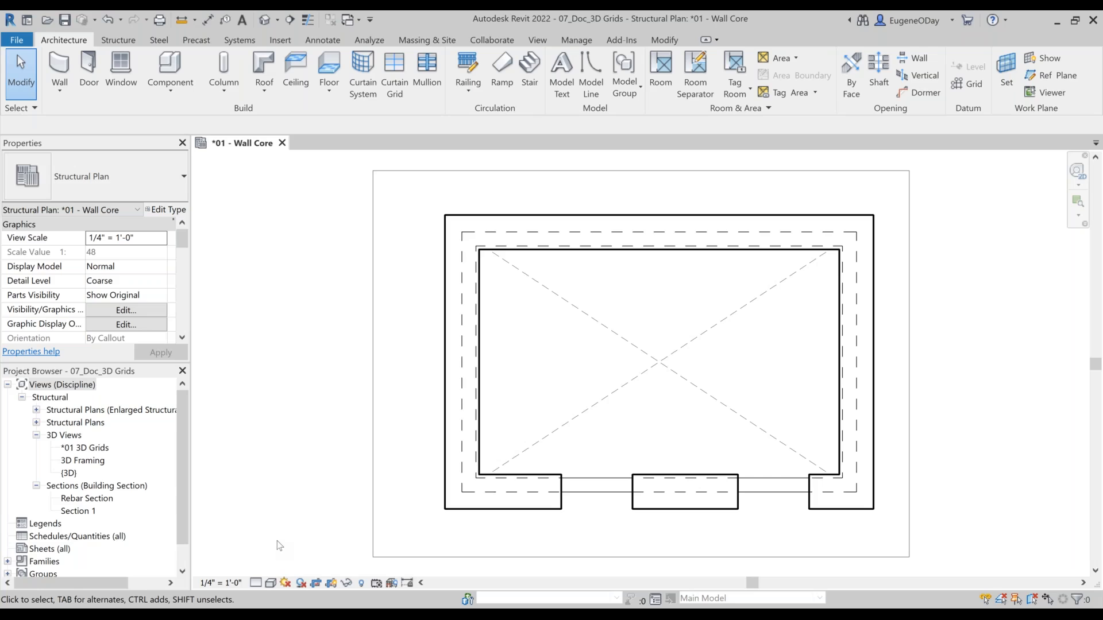
click(256, 583)
click(258, 556)
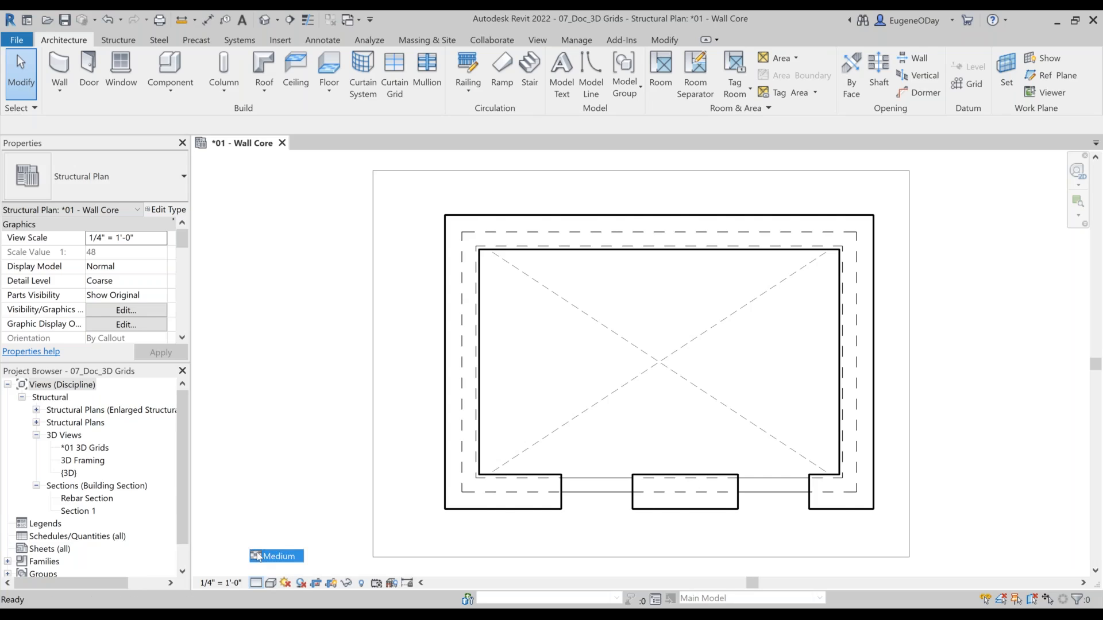
click(256, 582)
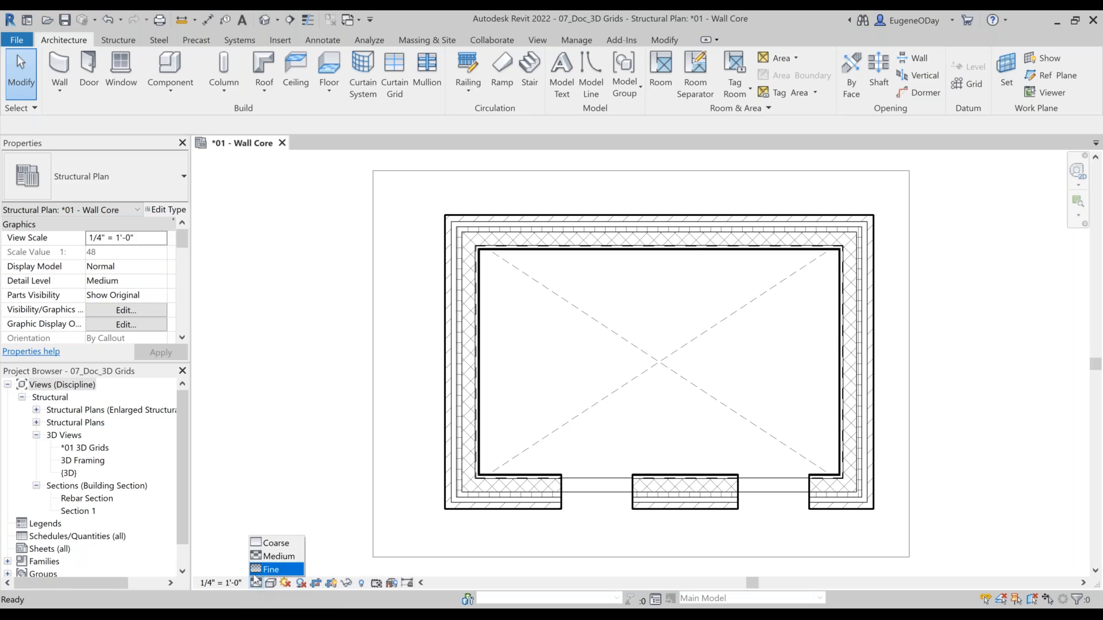
click(259, 570)
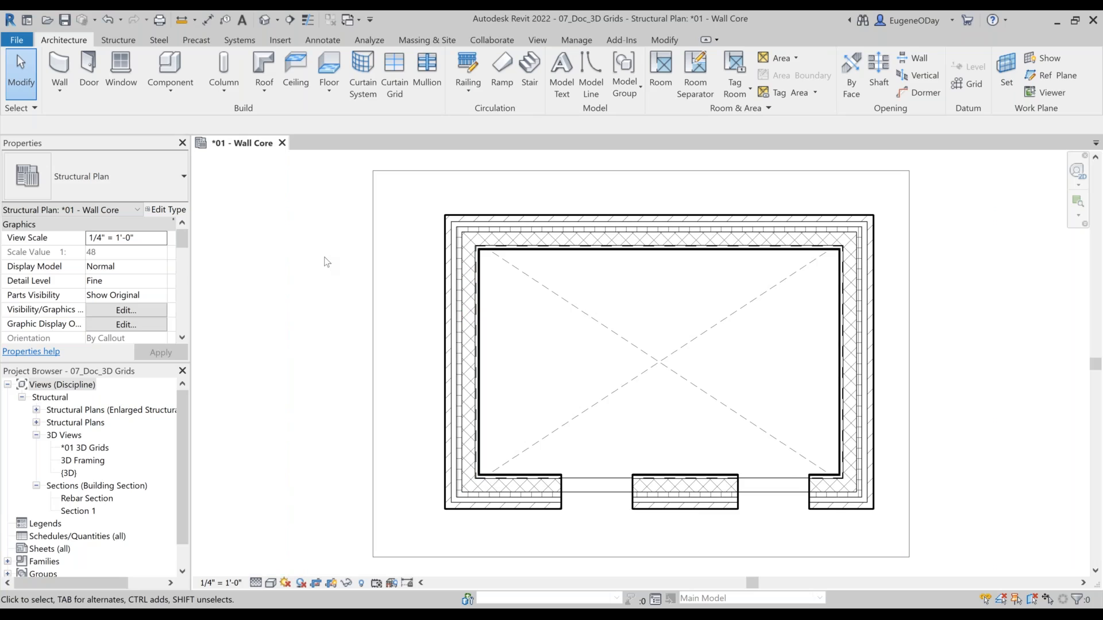
Step: Hide the walls' Non-Core Layers in the *01 - Wall Core plan through its visibility/graphic overrides
key(v)
key(g)
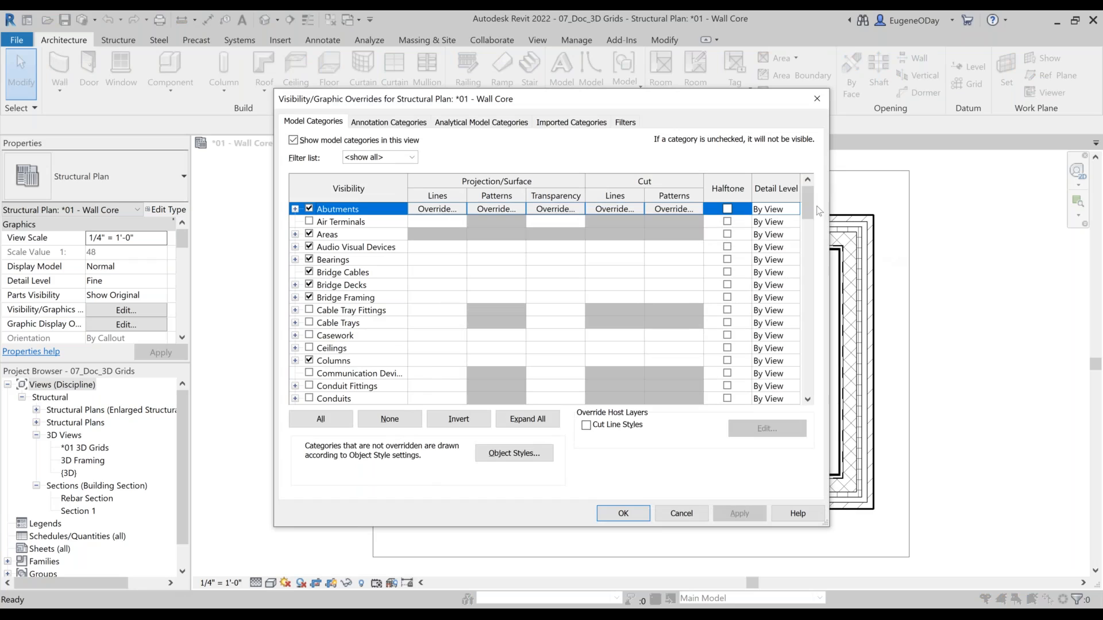
drag(808, 202, 826, 422)
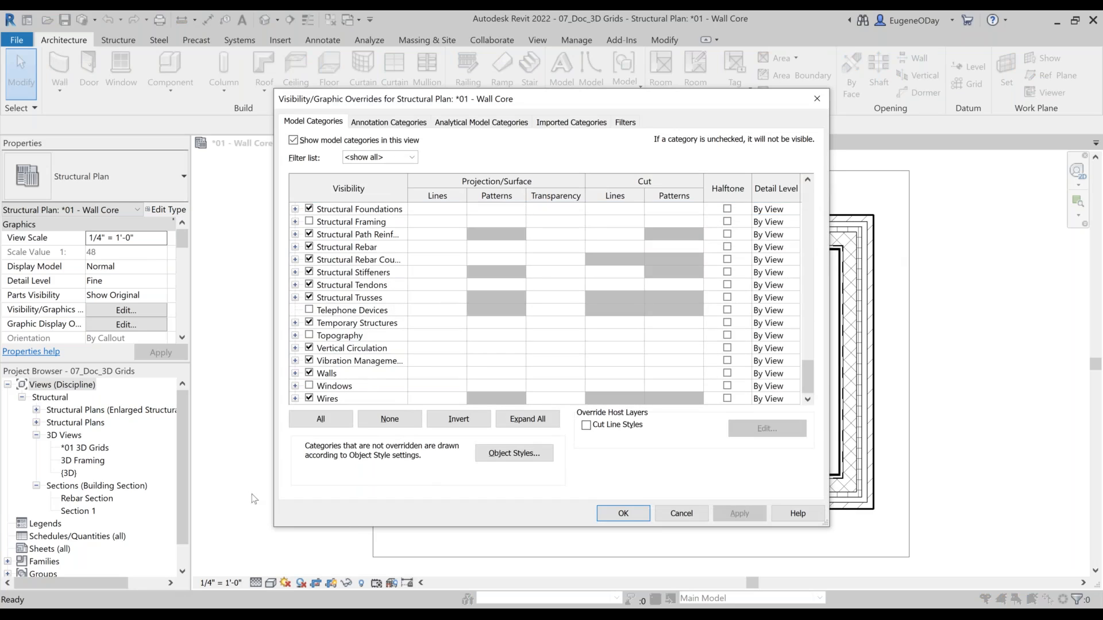
click(295, 374)
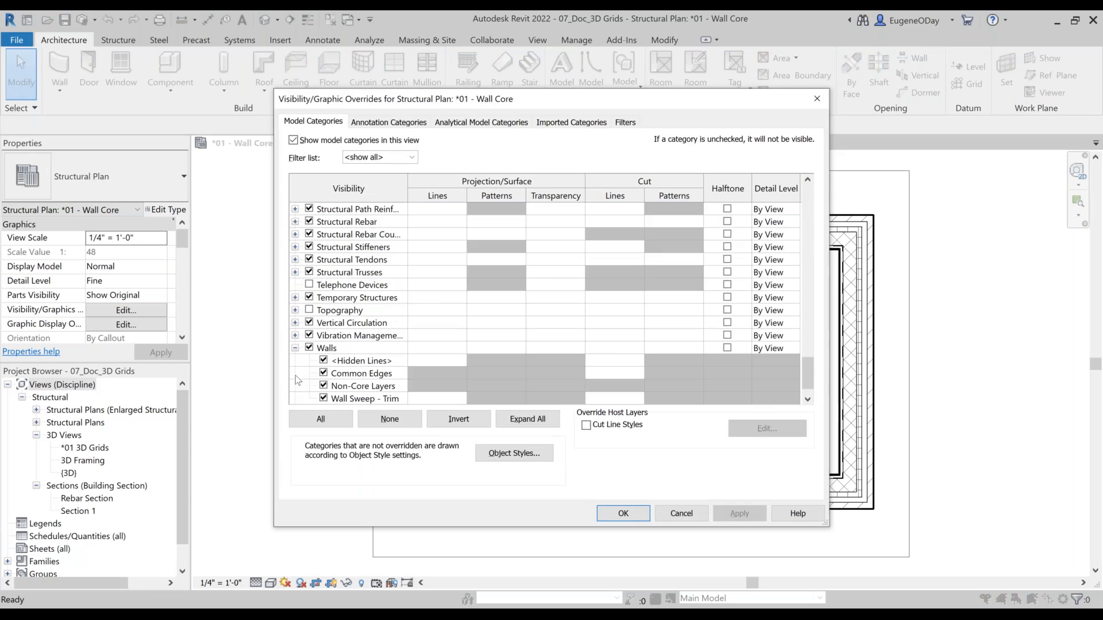
click(324, 387)
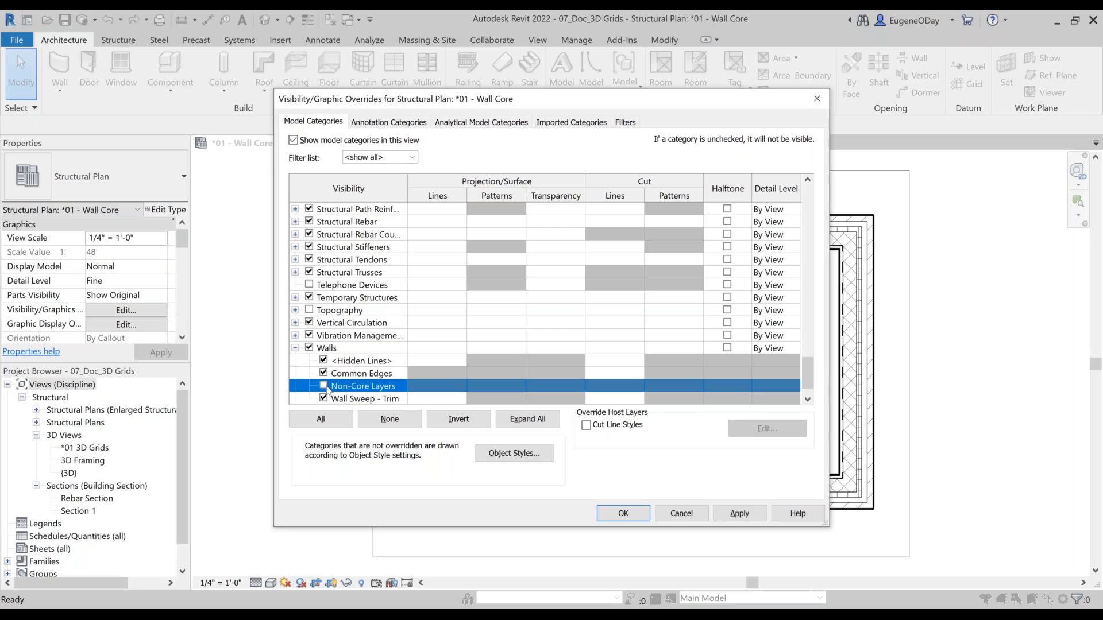
click(623, 513)
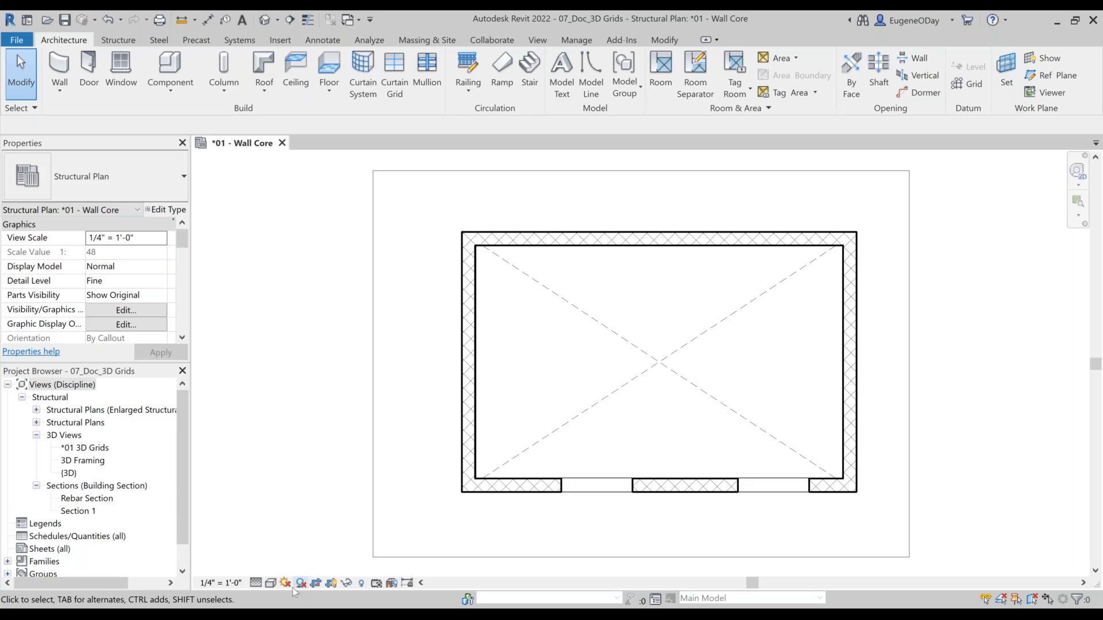
Step: Switch the wall core plan's detail level to Medium and on to Coarse, dismissing the wall layer visibility notice
click(256, 582)
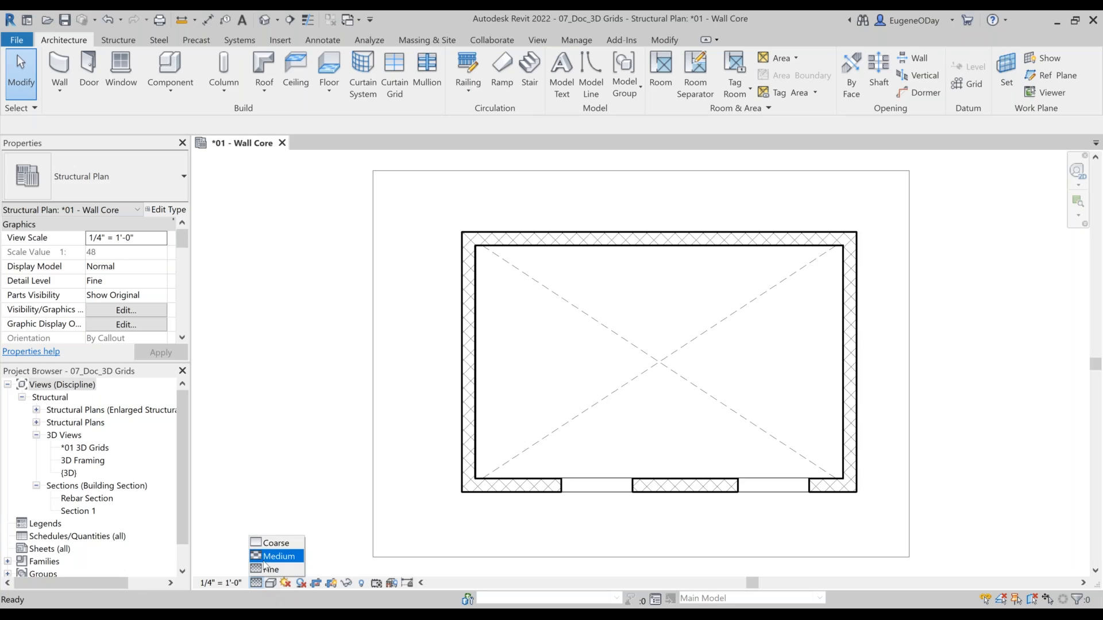
click(264, 560)
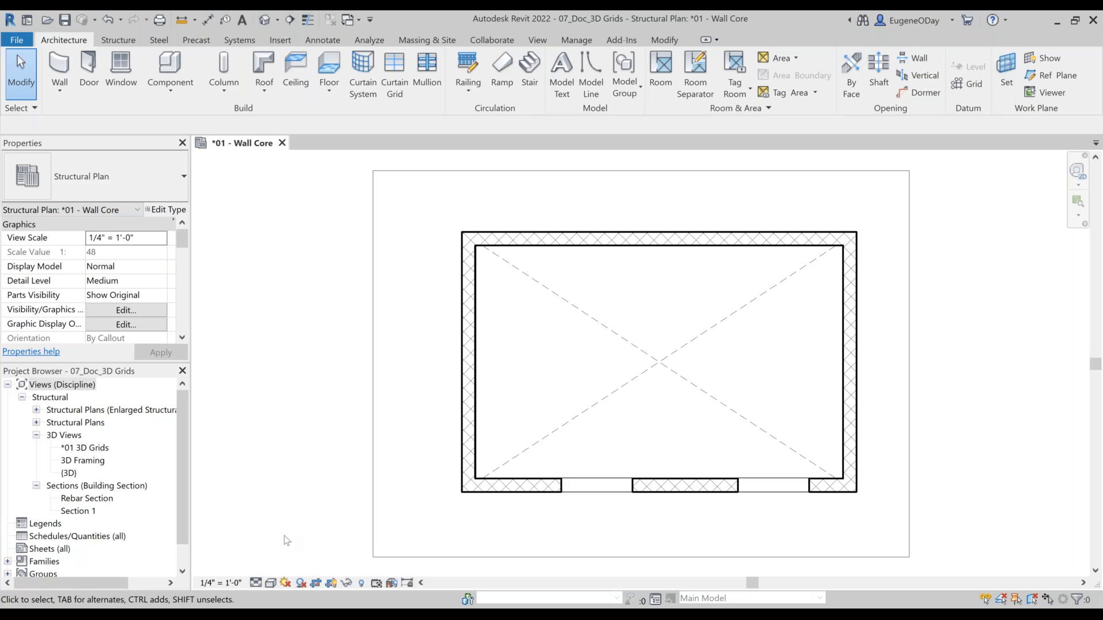
click(257, 582)
click(265, 543)
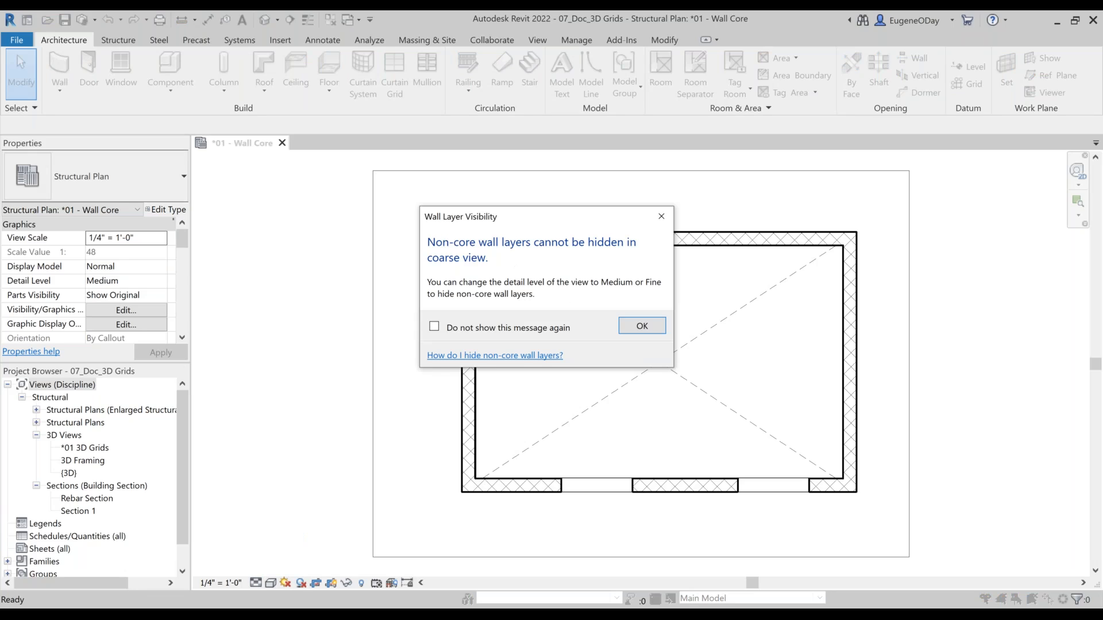
click(652, 321)
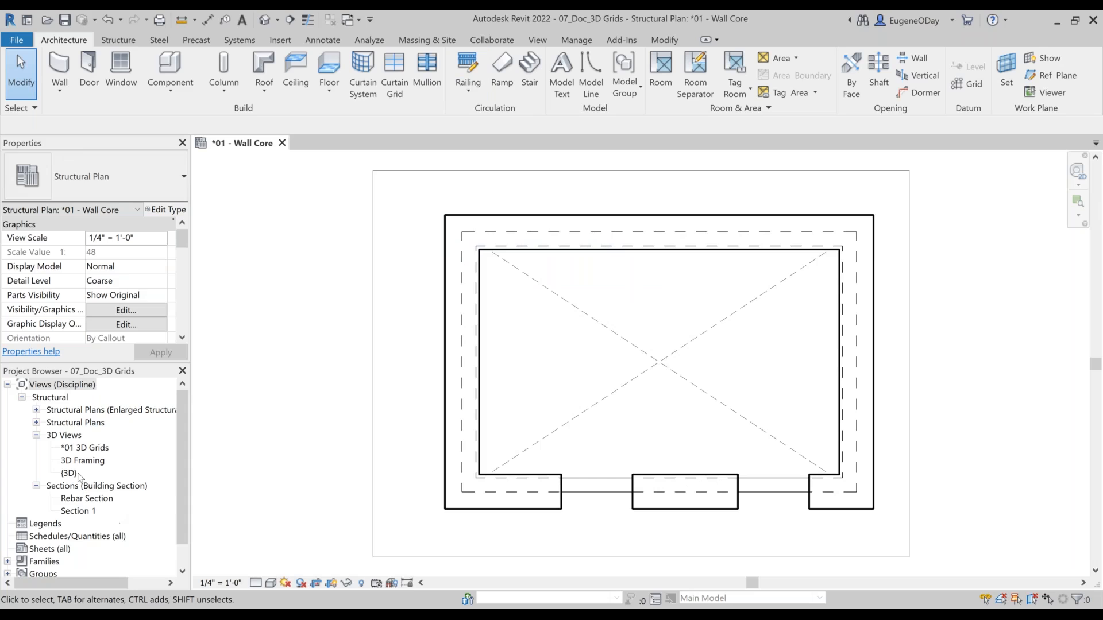
Step: Open the *01 3D Grids view and show the grids on LEVEL 3 in it
double_click(81, 451)
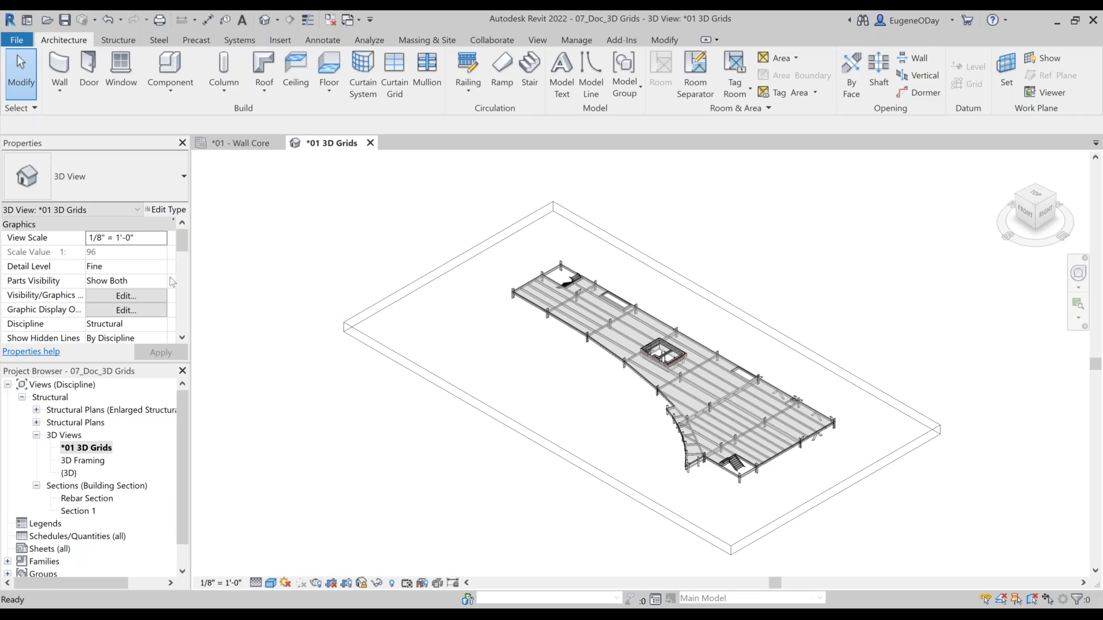
click(182, 338)
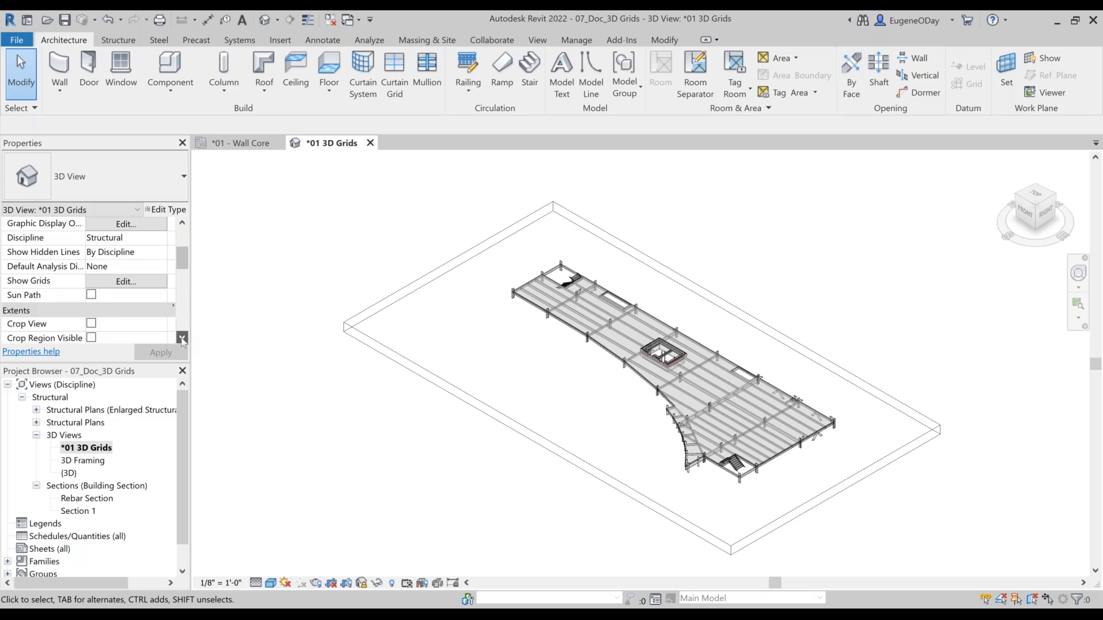
click(115, 282)
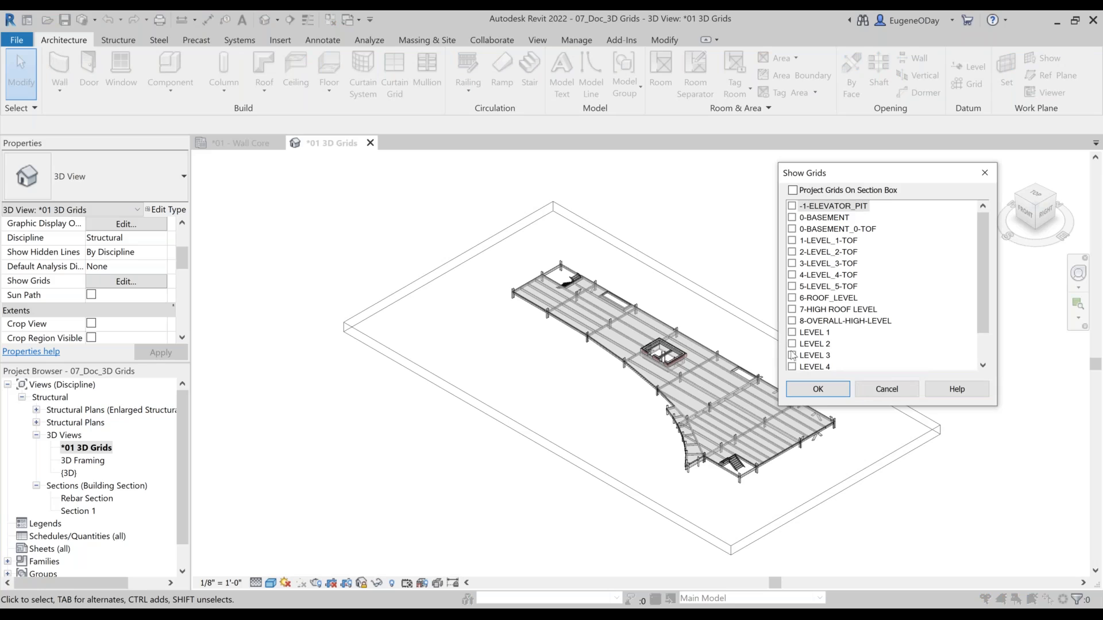
click(793, 355)
click(837, 391)
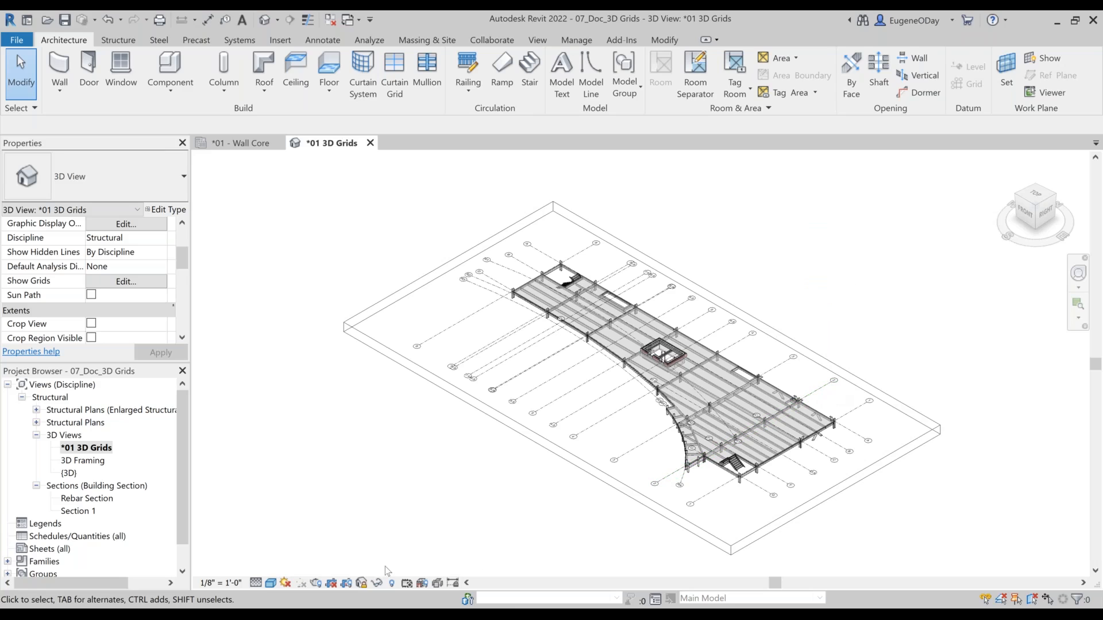
Step: Unlock the *01 3D Grids view and orbit the model to a lower viewing angle
click(362, 583)
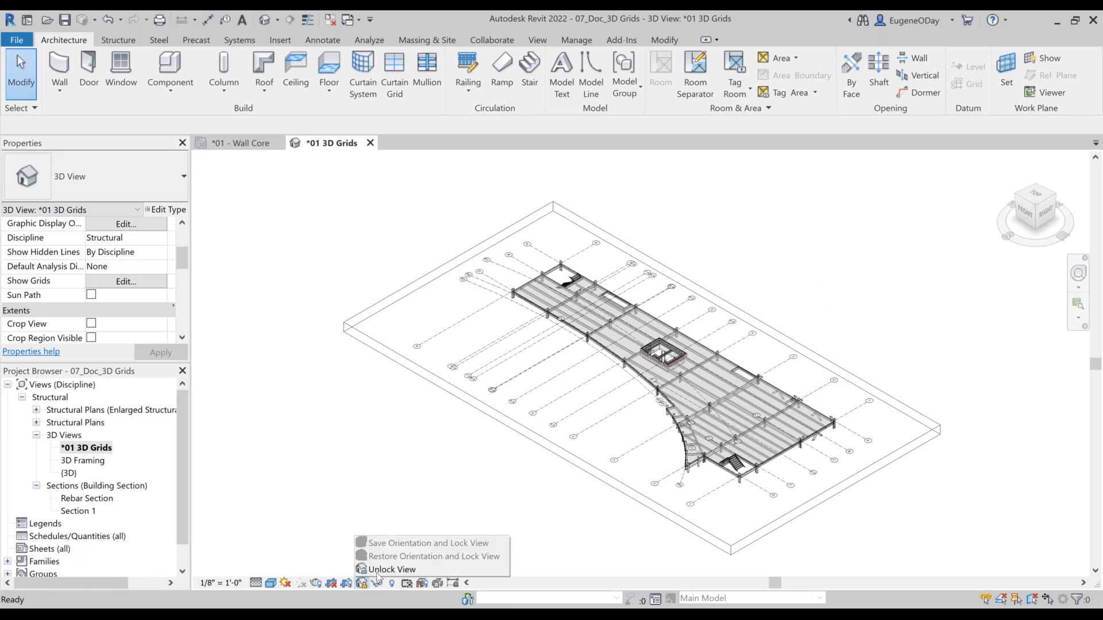
click(421, 573)
shift+middle_drag(519, 431, 412, 460)
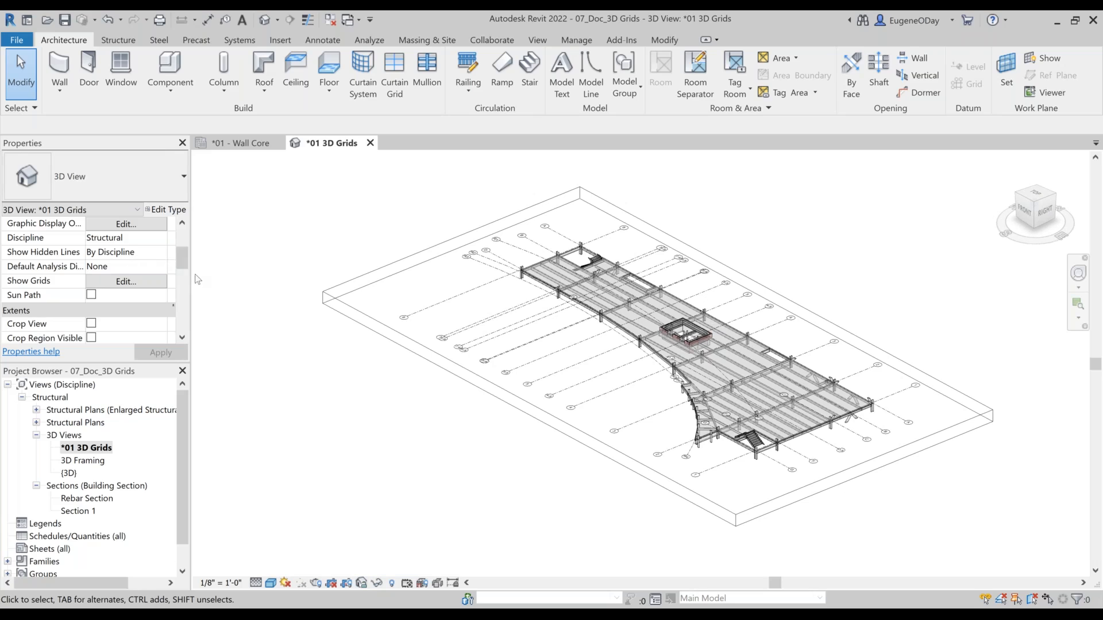
scroll(188, 257, down, 4)
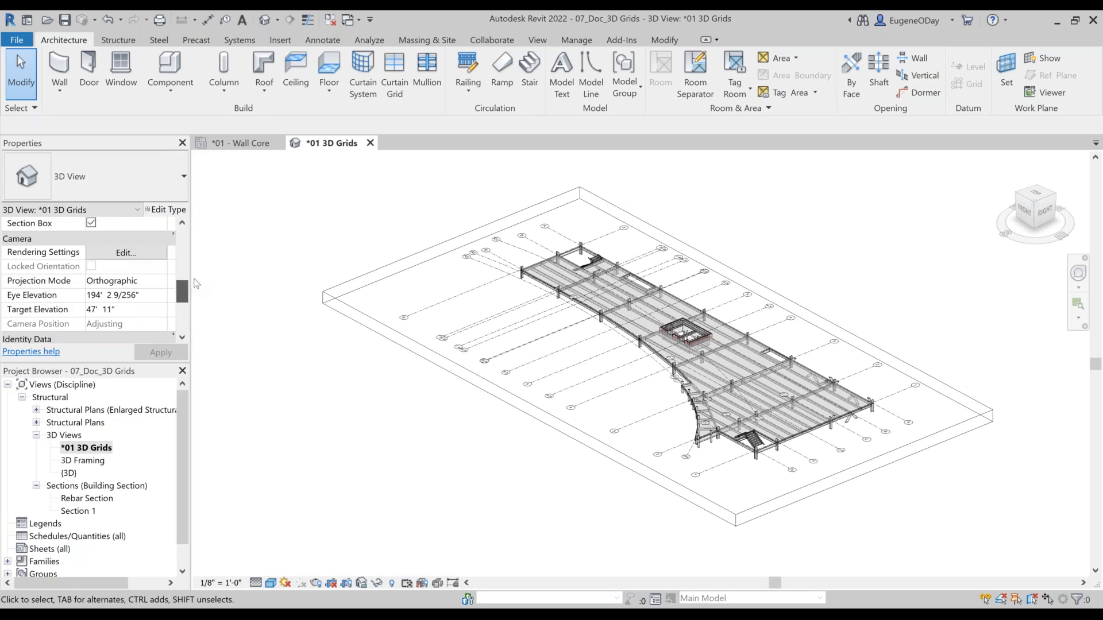
Step: Turn off the section box of the *01 3D Grids view and orbit around the whole building
scroll(184, 284, up, 1)
click(92, 280)
click(92, 280)
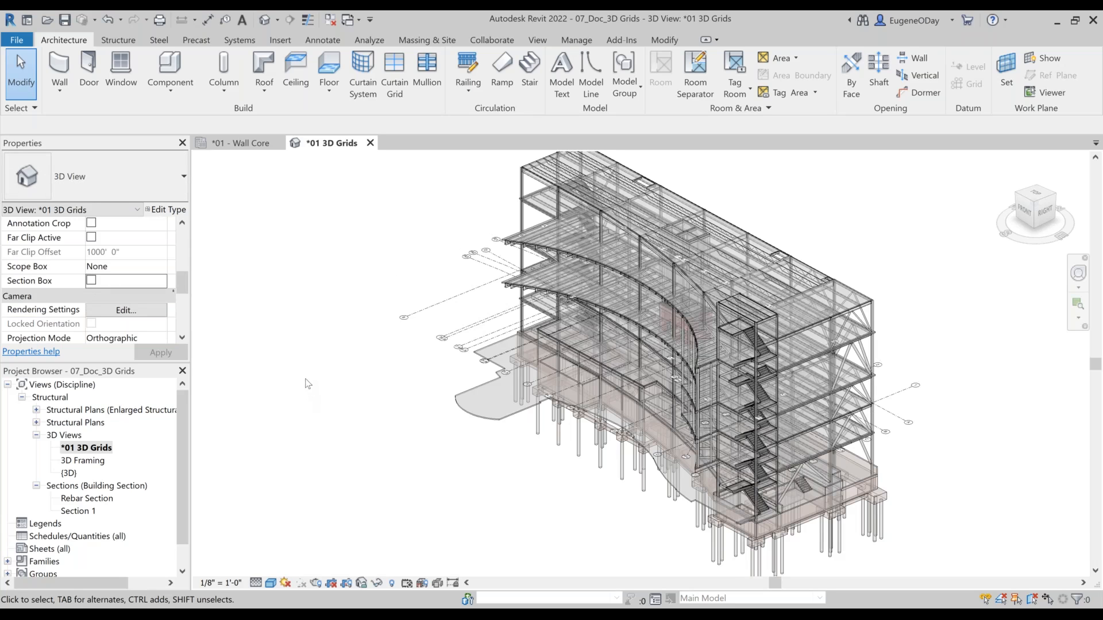
shift+middle_drag(369, 360, 348, 355)
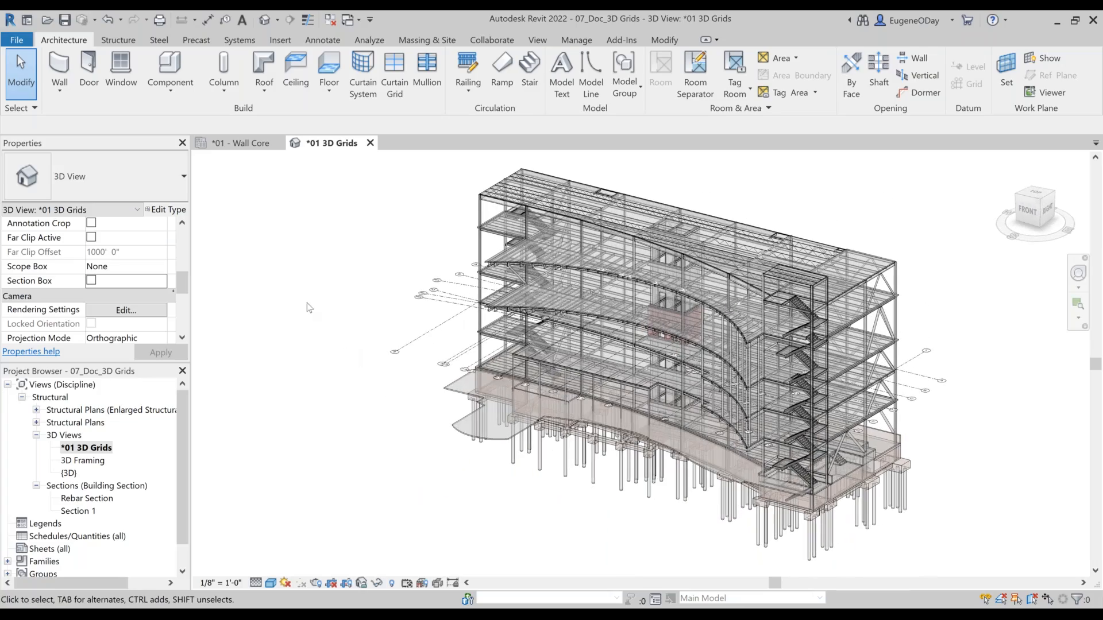
Step: Show the grids on LEVEL 5 as well in the *01 3D Grids view, and orbit the model to inspect them
scroll(182, 225, up, 5)
click(181, 224)
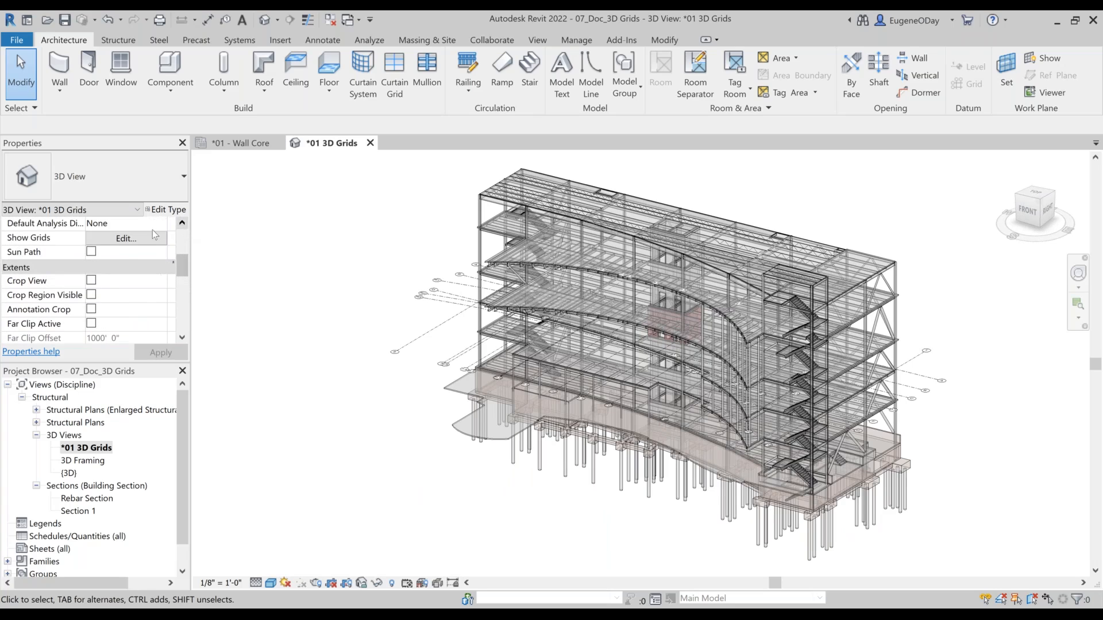
click(147, 237)
scroll(896, 362, down, 1)
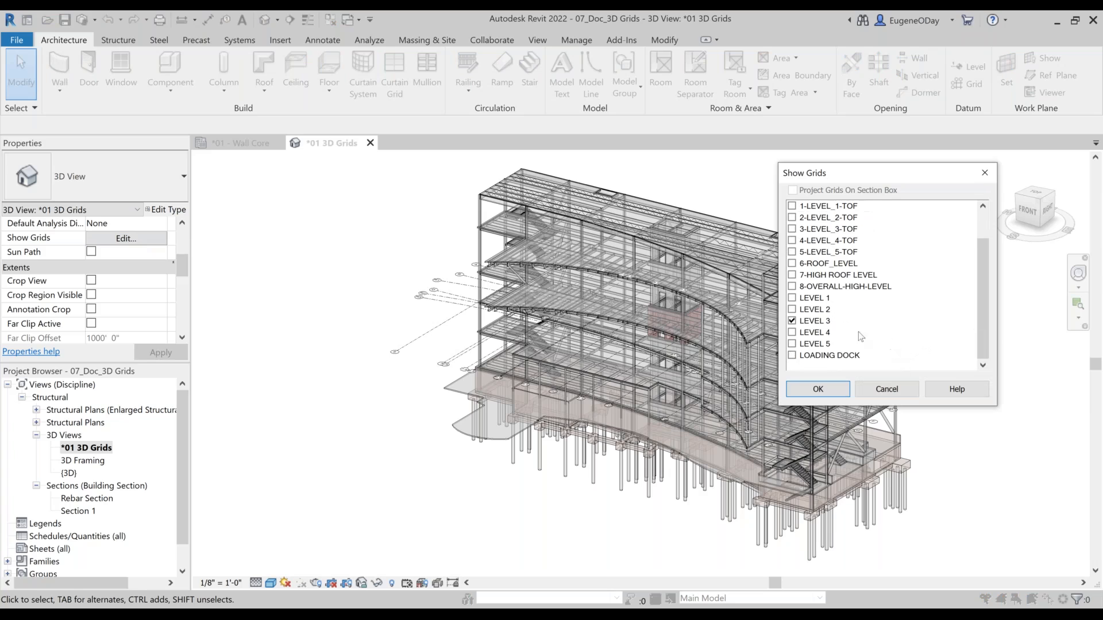
click(791, 344)
click(817, 388)
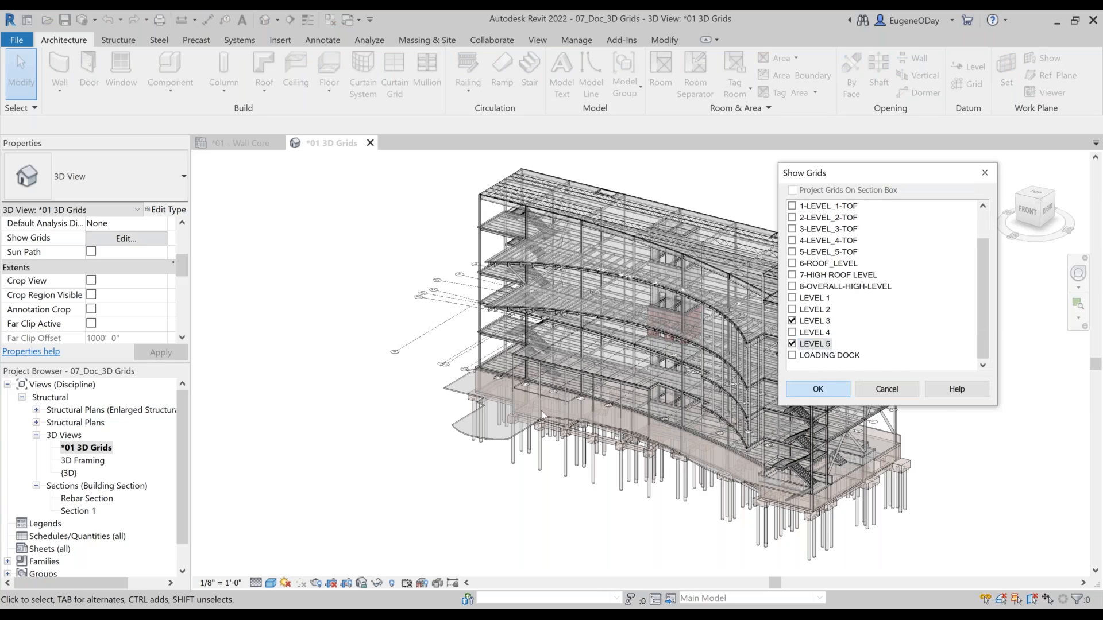
shift+middle_drag(290, 313, 273, 294)
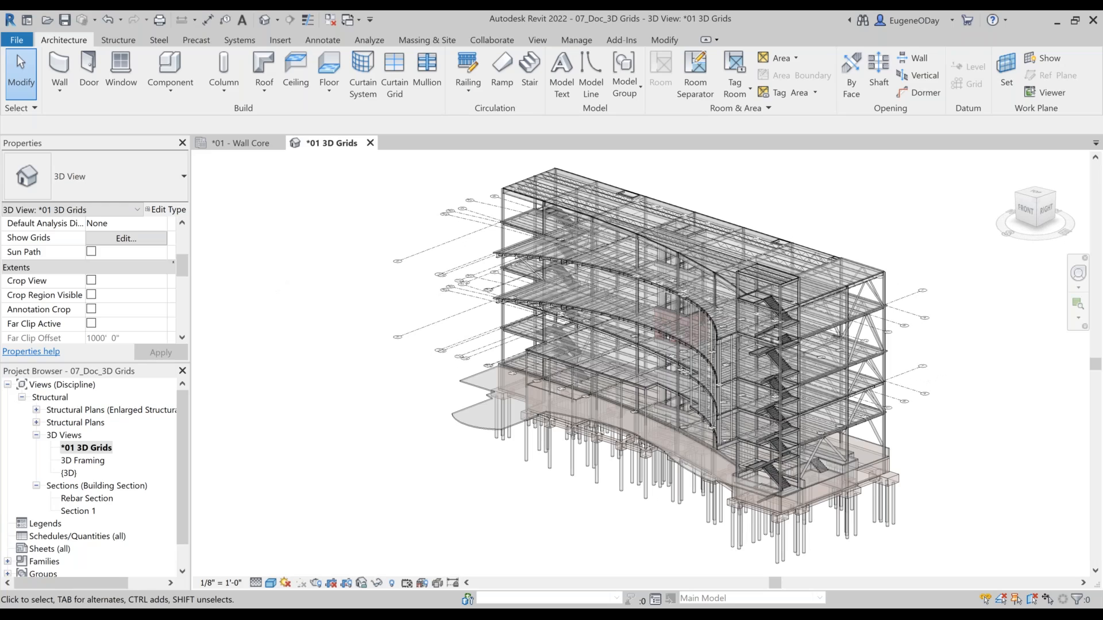
Step: Close the *01 3D Grids and *01 - Wall Core views and open the recent model 06_Doc_Split Schedule
click(370, 142)
click(282, 143)
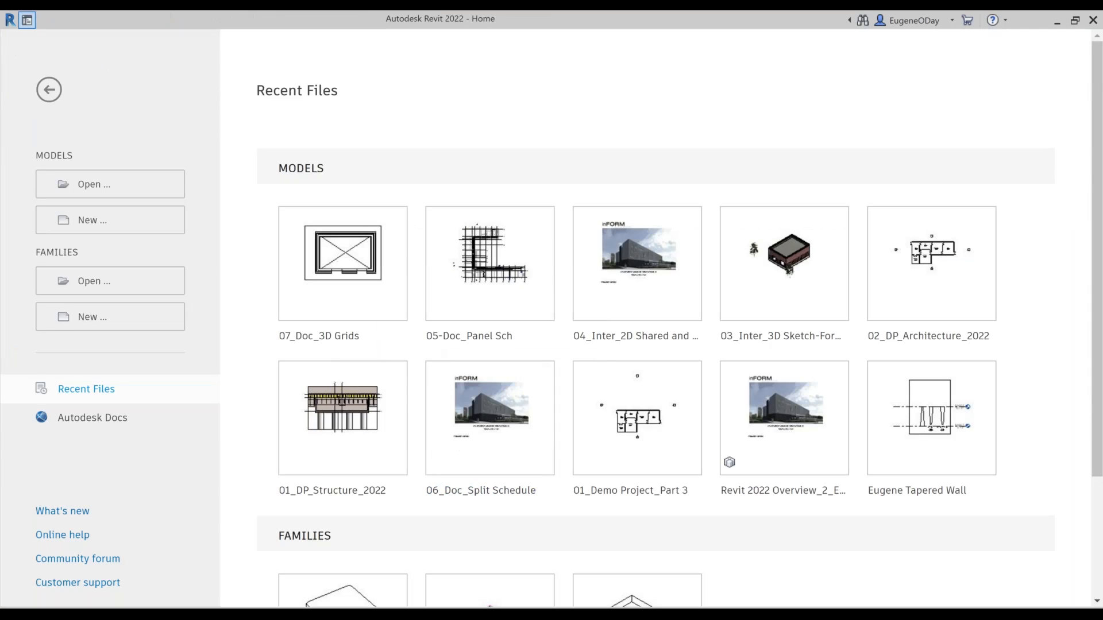
click(479, 415)
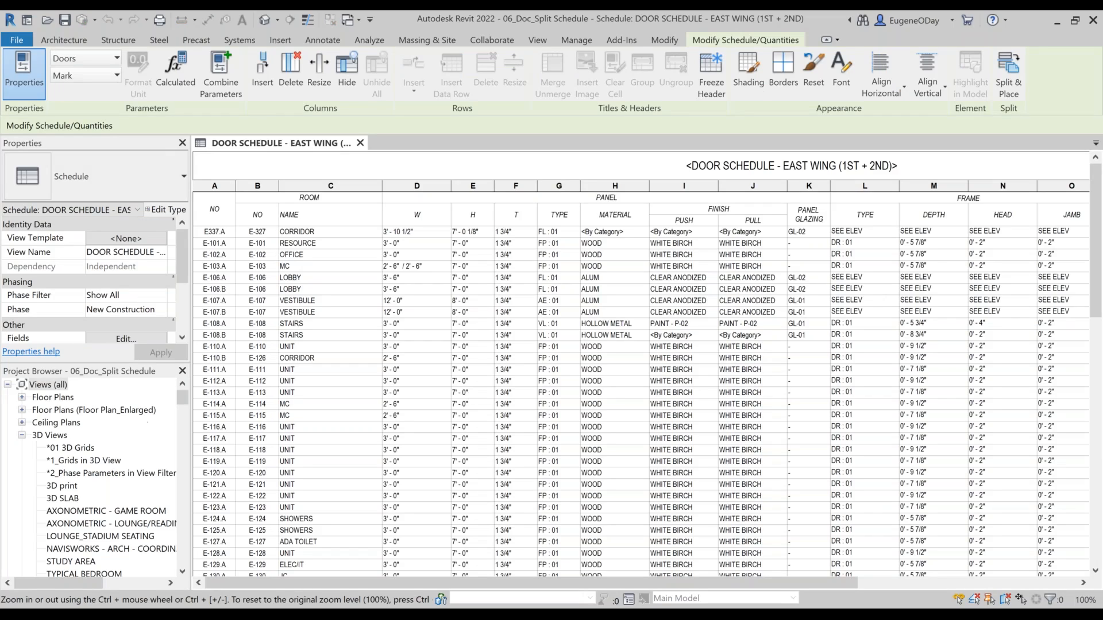
Step: Open sheets SK-109 and SK-110 - Split Schedule and tile them beside the door schedule, zoomed to fit
drag(186, 401, 211, 572)
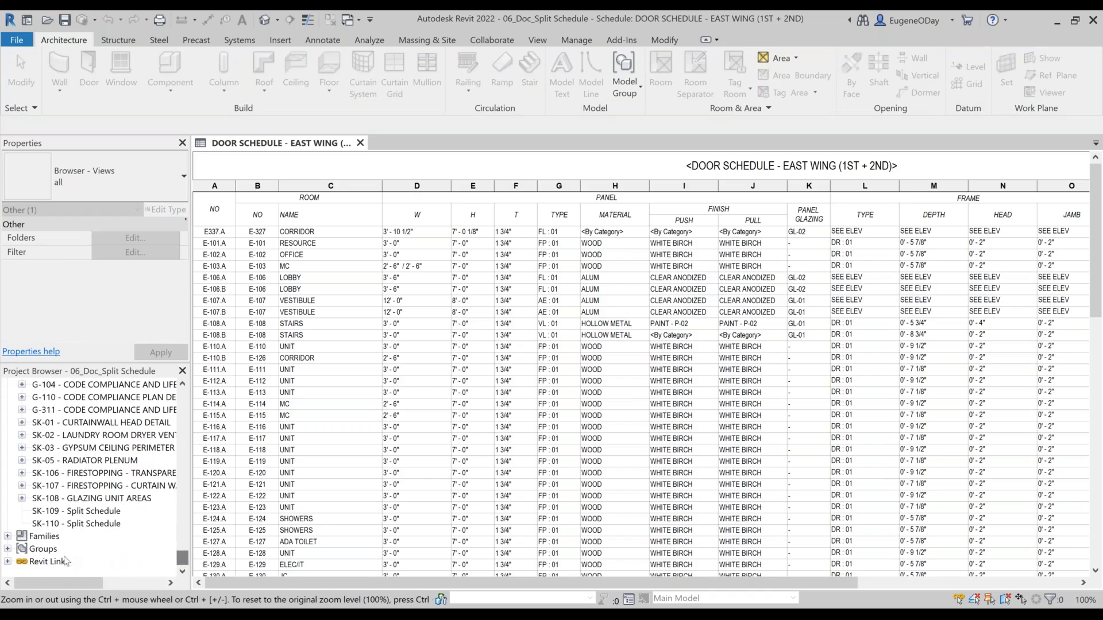
click(58, 513)
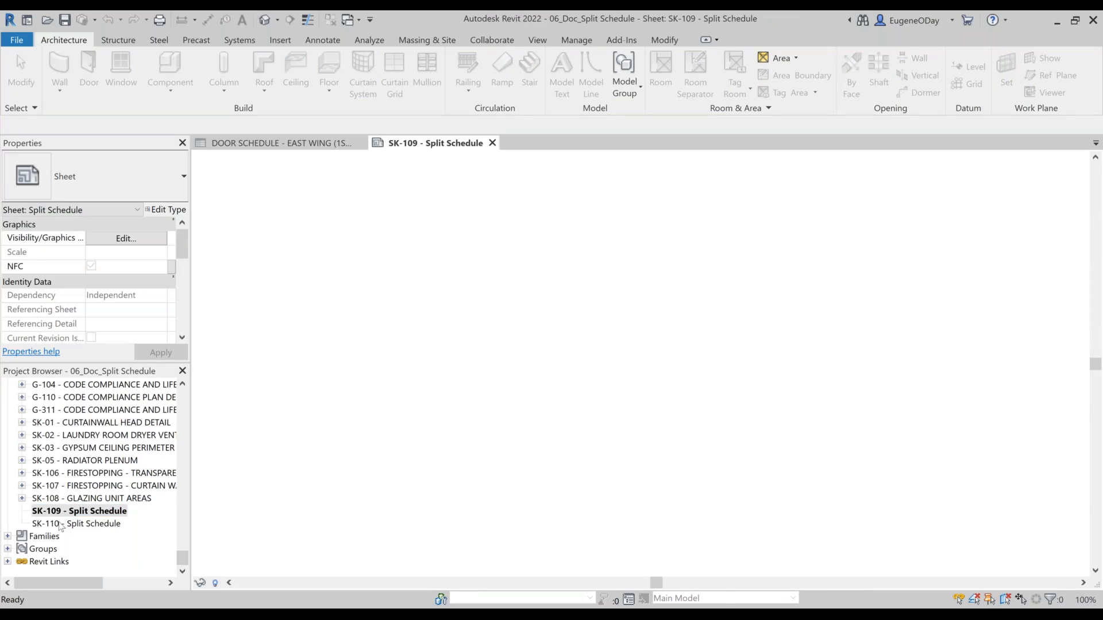
double_click(57, 522)
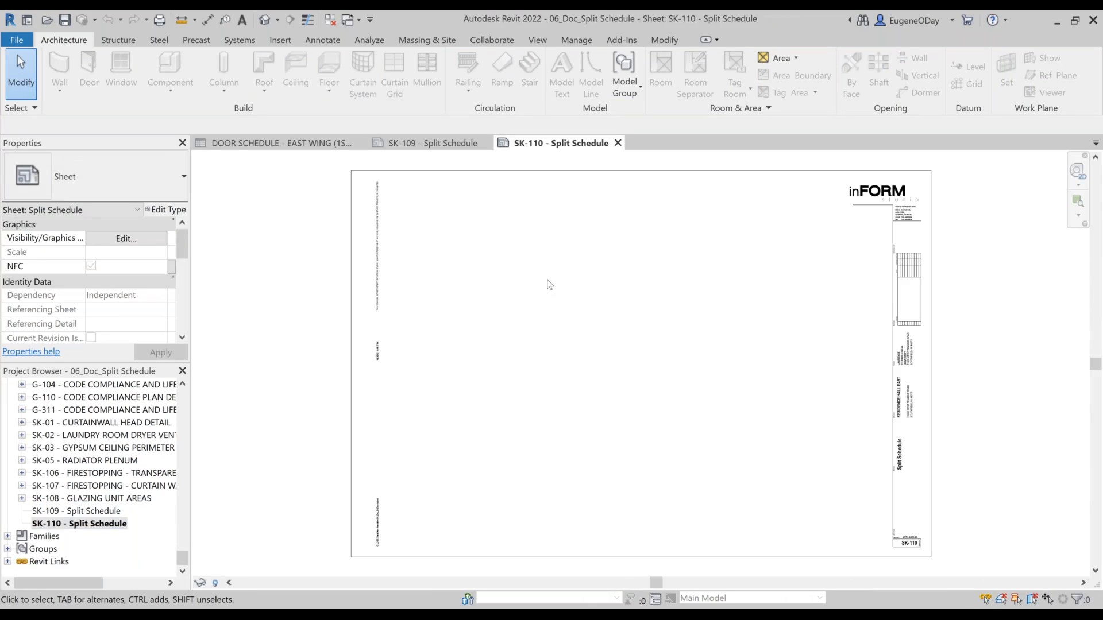
key(w)
key(t)
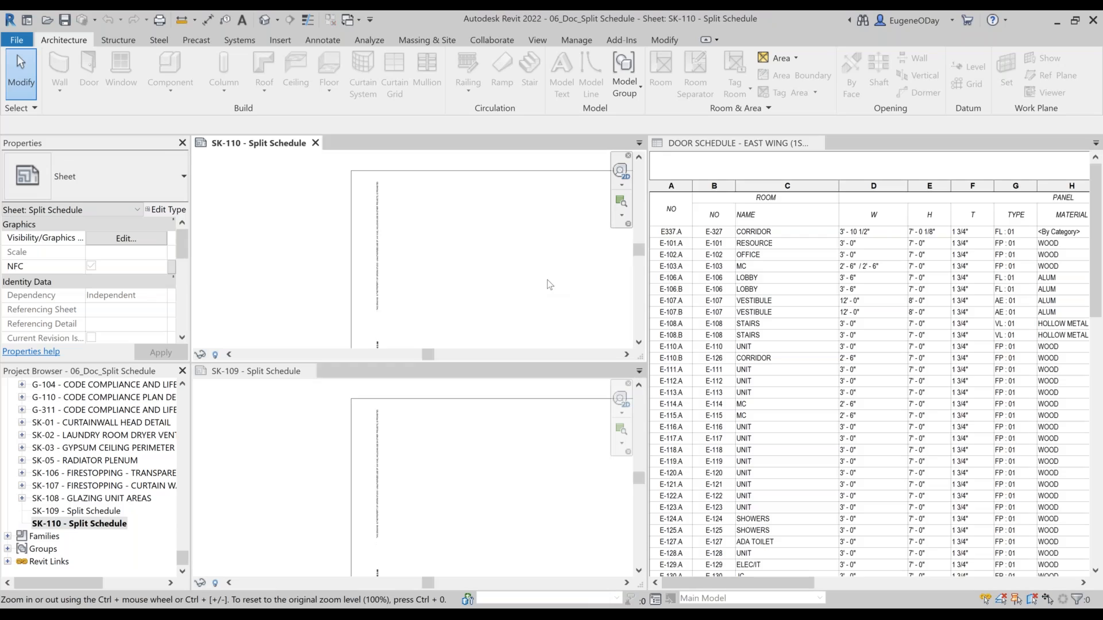
key(z)
key(a)
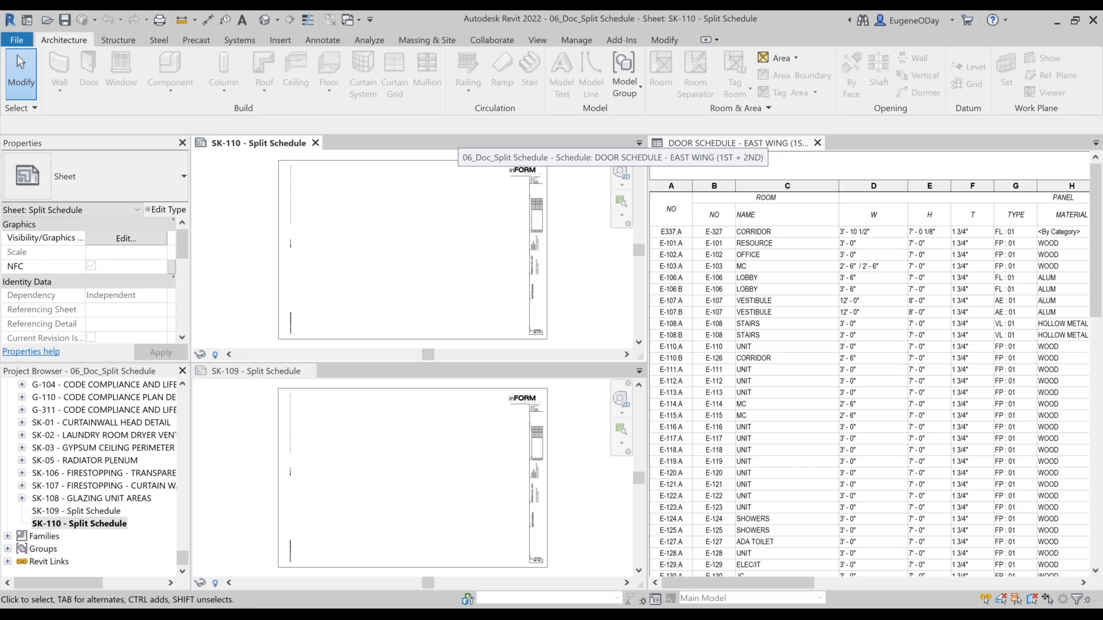
Step: Split DOOR SCHEDULE - EAST WING (1ST + 2ND) evenly across sheets SK-109 and SK-110, placing the segments in the sheets' upper left area
click(764, 143)
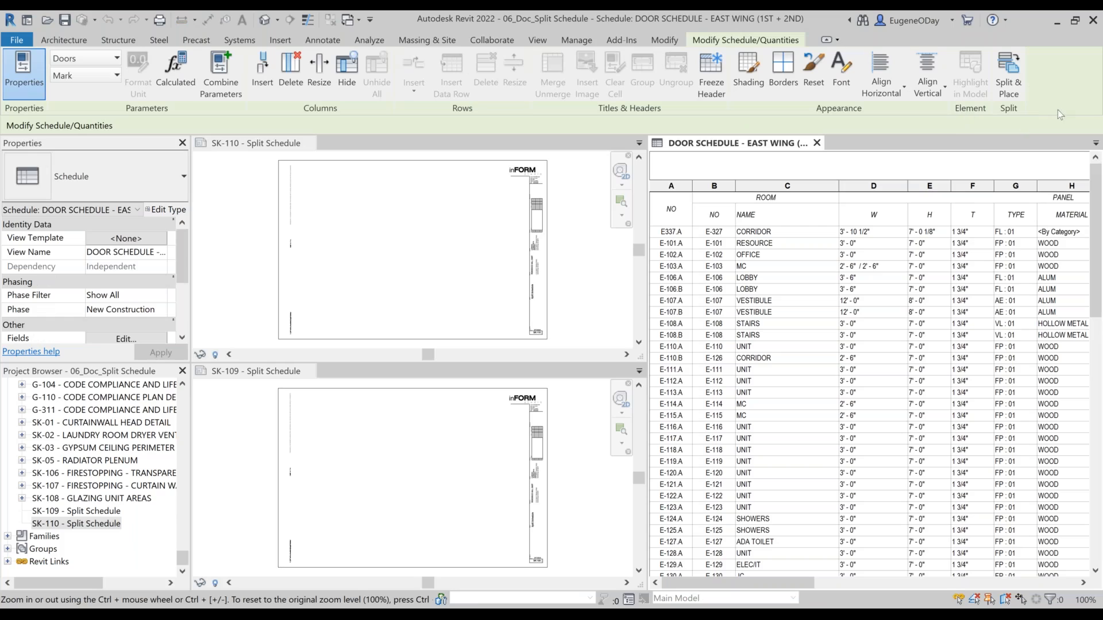
click(1012, 81)
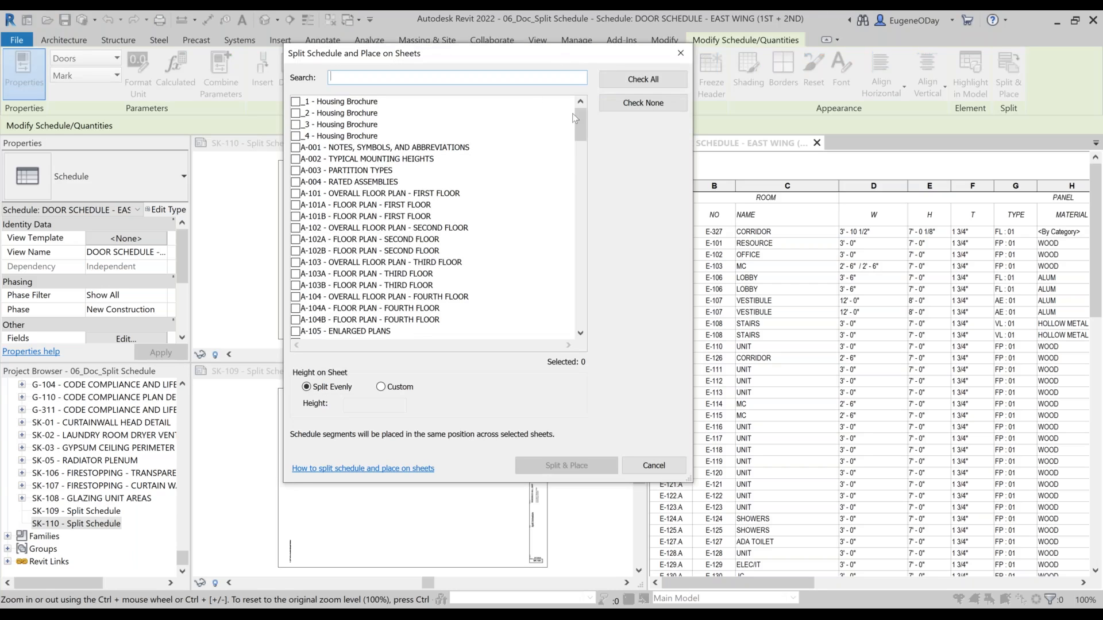
drag(581, 120, 587, 316)
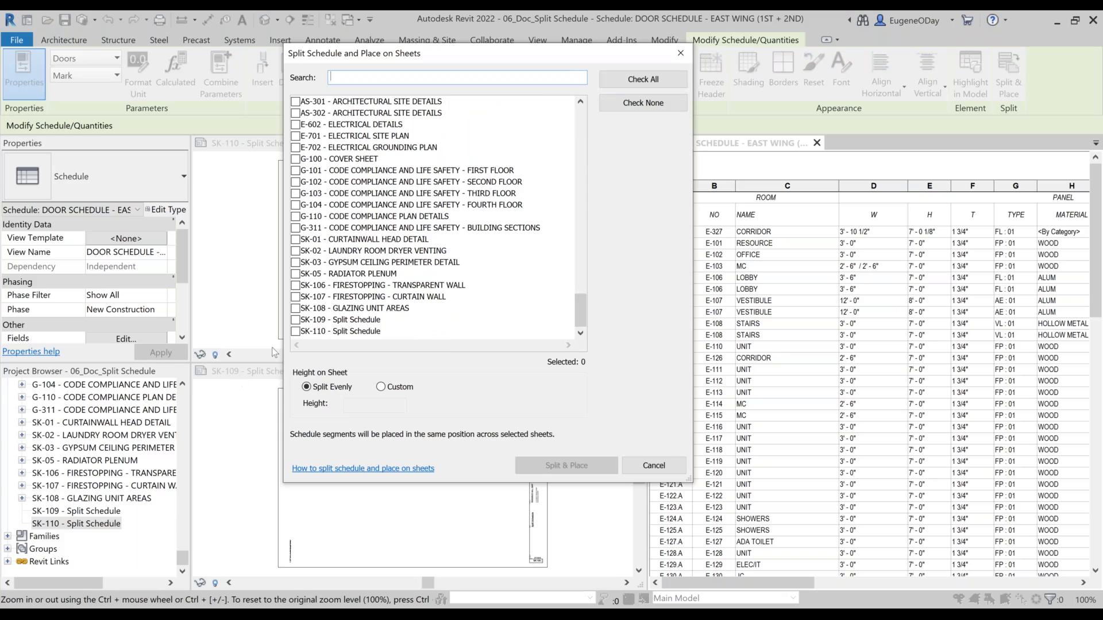
click(295, 331)
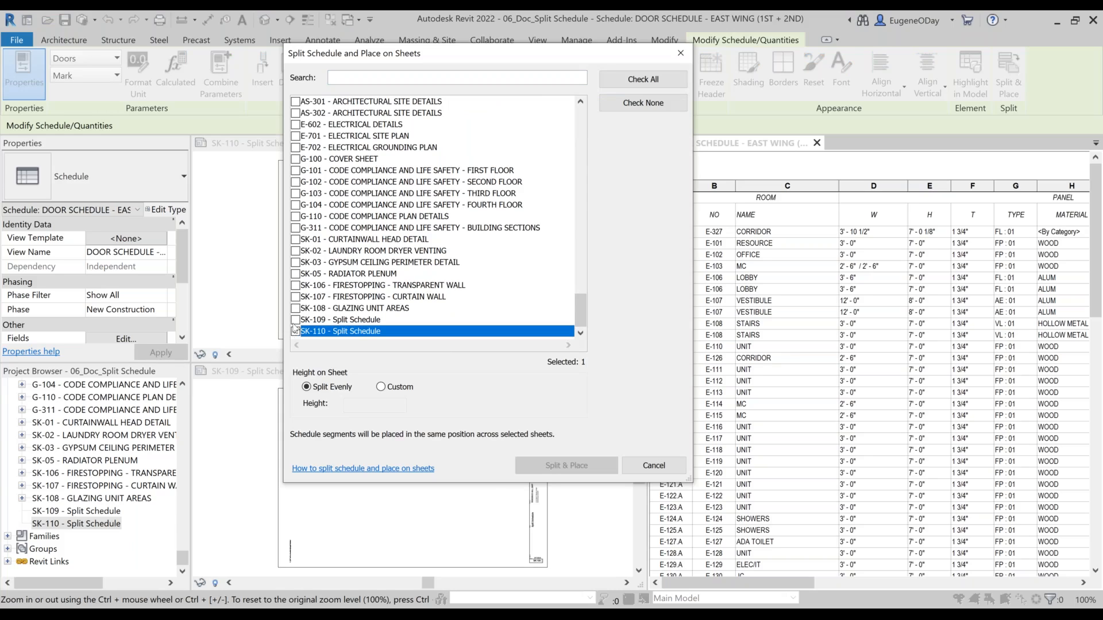
click(295, 320)
click(295, 331)
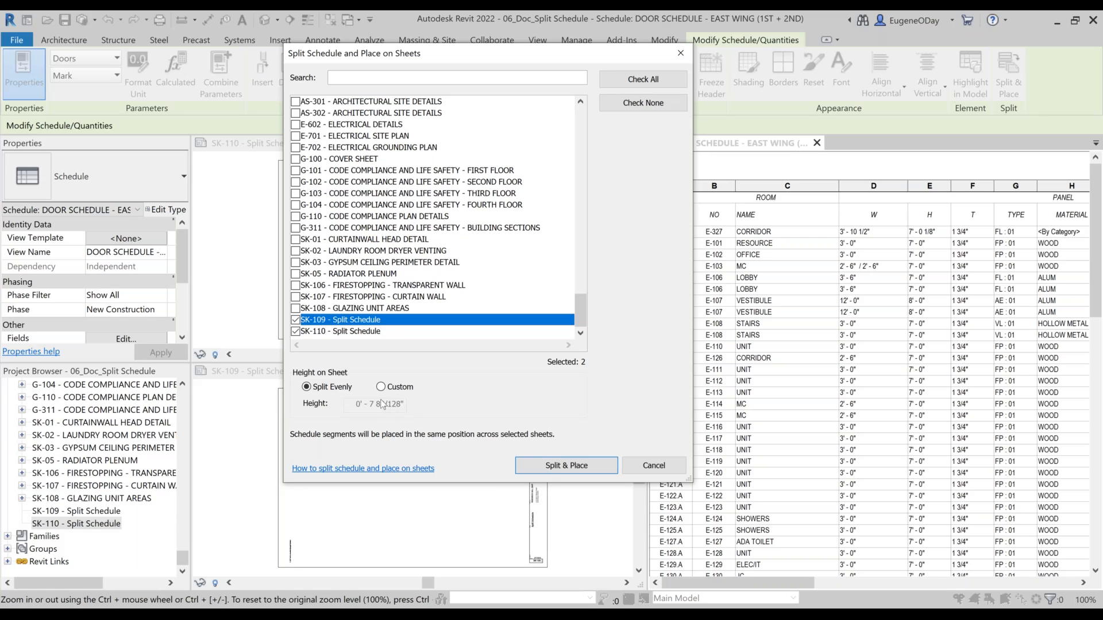
click(543, 466)
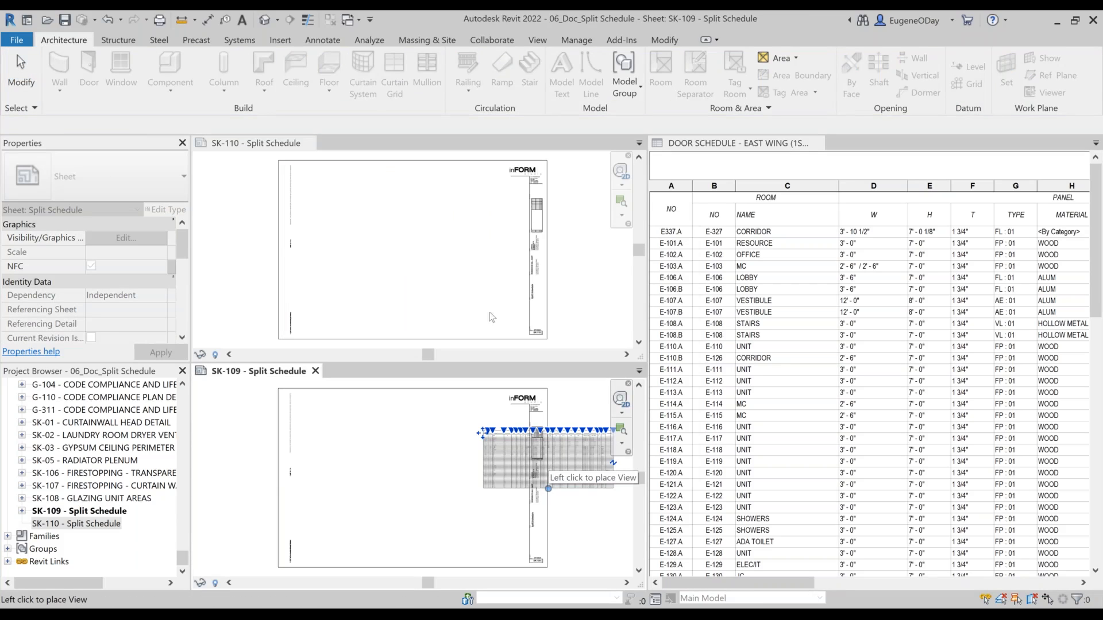
click(550, 460)
drag(549, 455, 377, 438)
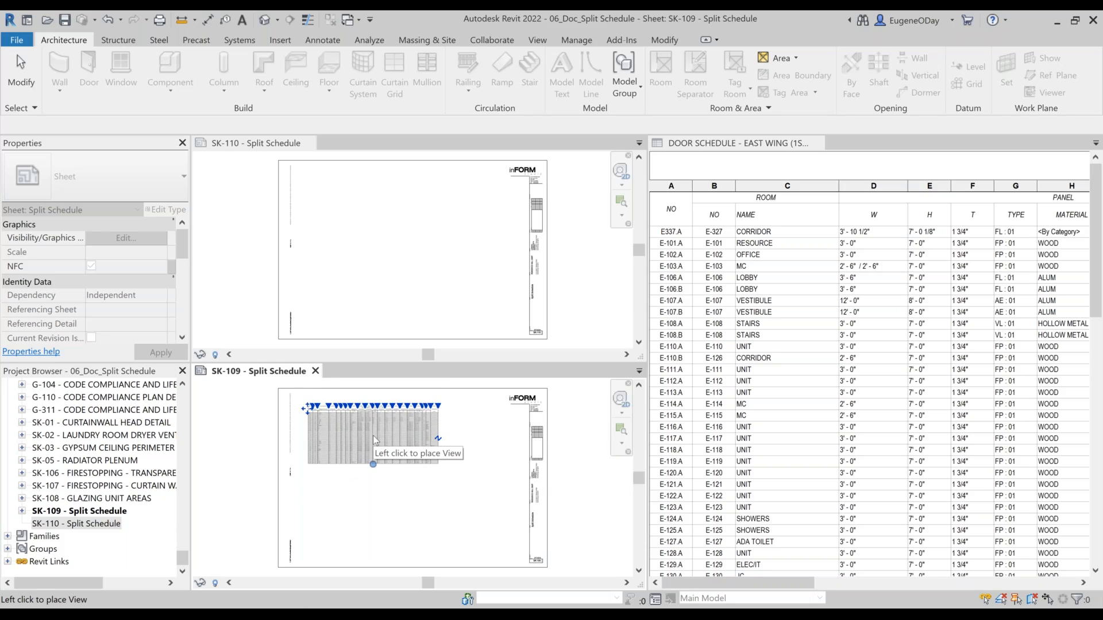
click(374, 439)
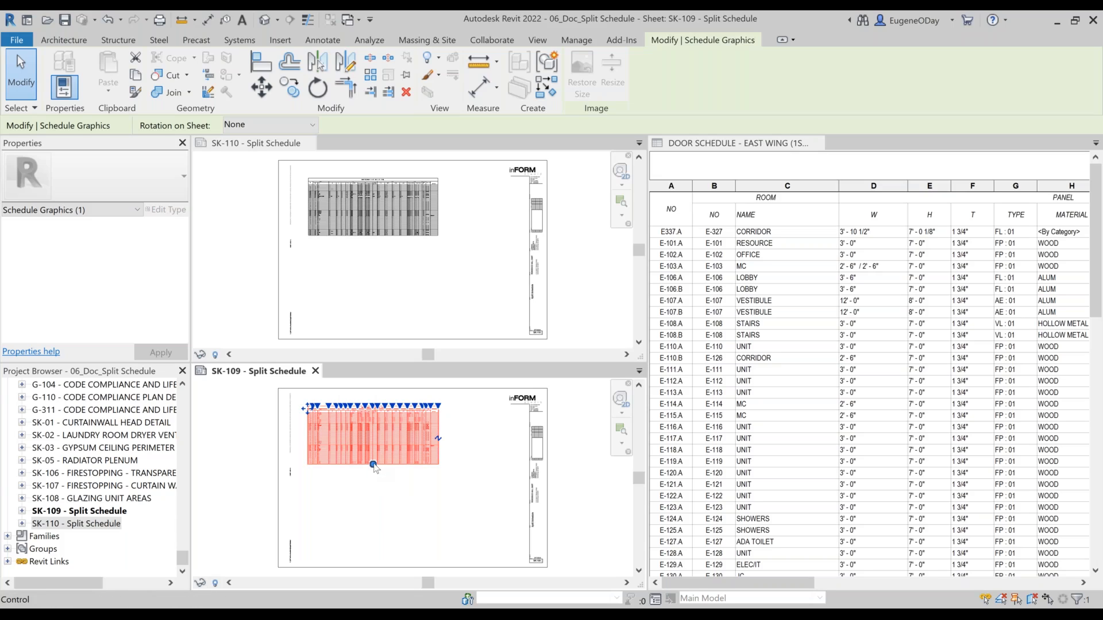
Step: Lengthen the door schedule segment on sheet SK-109 and delete that segment from the sheet
drag(373, 466, 376, 497)
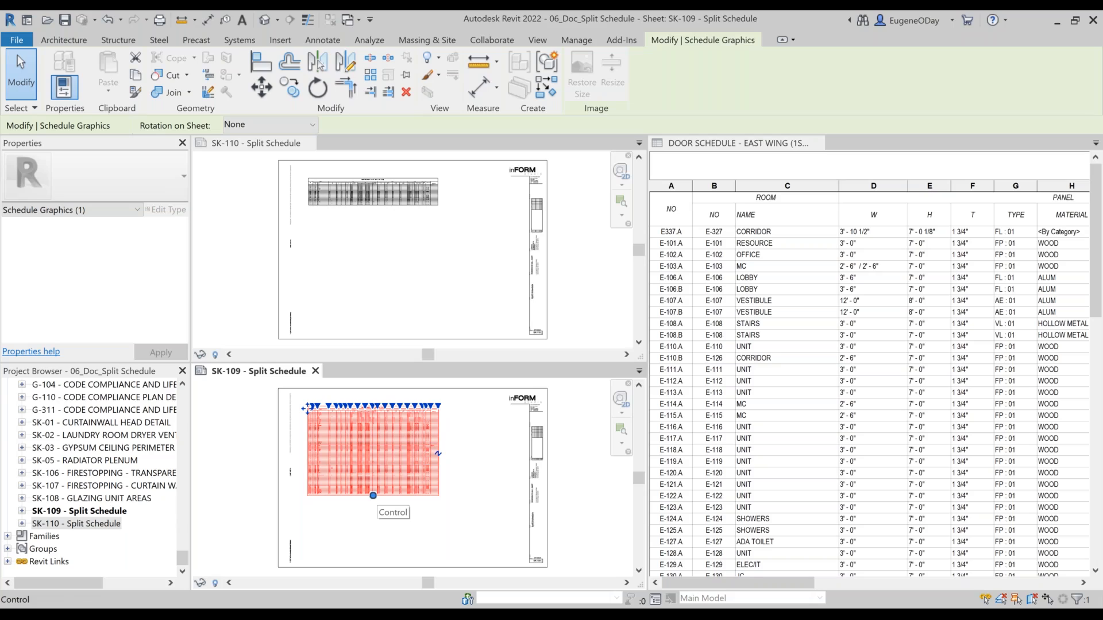
key(Delete)
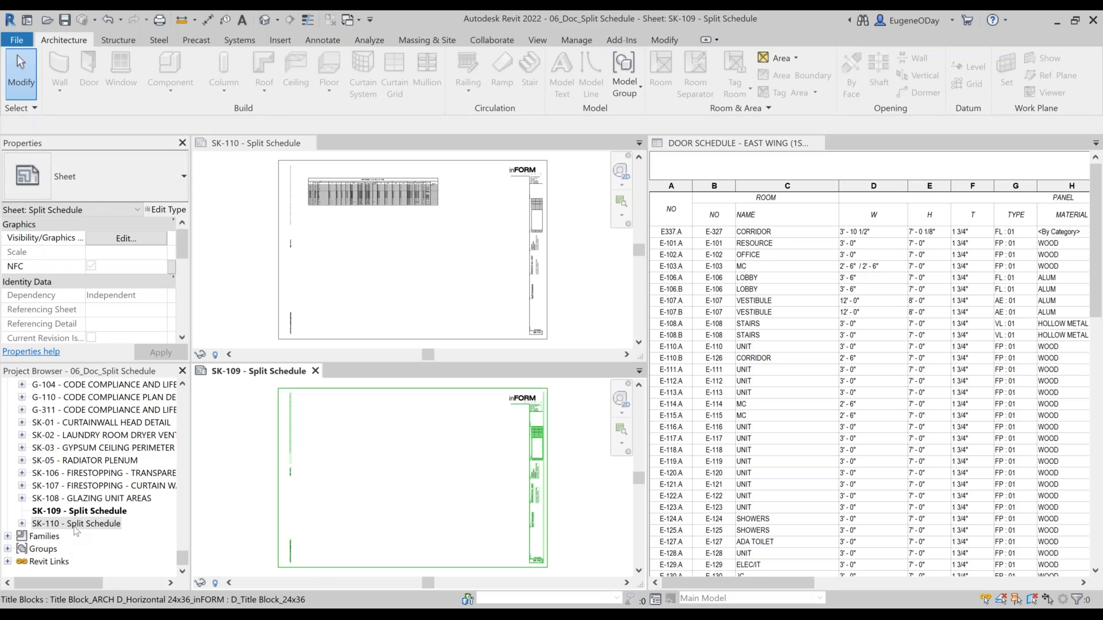
Step: Place segment 1/2 of DOOR SCHEDULE - EAST WING (1ST + 2ND) from the project browser in the lower left area of sheet SK-109
right_click(75, 526)
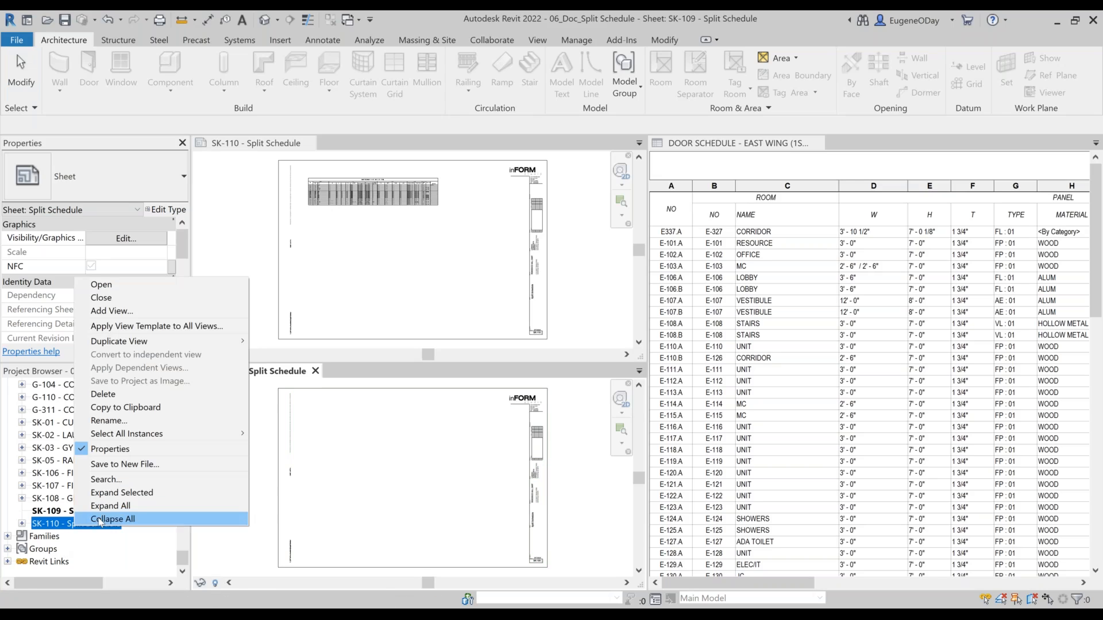
click(98, 519)
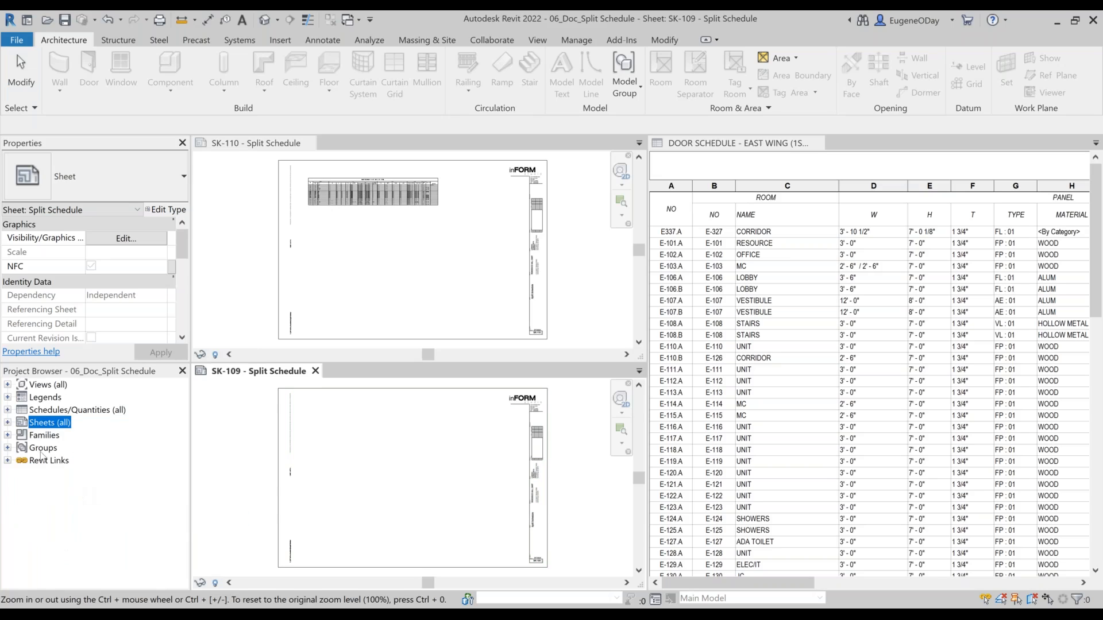
click(8, 409)
scroll(57, 454, down, 1)
scroll(59, 454, down, 2)
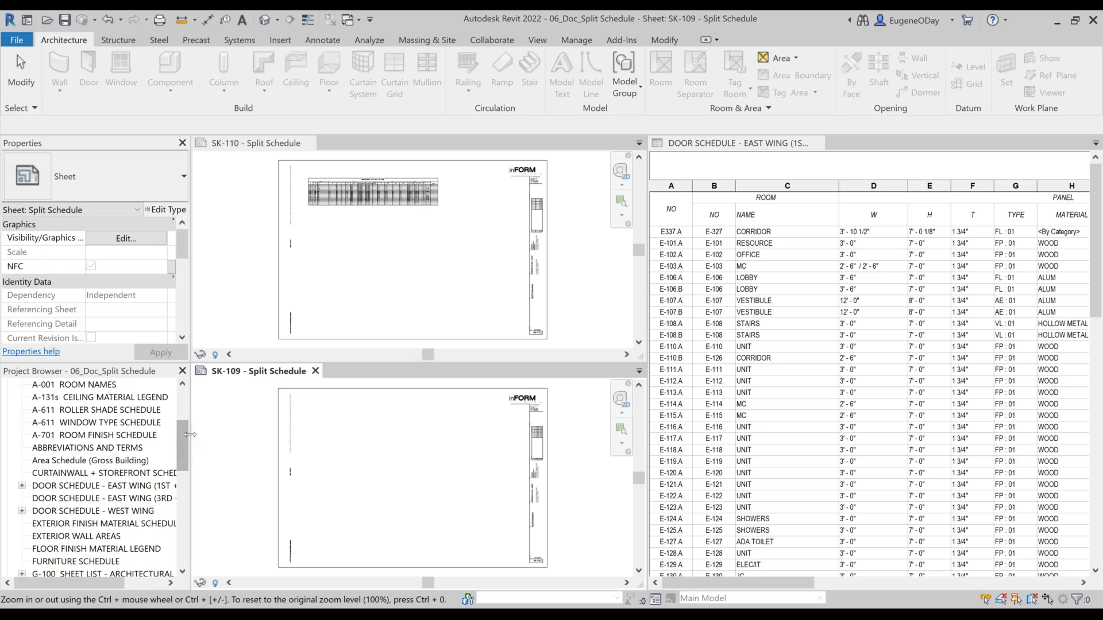
drag(191, 445, 234, 445)
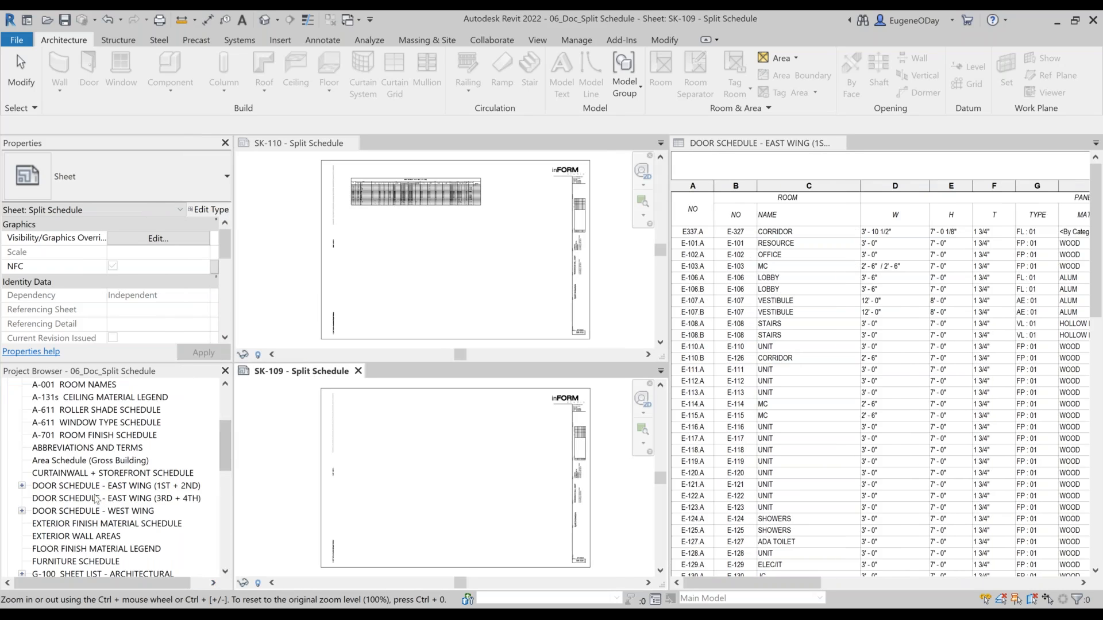
click(22, 486)
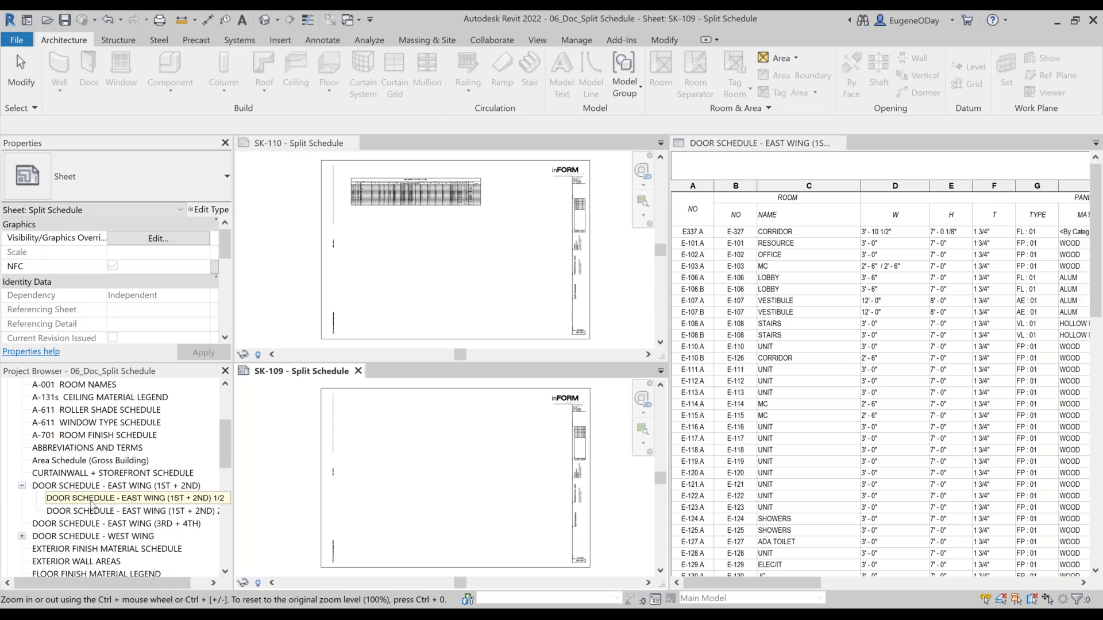
drag(90, 502, 447, 438)
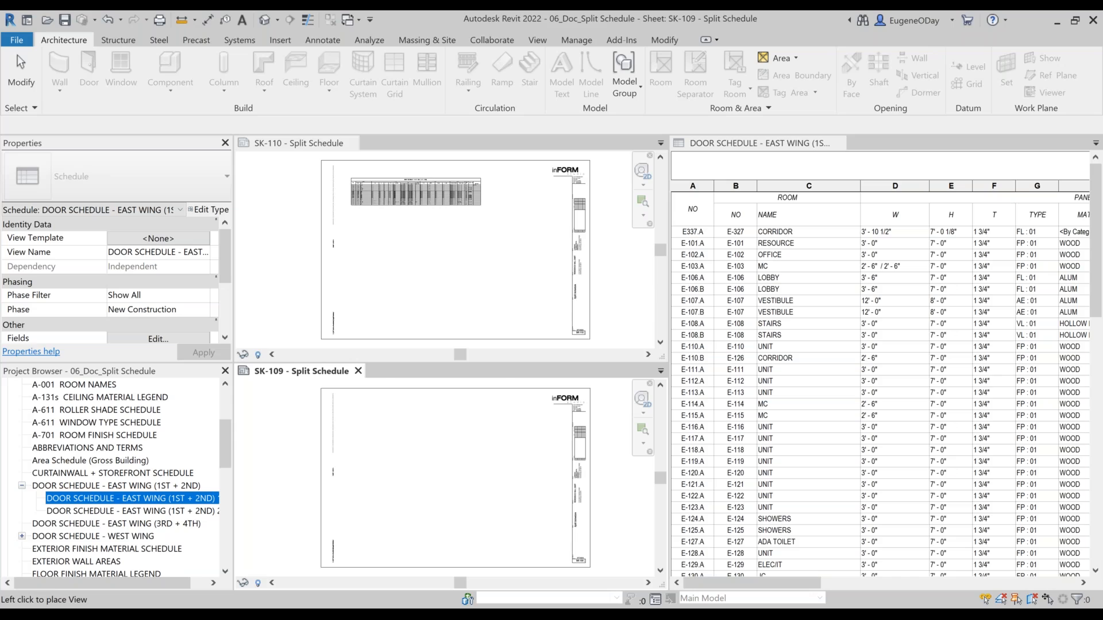
click(426, 443)
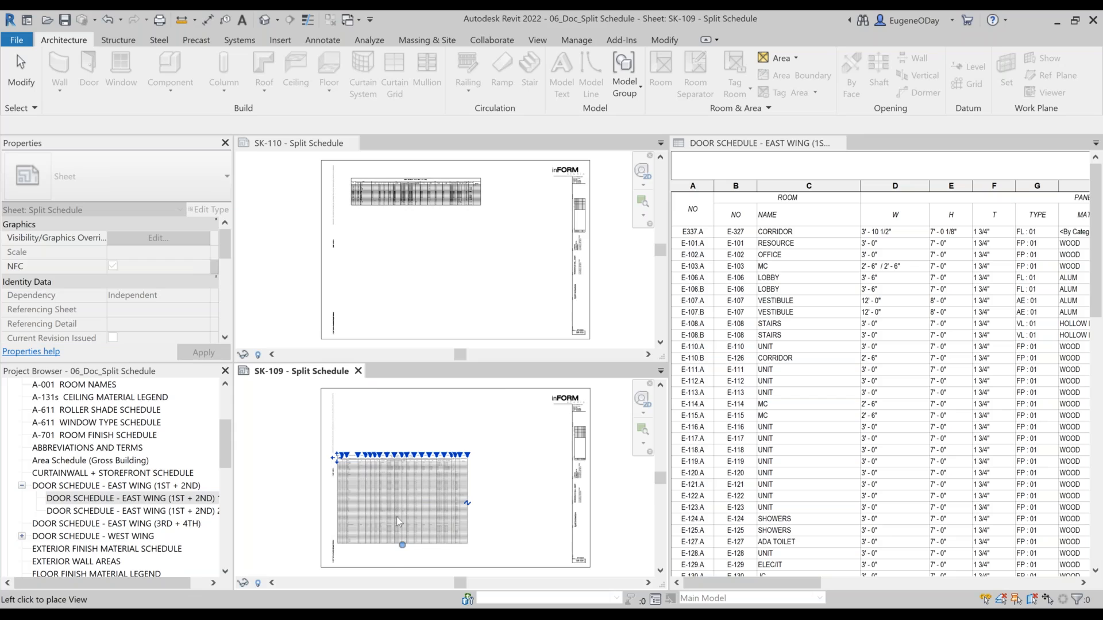
click(397, 516)
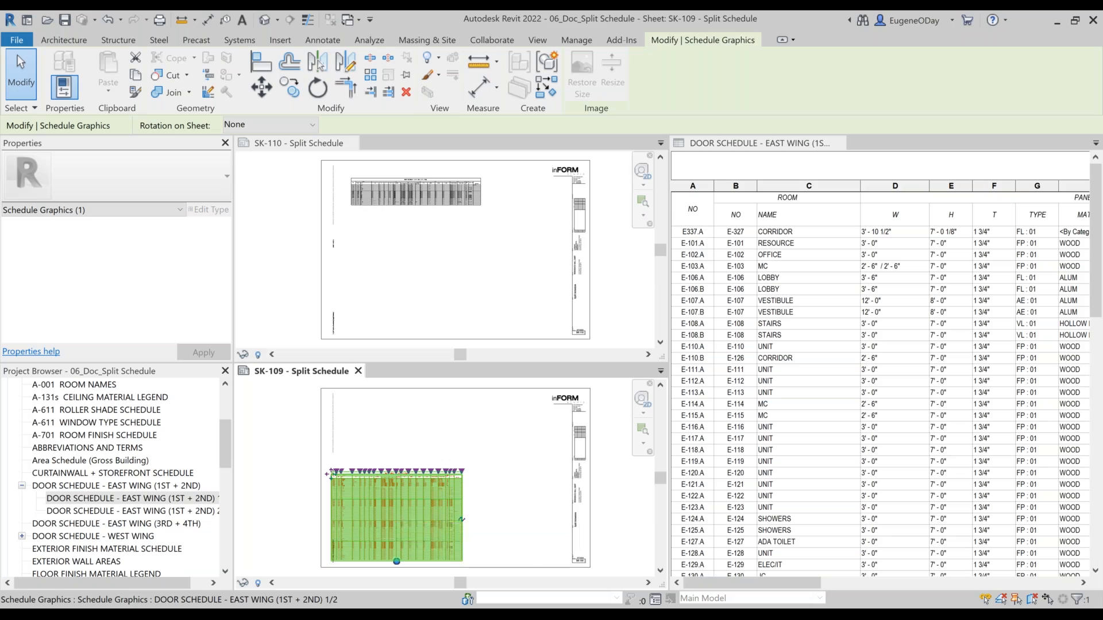
Step: Minimize Revit to return to the presentation and advance to the REVIT 2022 Design Productivity slide
click(1058, 22)
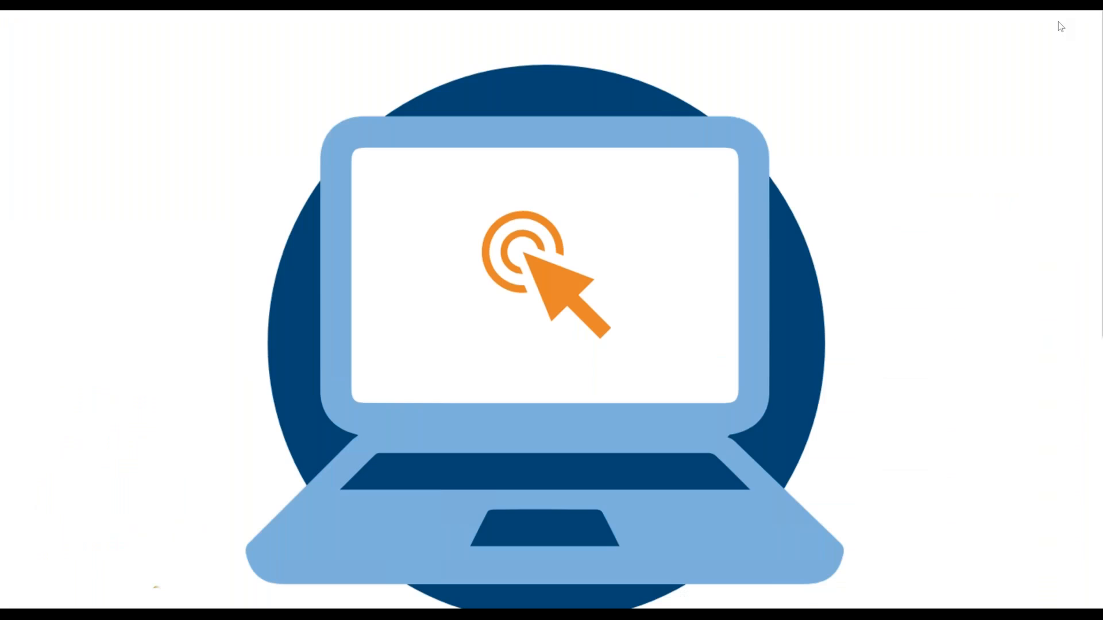
key(Right)
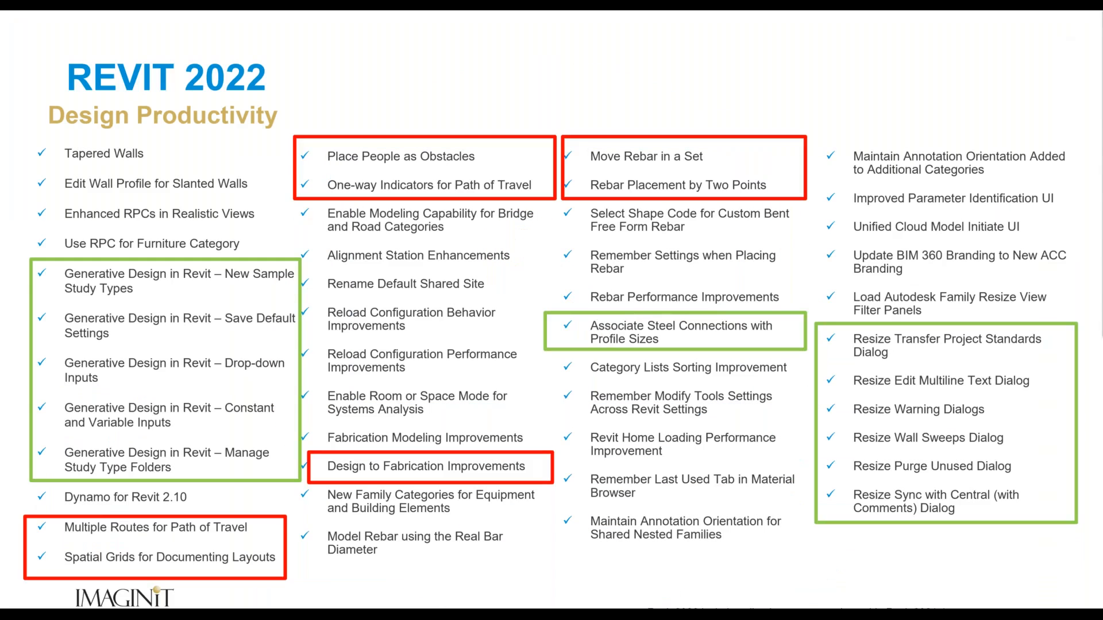